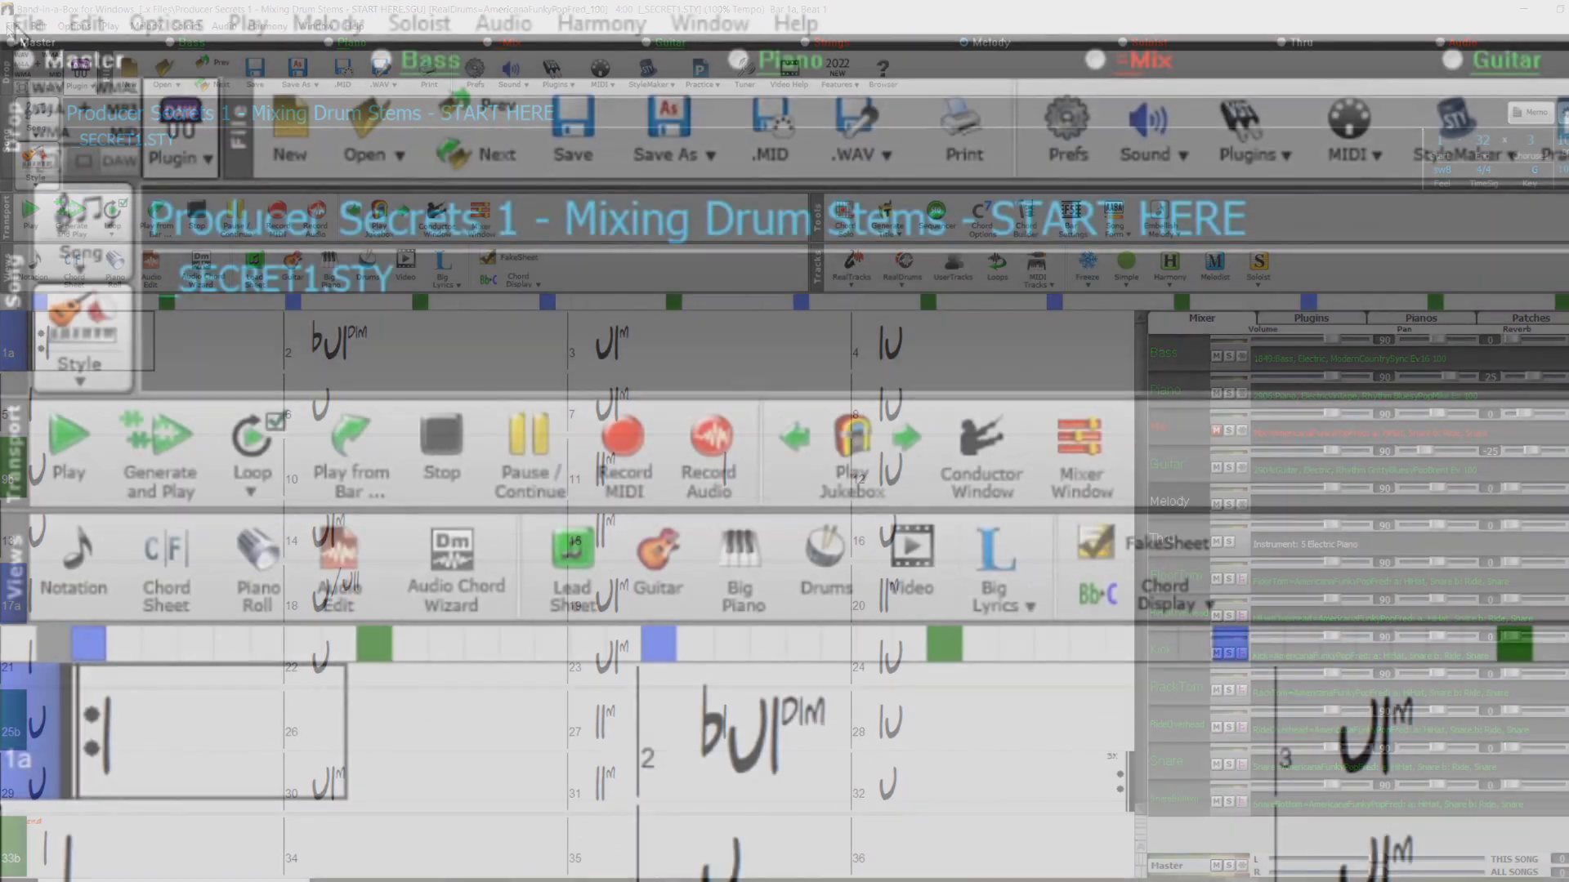
Step: Create a new blank song and open the RealDrums Picker for it
left_click(13, 25)
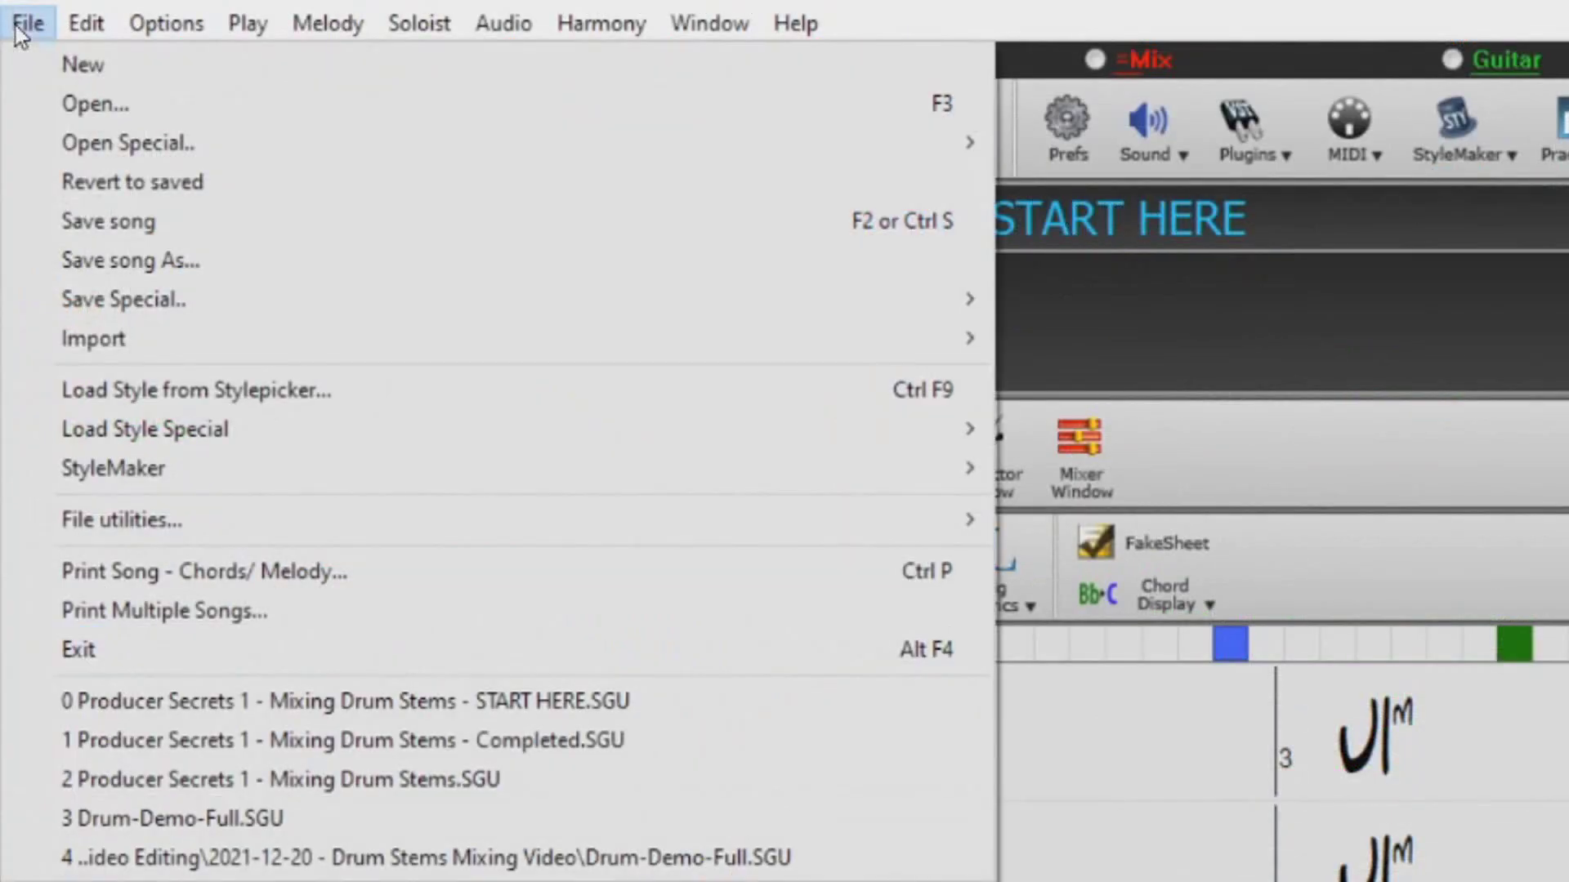
left_click(57, 59)
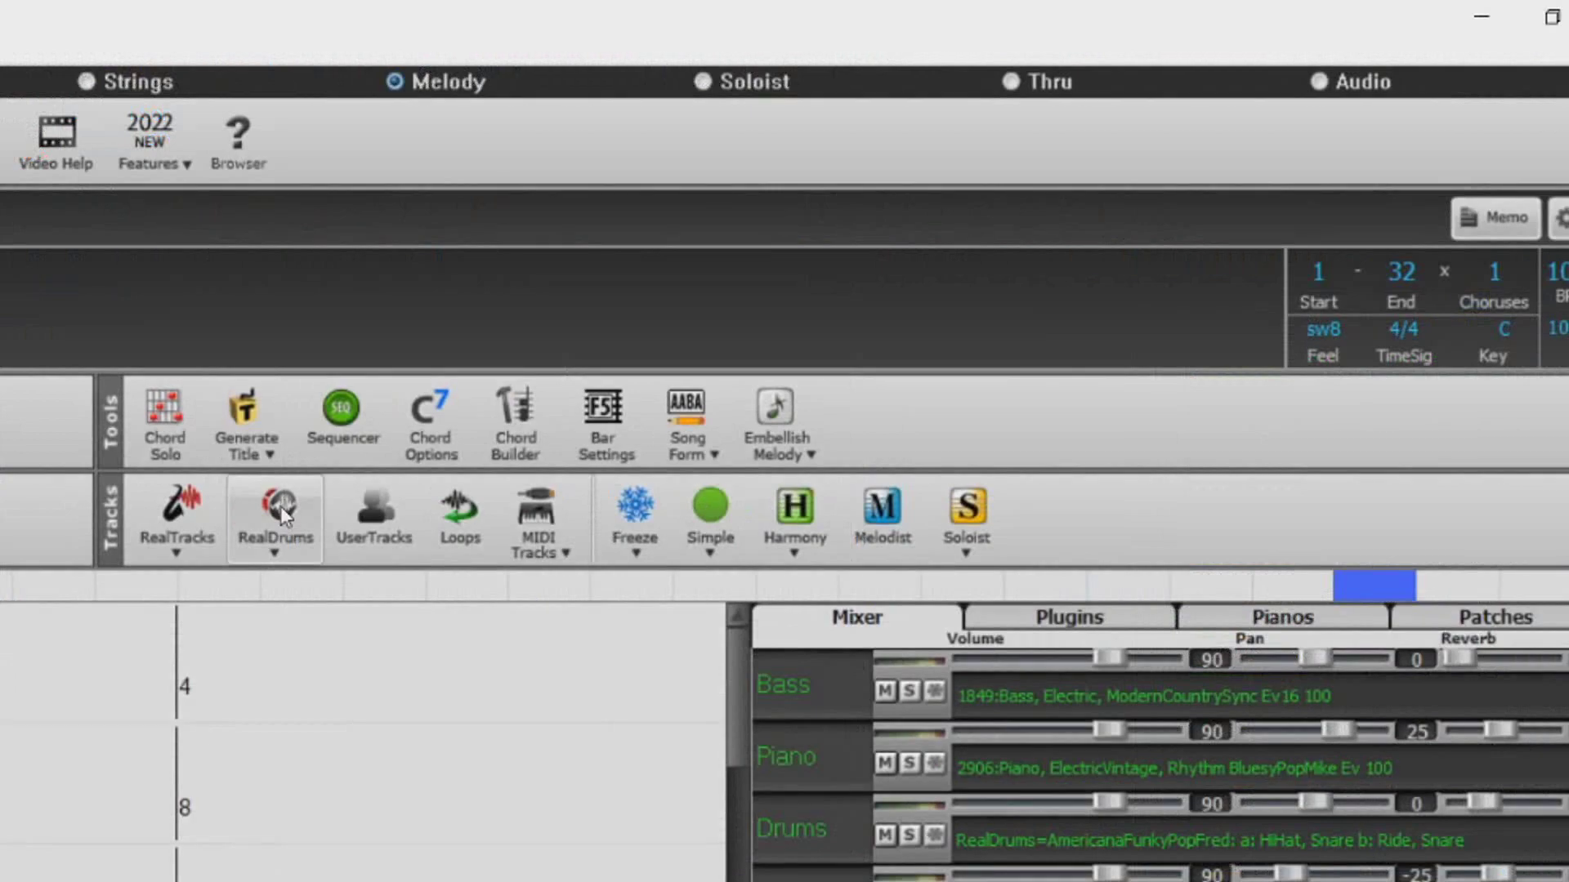
left_click(905, 261)
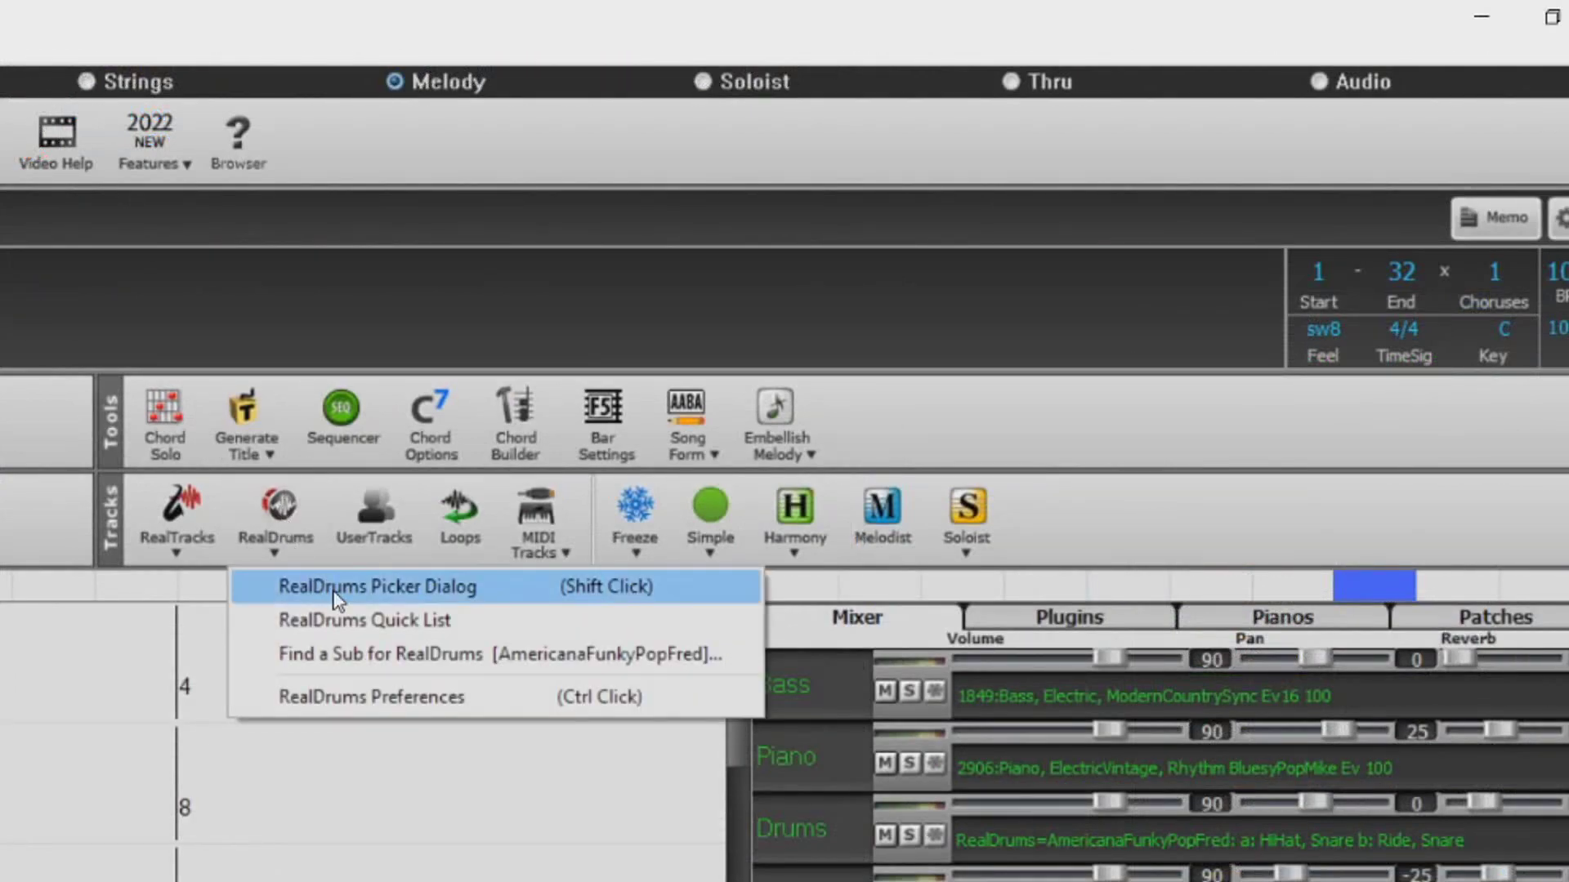
left_click(931, 304)
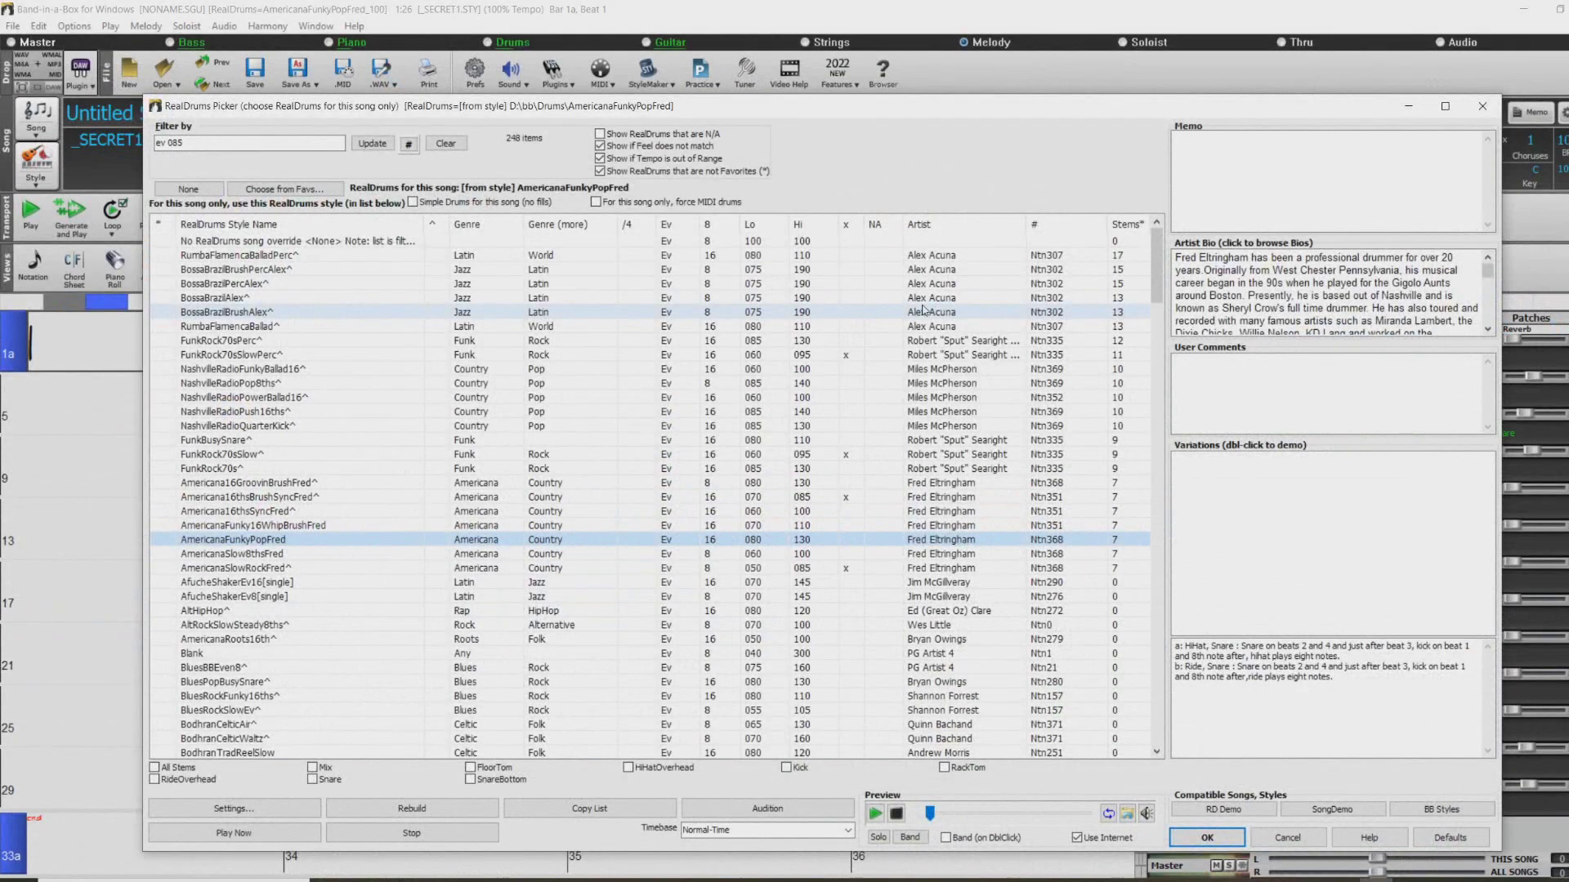
Step: Sort the RealDrums styles by their stem count, with the highest counts first
left_click(1122, 241)
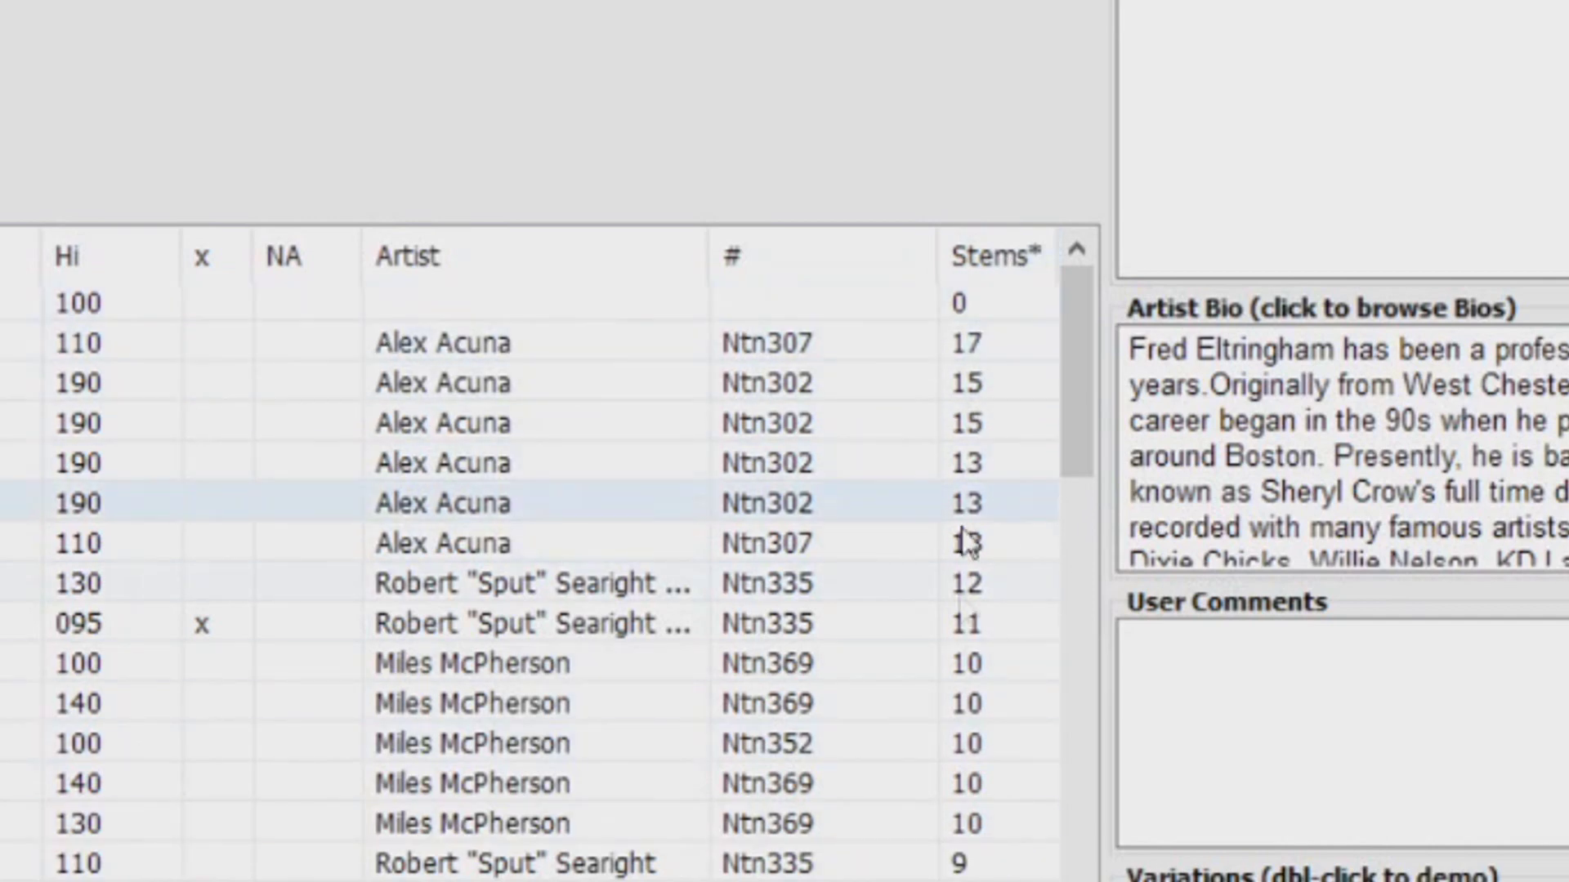
left_click(987, 253)
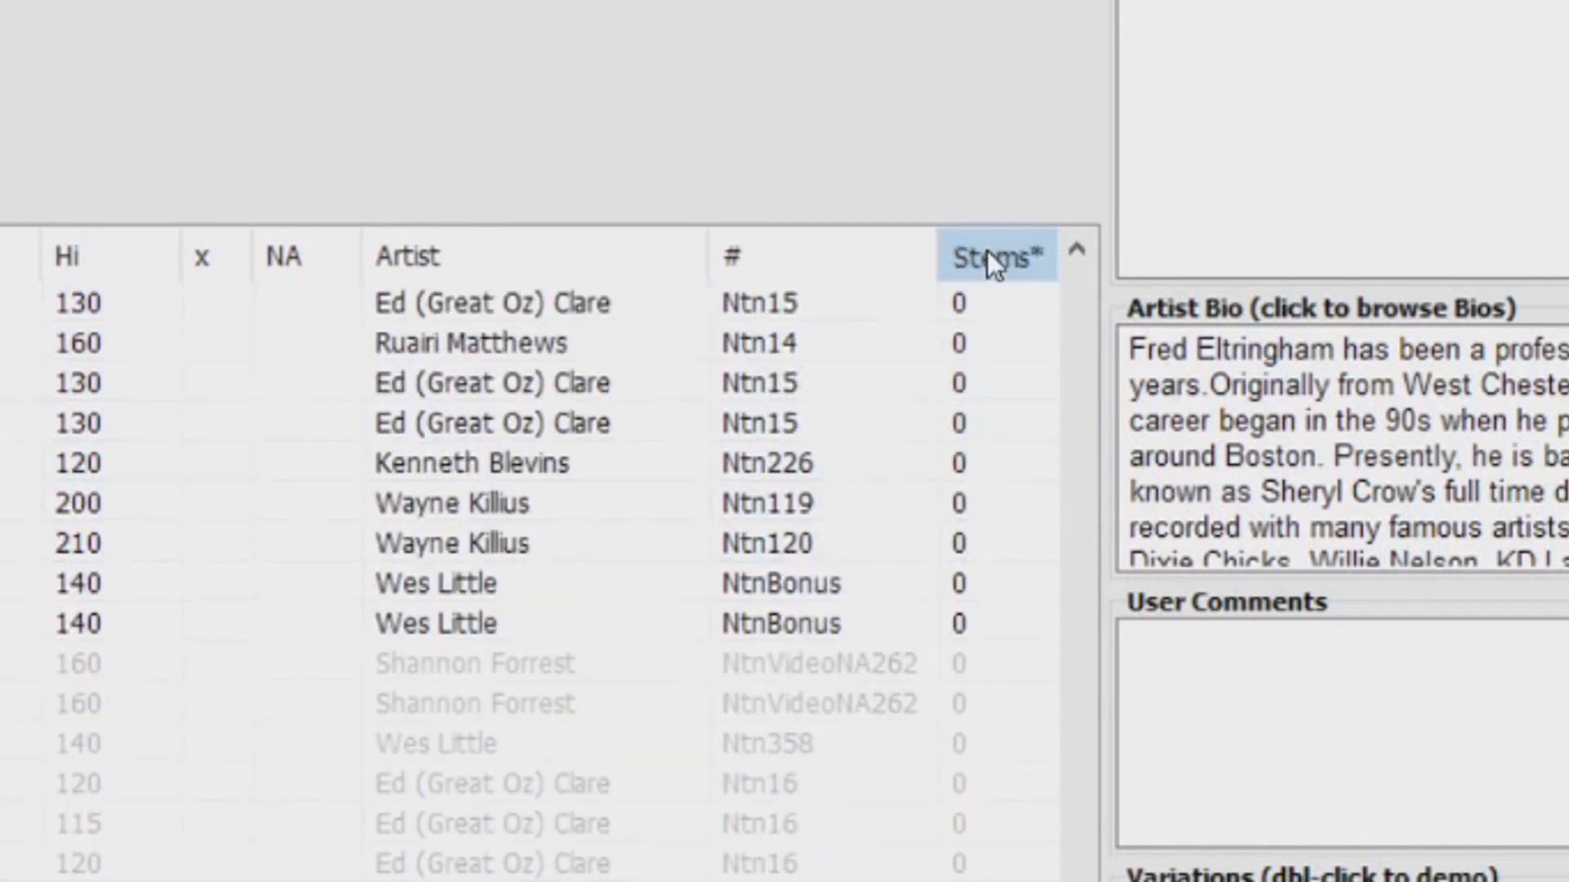
left_click(987, 254)
left_click_drag(1083, 482, 1080, 309)
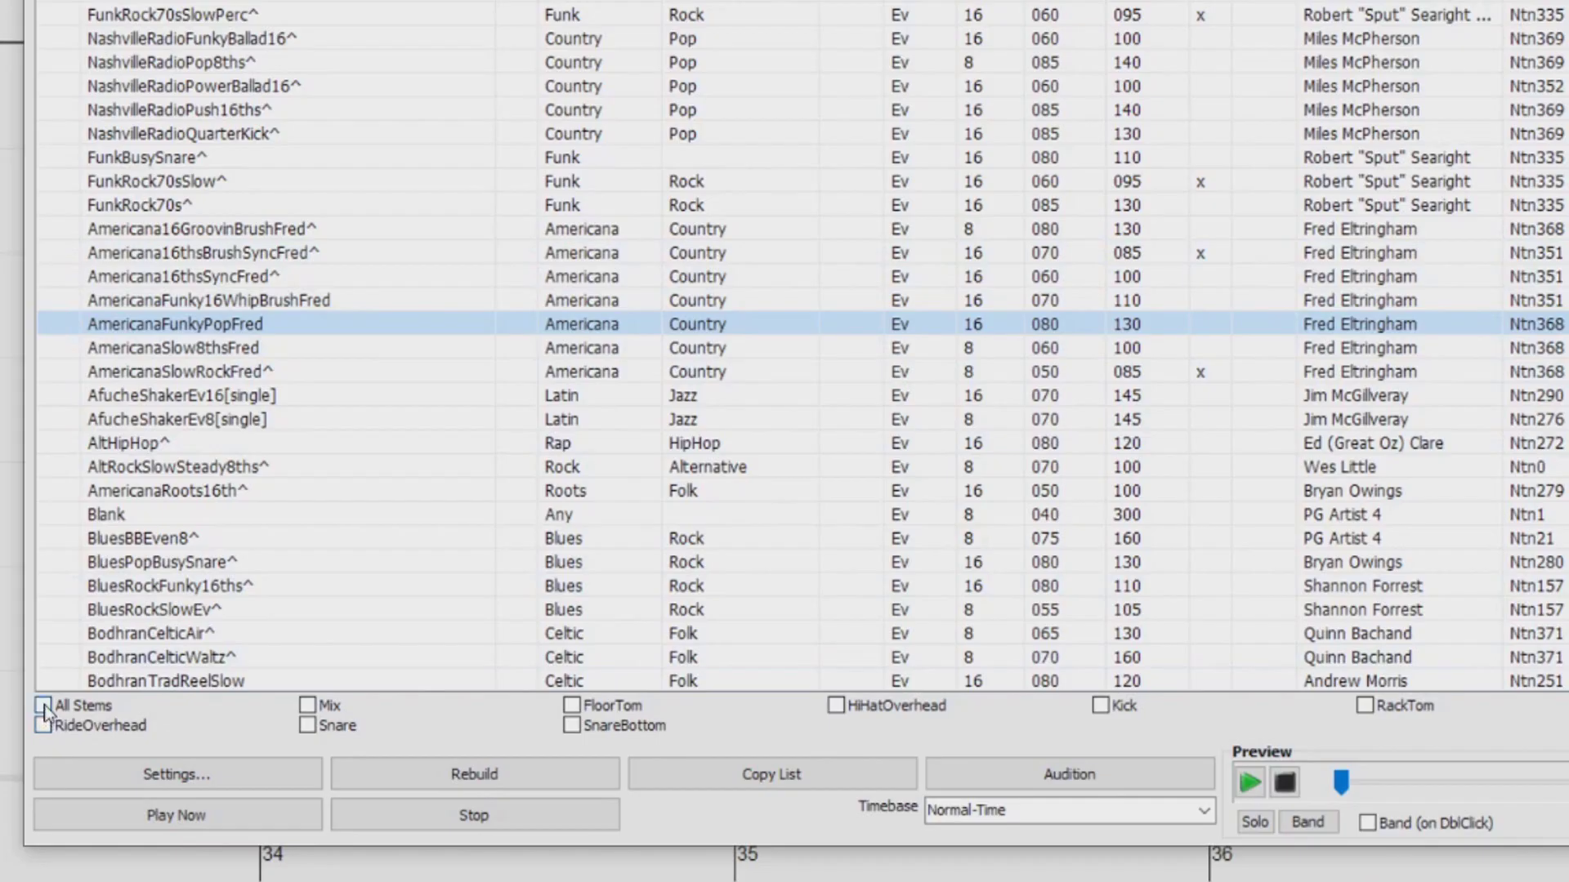
Step: Enable All Stems for the AmericanaFunkyPopFred RealDrums and apply the selection to the song
left_click(44, 706)
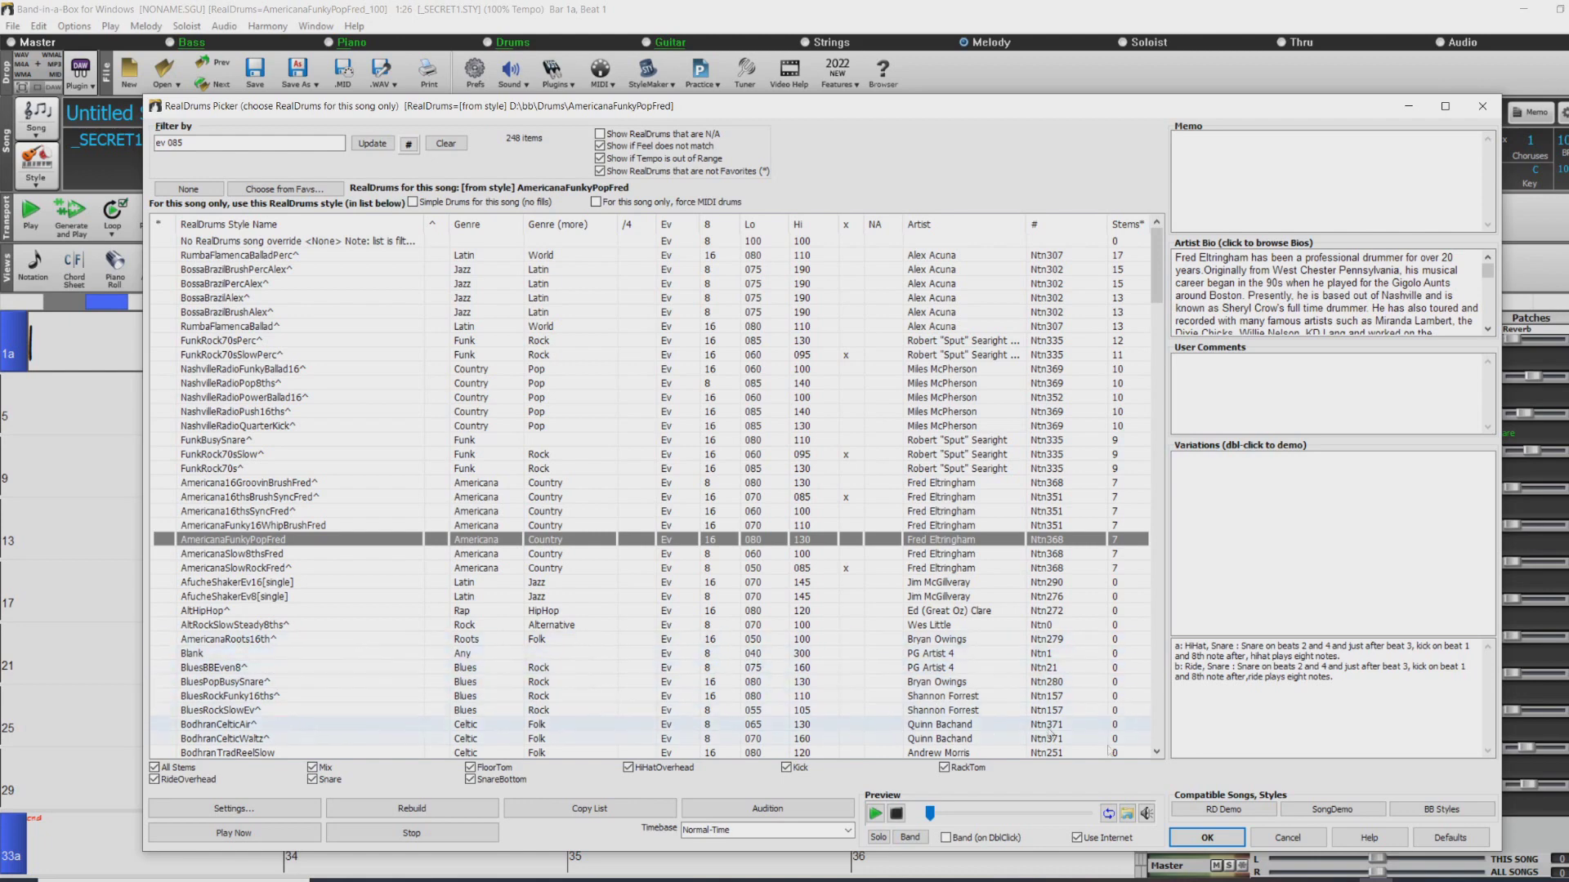
left_click(164, 770)
left_click(162, 771)
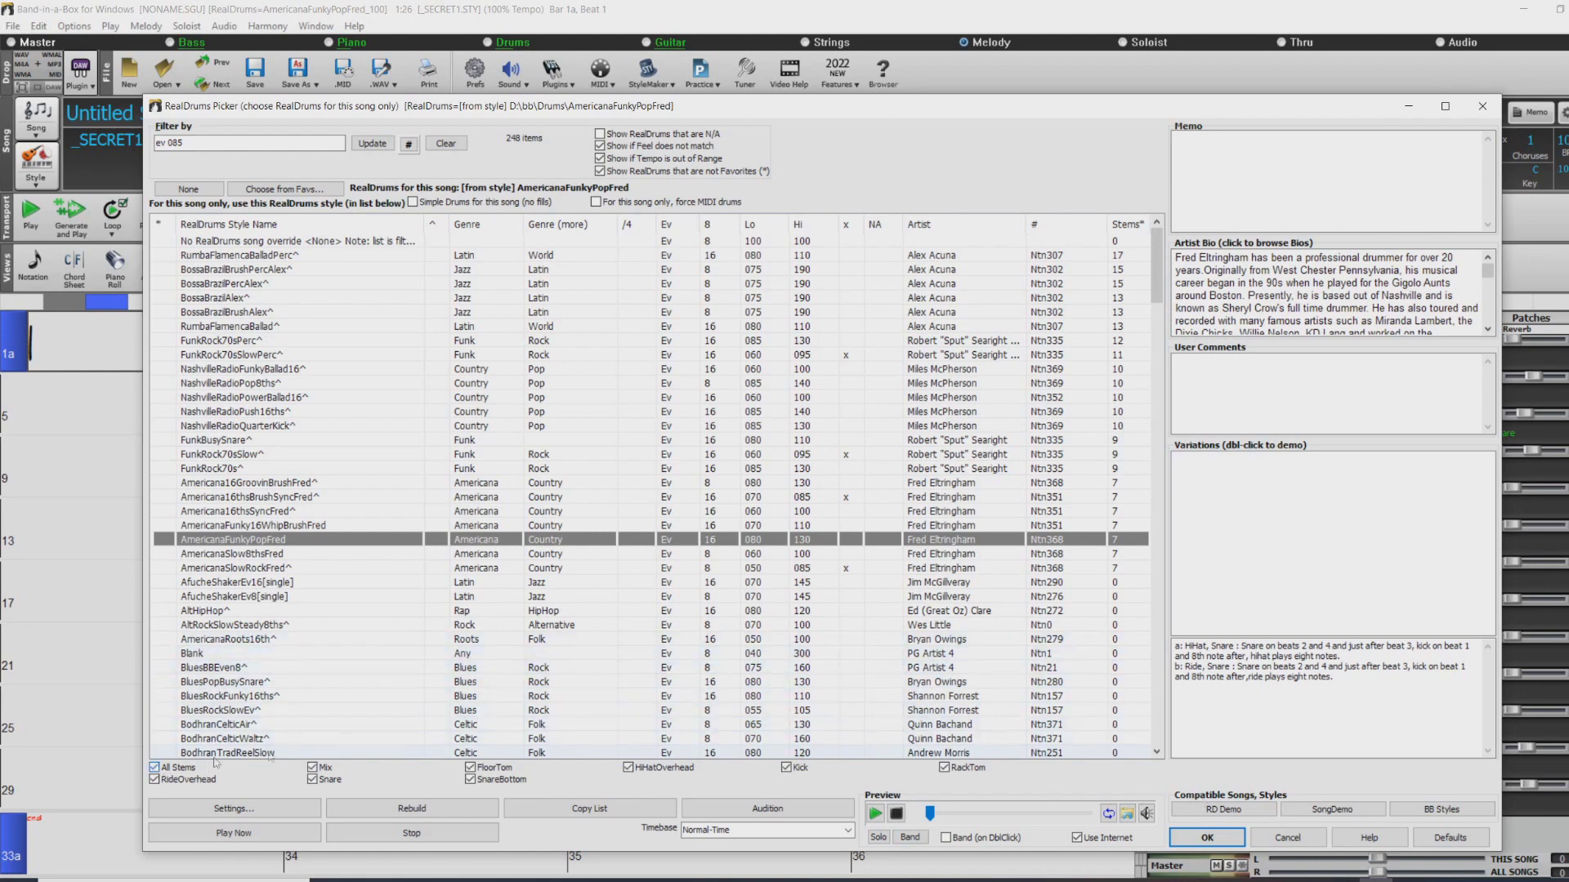
left_click(1226, 842)
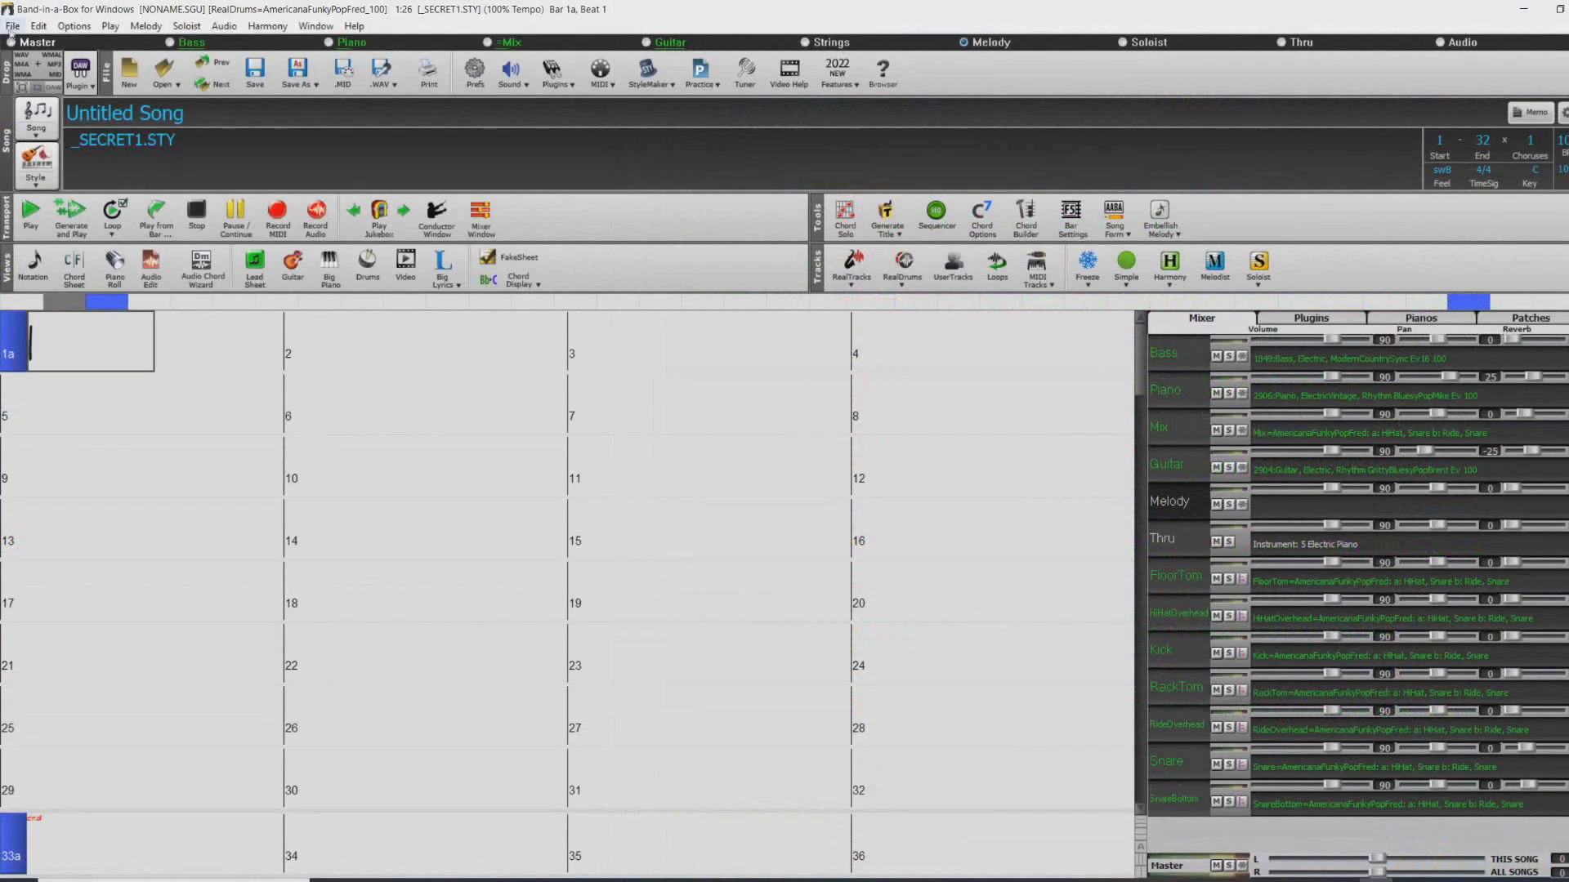
Step: Open the recent song "Producer Secrets 1 - Mixing Drum Stems - START HERE.SGU"
left_click(13, 27)
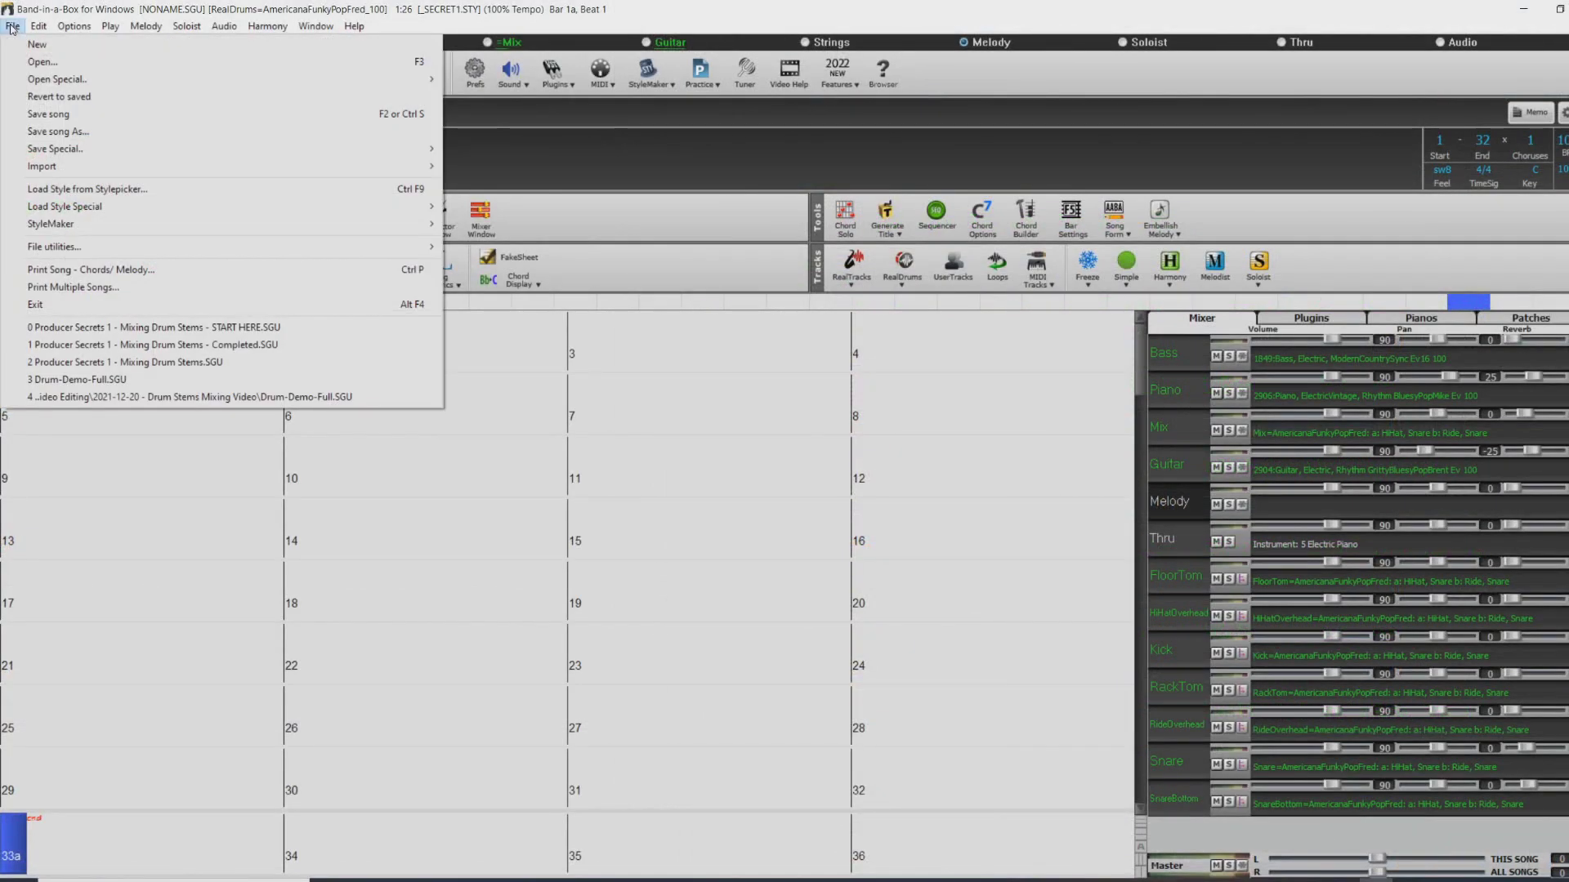
left_click(238, 328)
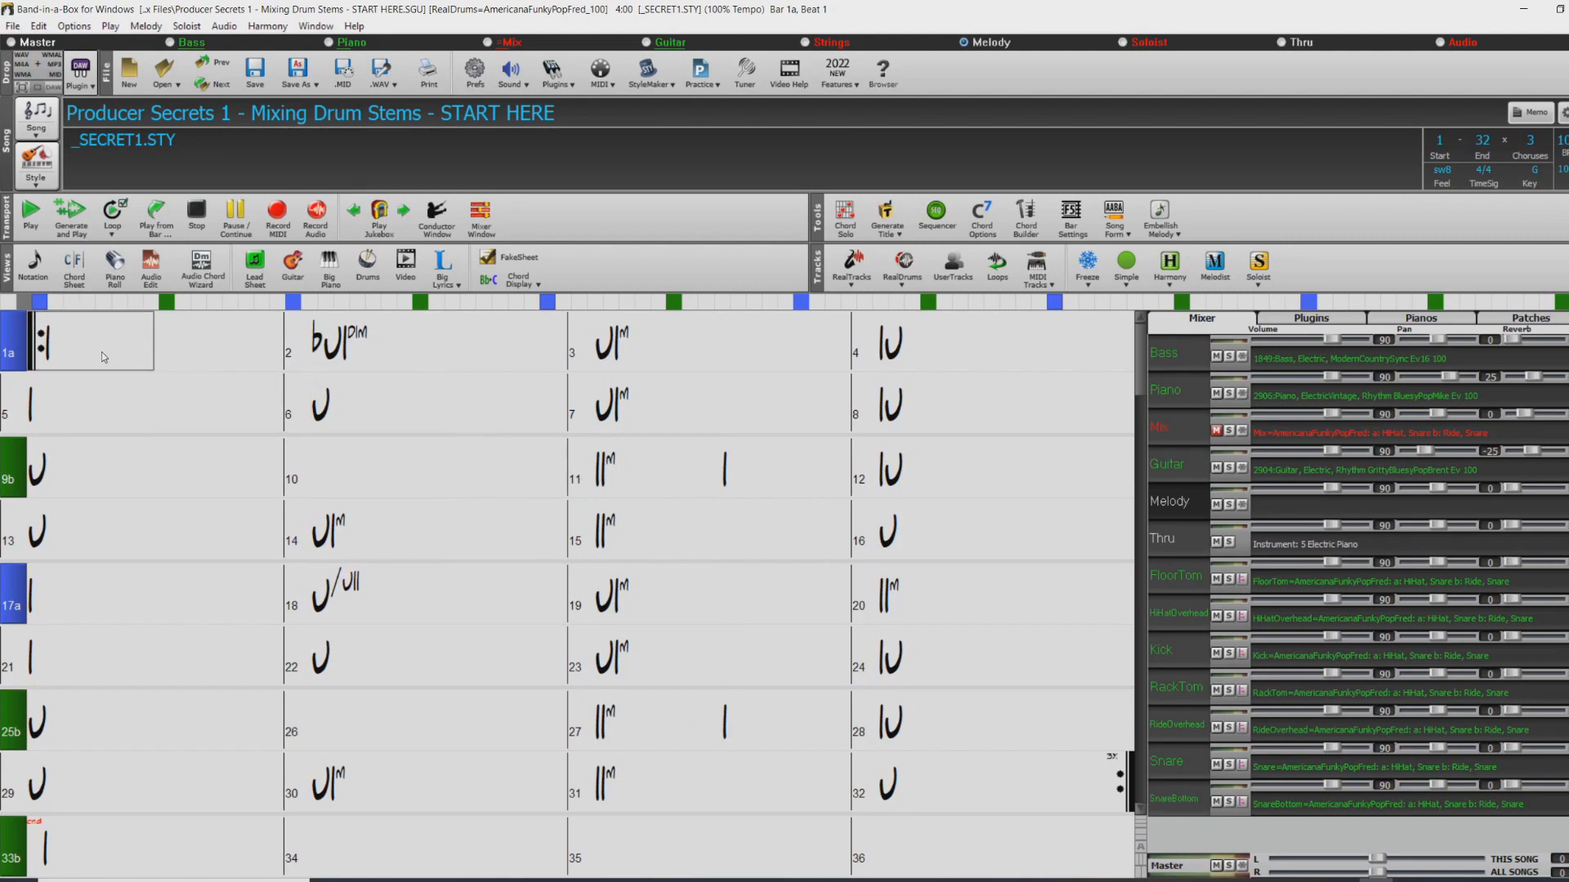
Step: Play the song from bar 1 with the Kick stem soloed and set the Kick volume to 105
left_click(135, 361)
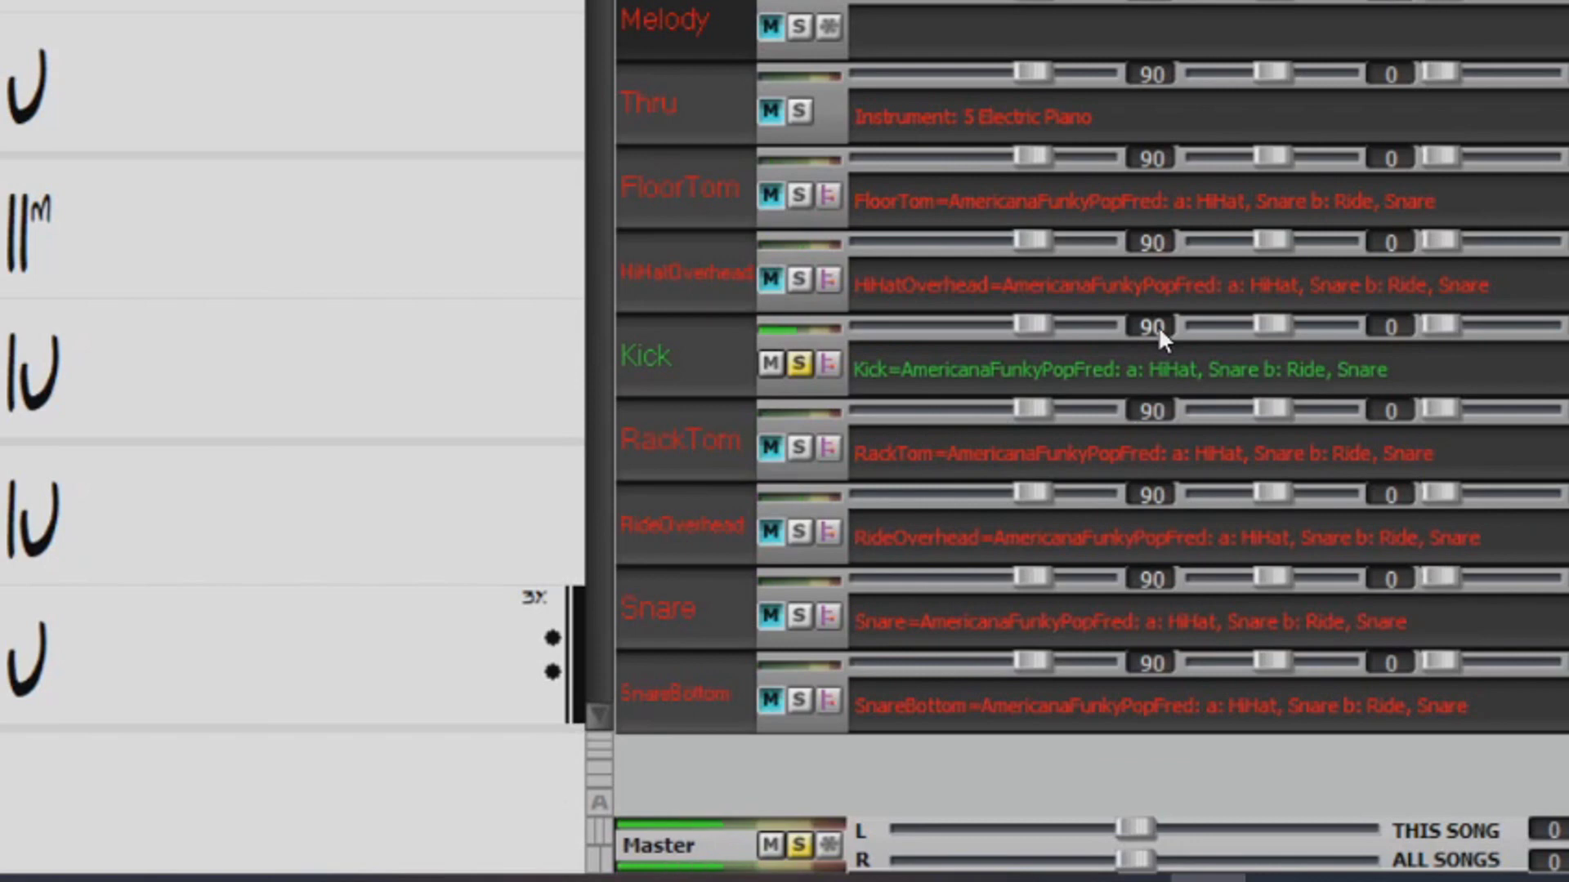
left_click_drag(1159, 321, 1172, 297)
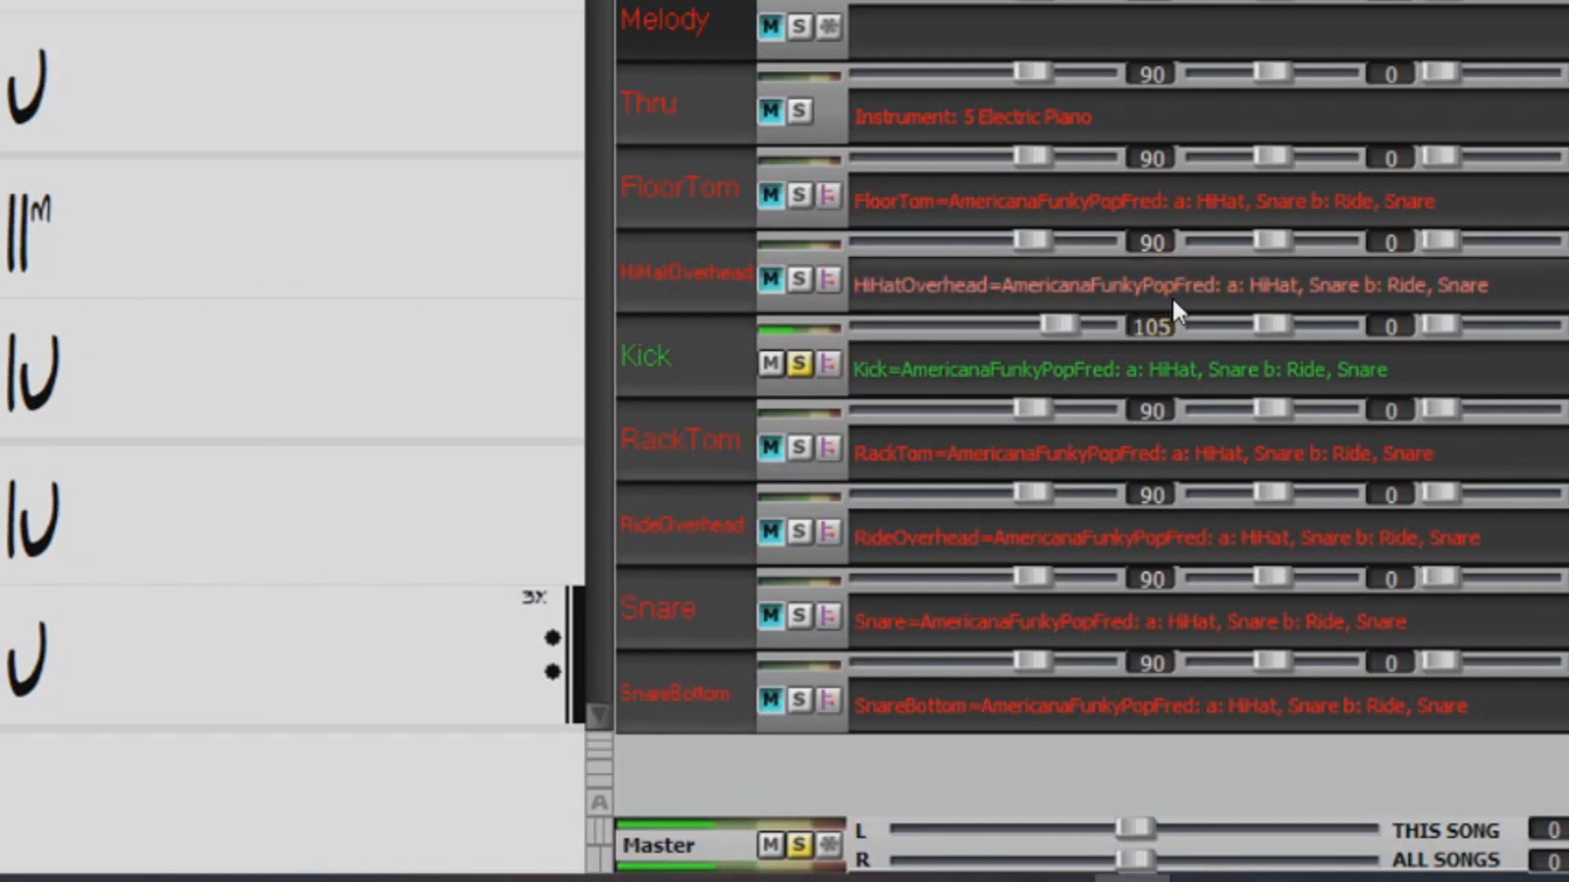
Step: Add the Snare and SnareBottom stems to the solo, setting the Snare volume to 105 and the SnareBottom volume to 85
left_click(800, 615)
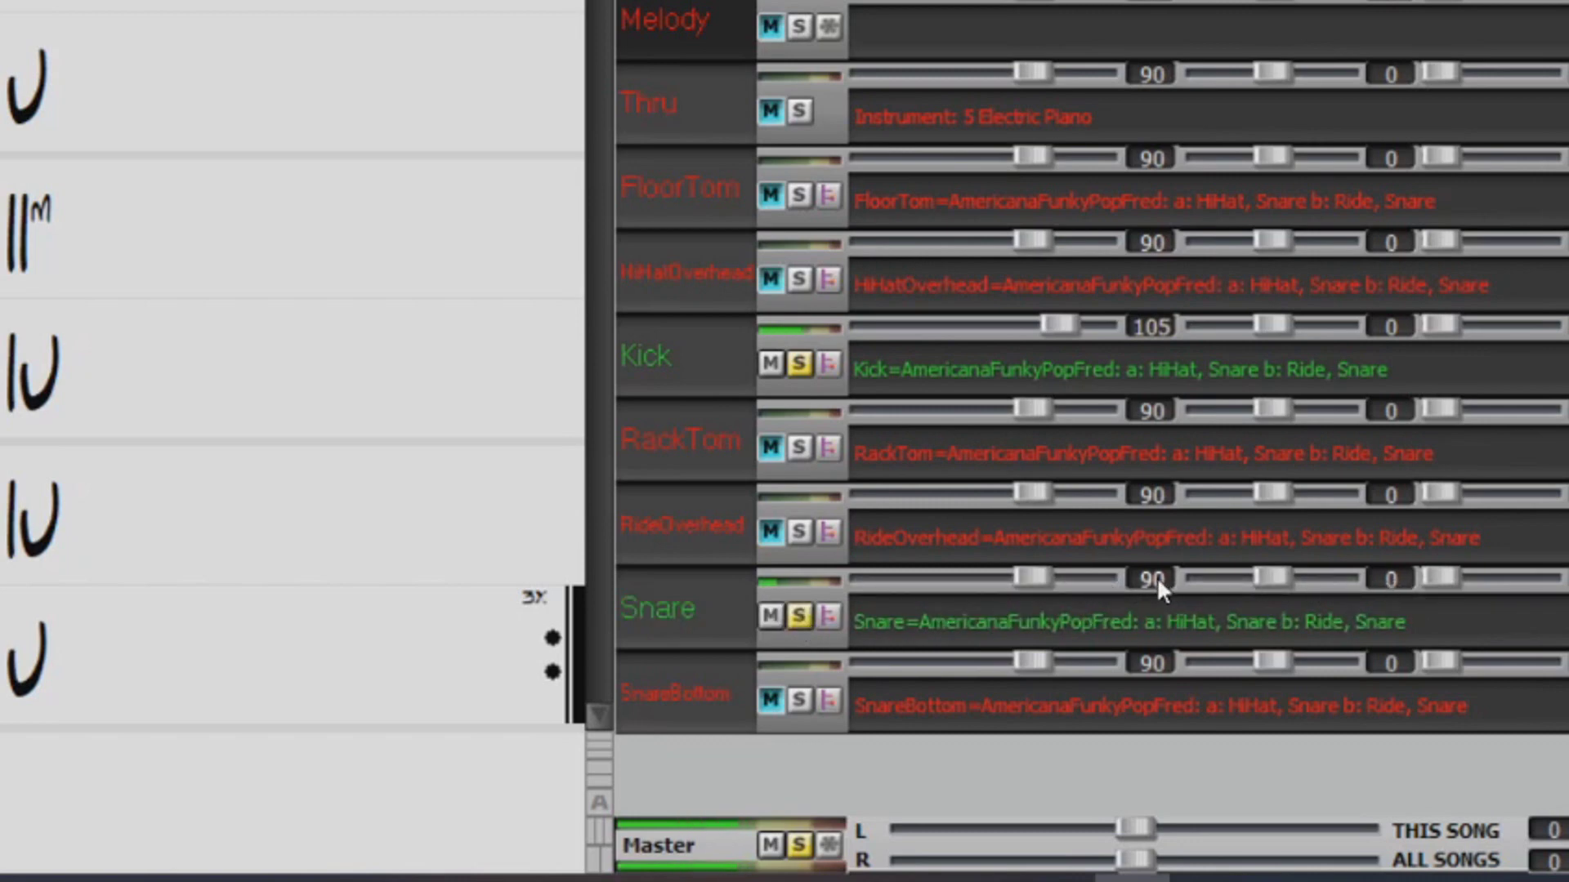
left_click_drag(1157, 577, 1188, 549)
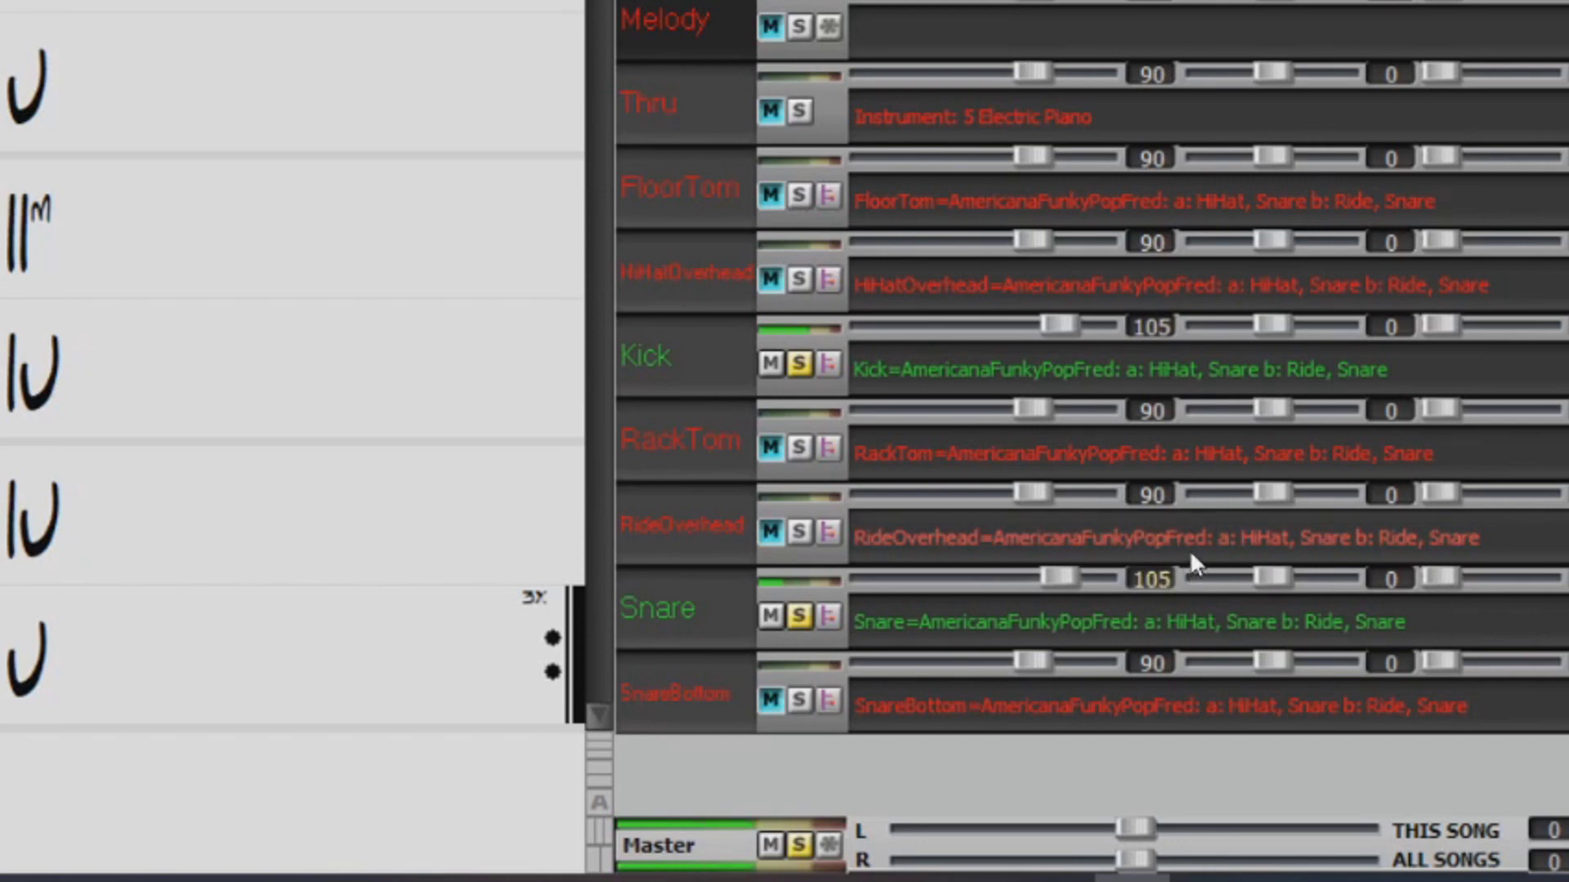
left_click(800, 698)
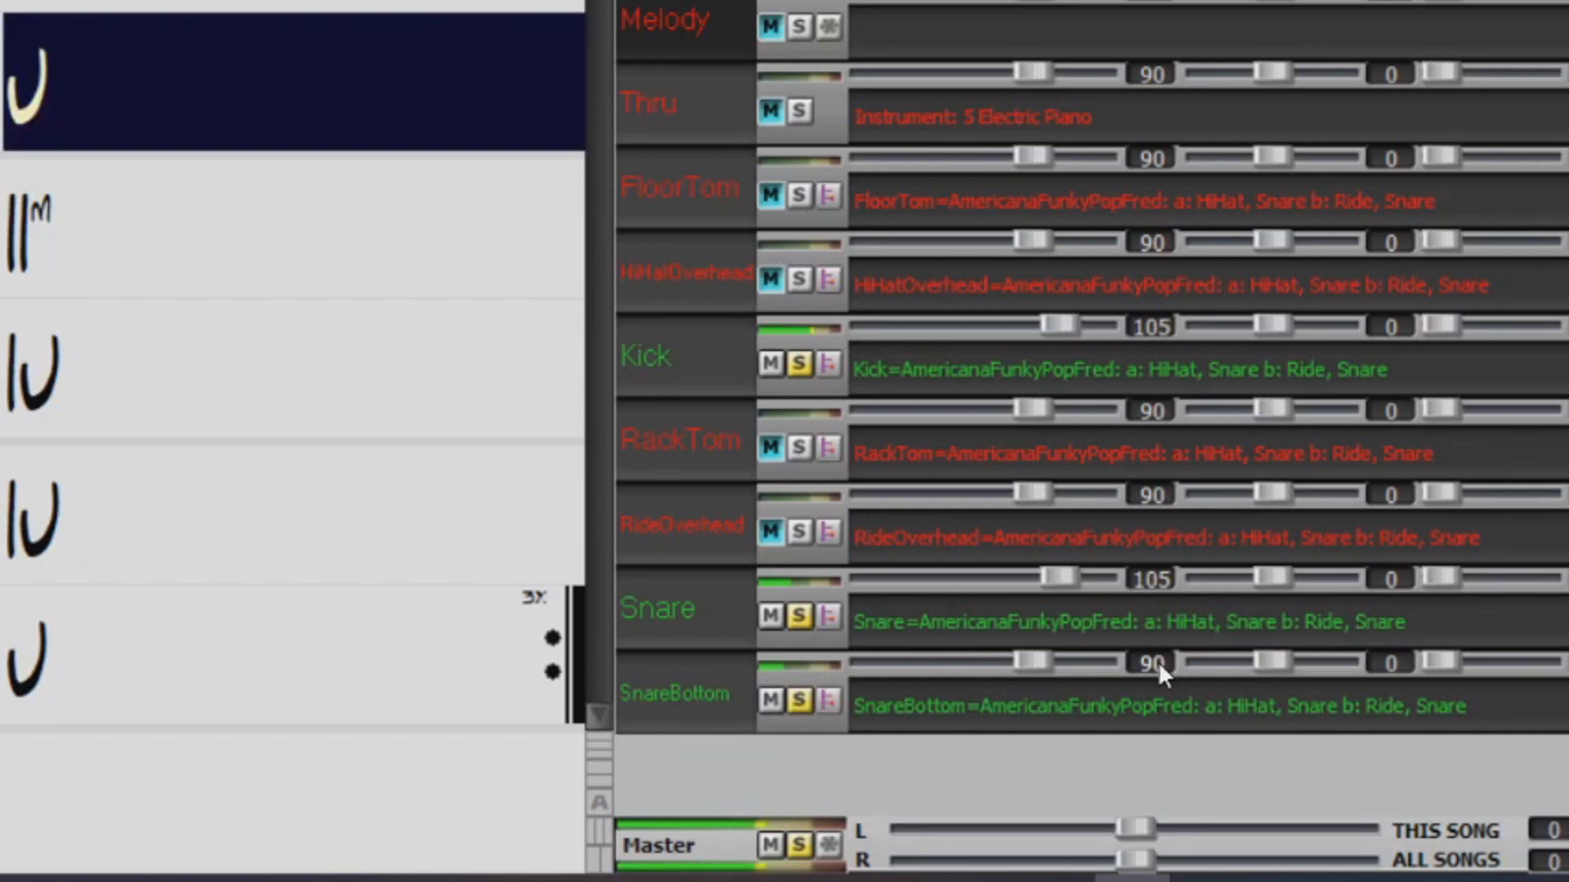
scroll(1158, 660, "down", 5)
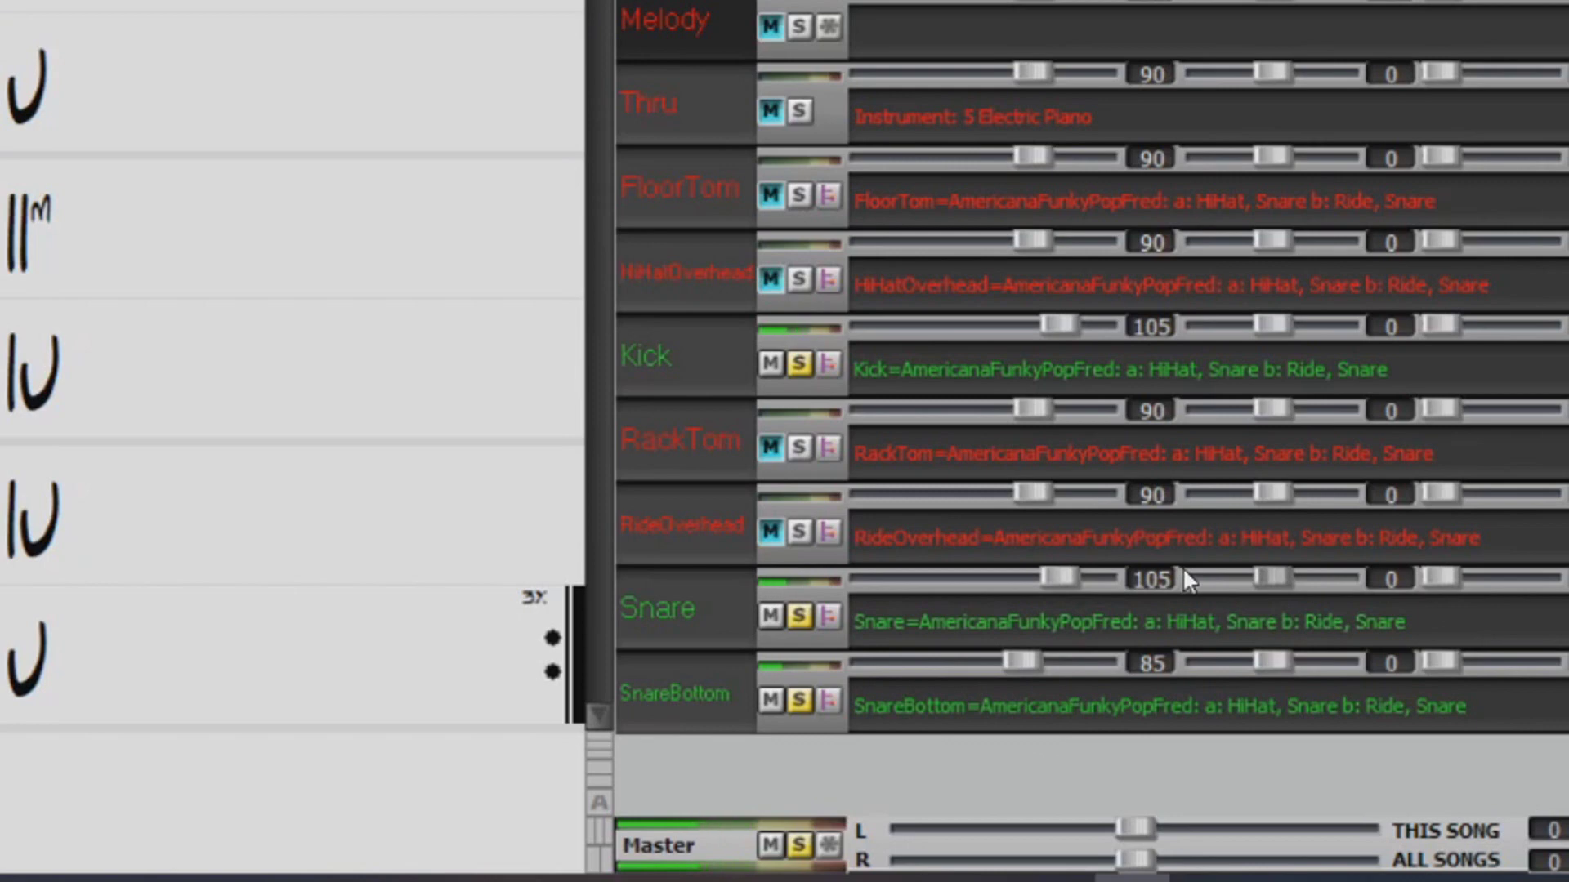
Step: Add both overhead stems to the solo, setting the HiHatOverhead volume to 75 and the RideOverhead volume to 70
left_click(800, 278)
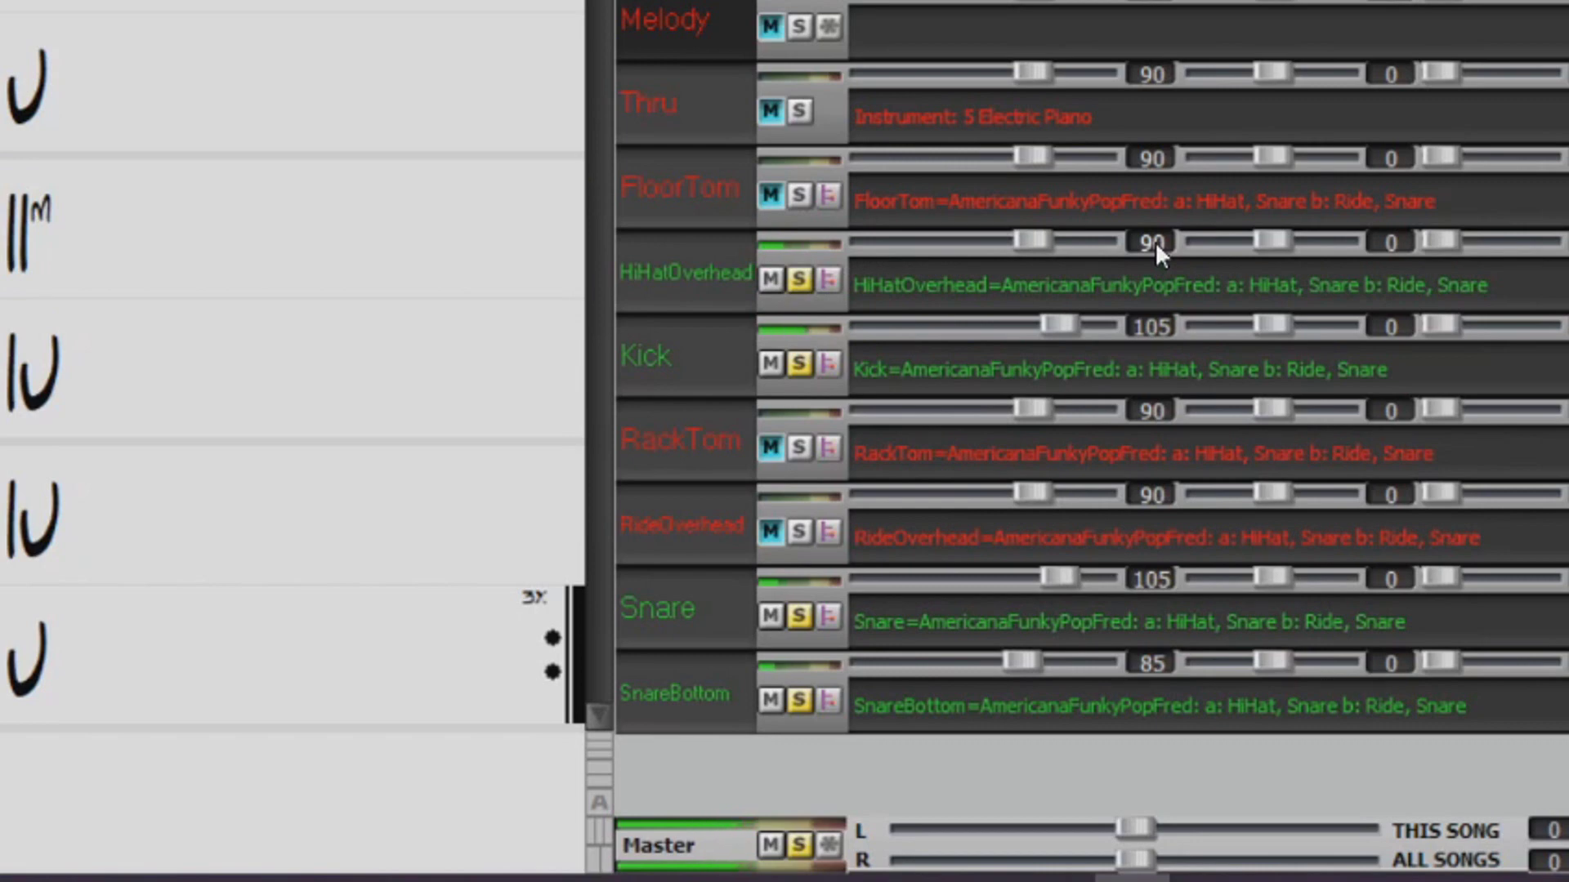
left_click_drag(1155, 242, 1180, 267)
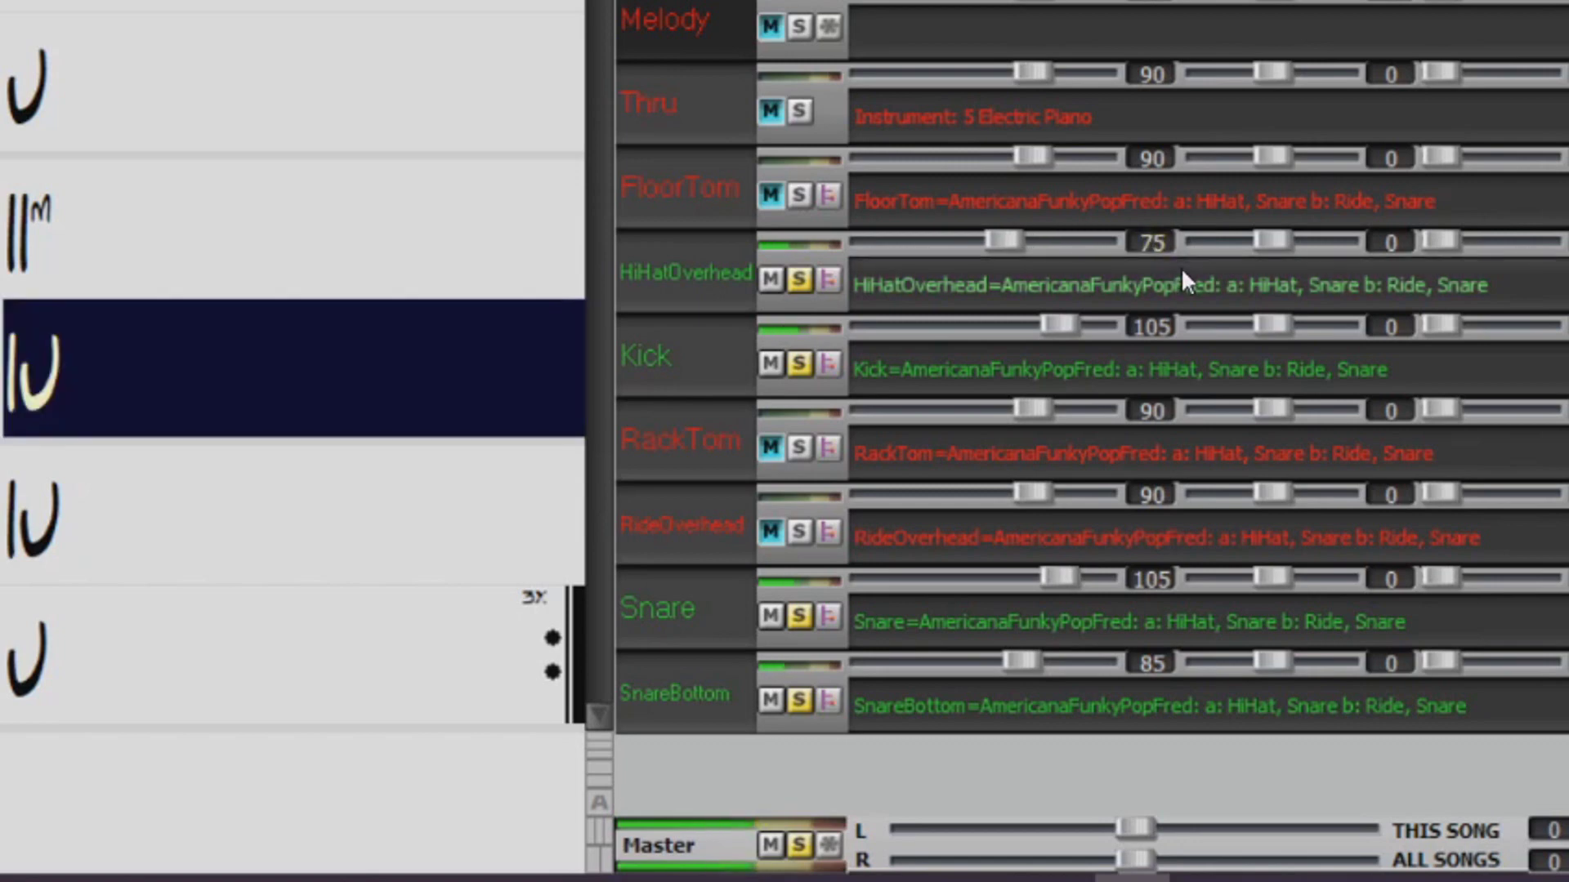
left_click(803, 527)
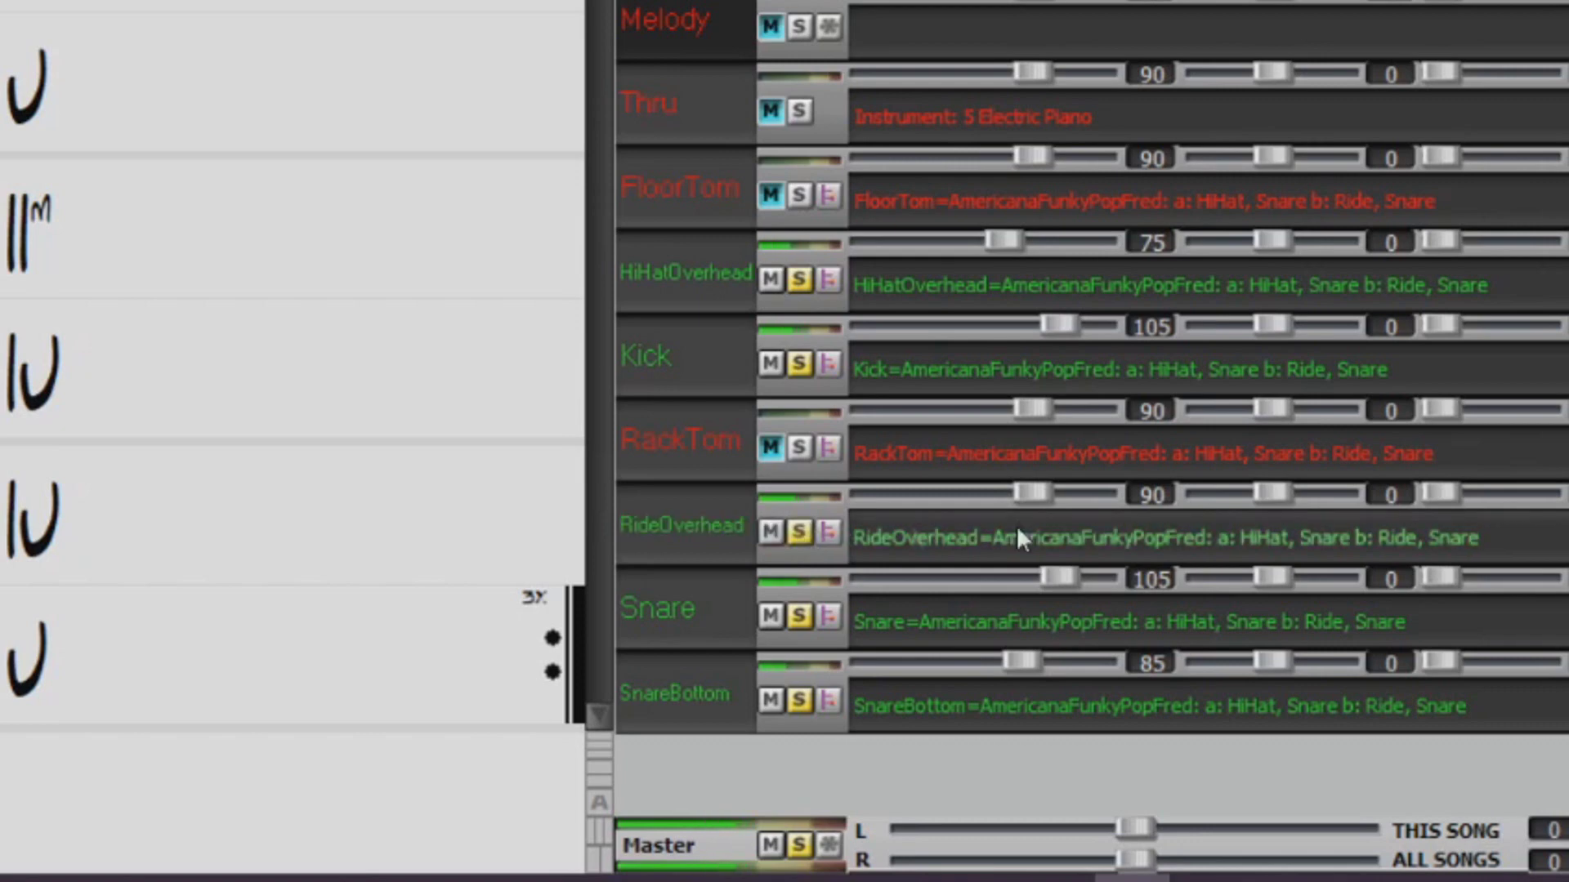
left_click_drag(1154, 495, 1178, 533)
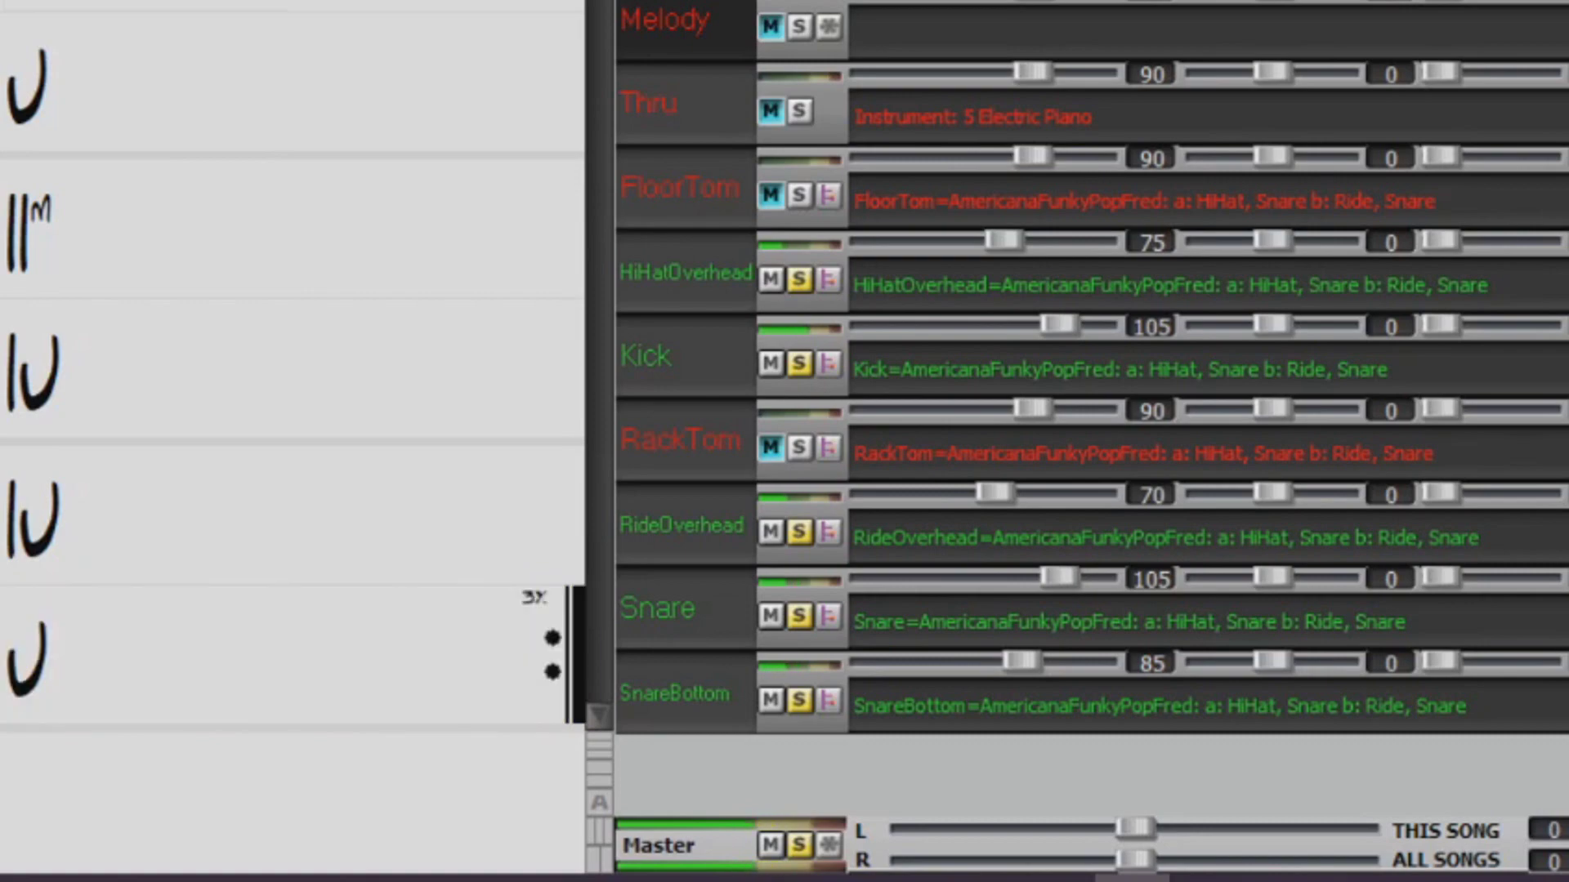
Step: Solo only the FloorTom and RackTom stems and play the song from bar 8
left_click(799, 194)
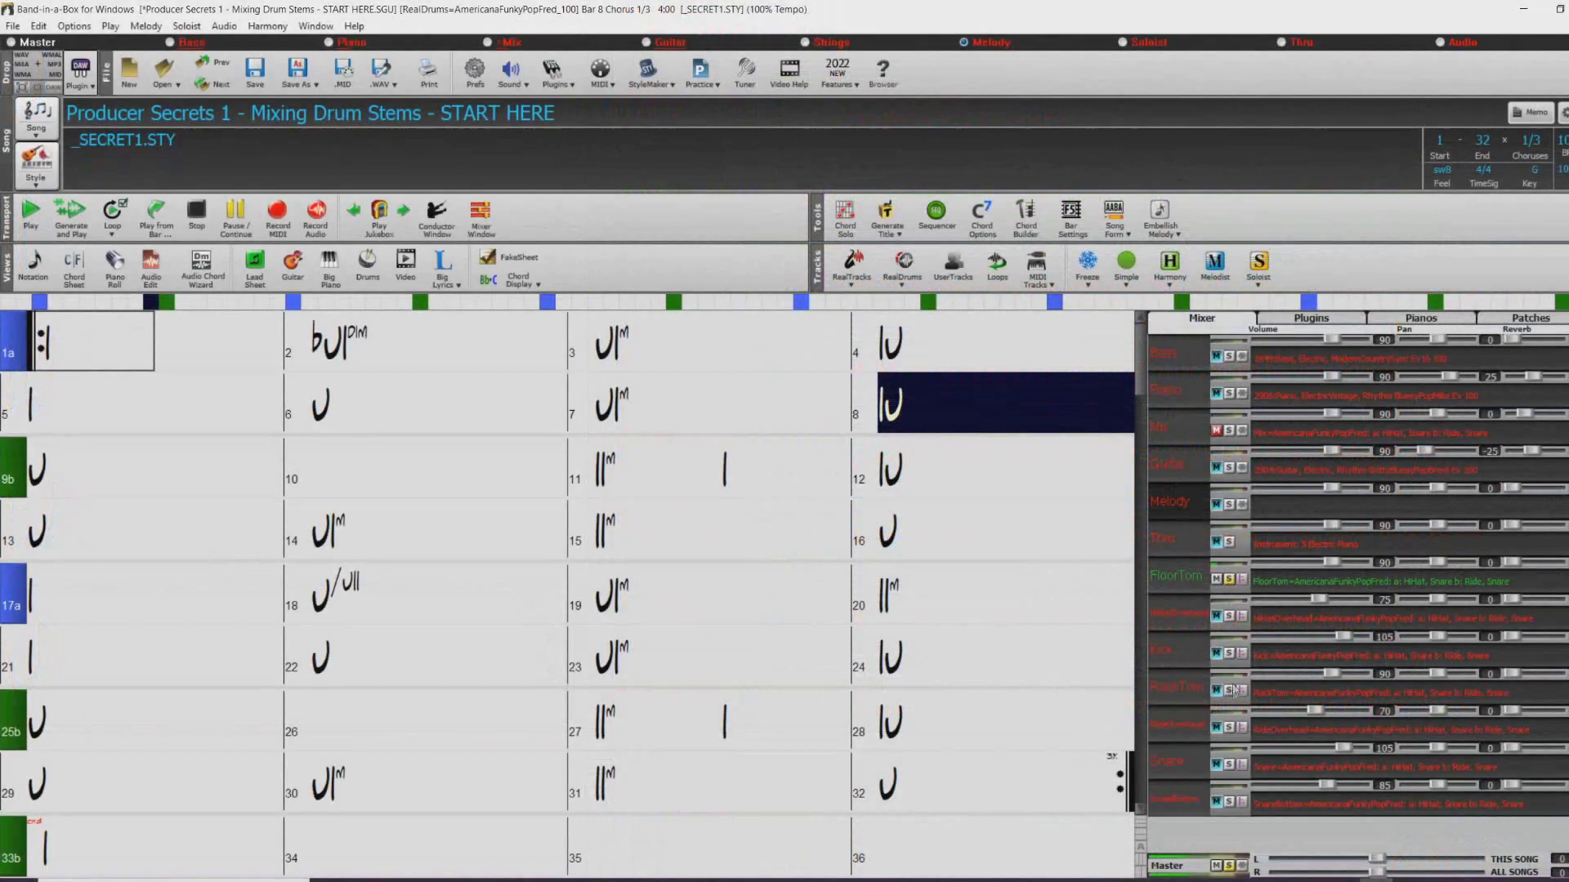
left_click(1228, 691)
left_click(935, 407)
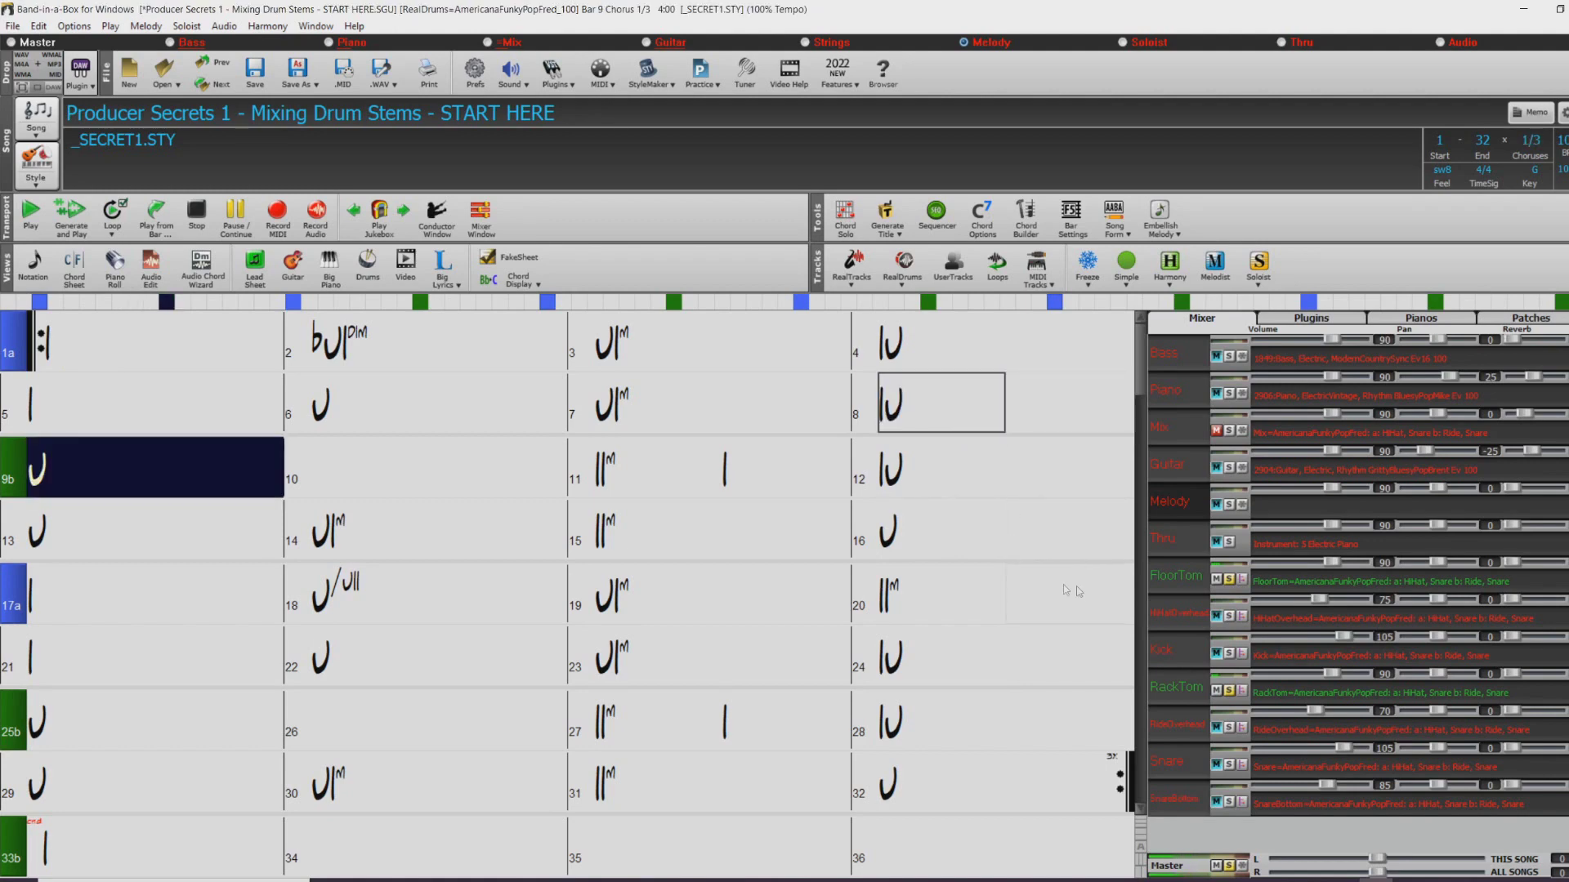
left_click(939, 414)
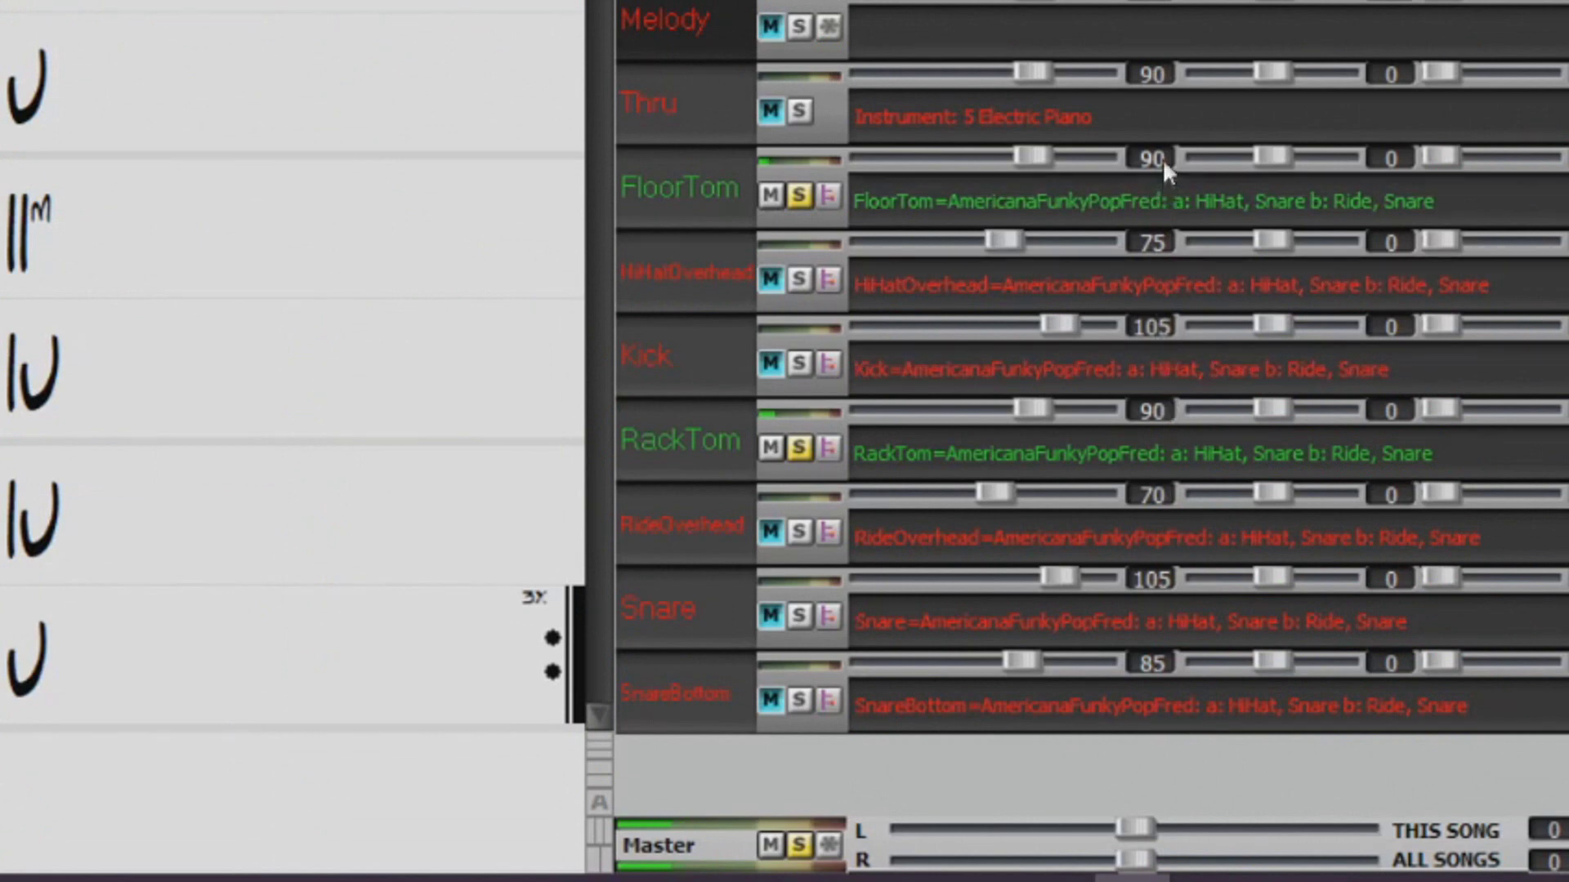
Step: Set the volume to 100 for FloorTom and 85 for RackTom, and stop playback
left_click_drag(1162, 159, 1179, 136)
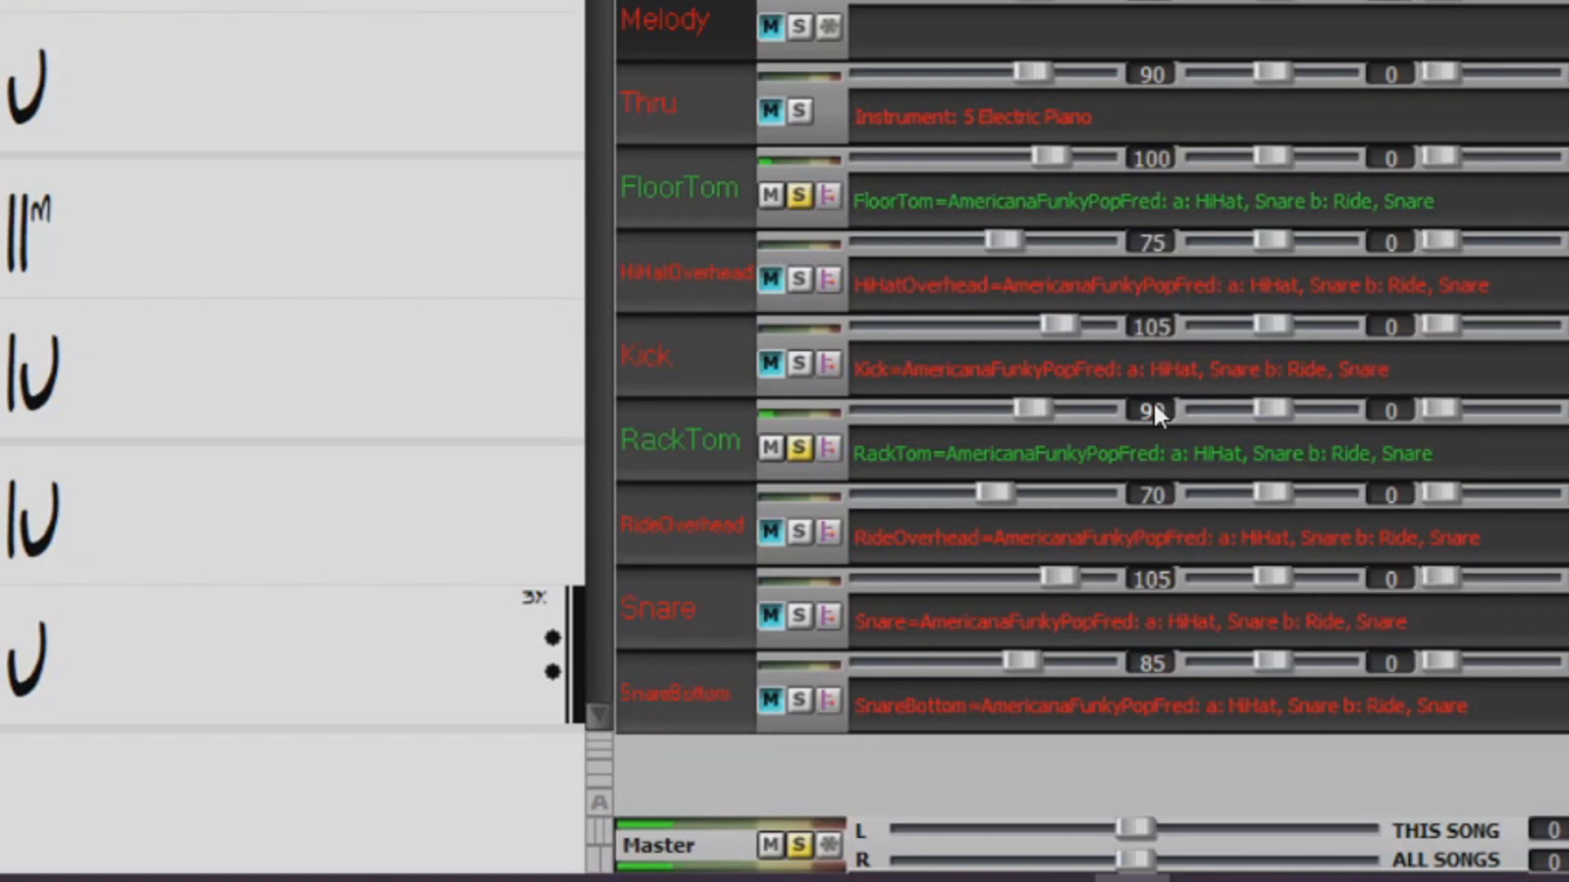
left_click_drag(1160, 410, 1169, 419)
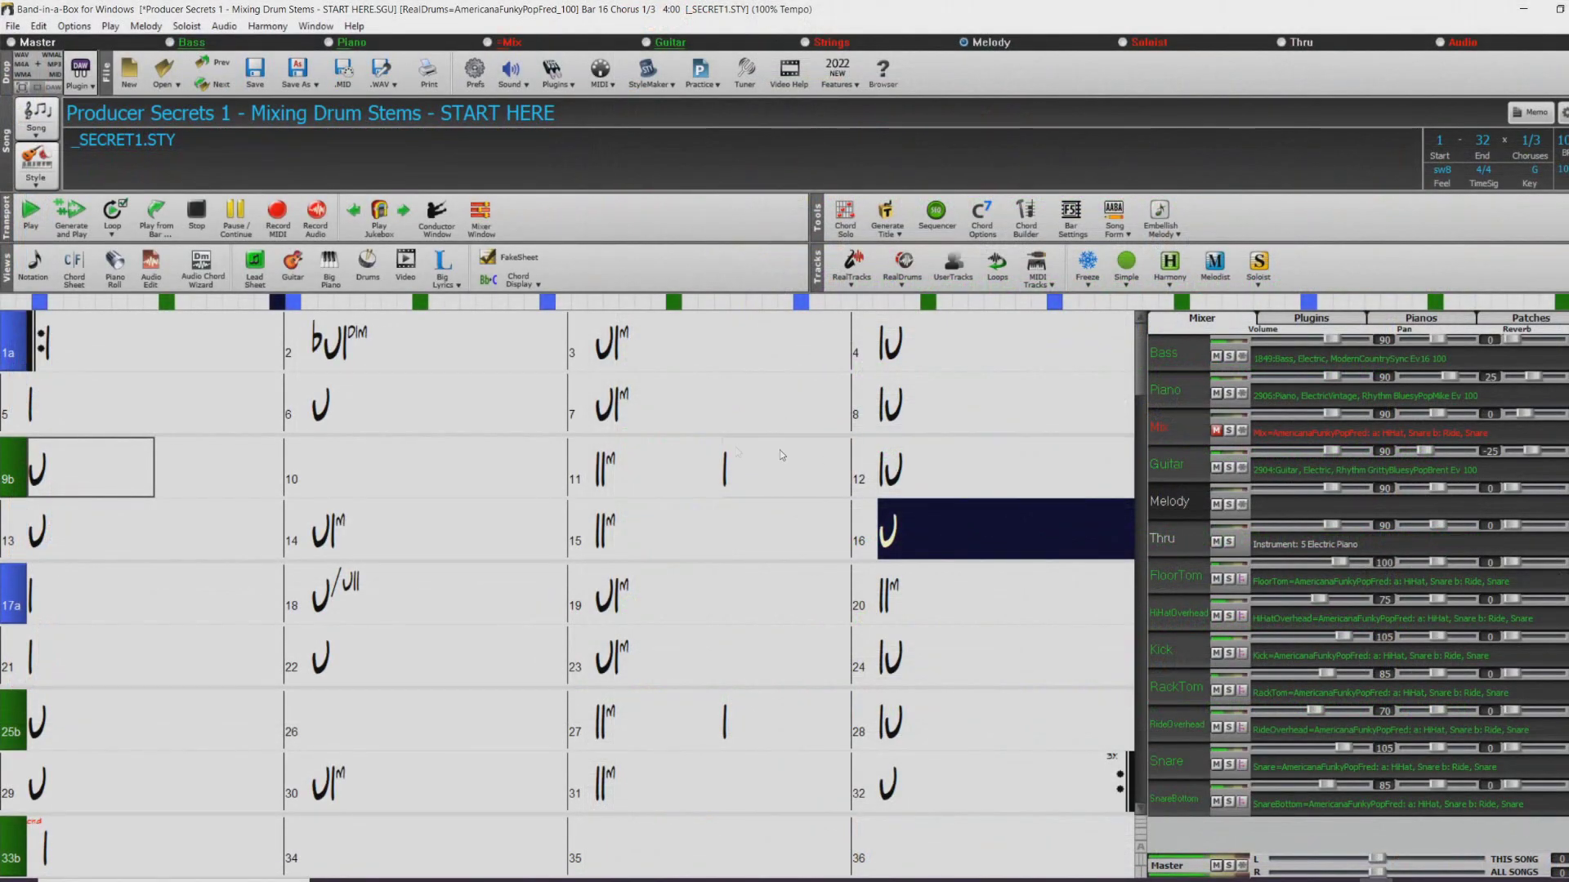
key("Escape")
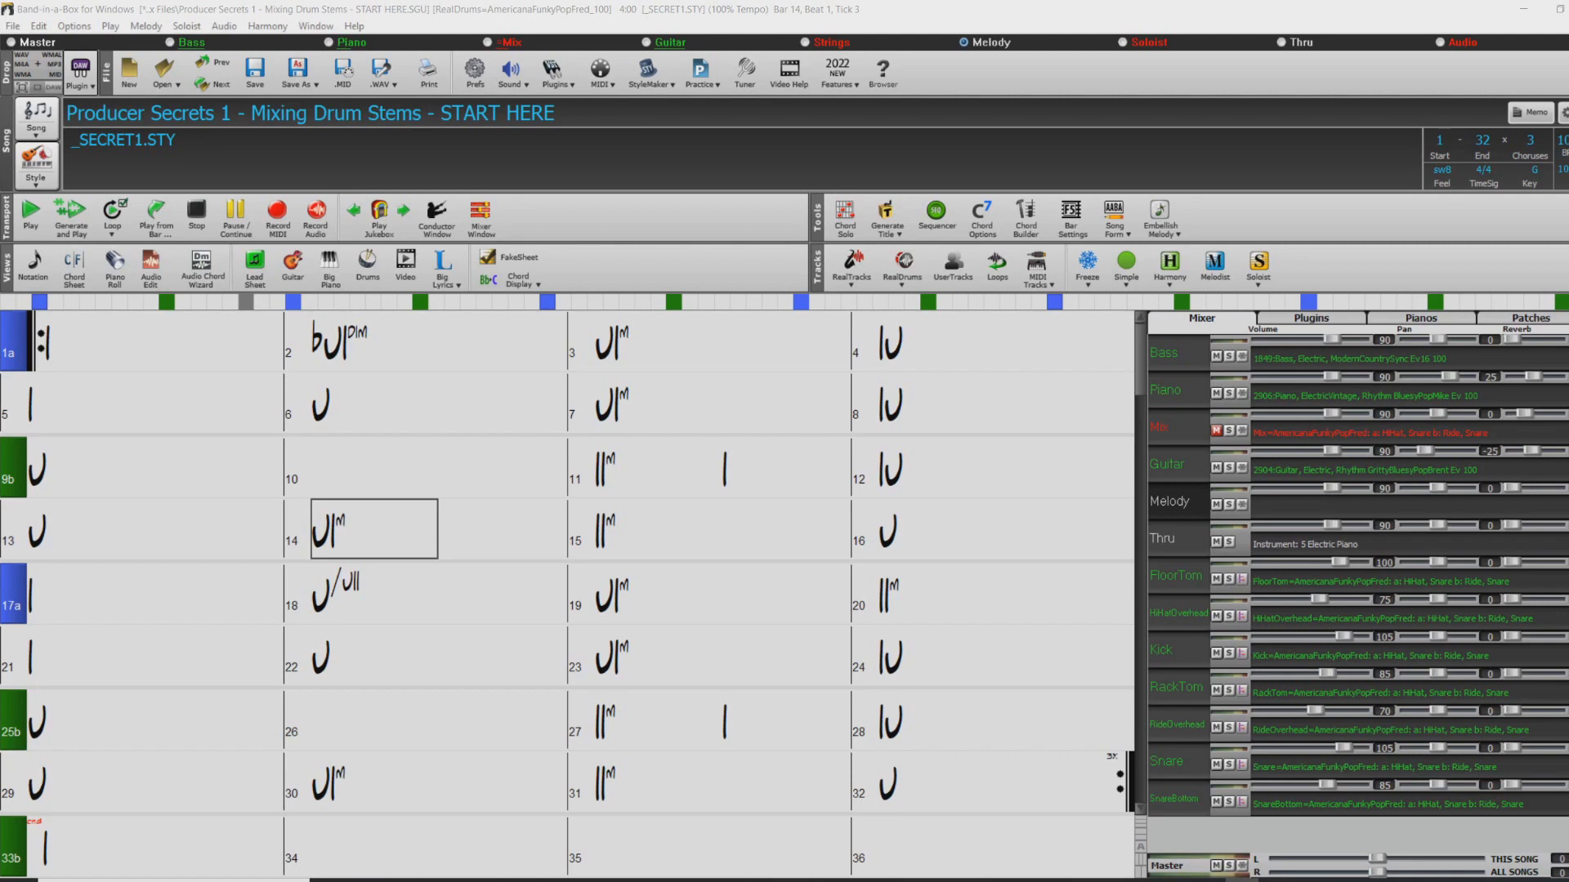
Step: Solo the Kick stem and load the PG Dynamics plugin into its first plugin slot
left_click(1228, 653)
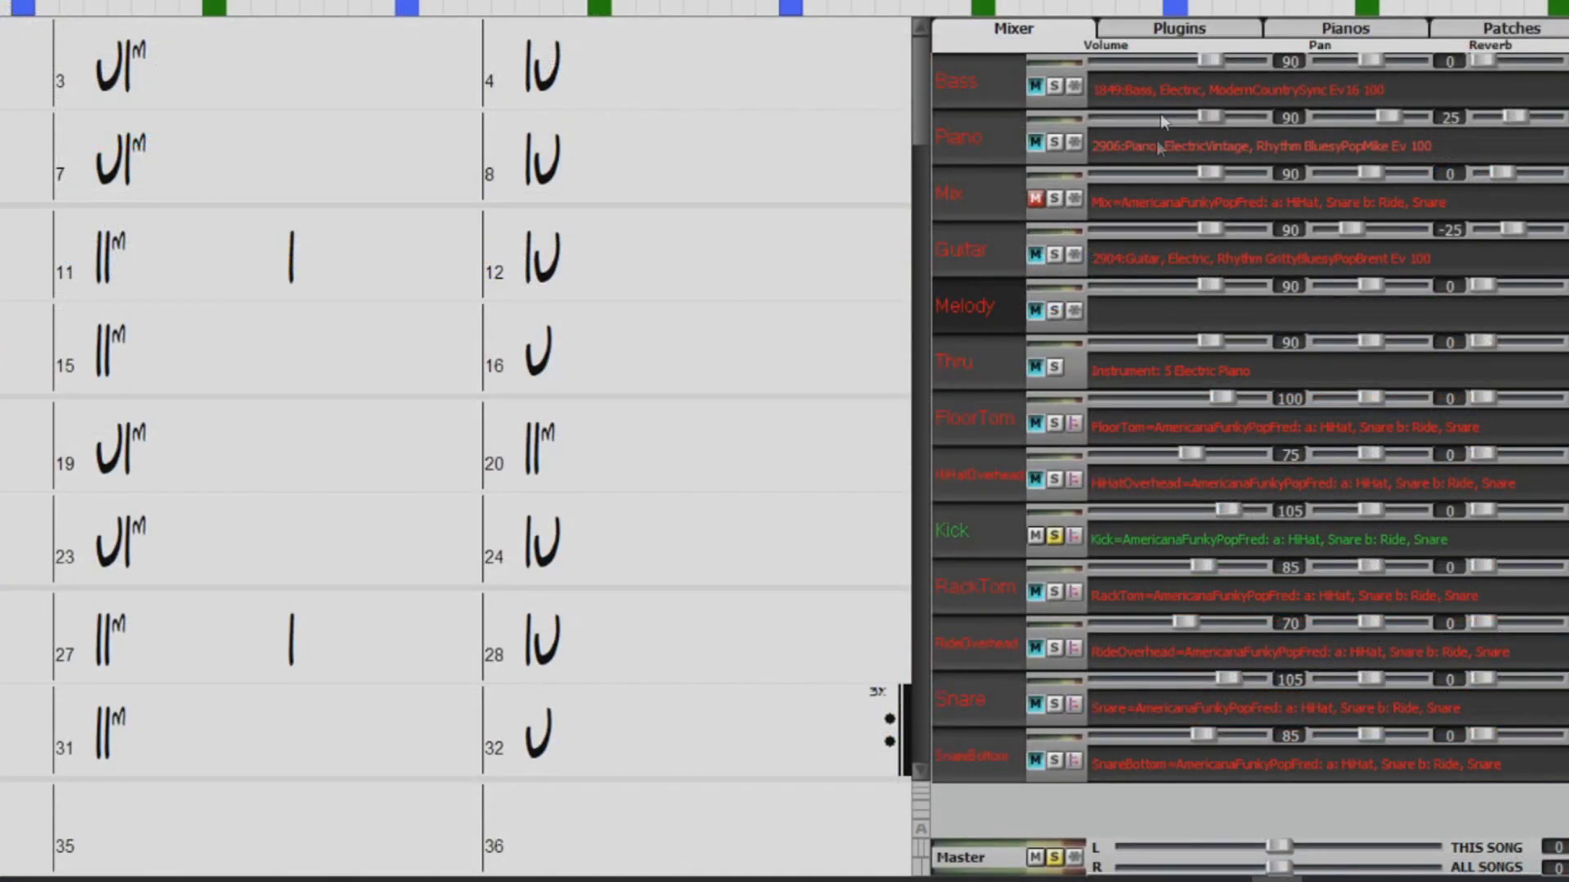
left_click(1181, 32)
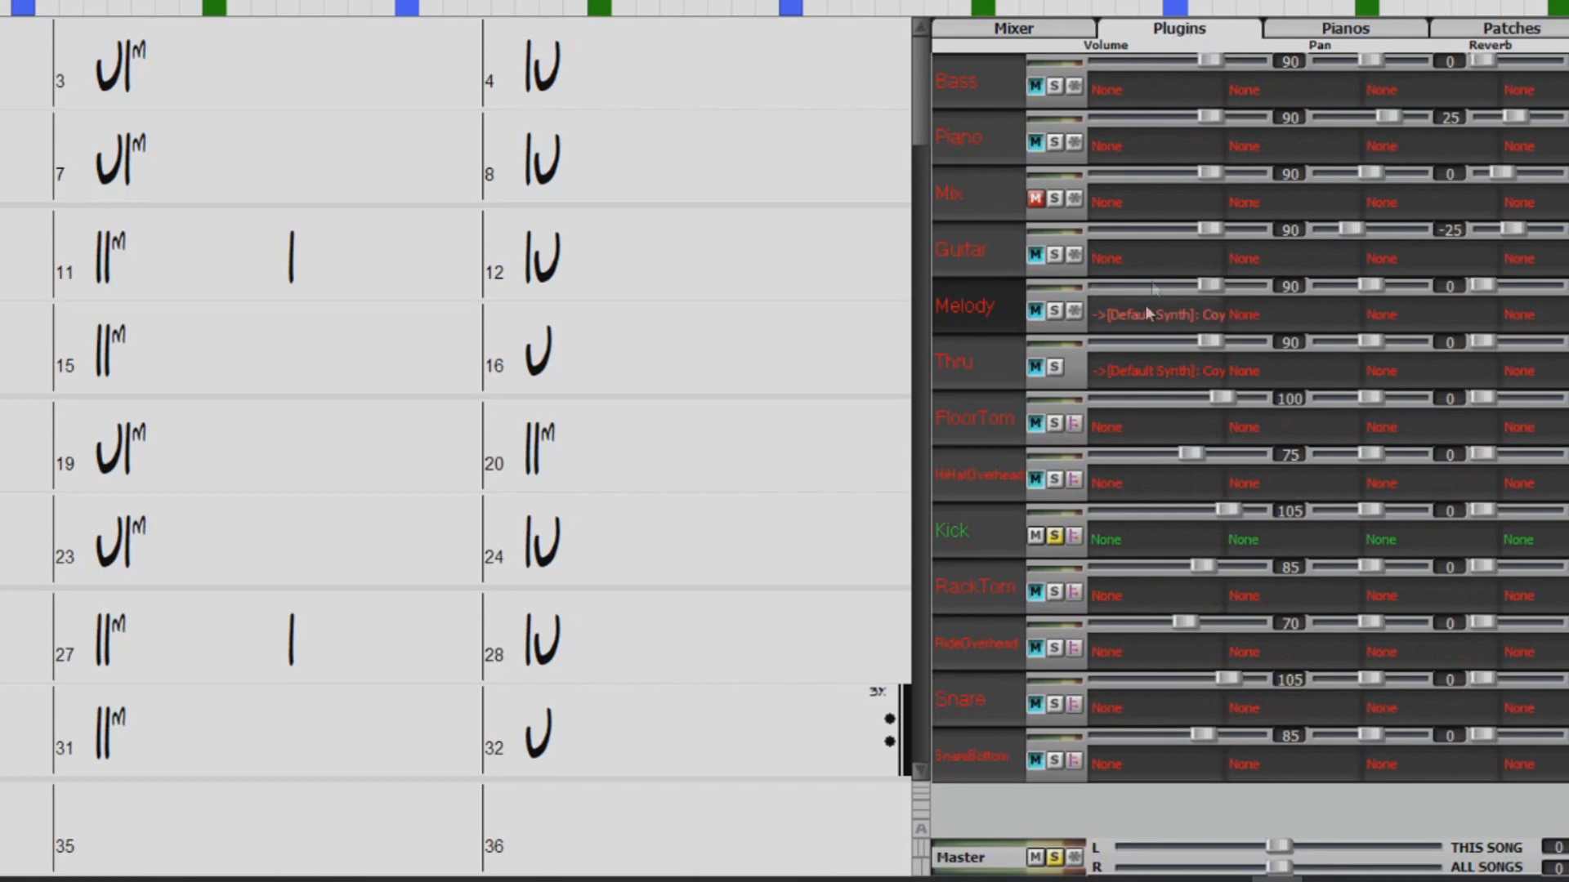
left_click(1134, 541)
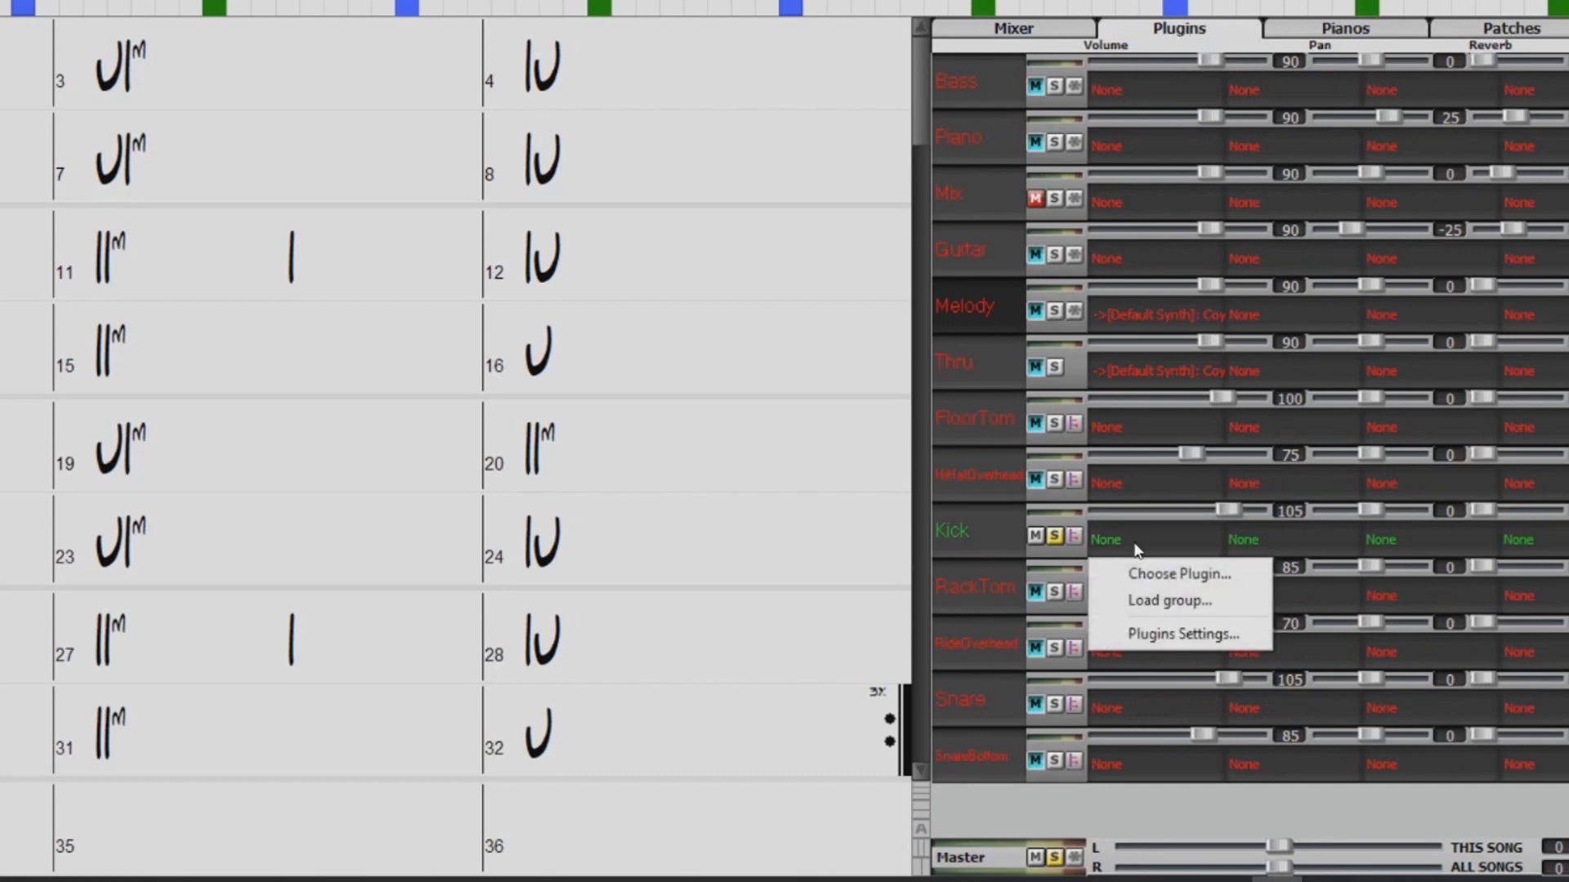
left_click(1160, 574)
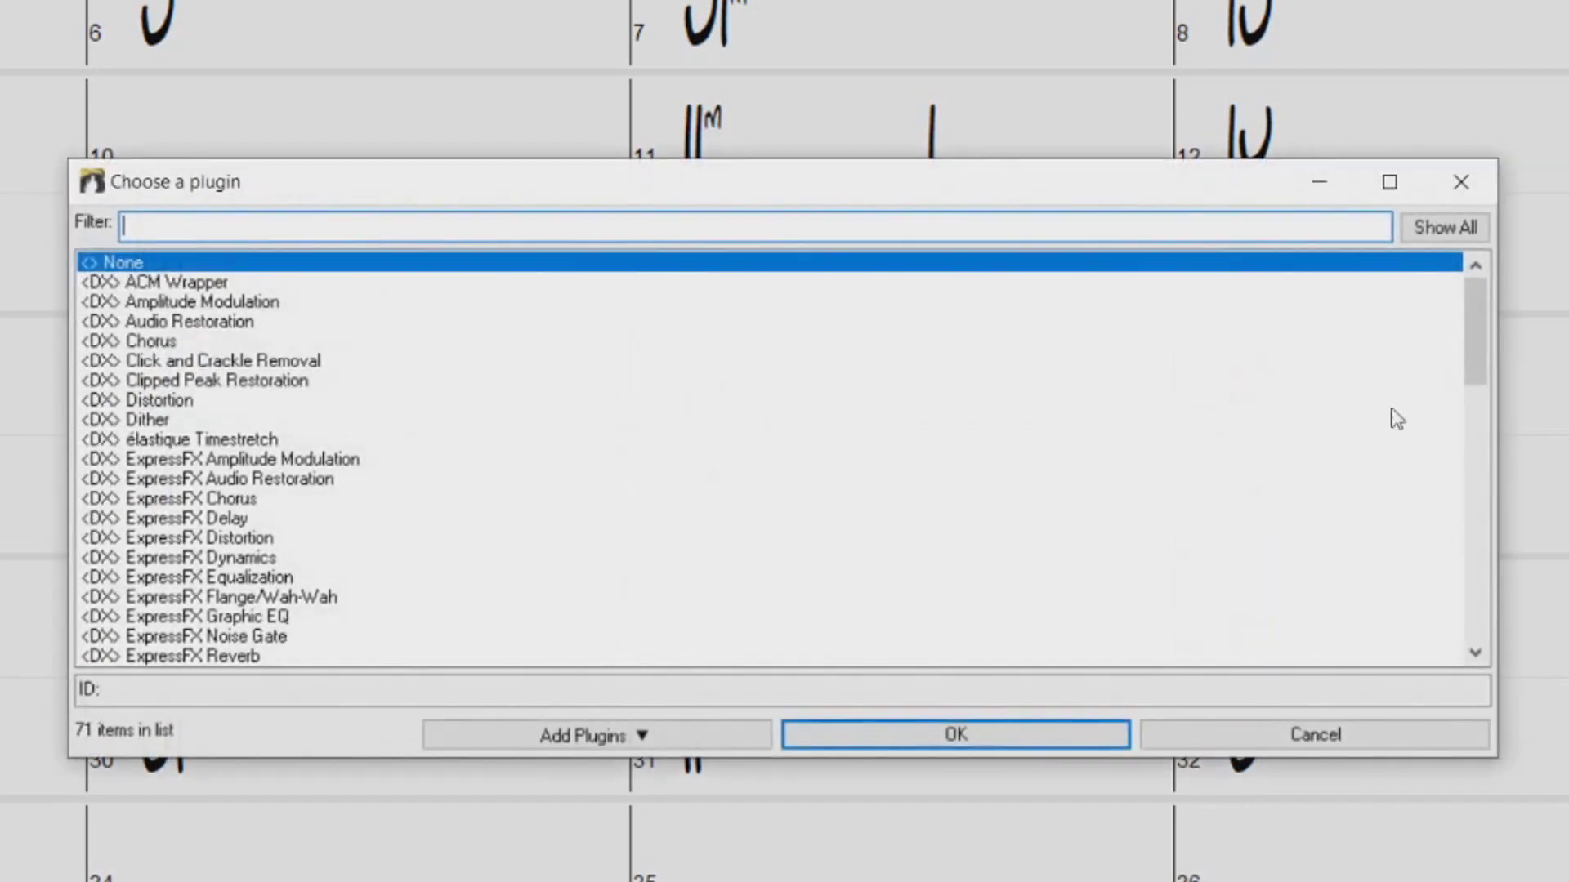
left_click_drag(1474, 337, 1479, 494)
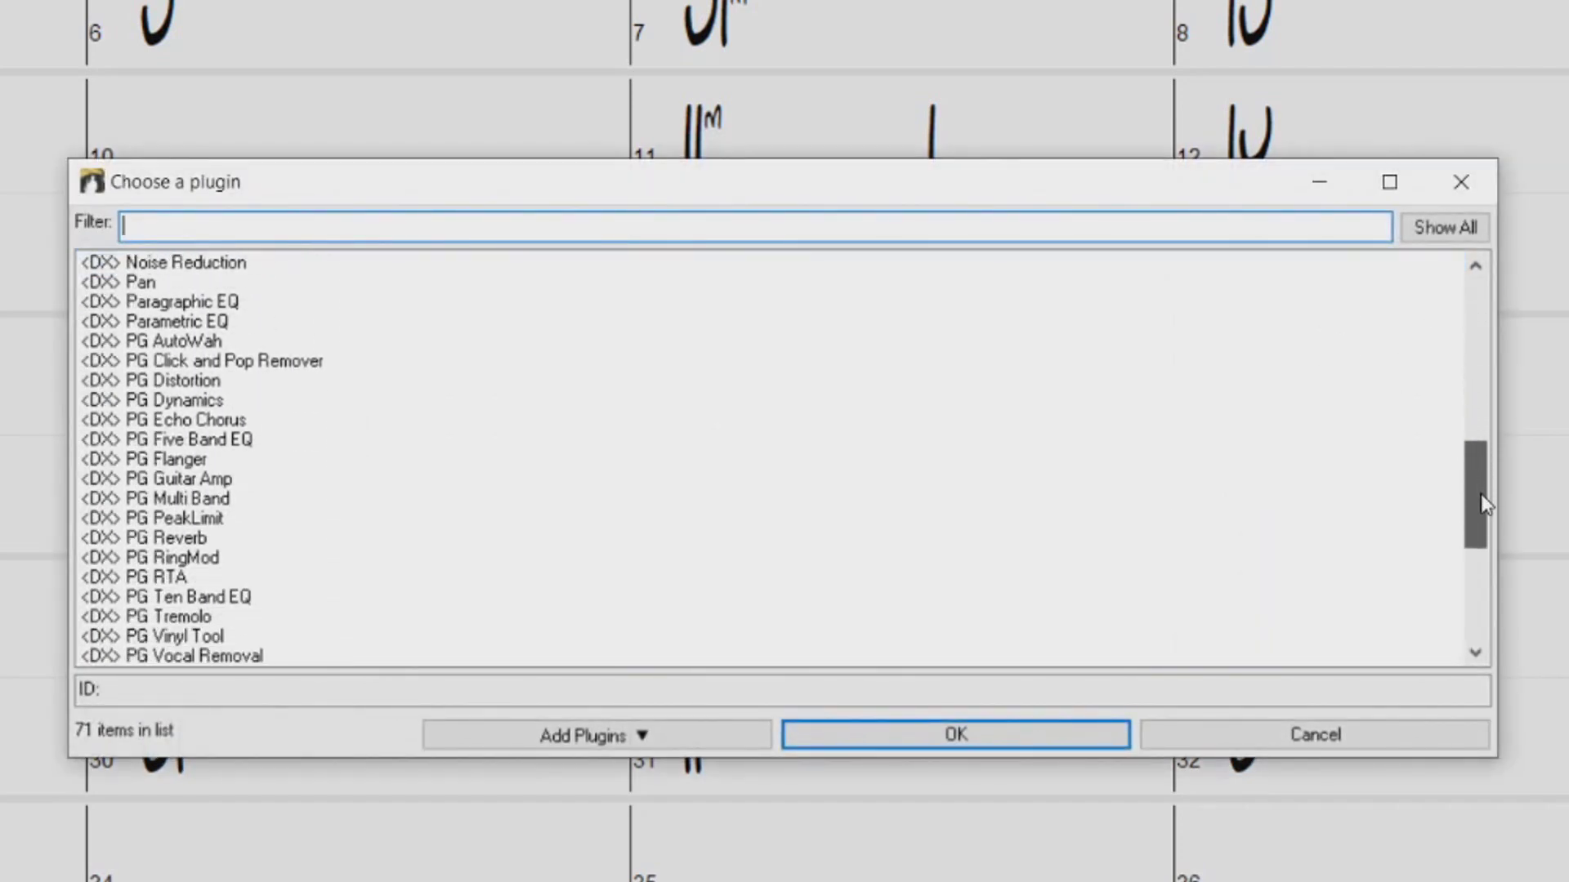
left_click(239, 402)
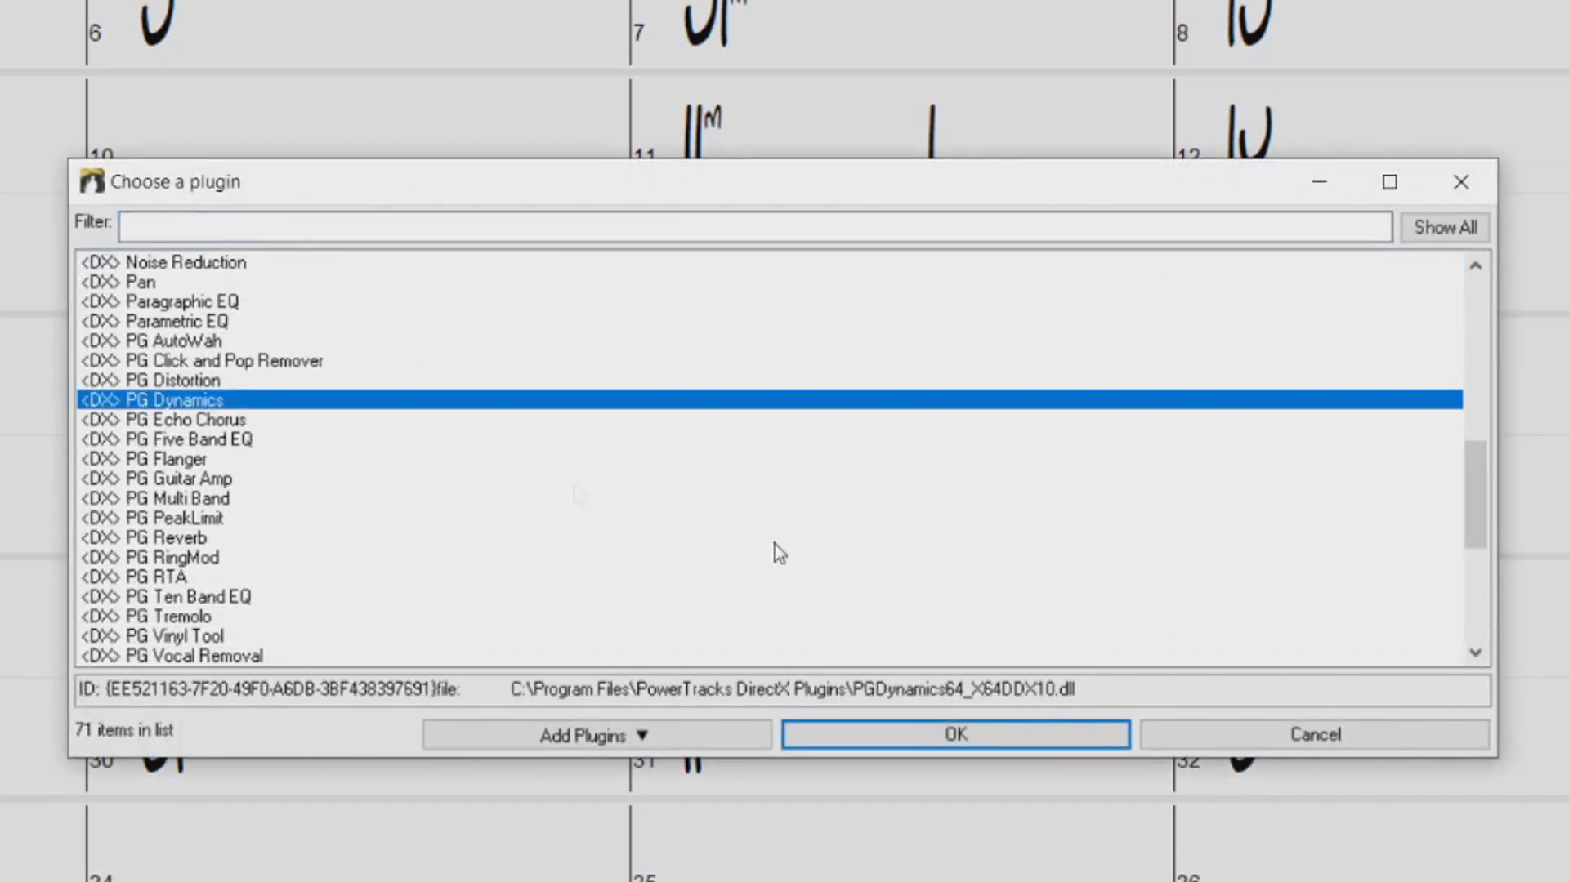
left_click(1006, 740)
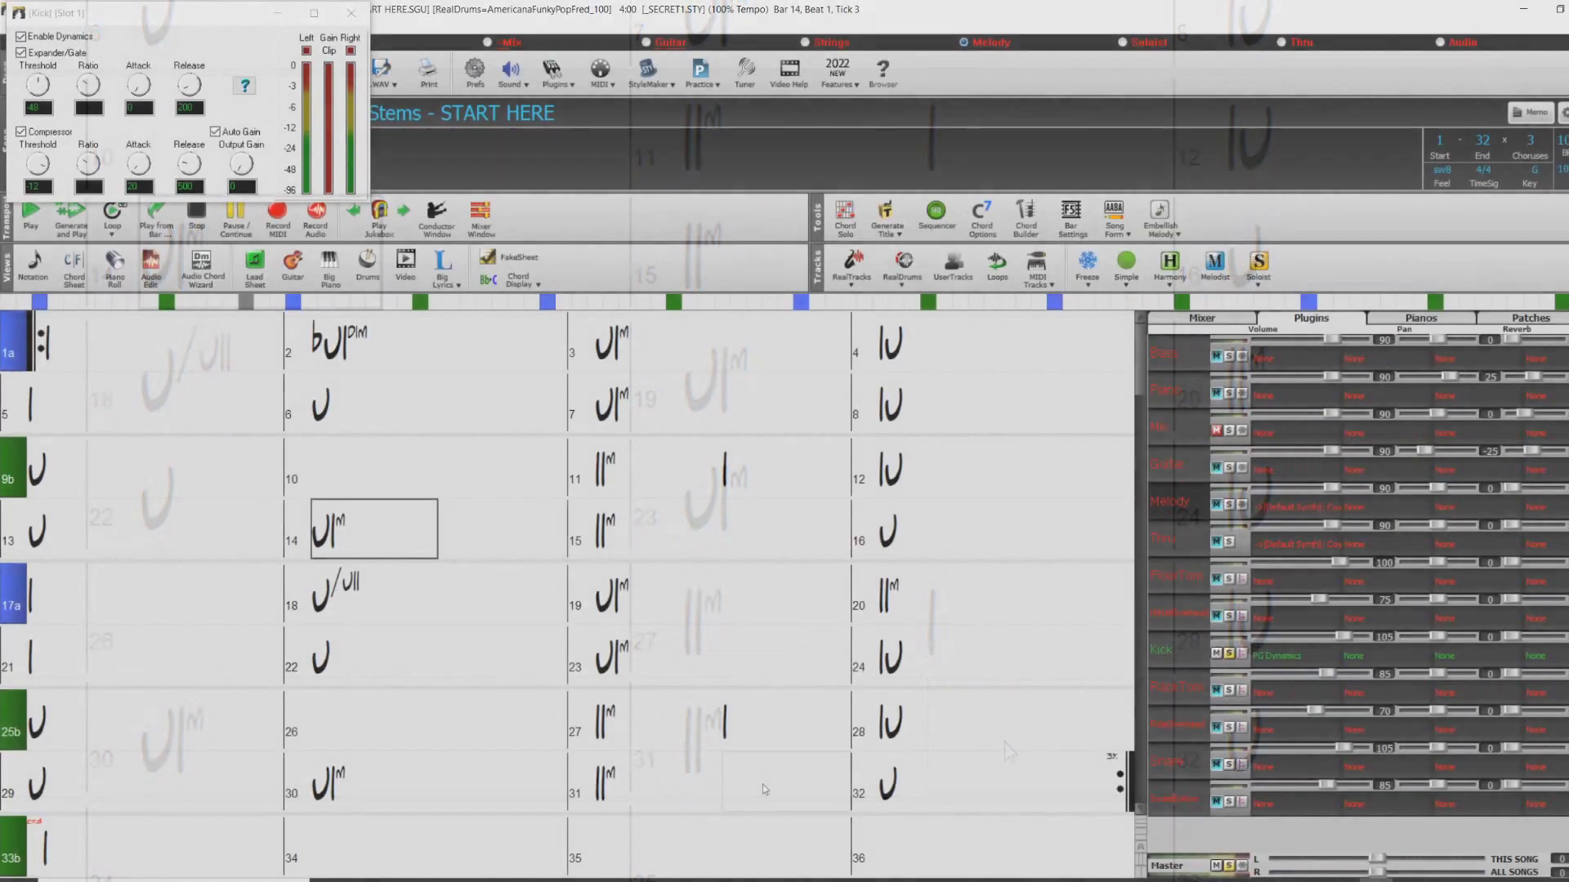
Step: Turn off the compressor in the Kick stem's dynamics window and play the song from bar 1
left_click_drag(189, 25, 616, 439)
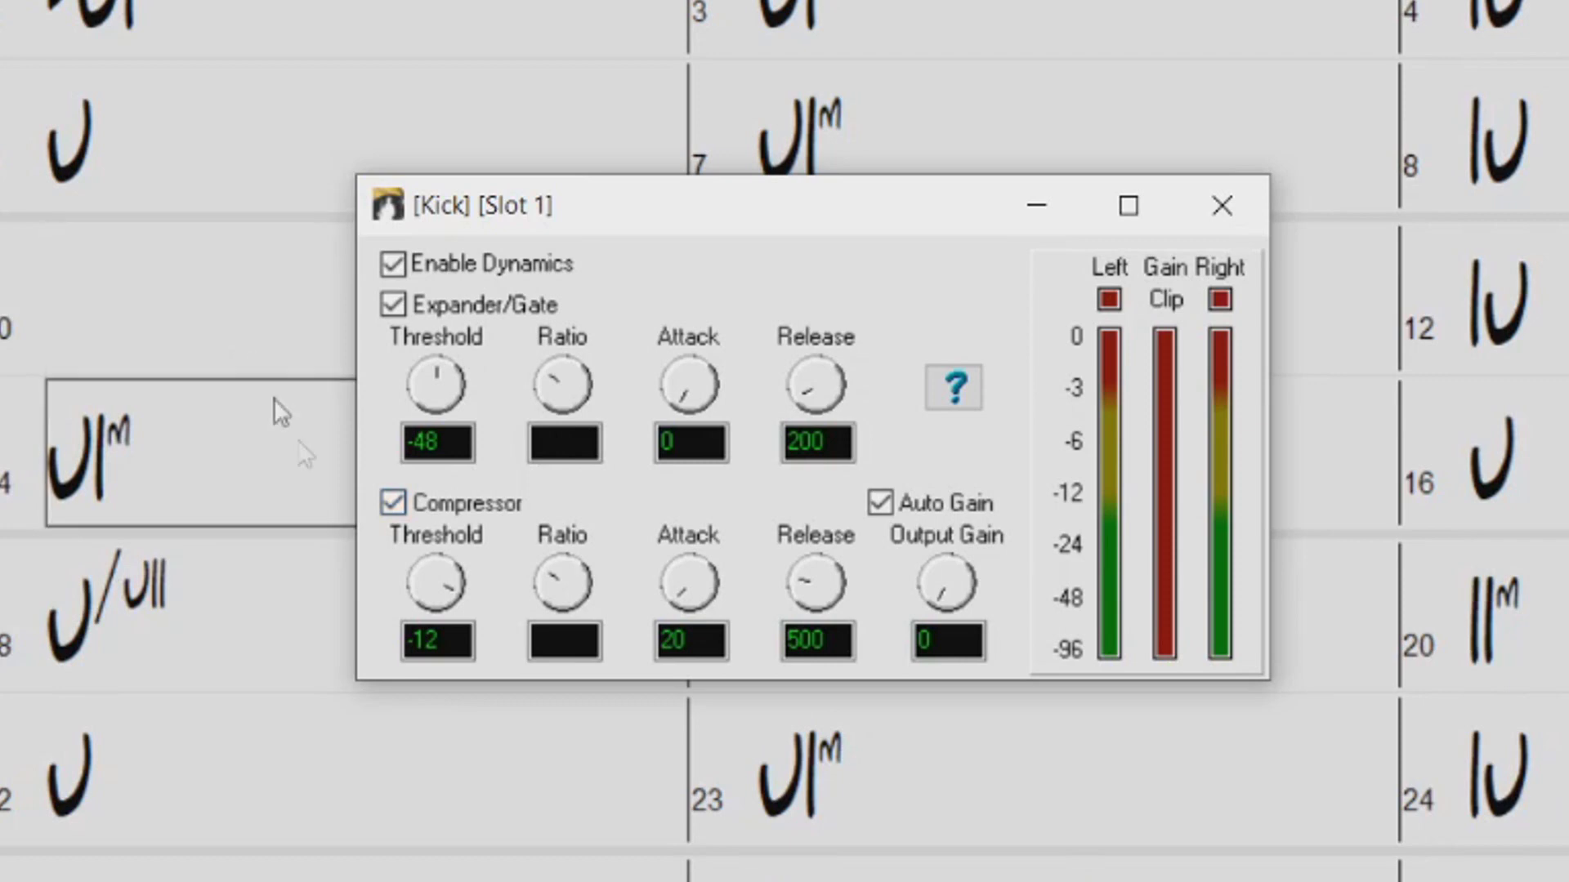
left_click(393, 502)
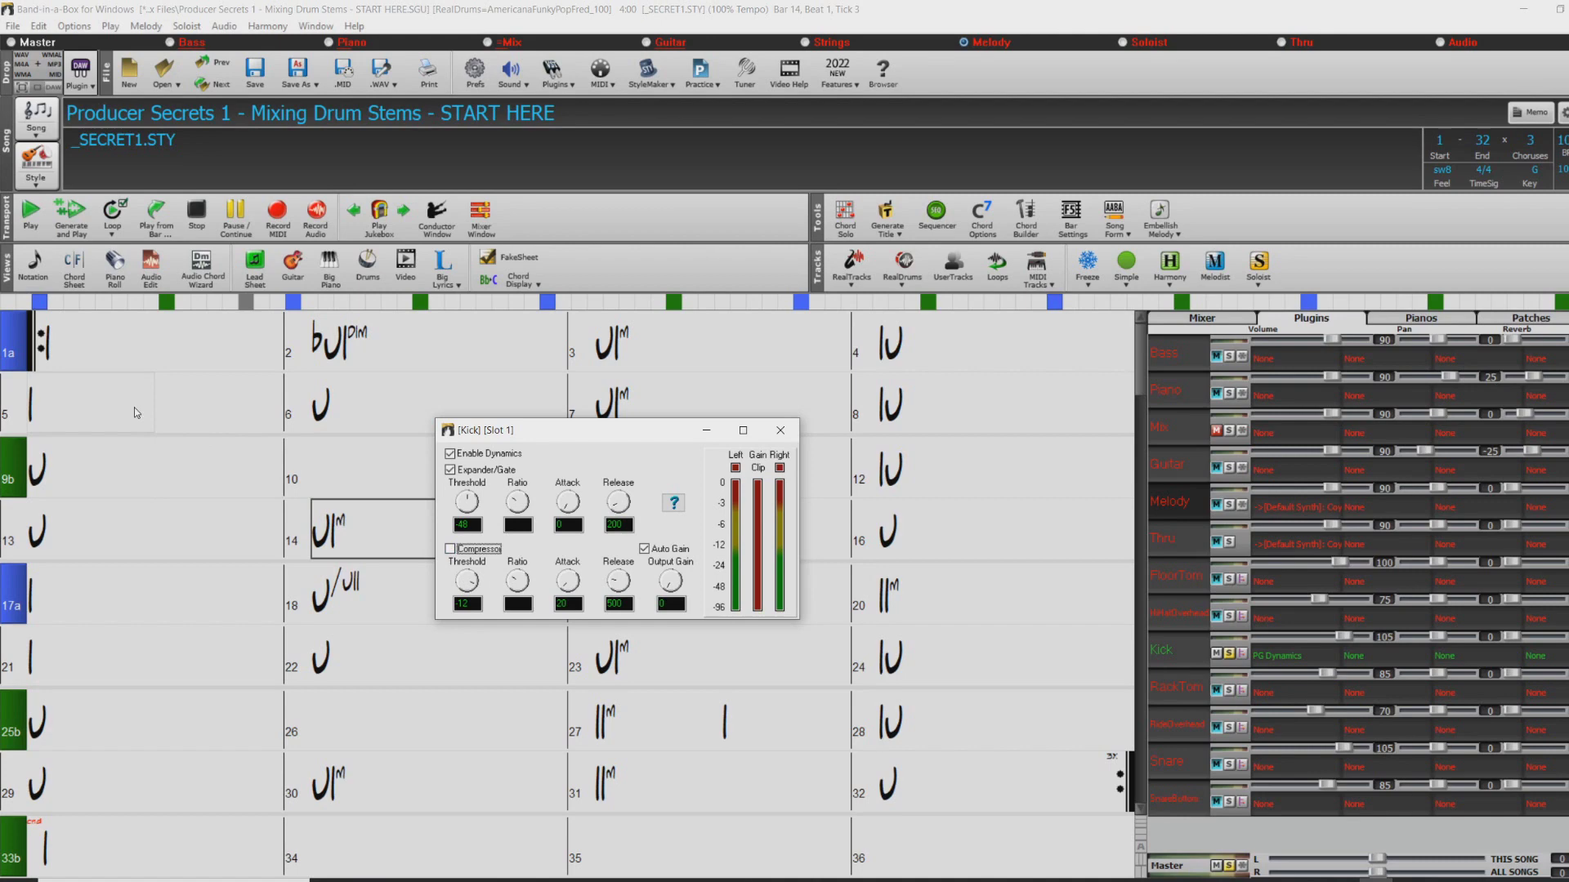
double_click(97, 350)
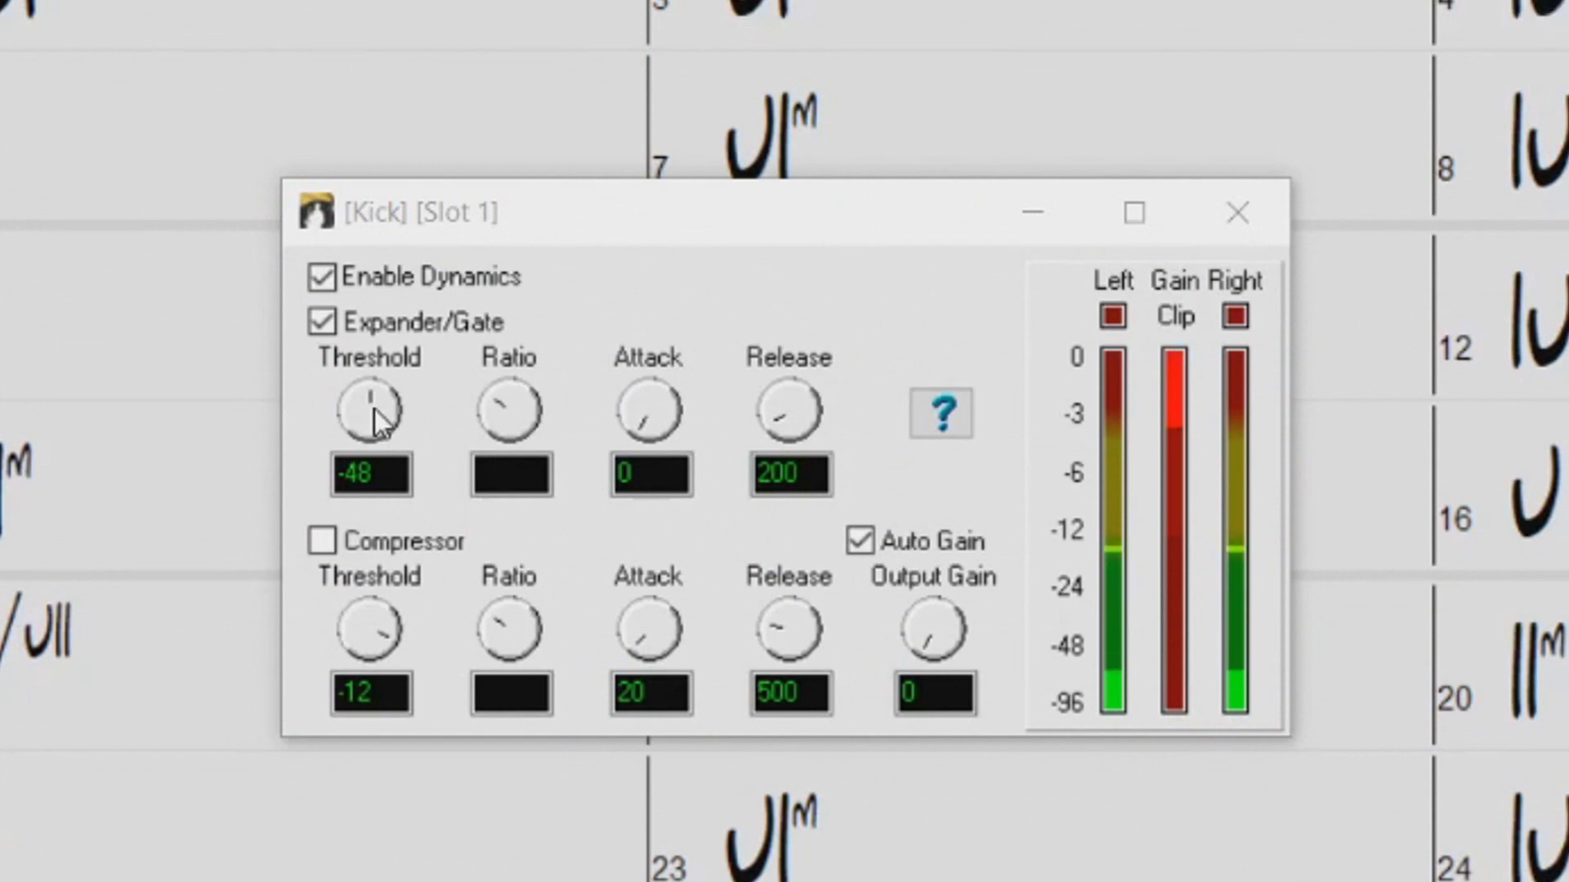
Step: Try the expander/gate threshold on the Kick at both extremes, -96 and 0, during playback
left_click_drag(374, 405, 361, 448)
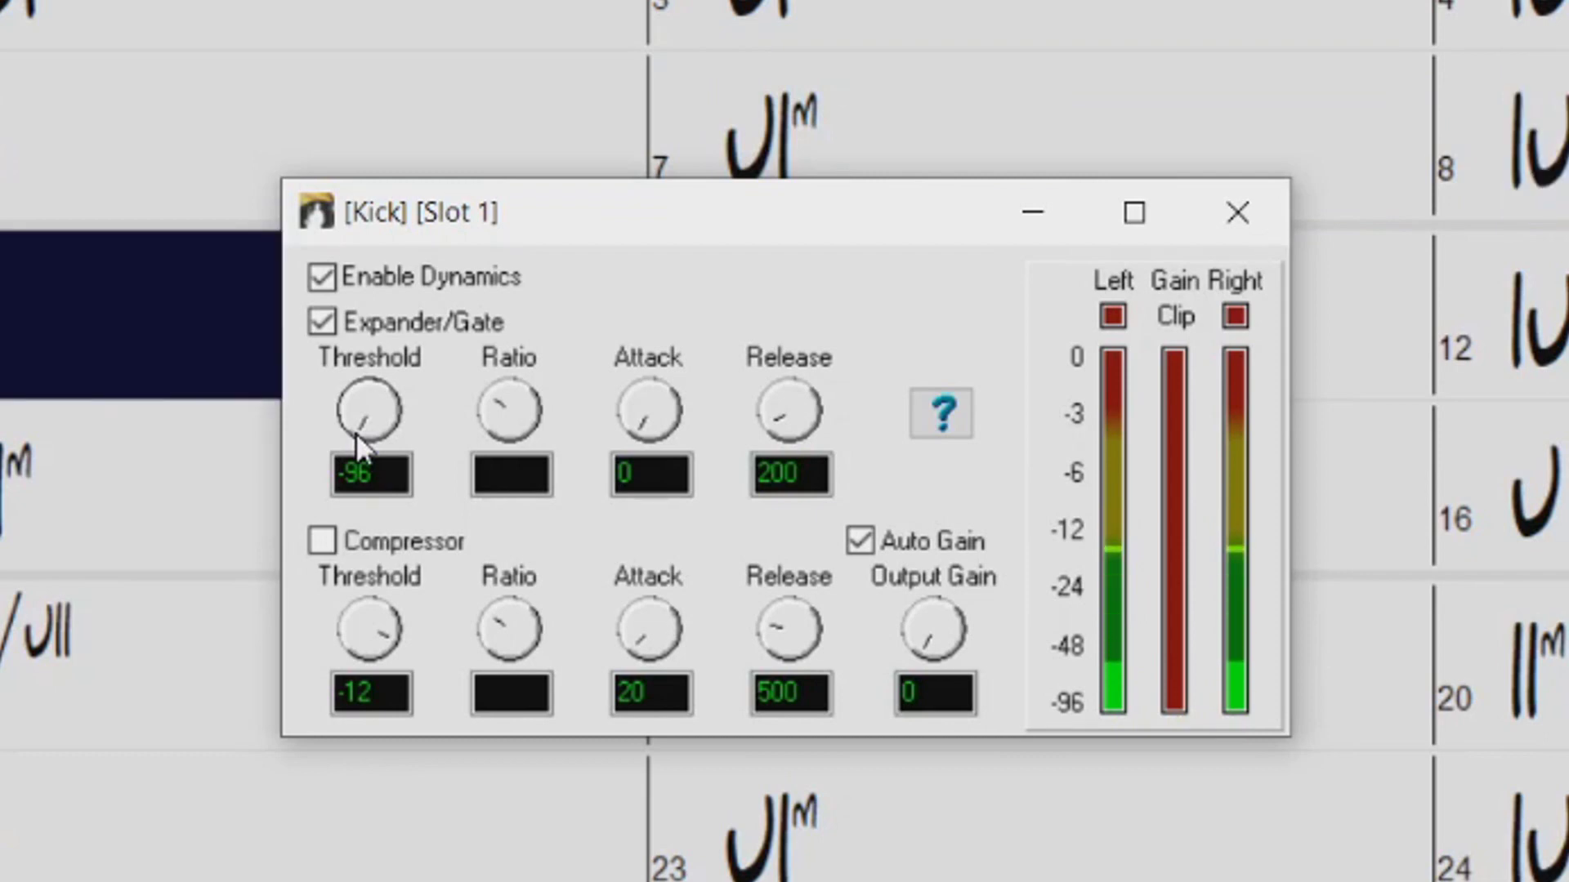
left_click_drag(355, 433, 415, 477)
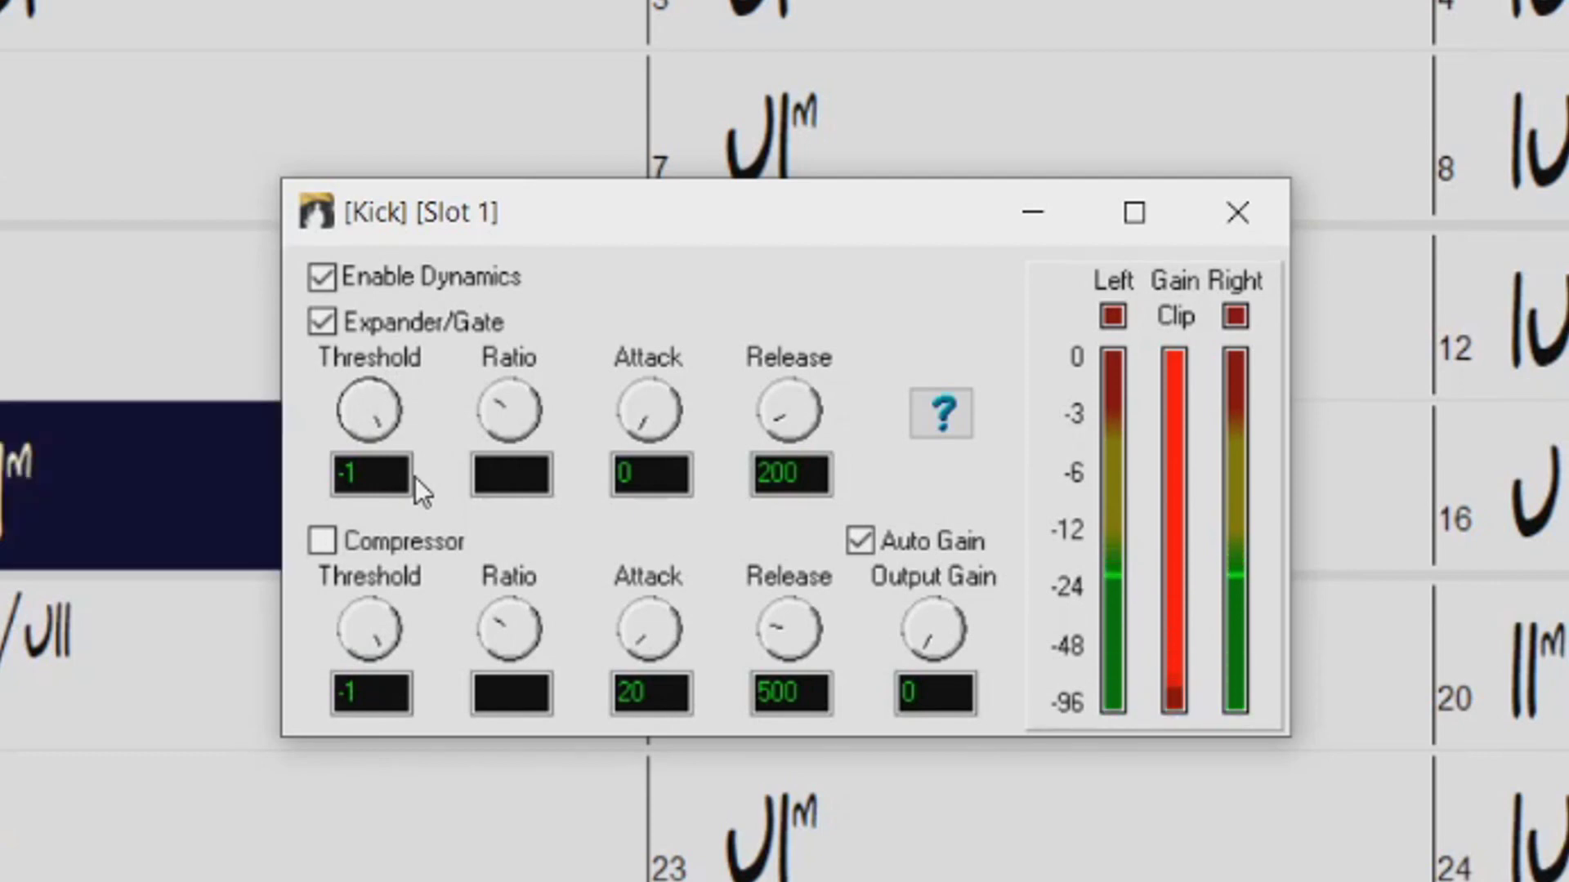
left_click_drag(422, 490, 405, 478)
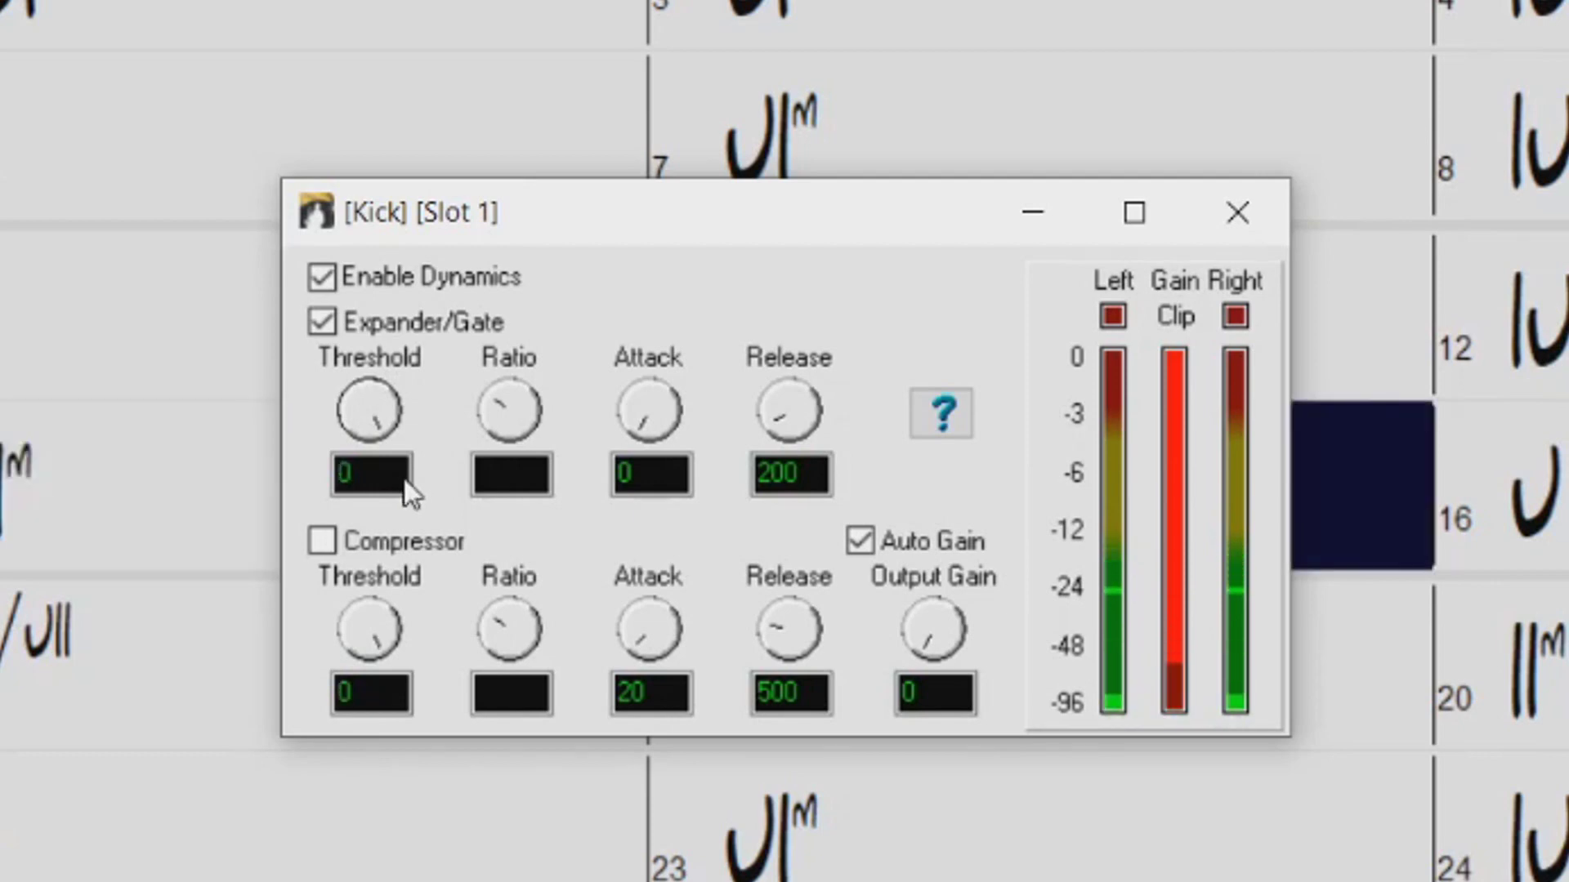
Step: Lower the Kick's expander/gate threshold from its maximum in stages until it reads -37
mouse_move(404, 478)
left_mouse_down()
mouse_move(425, 481)
mouse_move(413, 451)
left_mouse_up()
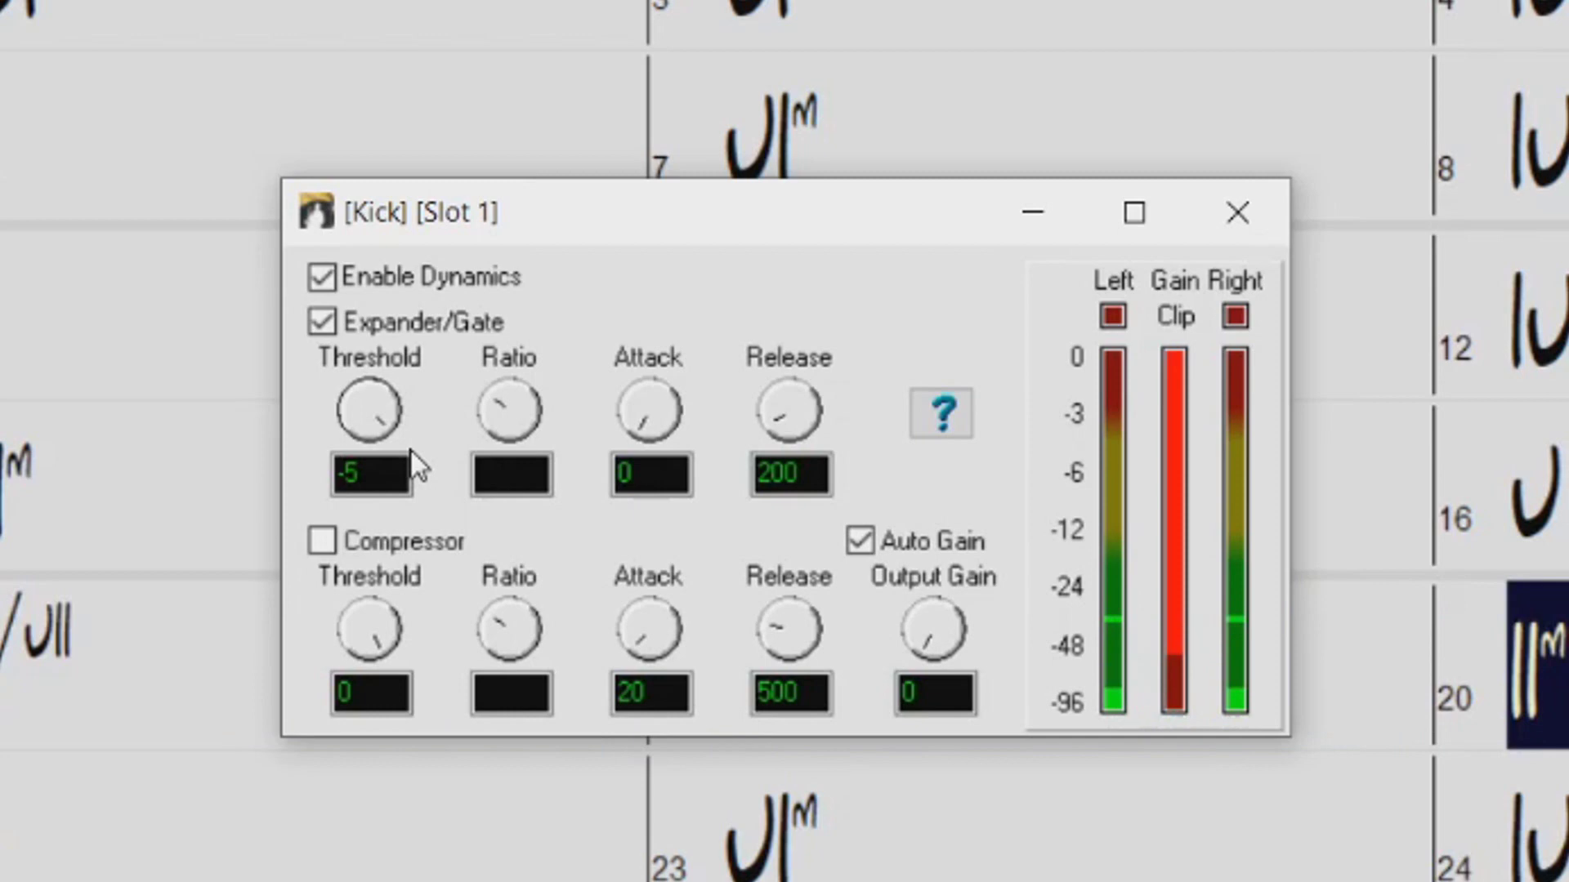
left_click_drag(411, 450, 422, 375)
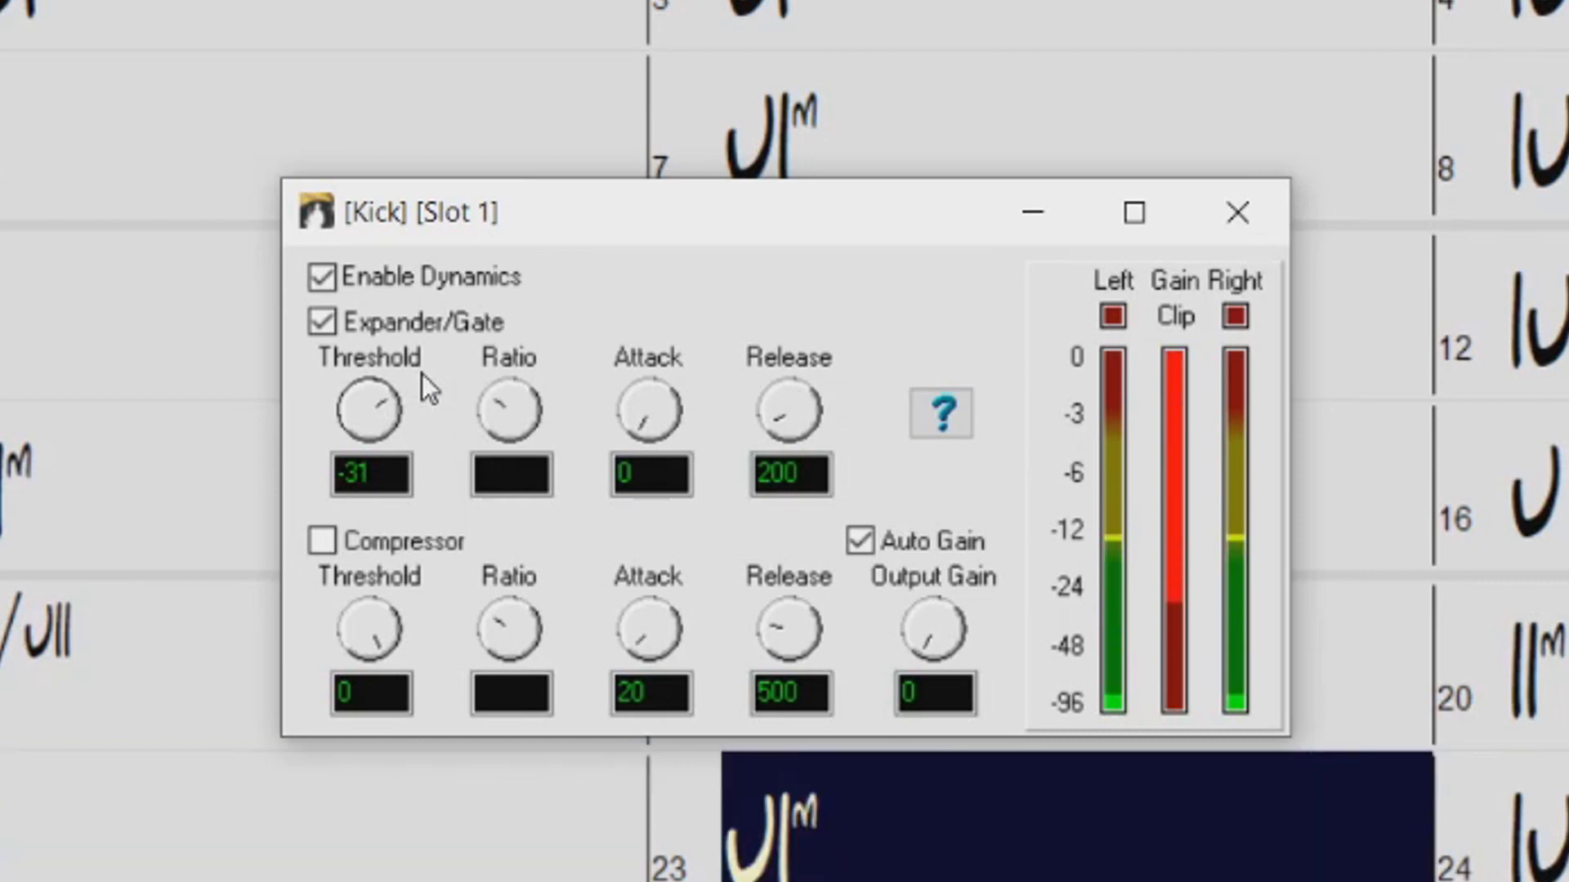
left_click_drag(422, 374, 413, 366)
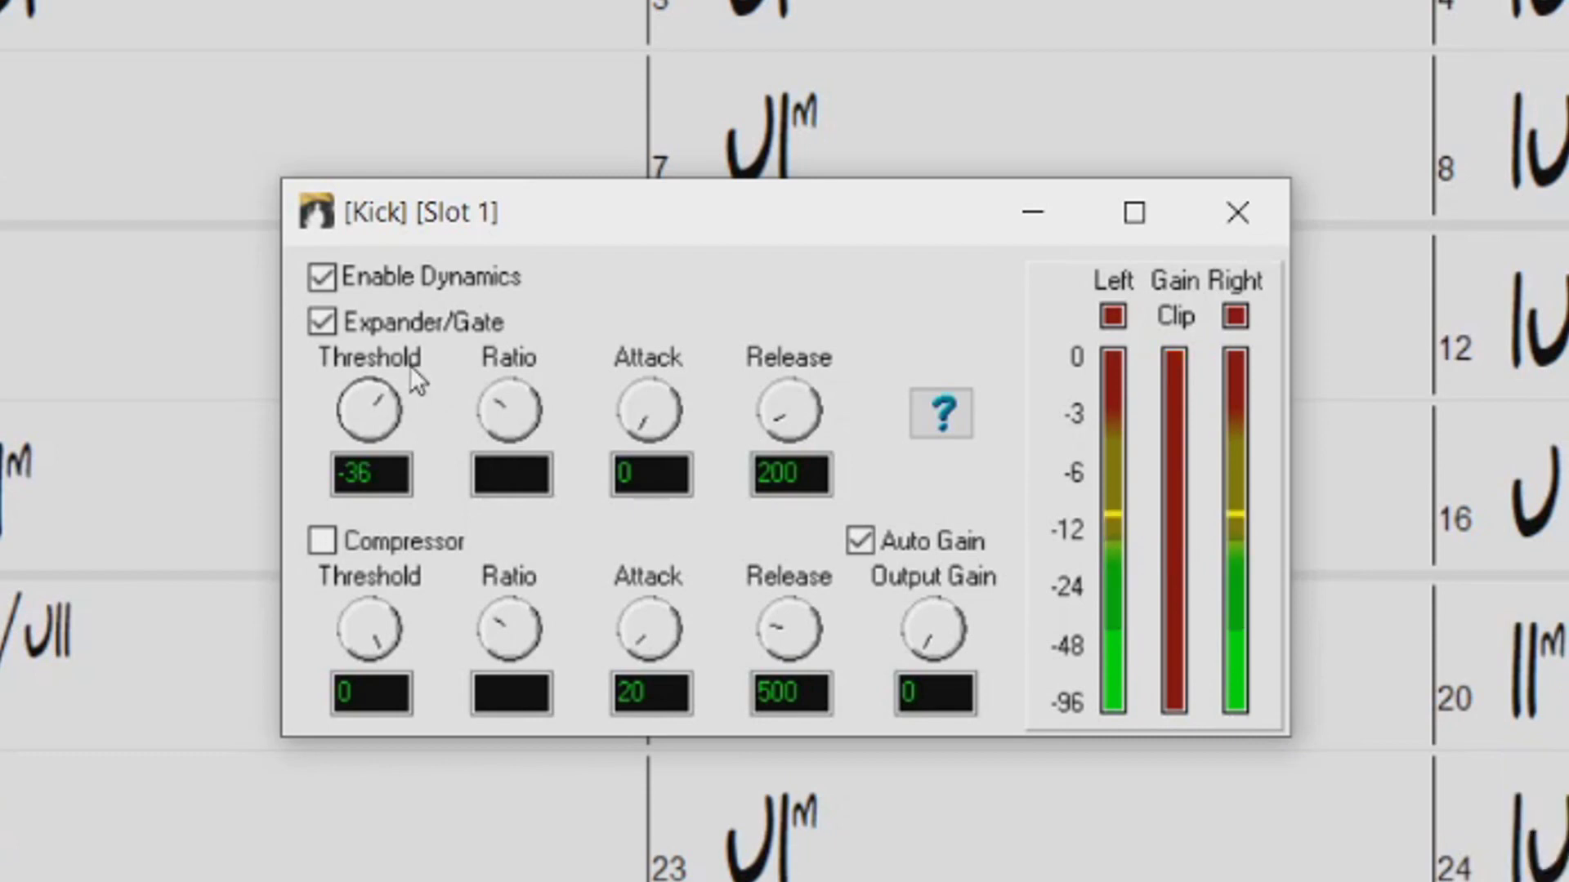
left_click_drag(405, 365, 403, 364)
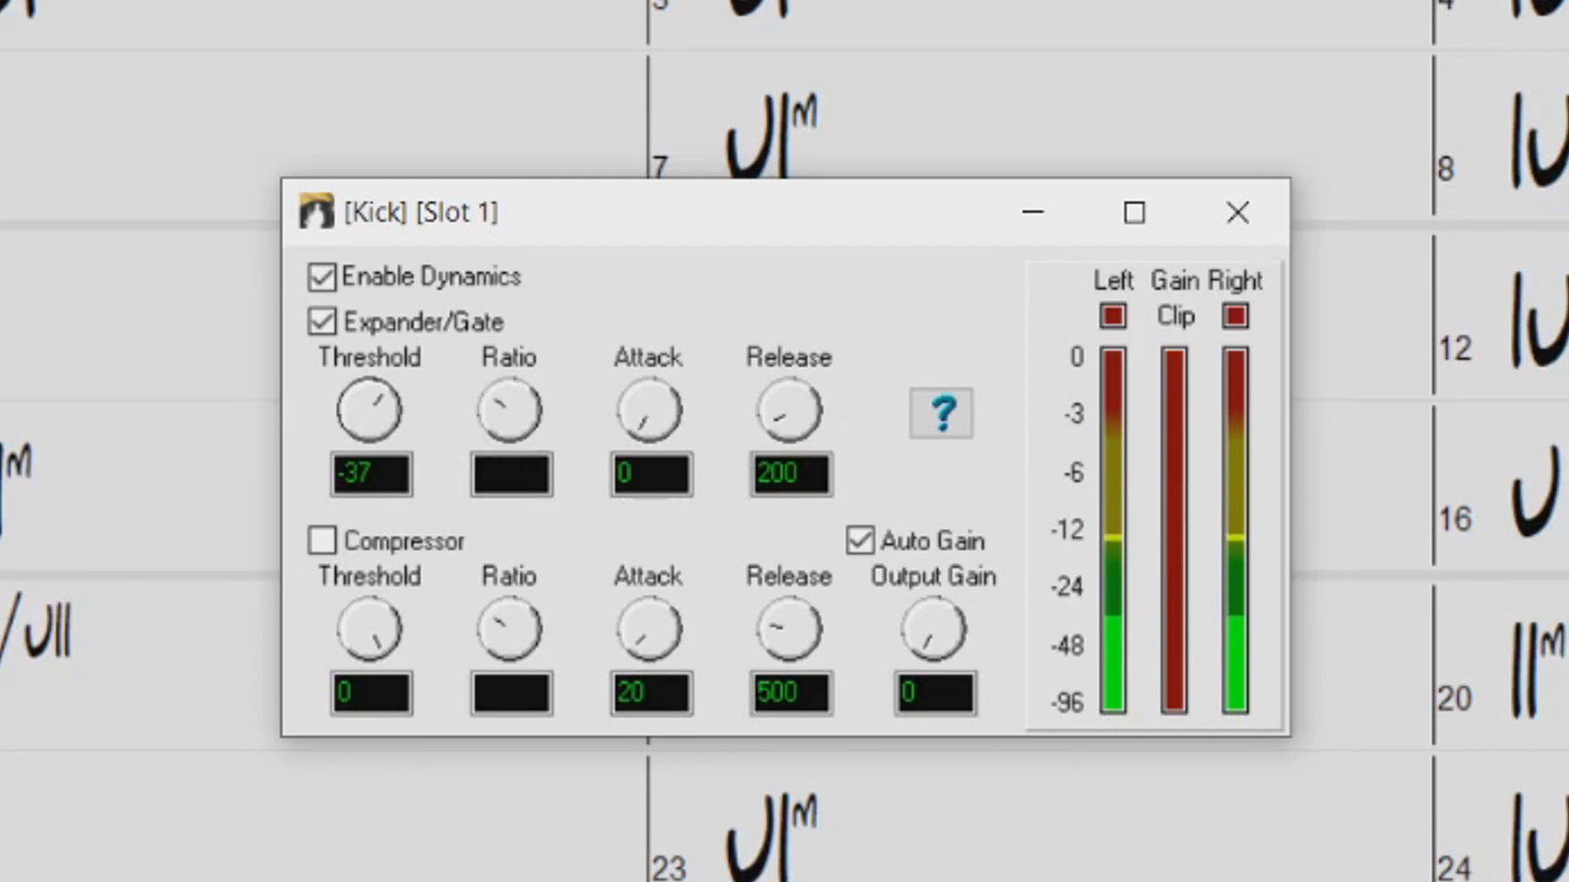
Step: Set the Kick's expander/gate ratio to 3.24, attack to 0 and release to 79
left_click(514, 415)
left_click_drag(515, 412, 480, 404)
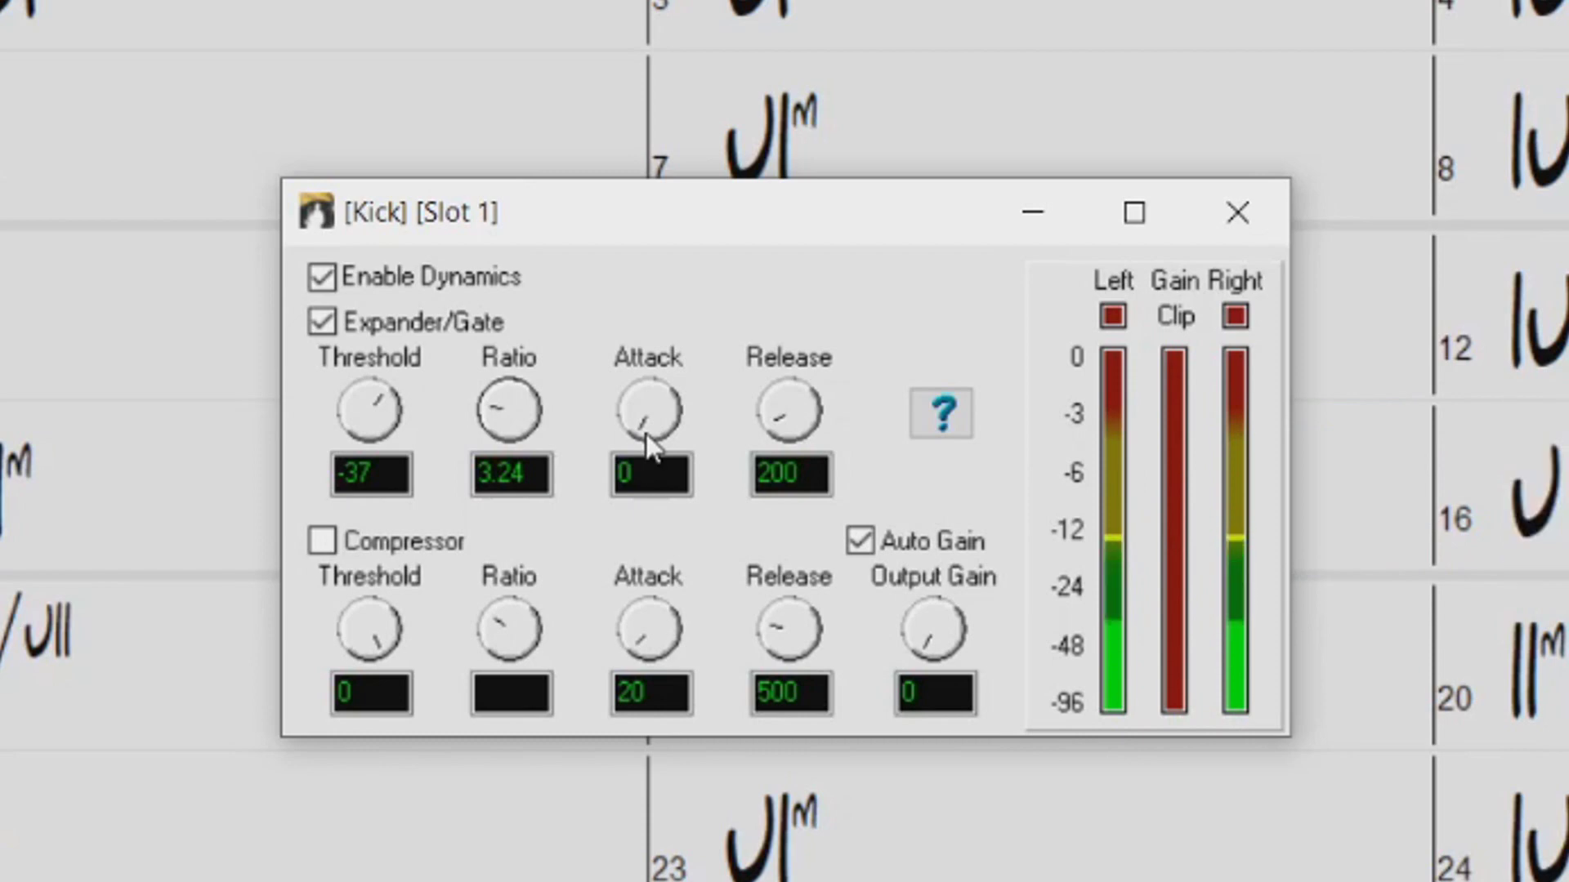
mouse_move(646, 445)
left_mouse_down()
mouse_move(637, 360)
mouse_move(682, 400)
mouse_move(676, 448)
left_mouse_up()
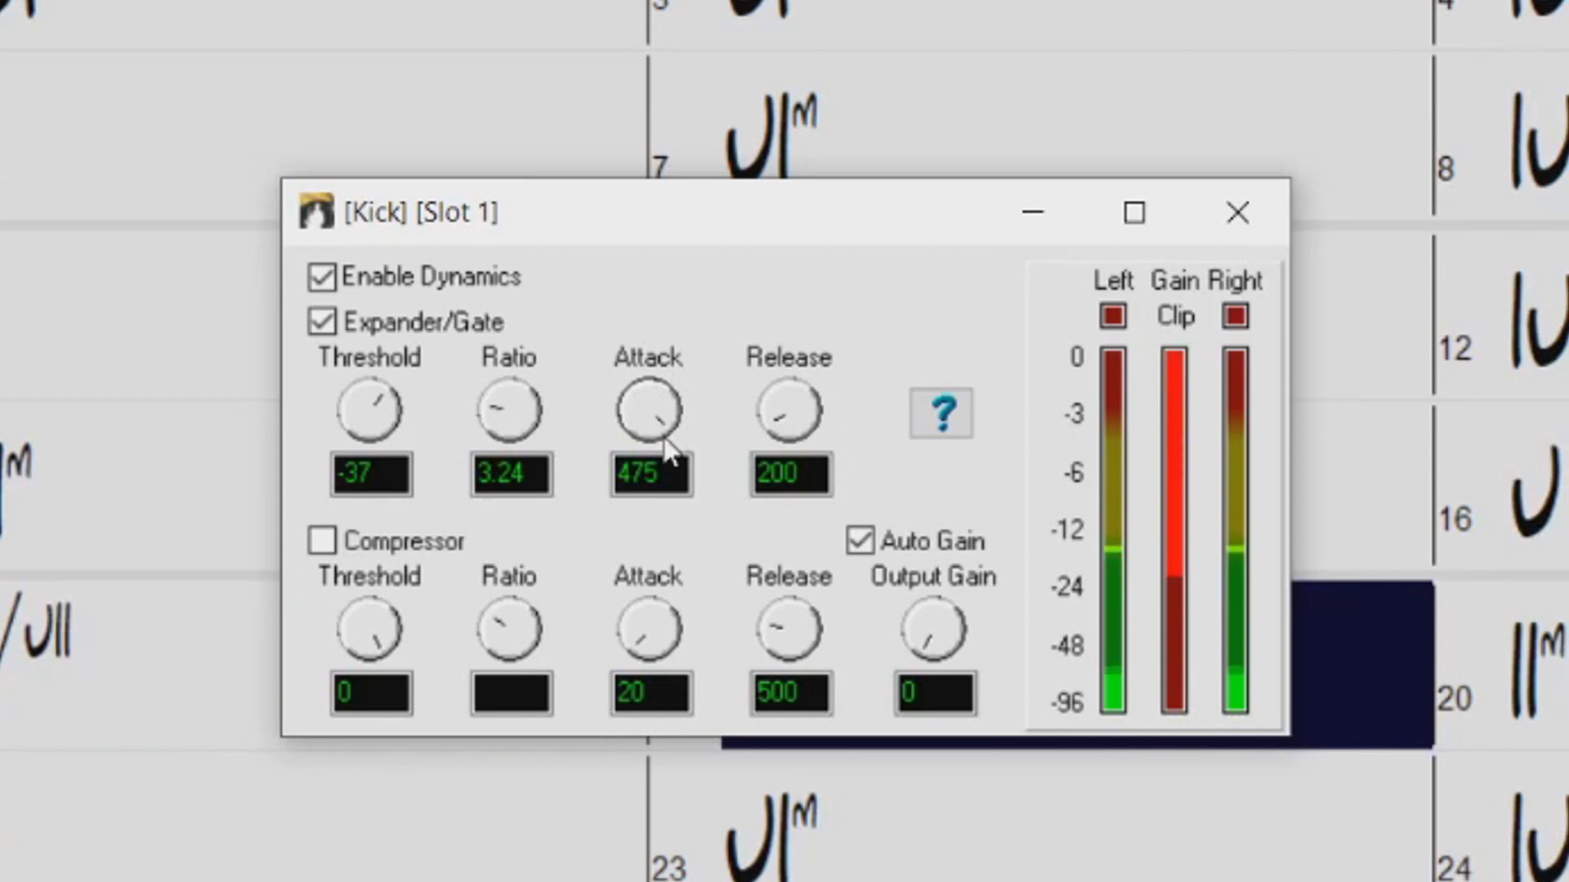
left_click_drag(666, 395, 624, 507)
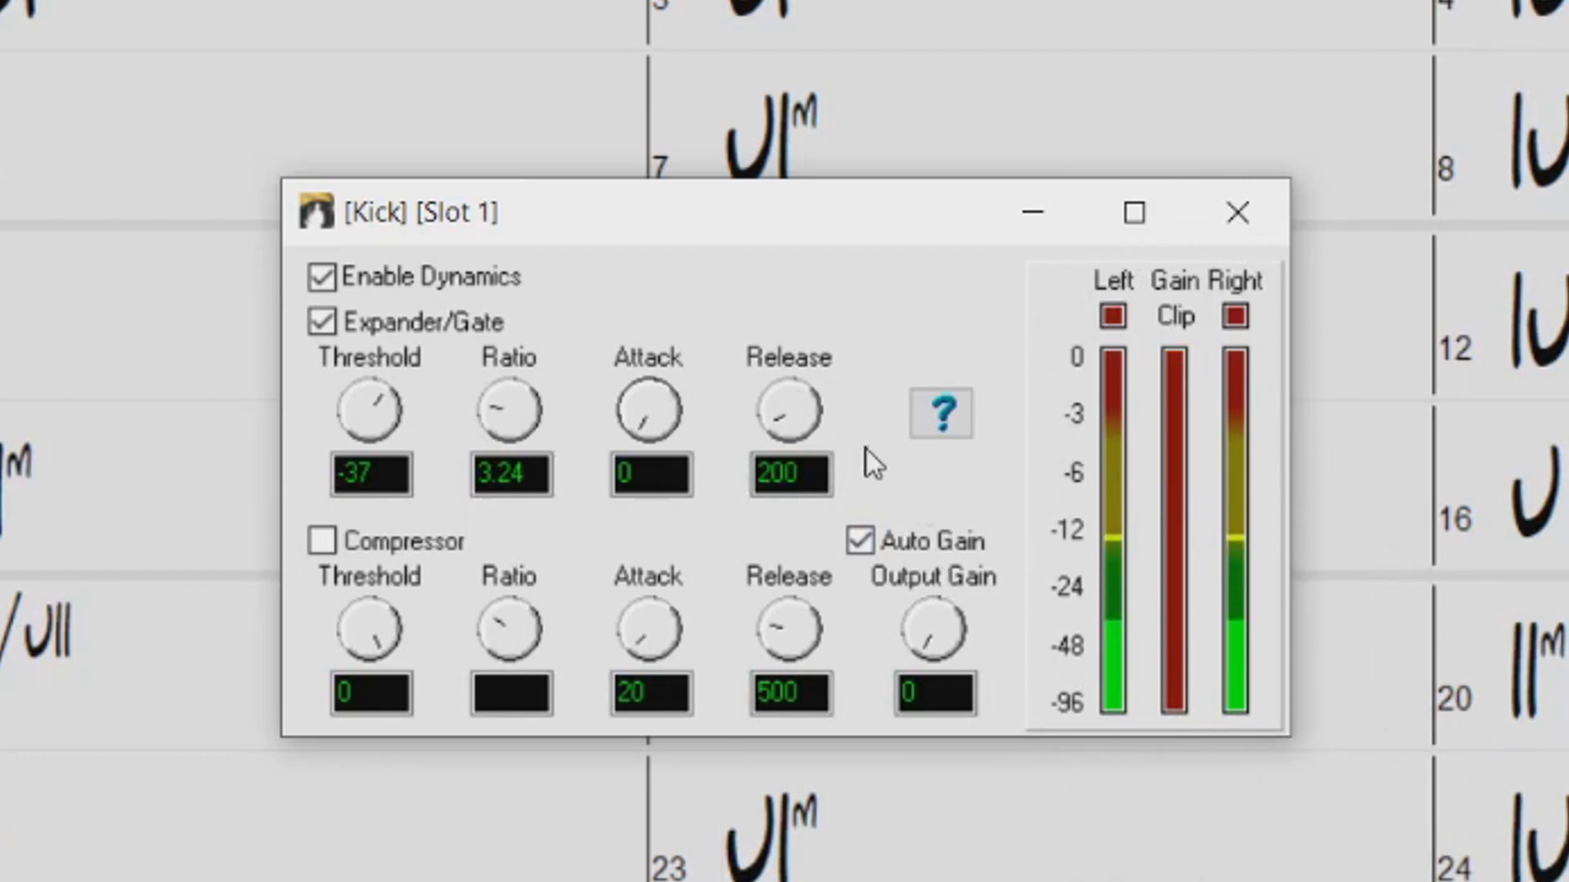
left_click_drag(791, 429, 784, 434)
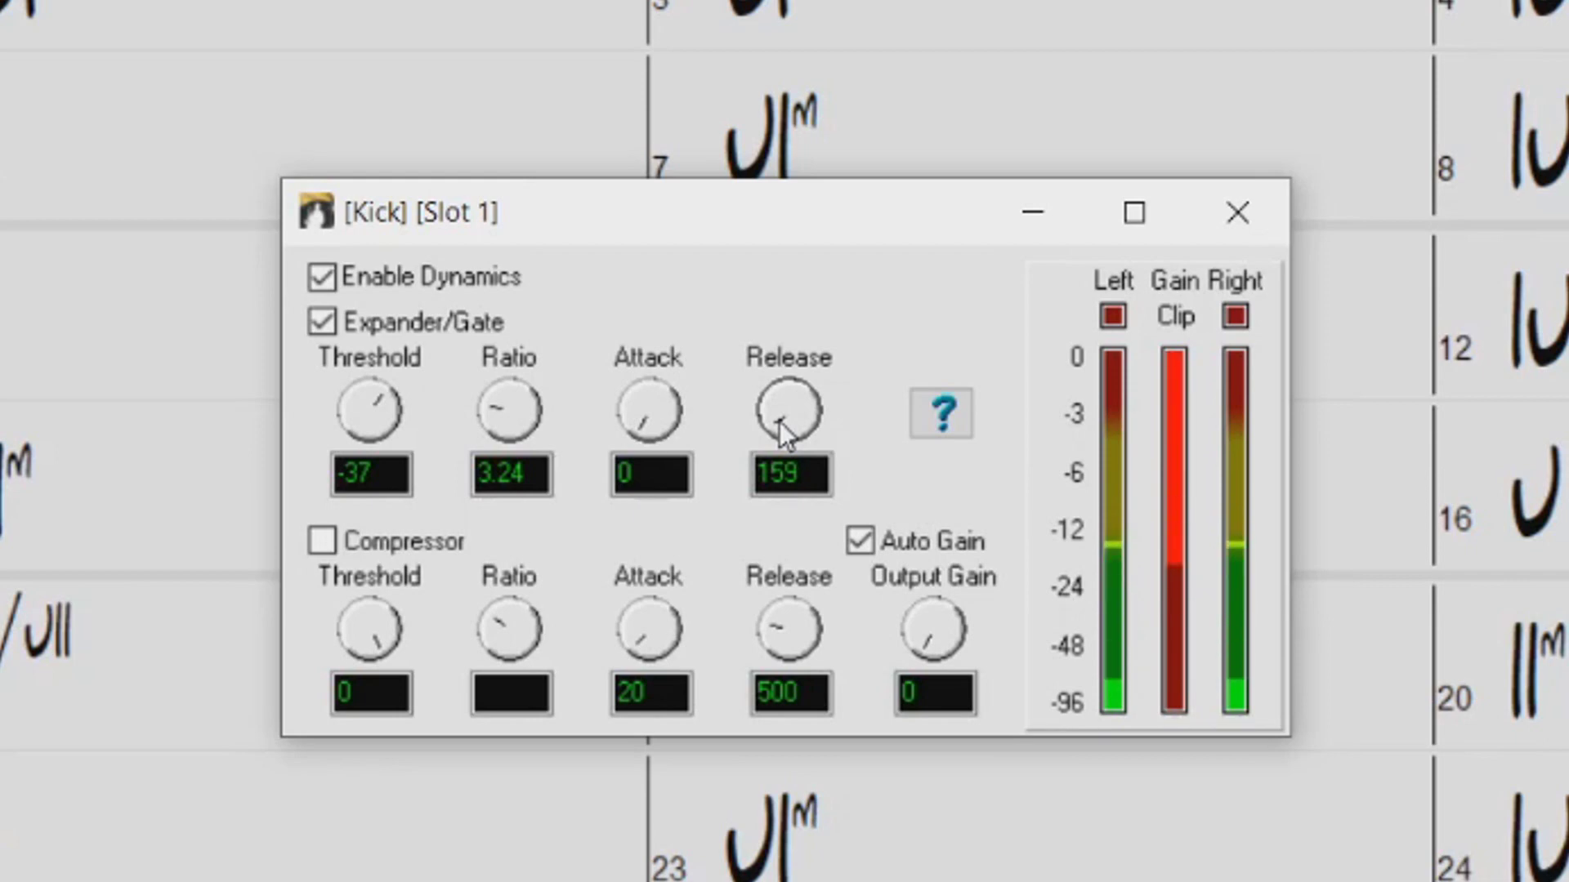
left_click_drag(781, 433, 782, 434)
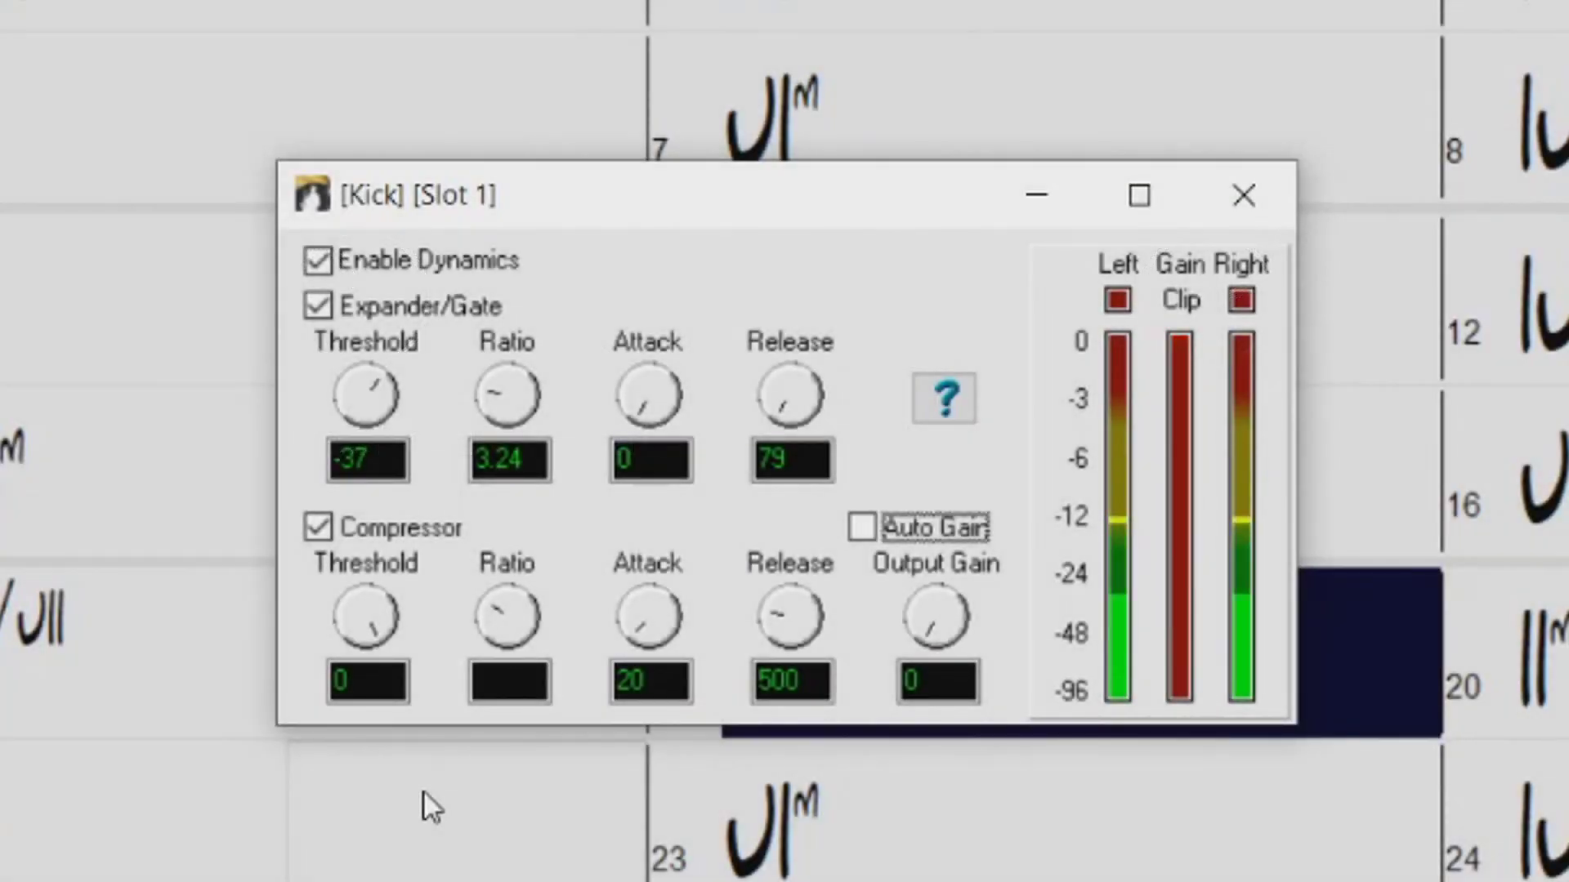
Step: Lower the Kick's compressor threshold through -35 down to -96, taking the expander/gate threshold to -96 as well
left_click_drag(369, 626, 404, 586)
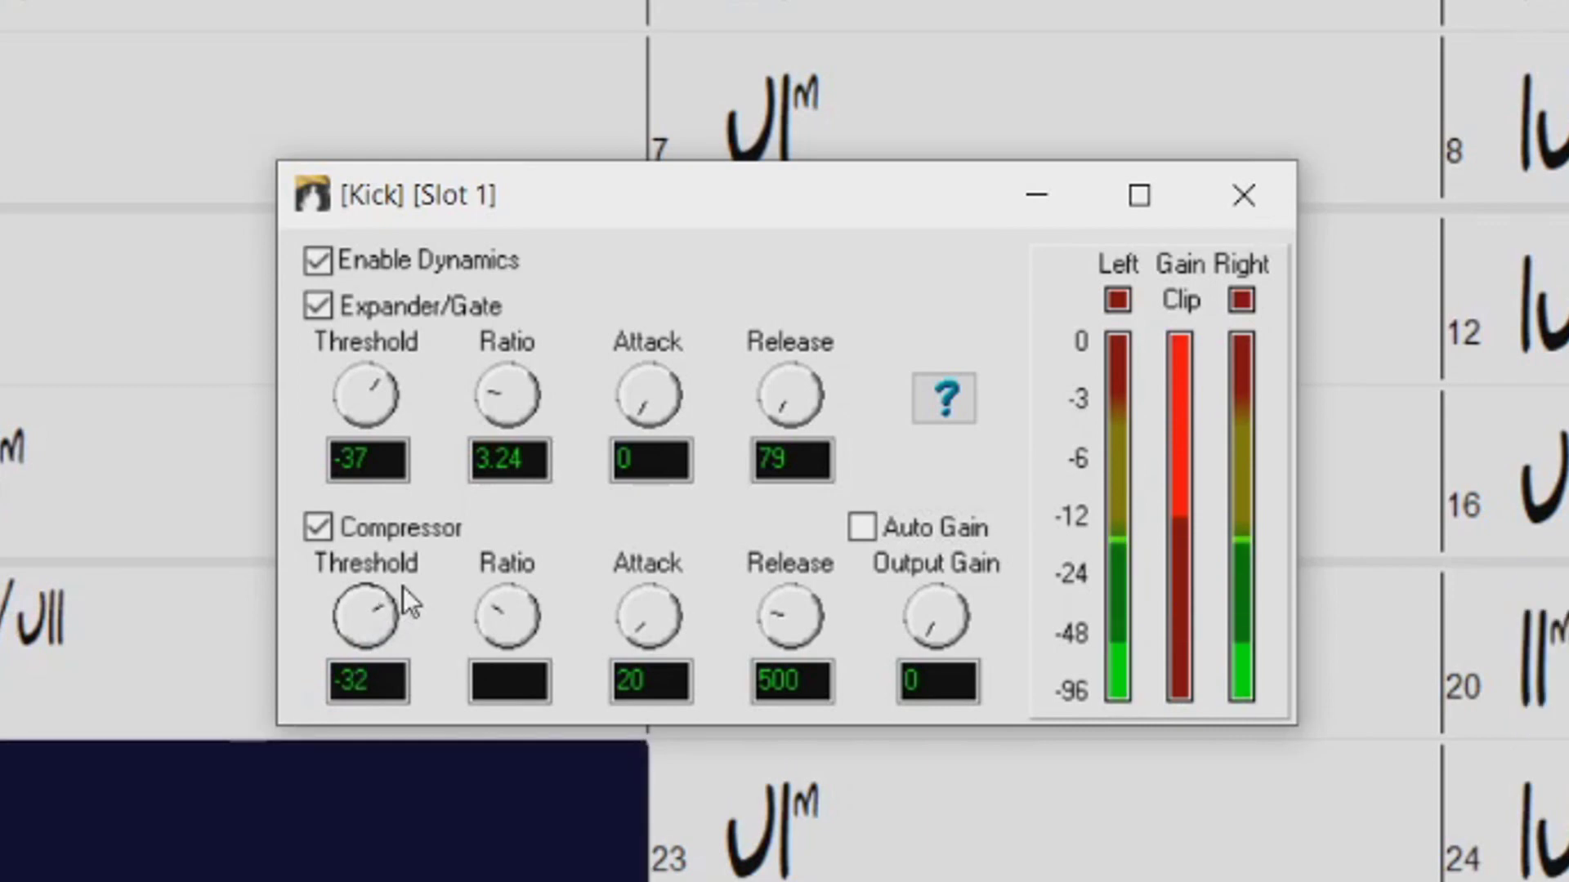
left_click_drag(405, 587, 401, 592)
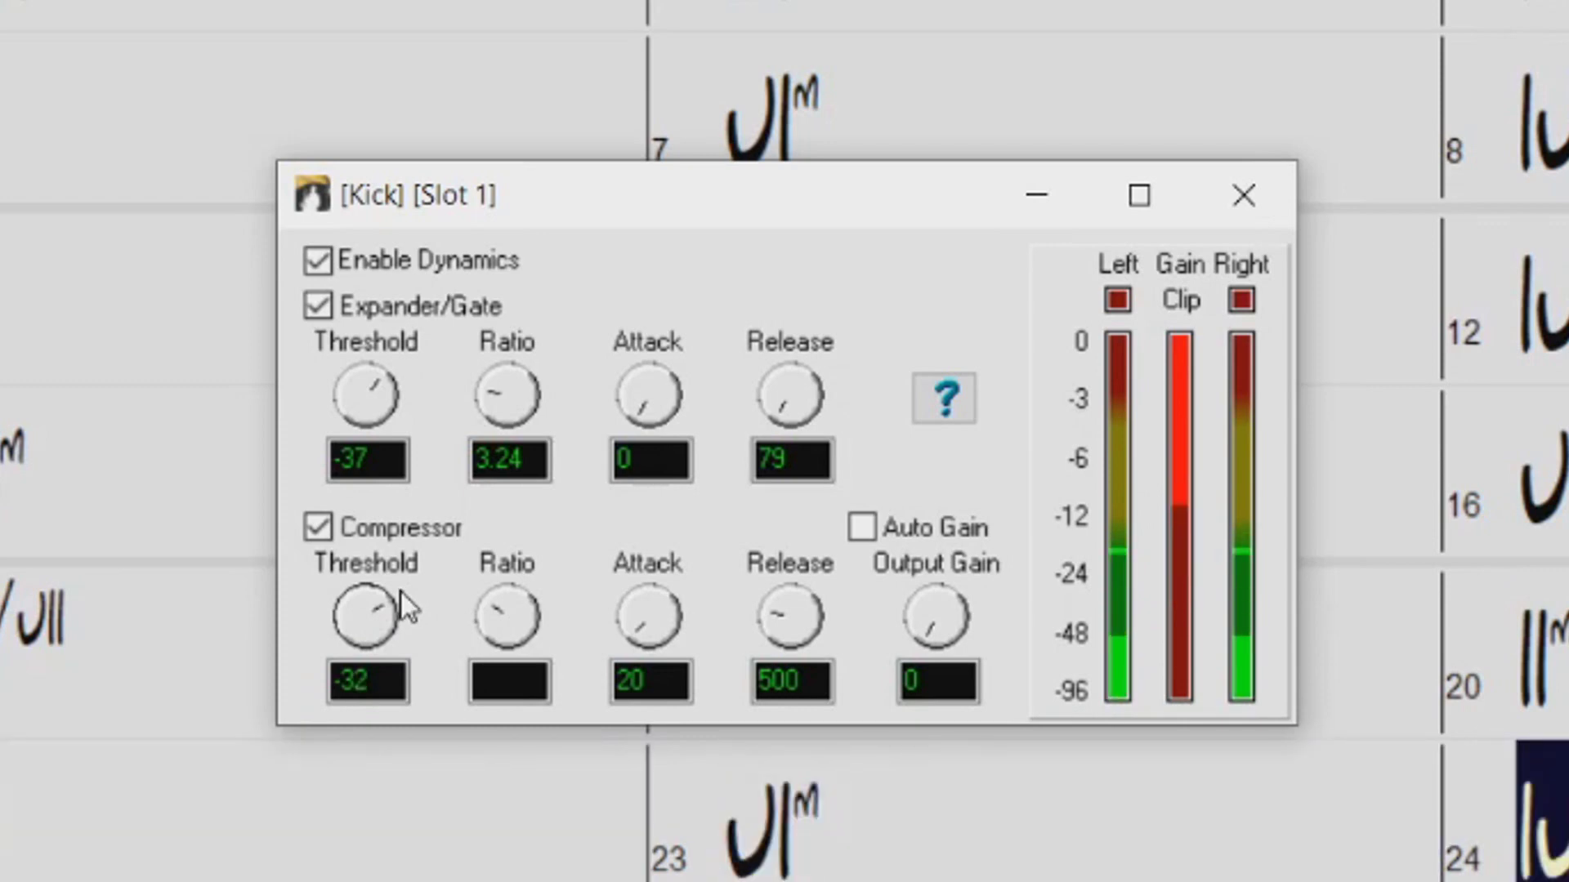
left_click_drag(400, 592, 400, 591)
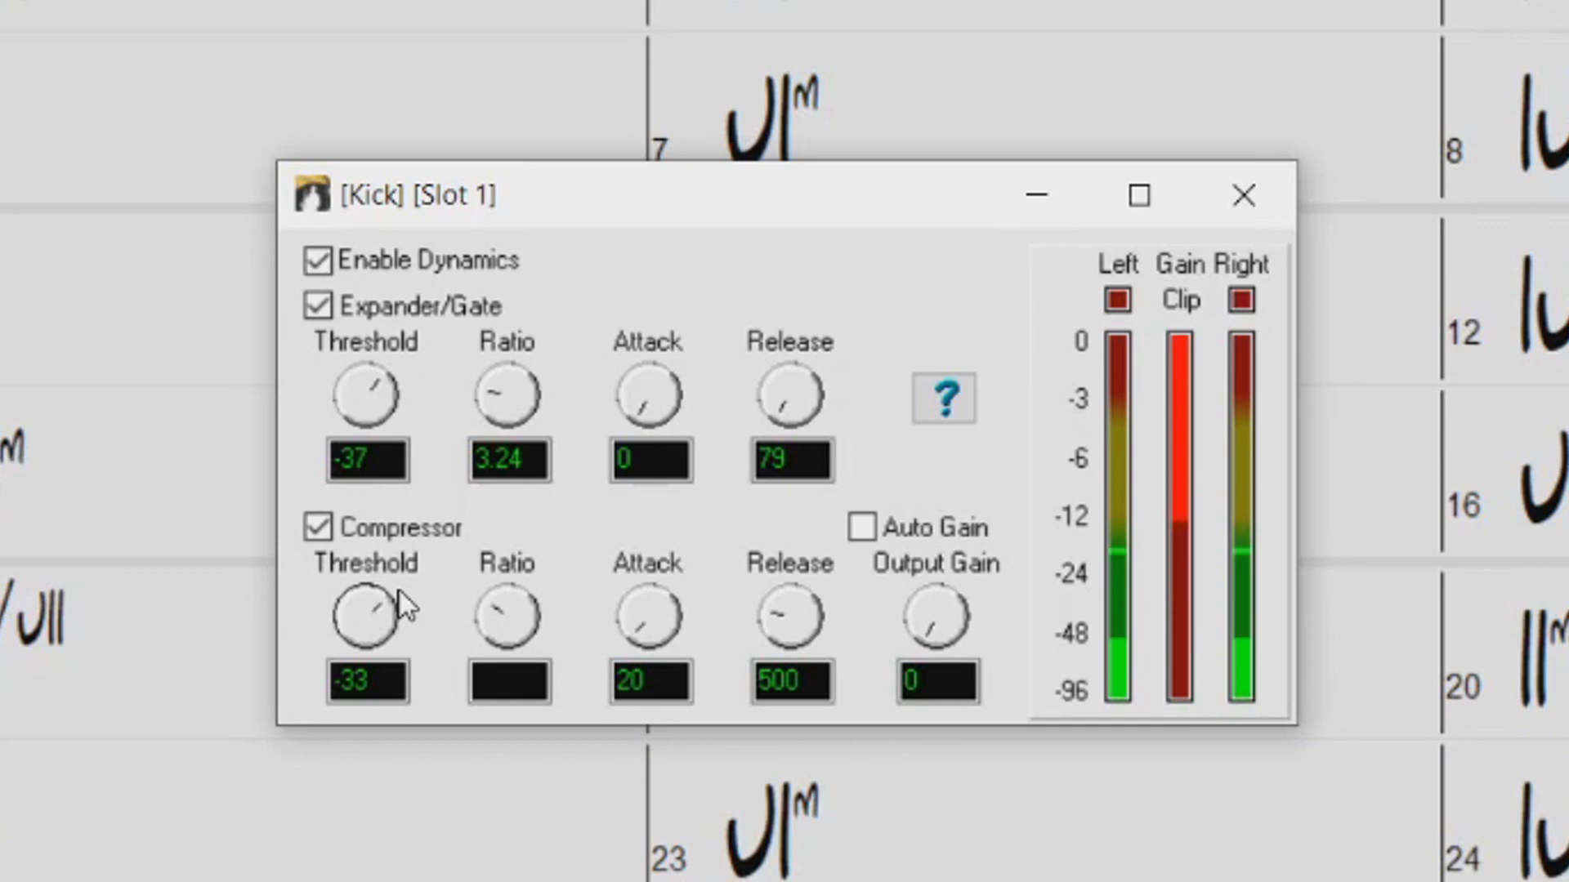
left_click_drag(399, 591, 393, 591)
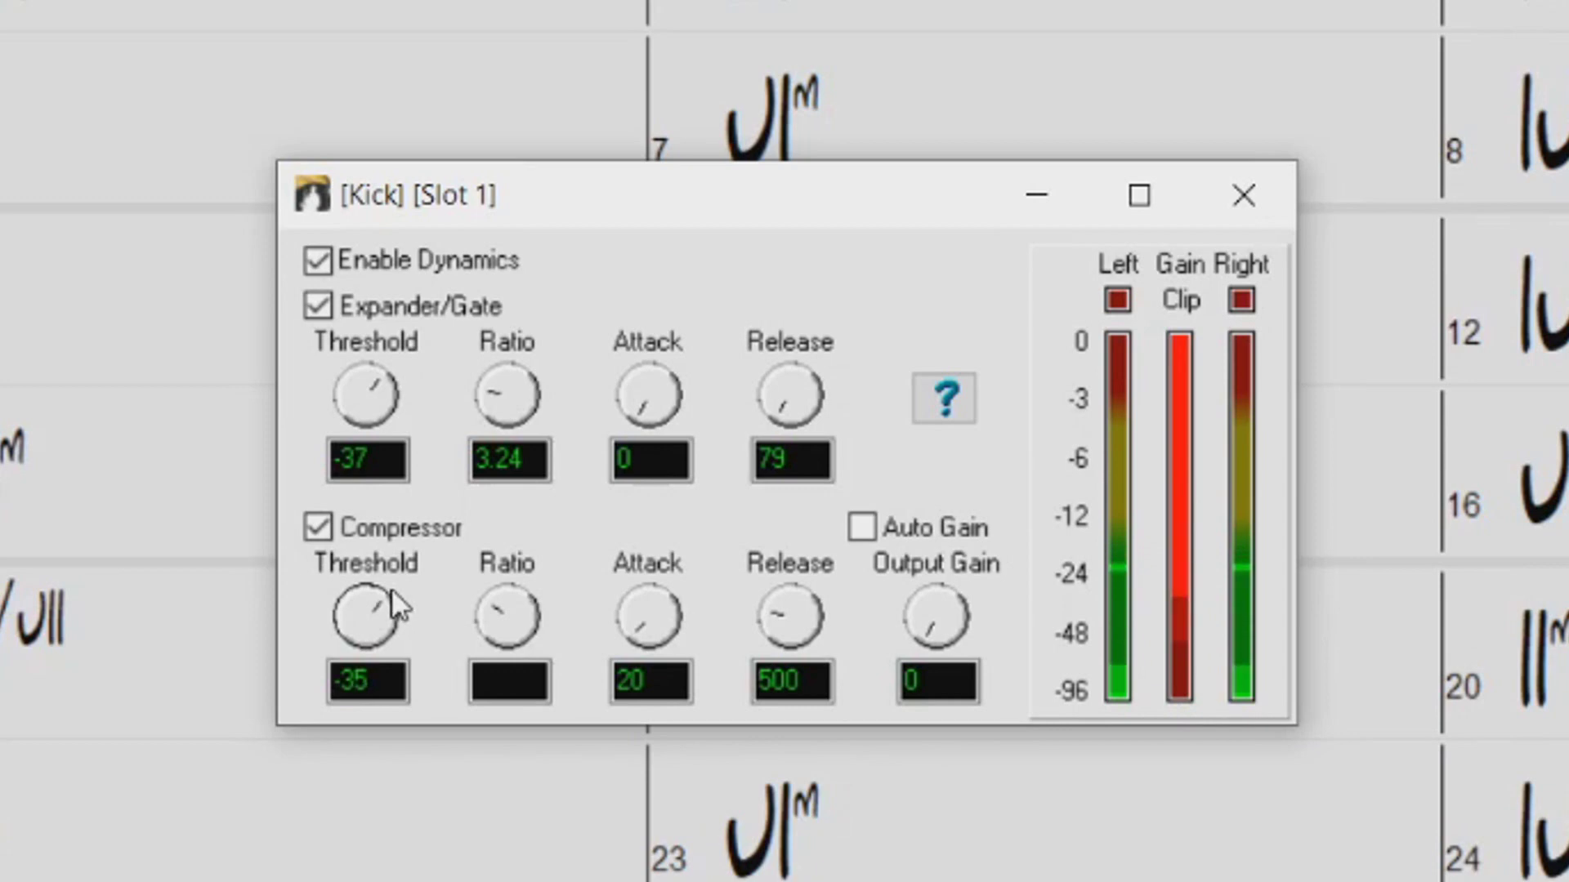
left_click_drag(389, 596, 291, 618)
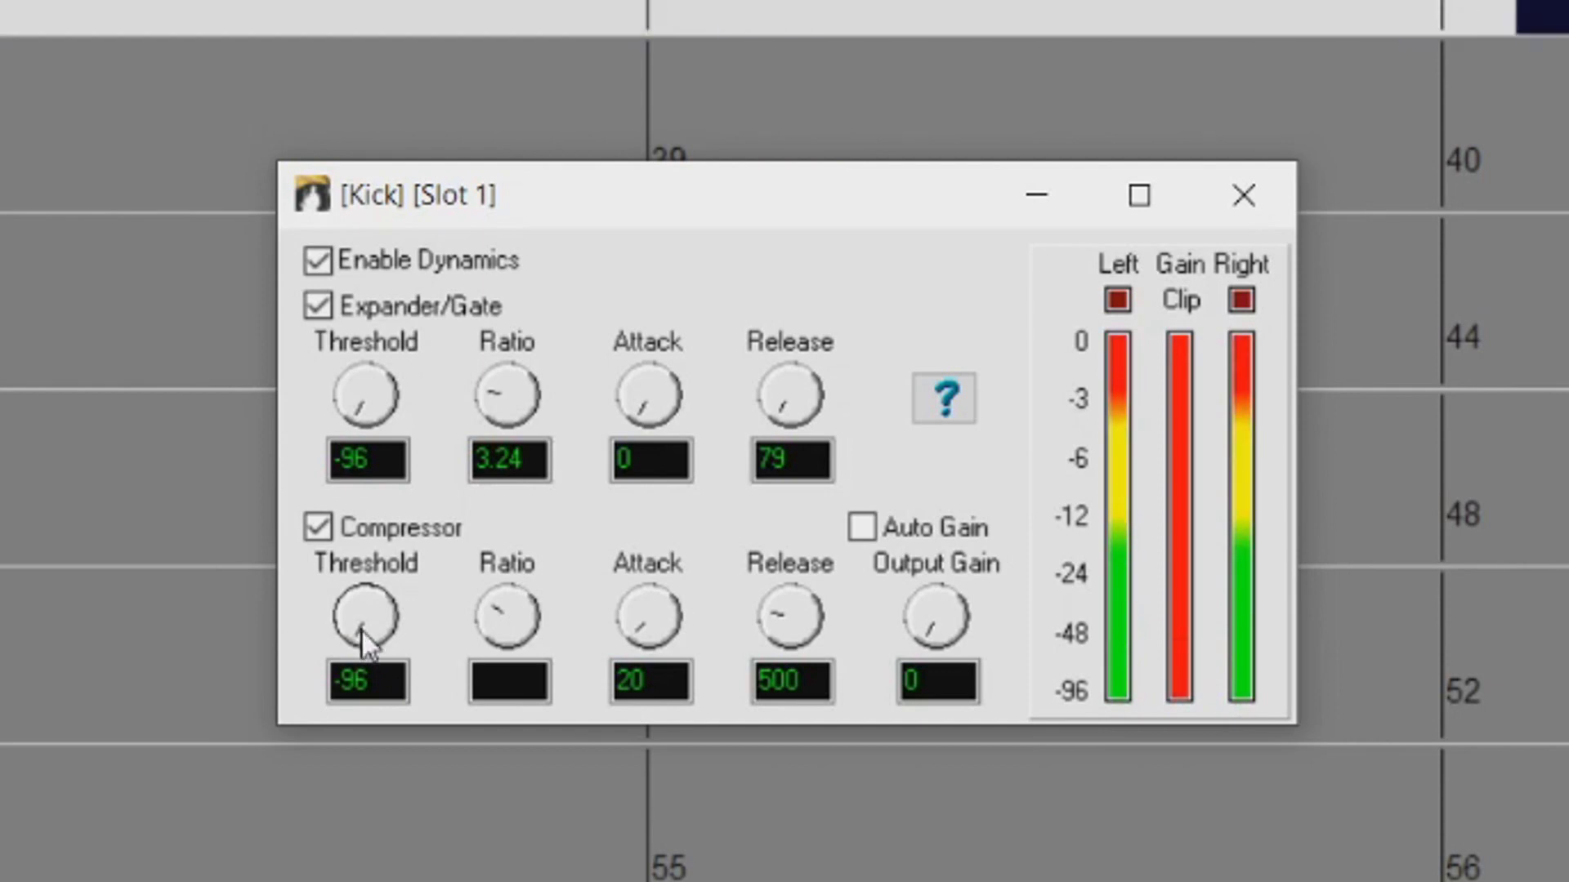
Step: Raise the Kick's compressor threshold to -19 and switch off the expander/gate
left_click_drag(365, 645, 419, 674)
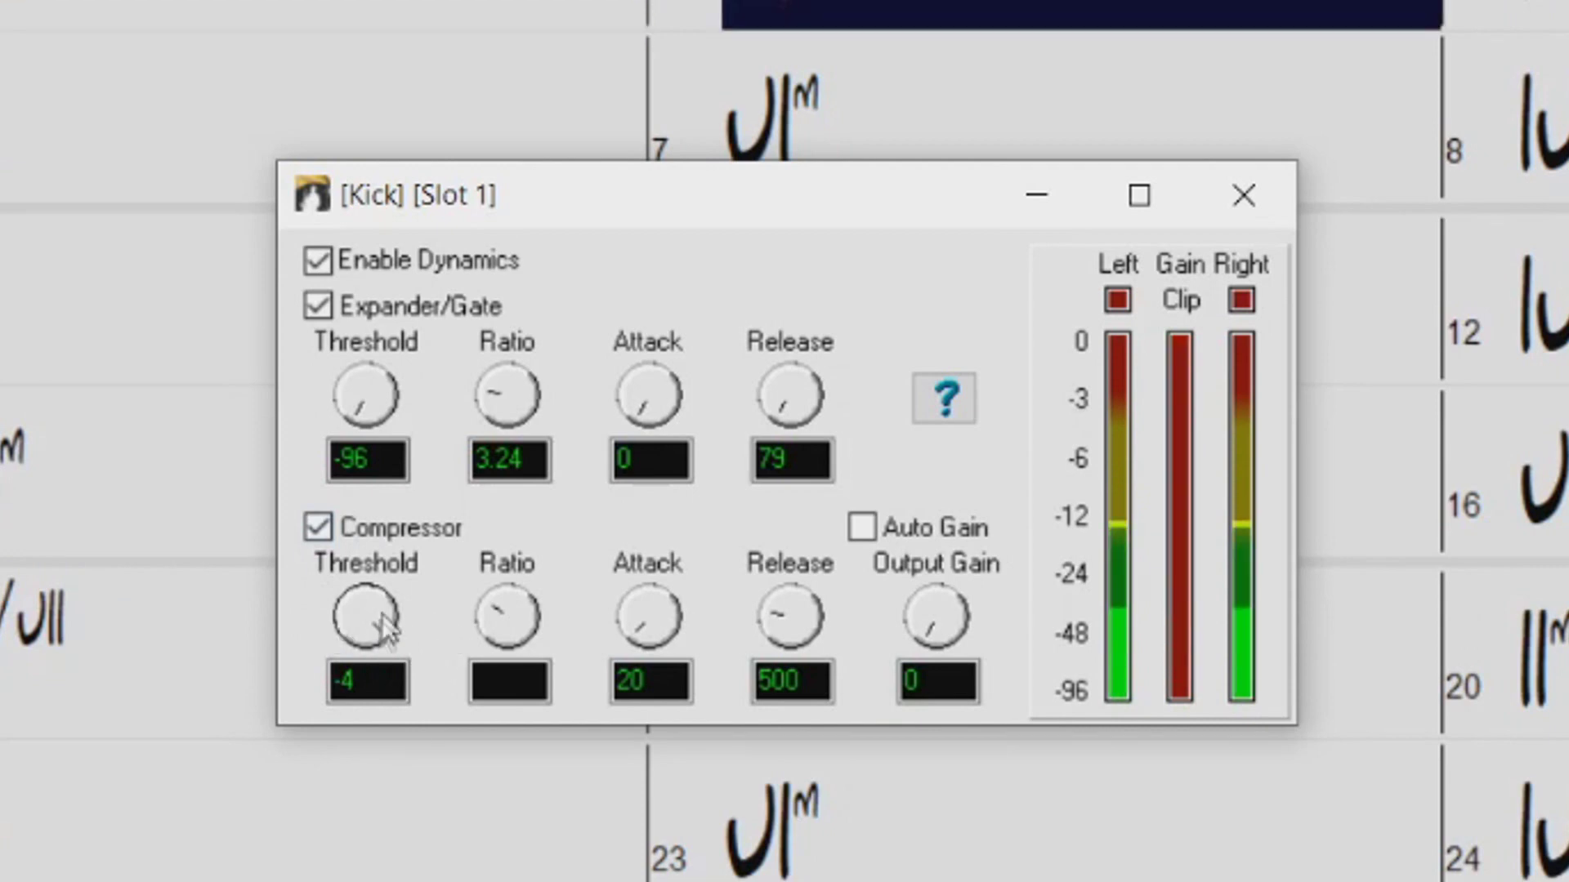
left_click_drag(380, 625, 384, 638)
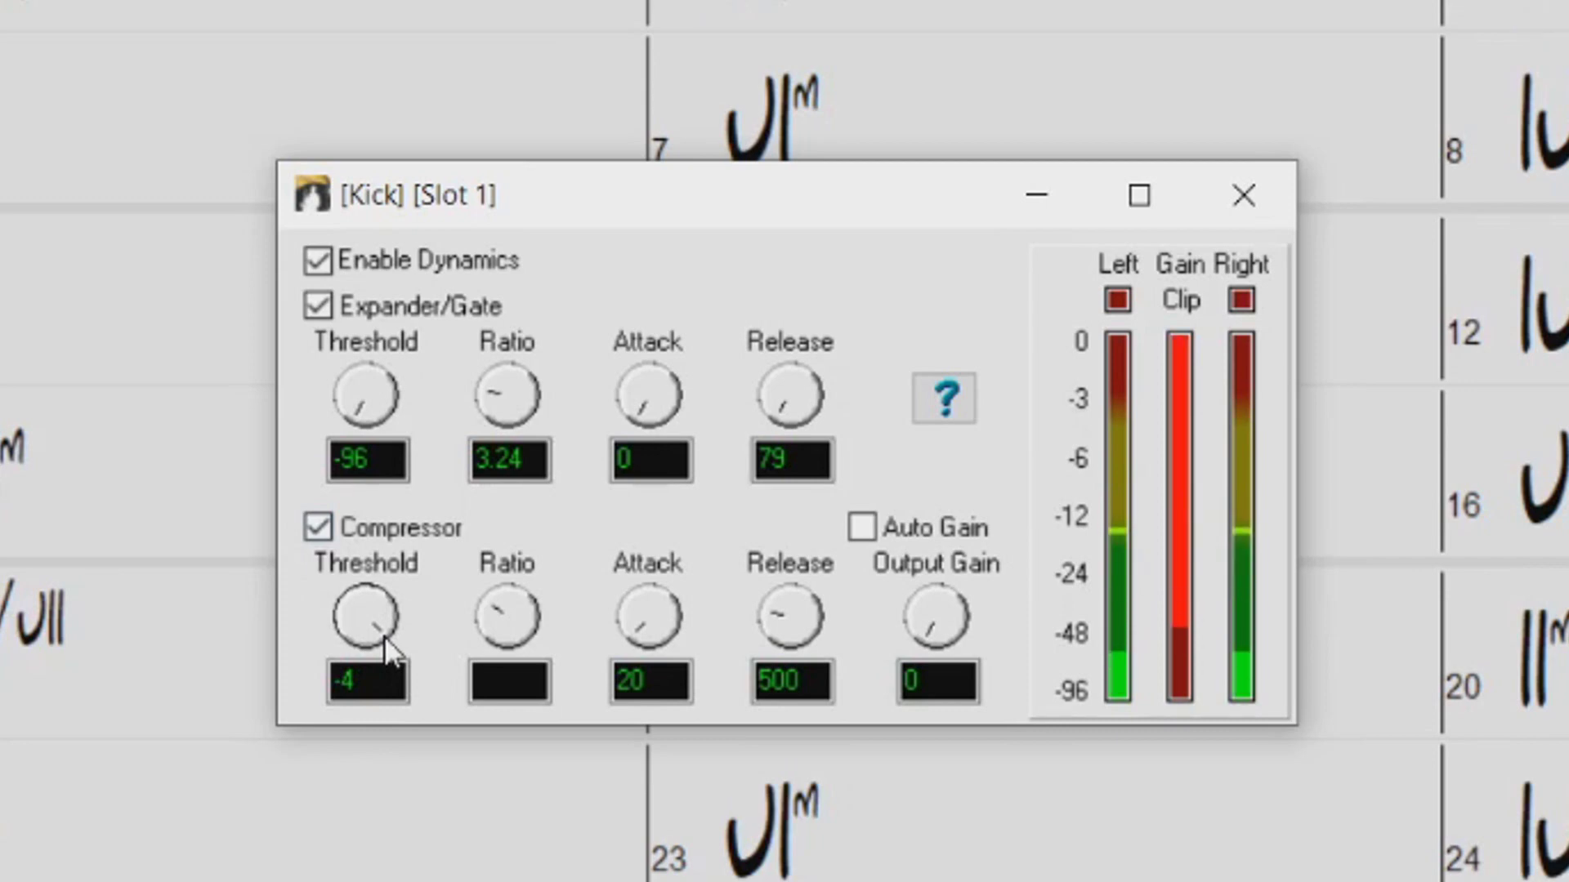
left_click_drag(384, 638, 409, 614)
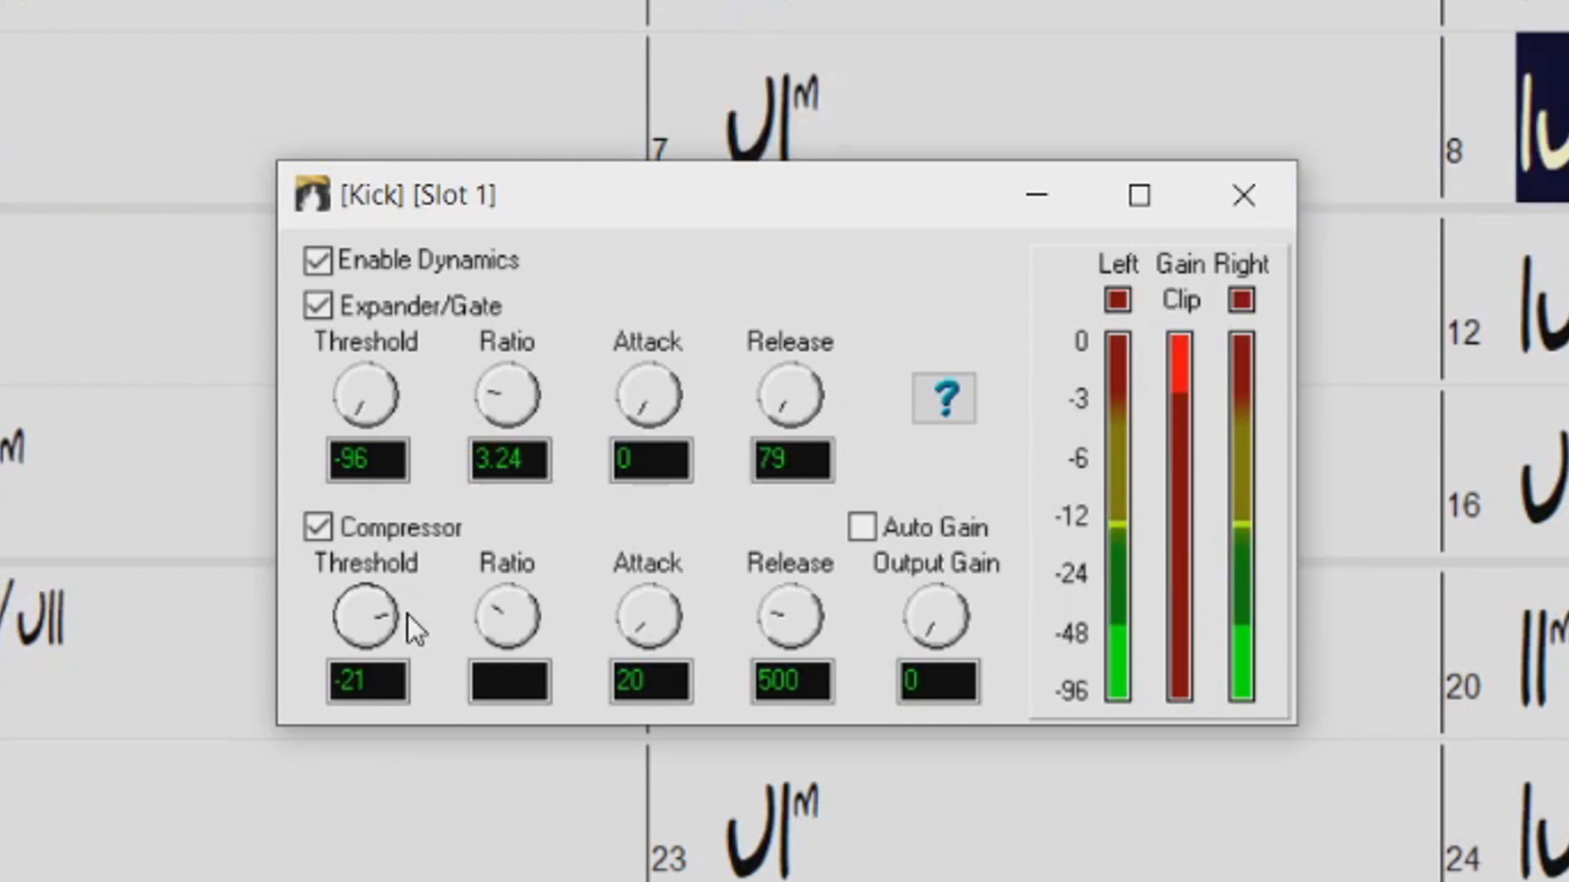
left_click(317, 304)
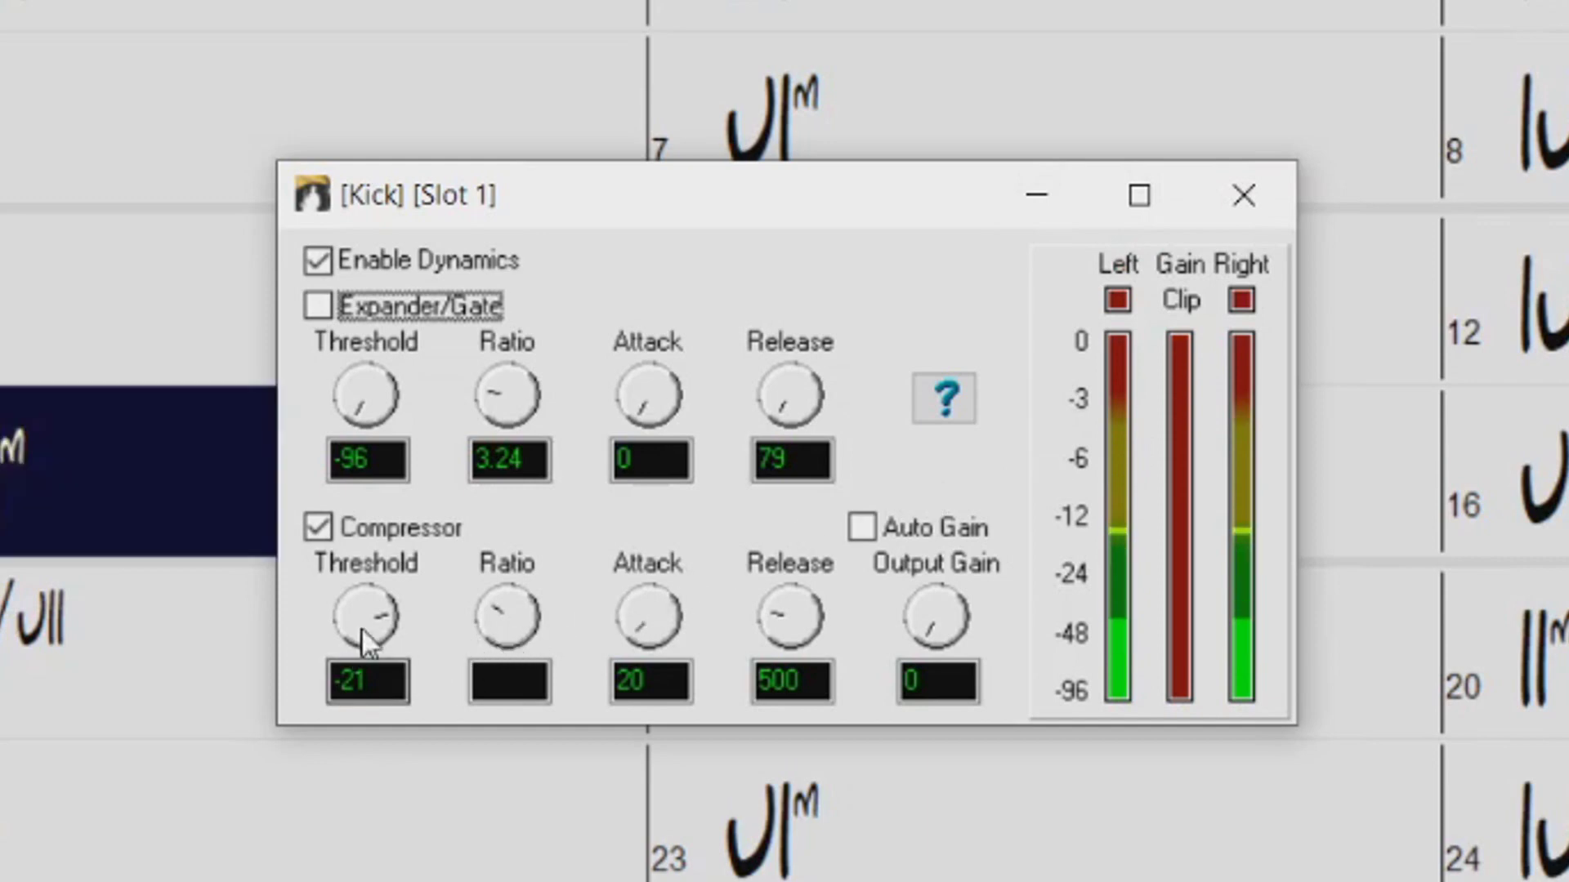
left_click_drag(367, 630, 399, 620)
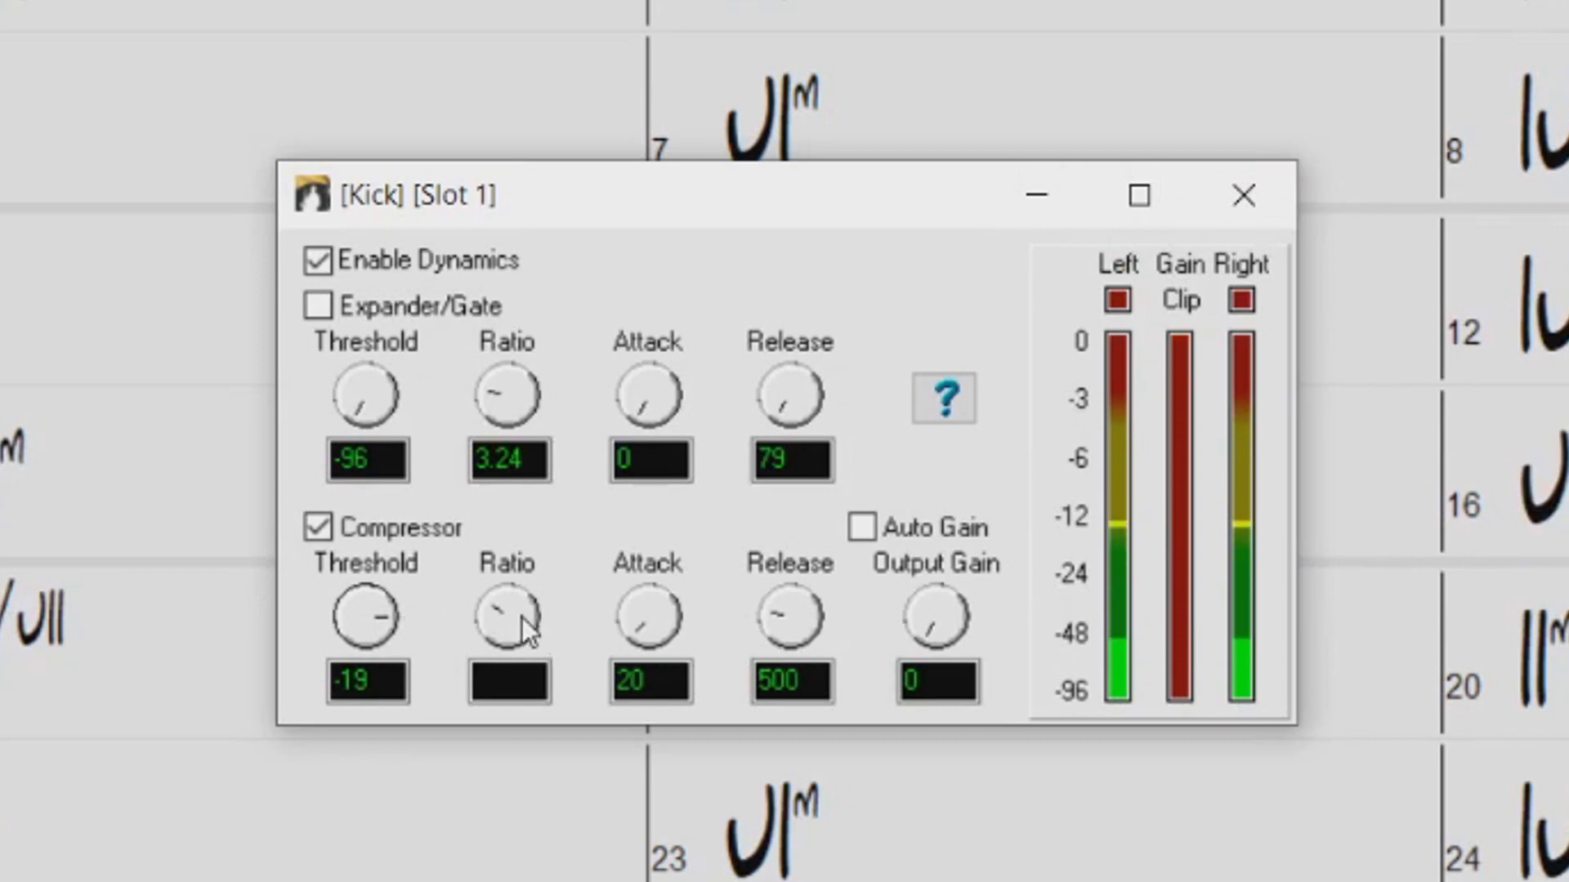
Step: Try compressor ratios of 3.89 and 2.08 on the Kick, and settle on a ratio of 7.75
left_click_drag(500, 623, 504, 630)
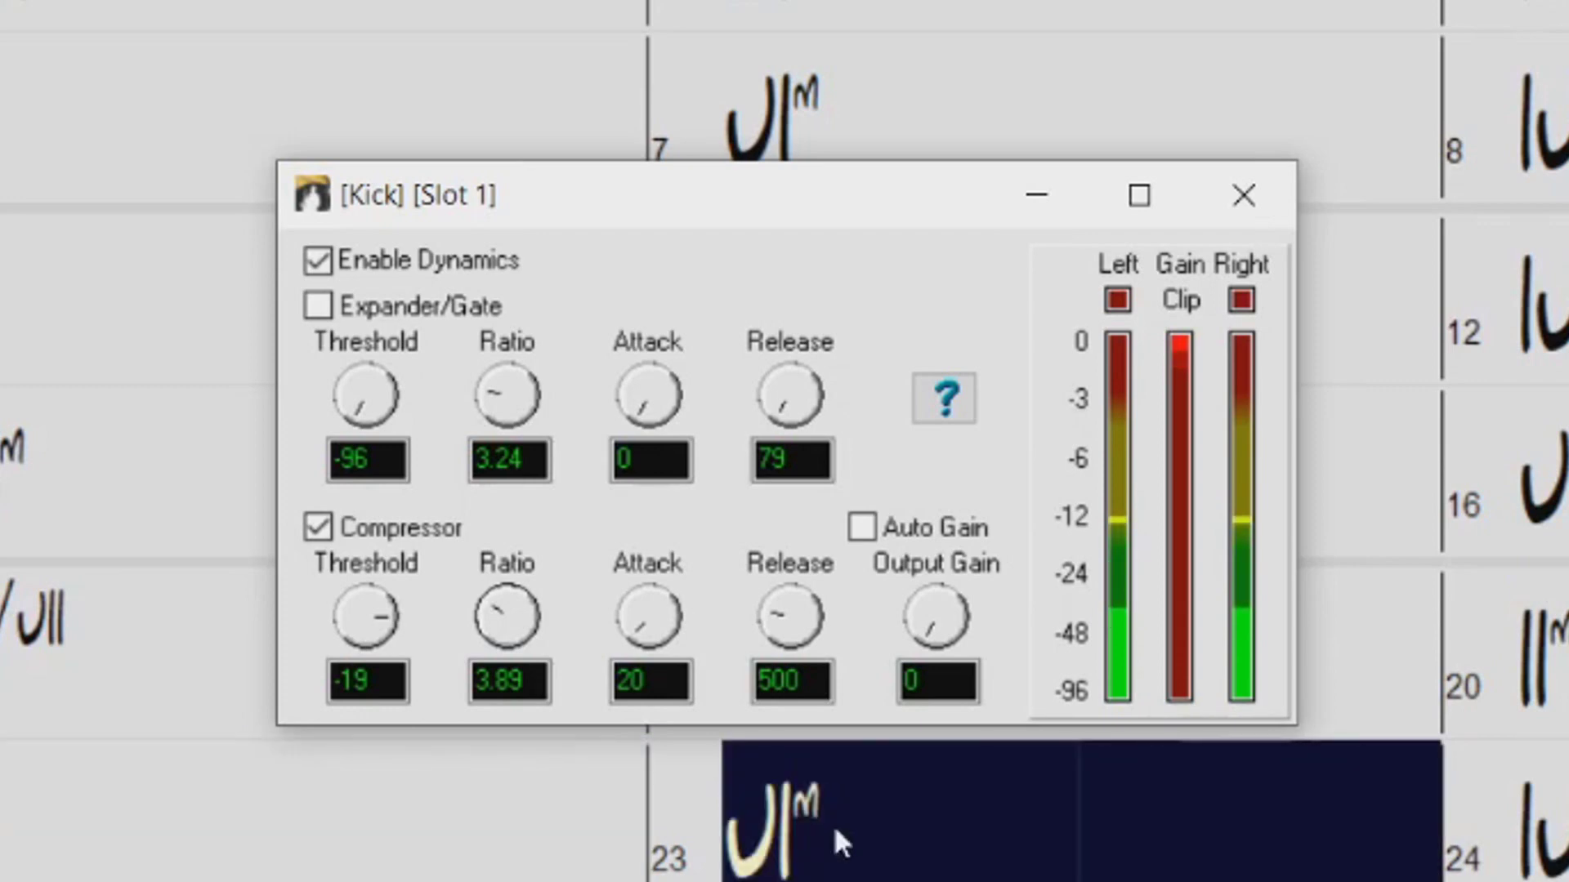
left_click_drag(507, 611, 495, 627)
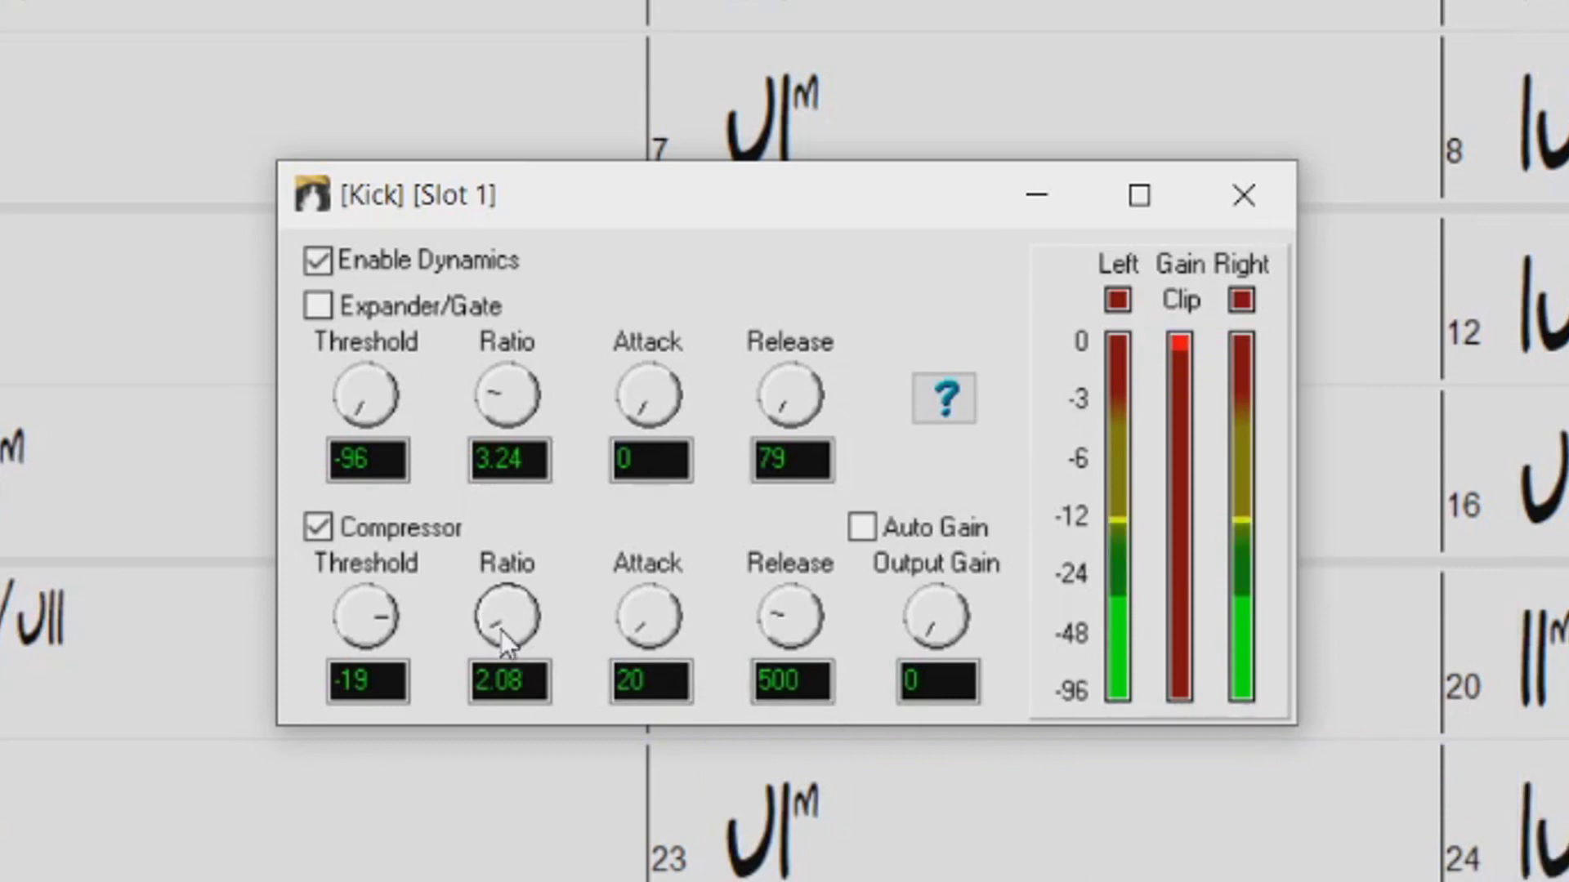
left_click_drag(504, 641, 539, 609)
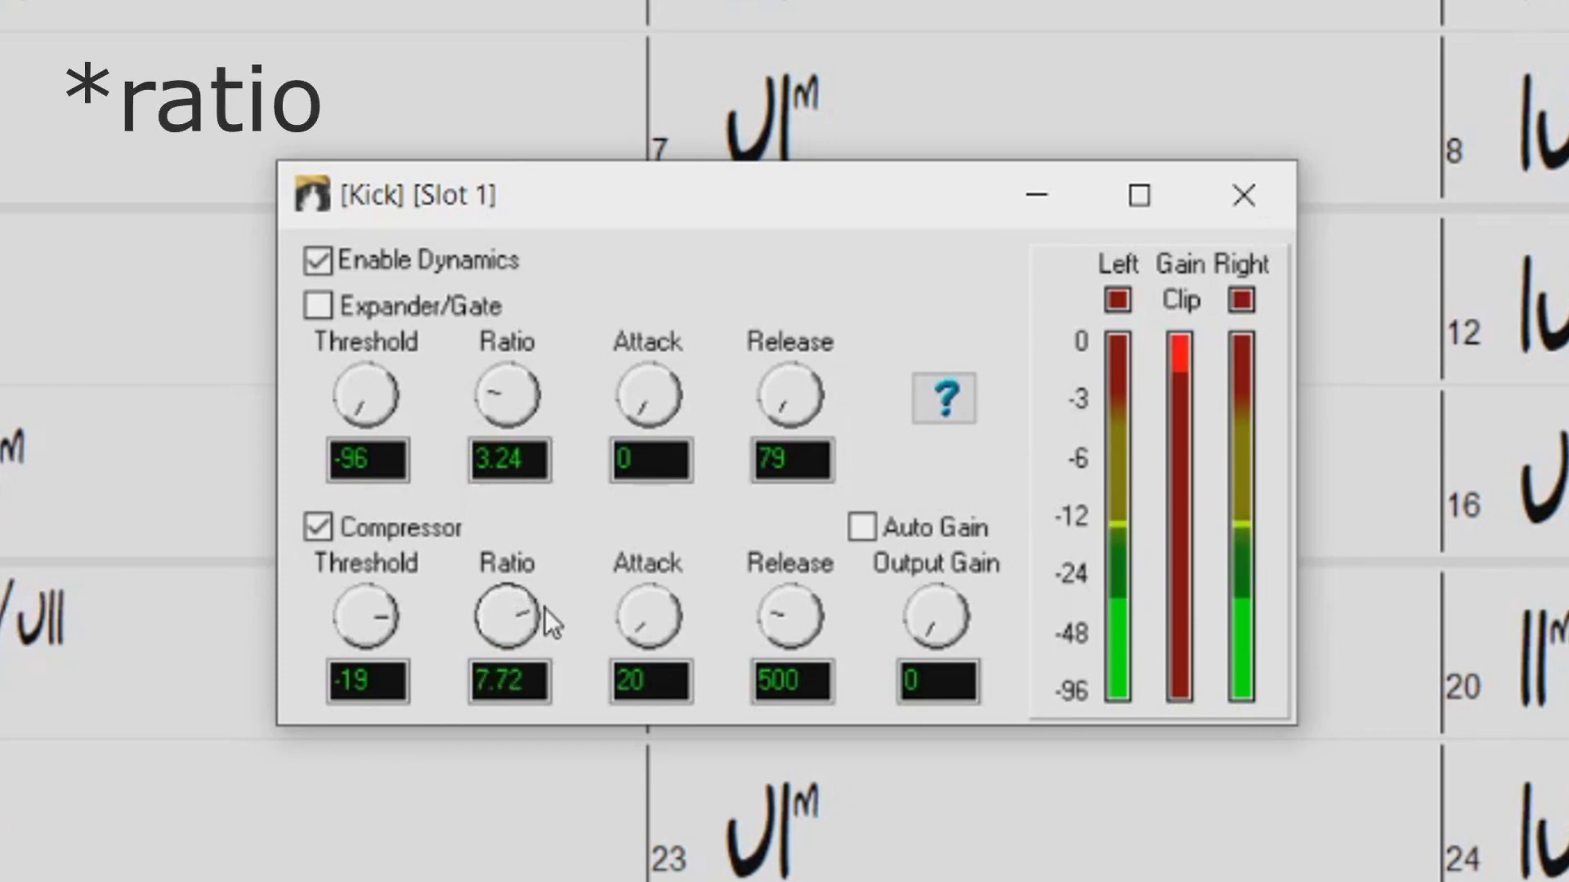
left_click_drag(544, 608, 547, 609)
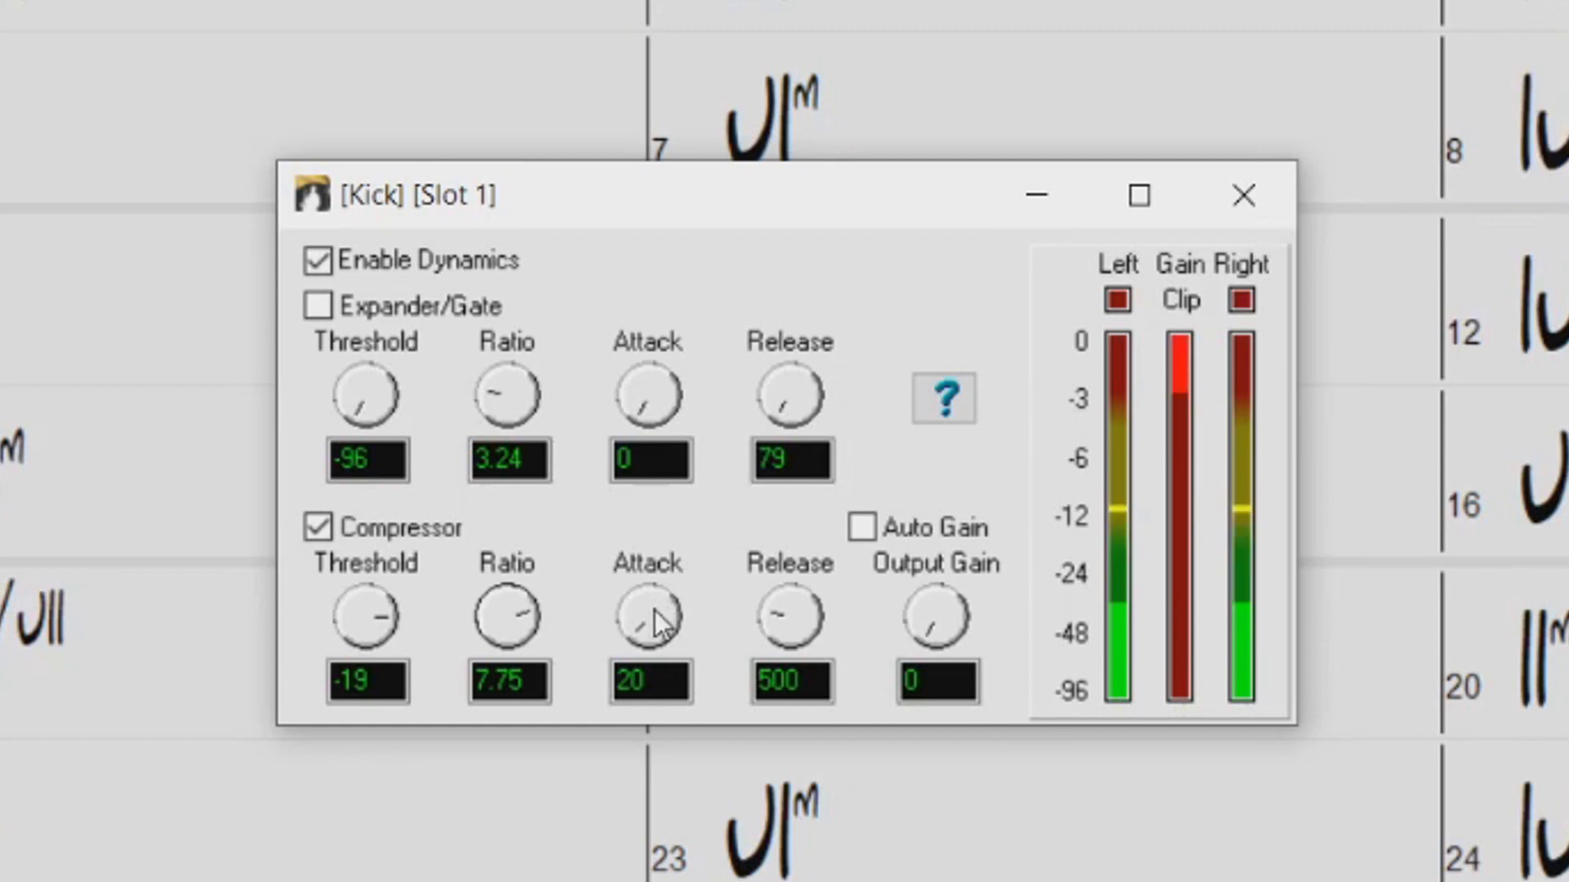
Step: Set the Kick's compressor attack to 15 and its release to 522
left_click_drag(644, 620, 645, 636)
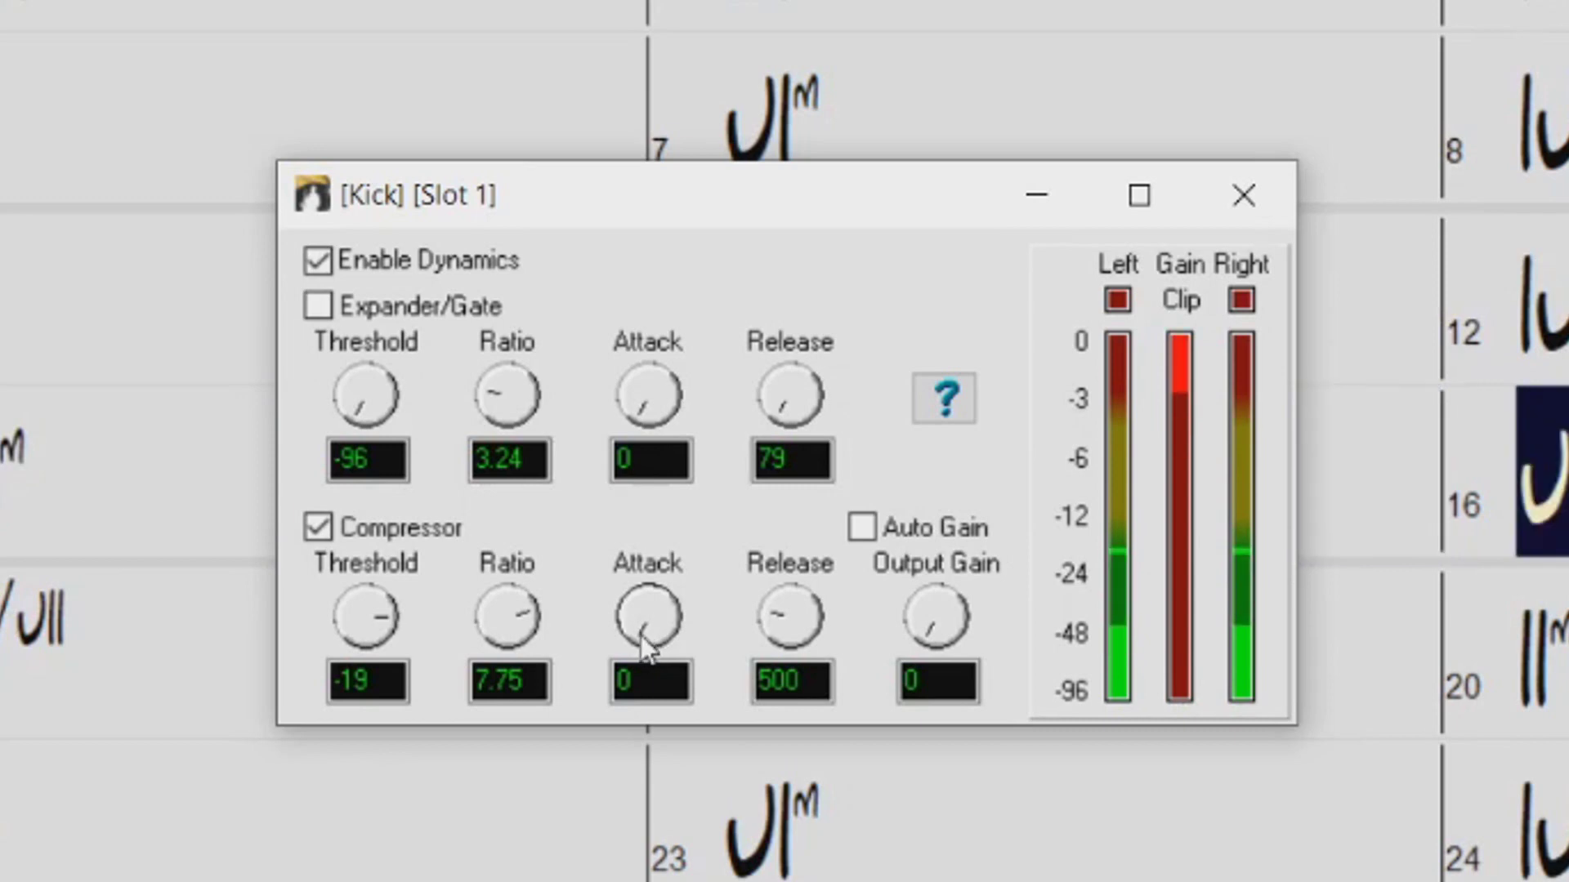
scroll(642, 629, "up", 4)
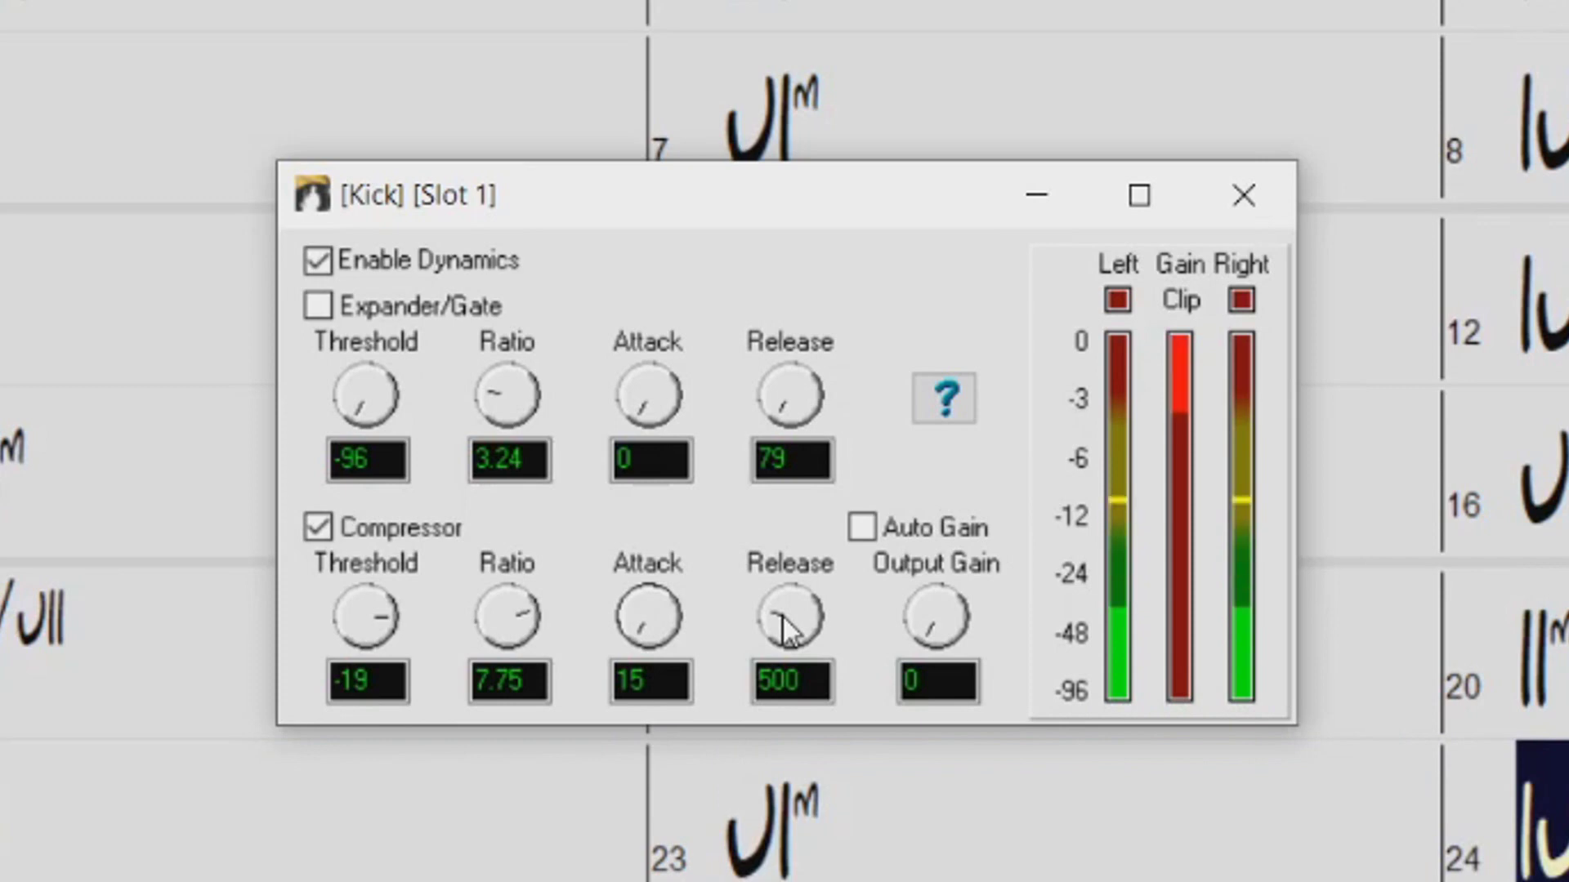
left_click_drag(777, 621, 806, 617)
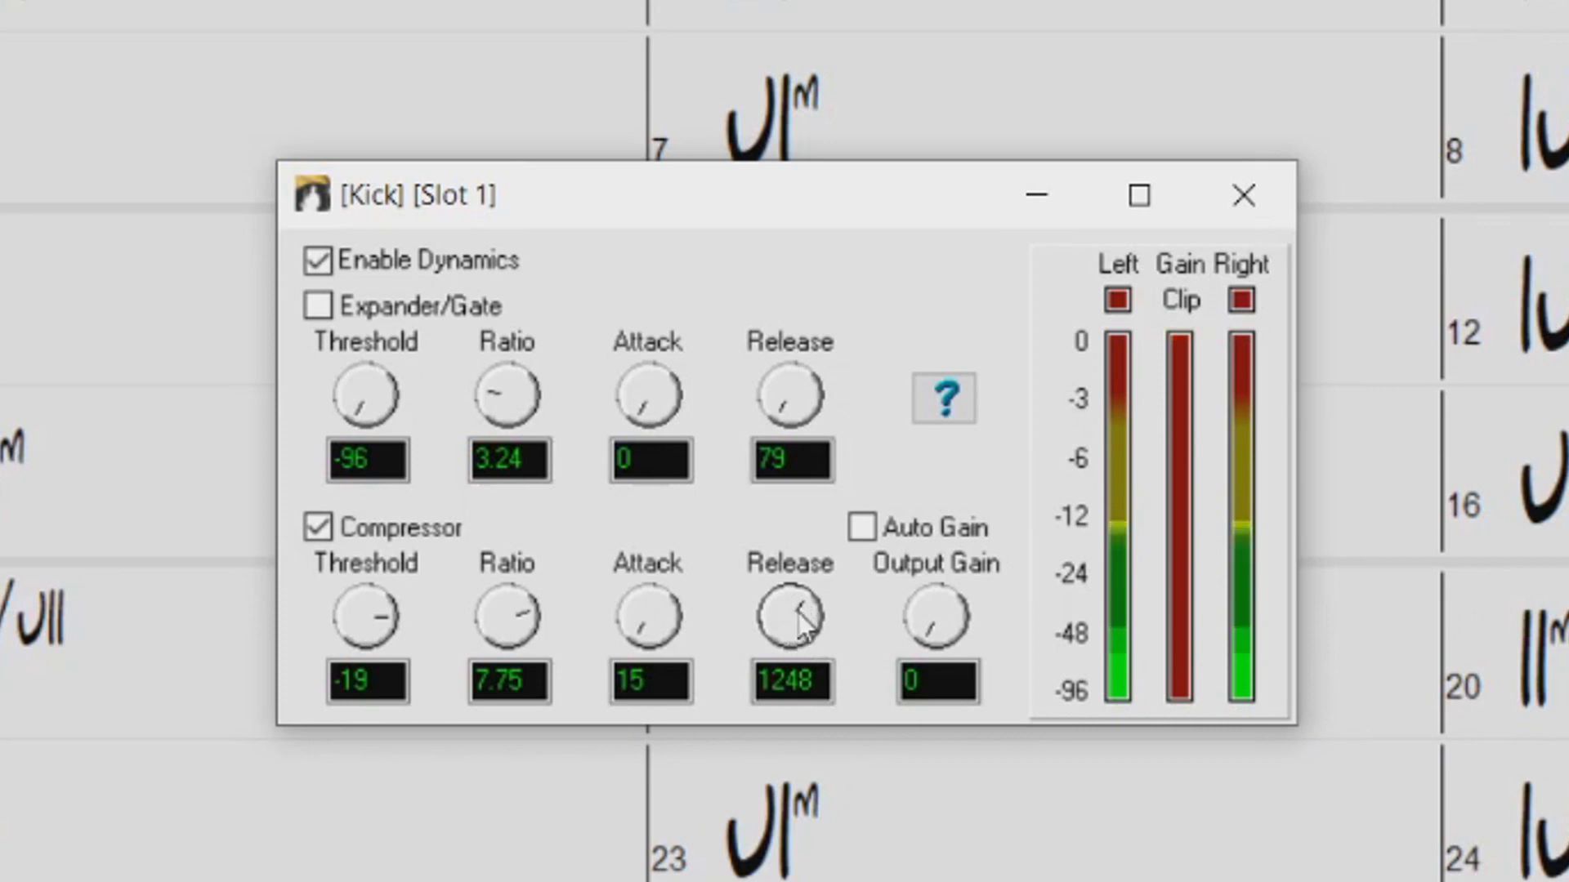
left_click_drag(798, 615, 801, 615)
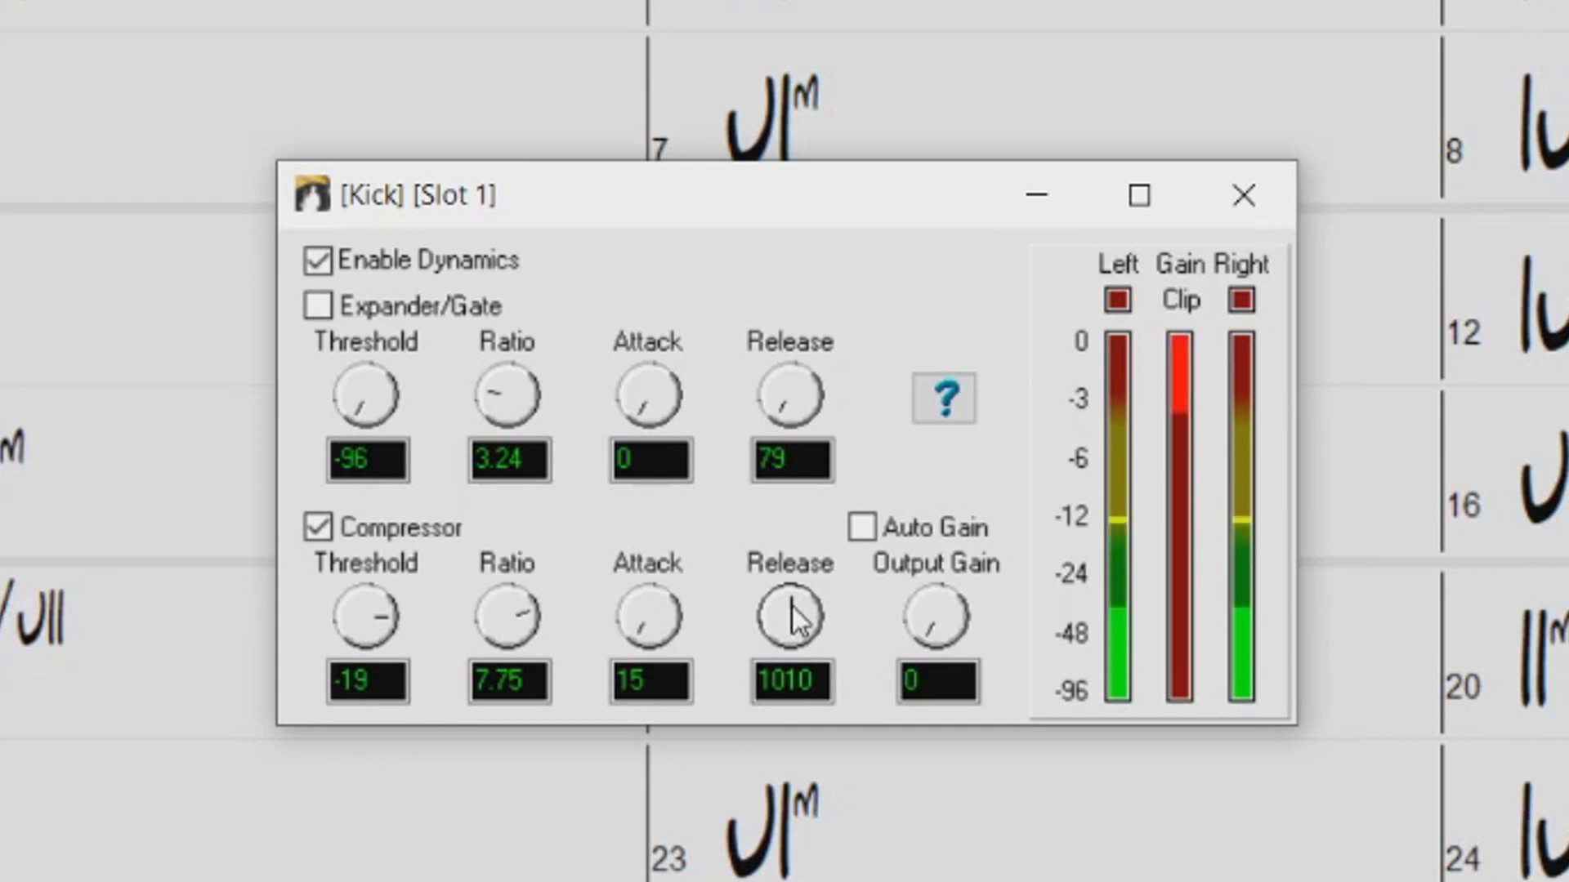
mouse_move(797, 619)
left_mouse_down()
mouse_move(797, 597)
mouse_move(782, 603)
left_mouse_up()
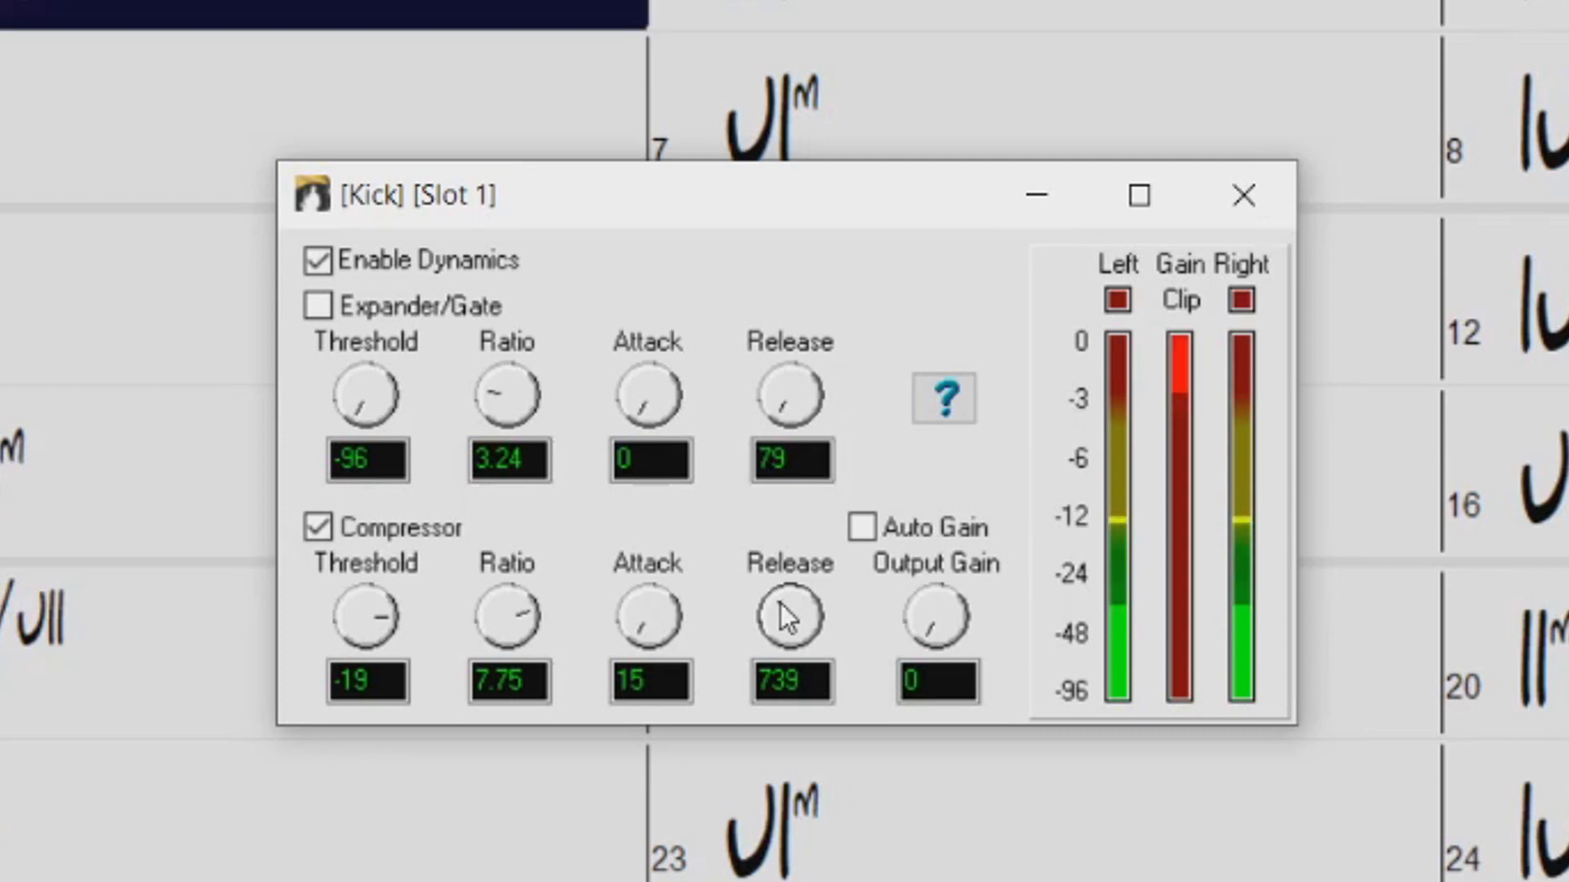
scroll(785, 608, "up", 2)
scroll(784, 611, "down", 6)
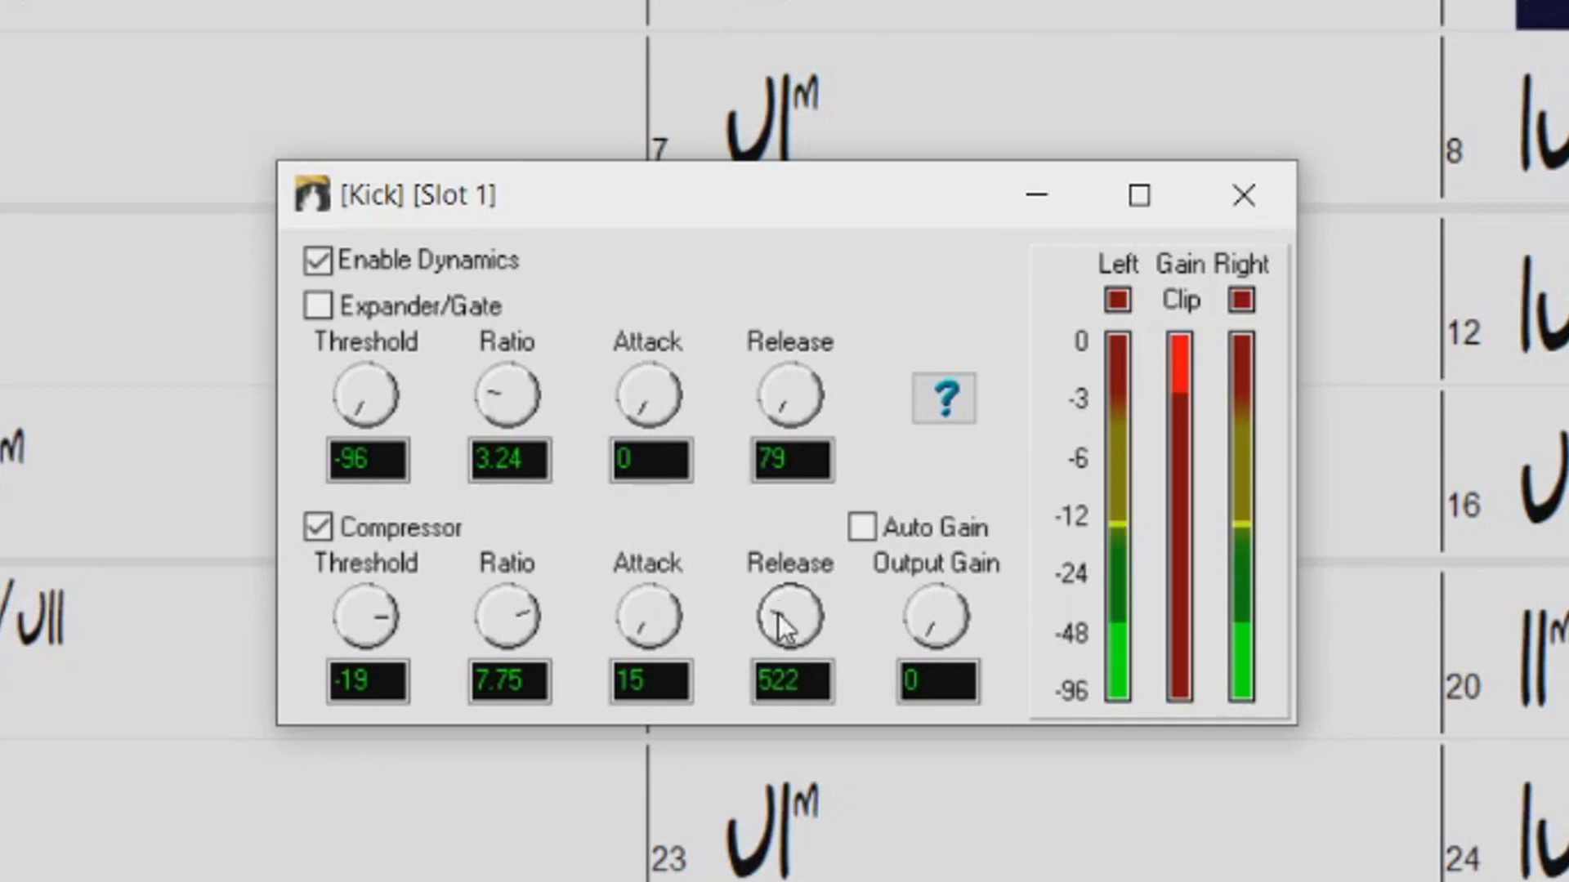
Step: Set the Kick's compressor release to 159 and switch the expander/gate back on
scroll(778, 614, "down", 2)
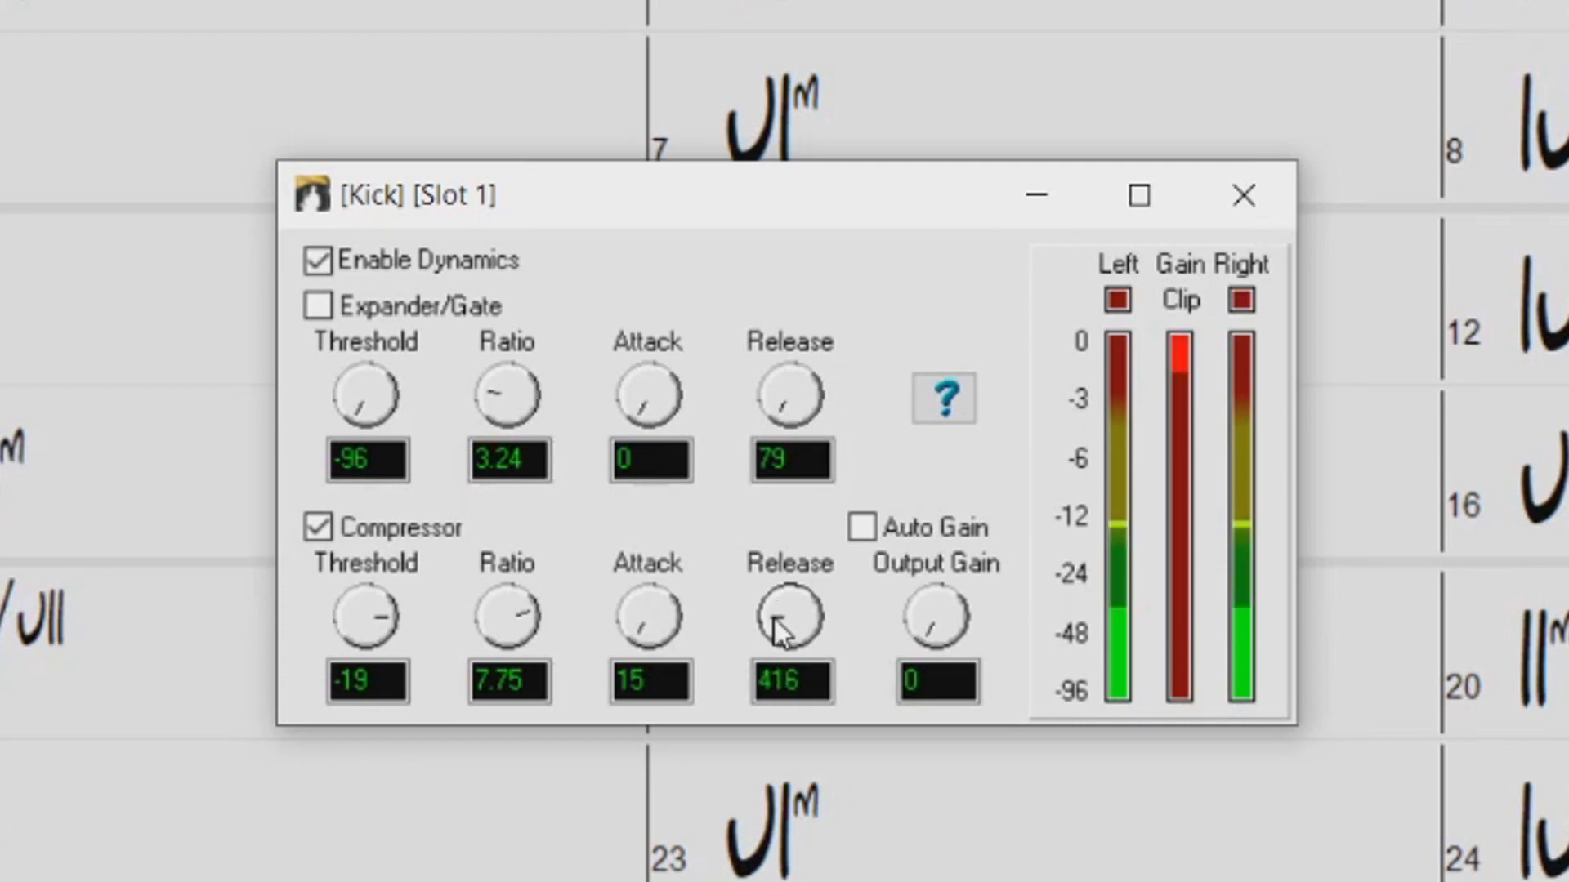
scroll(781, 622, "down", 4)
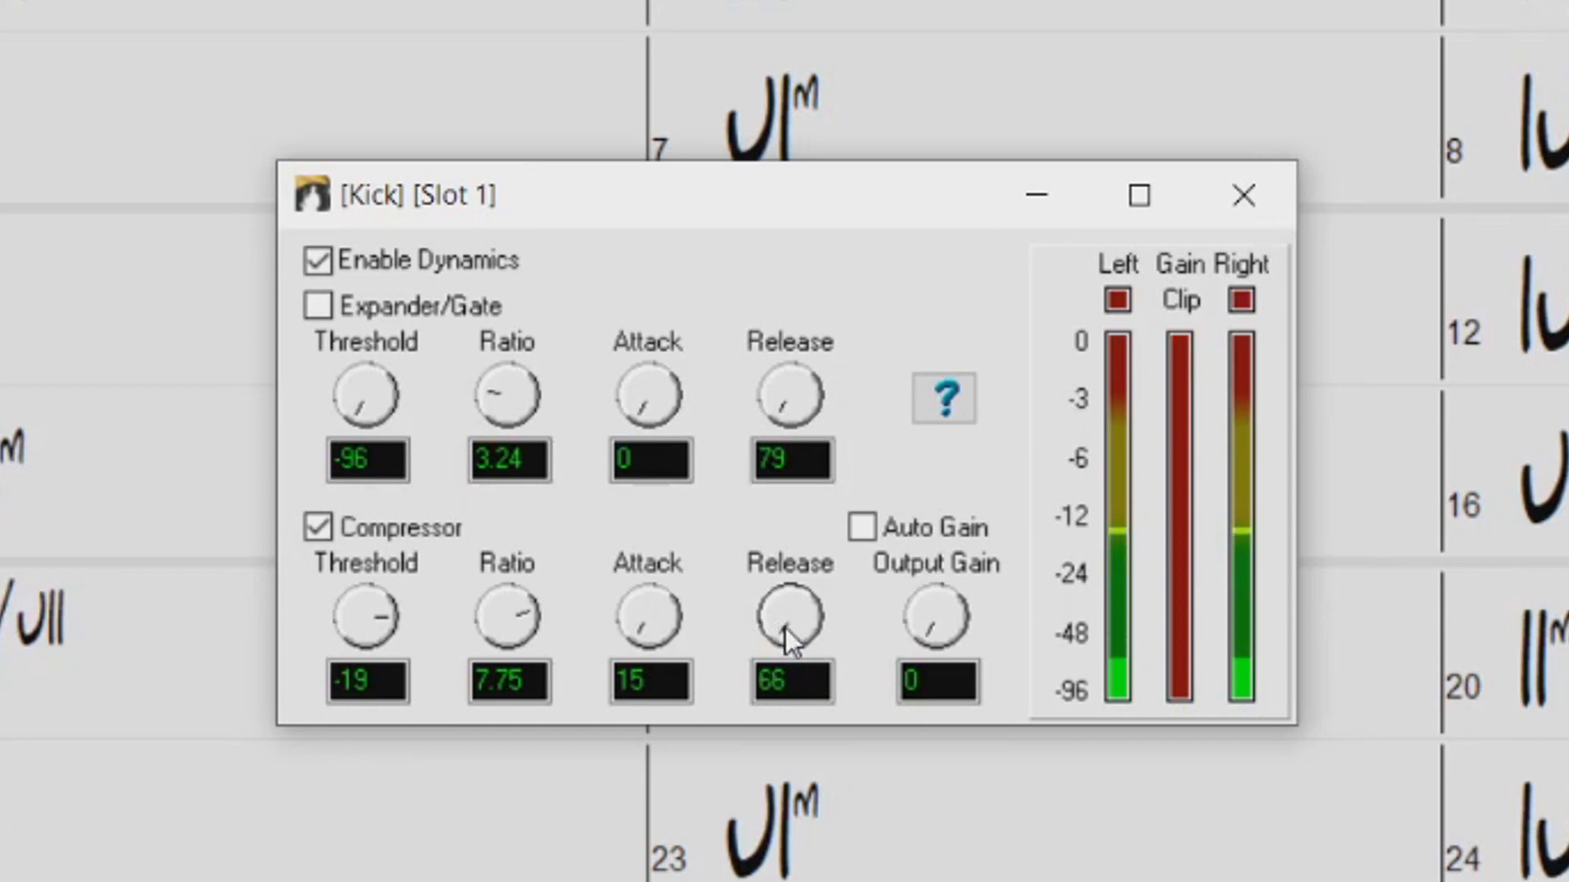
scroll(786, 629, "up", 1)
scroll(782, 629, "down", 1)
scroll(781, 638, "up", 1)
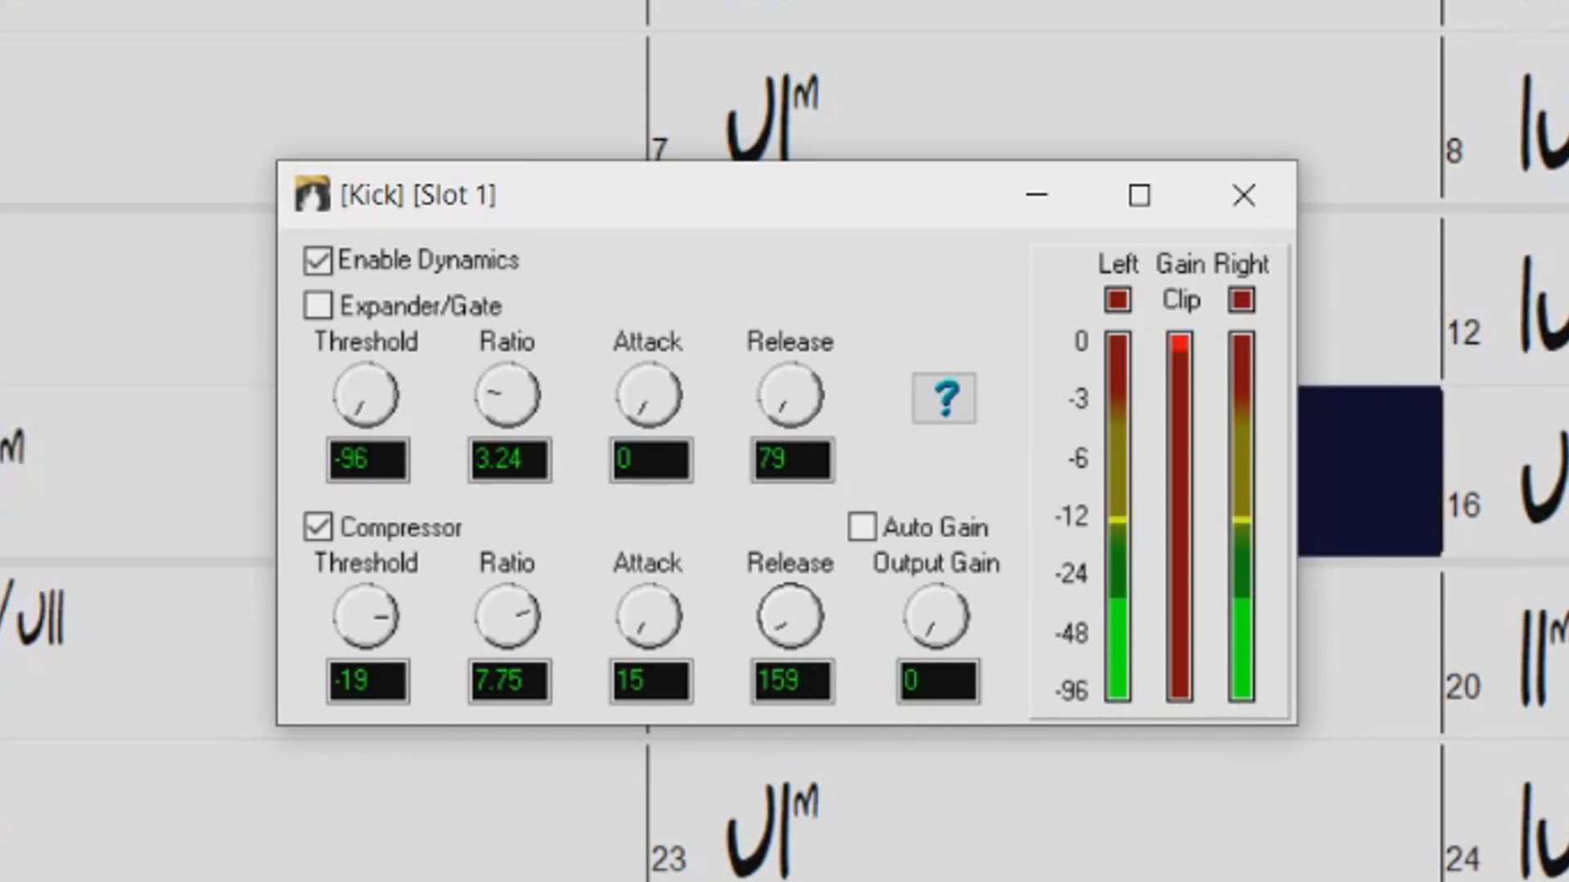
left_click(317, 306)
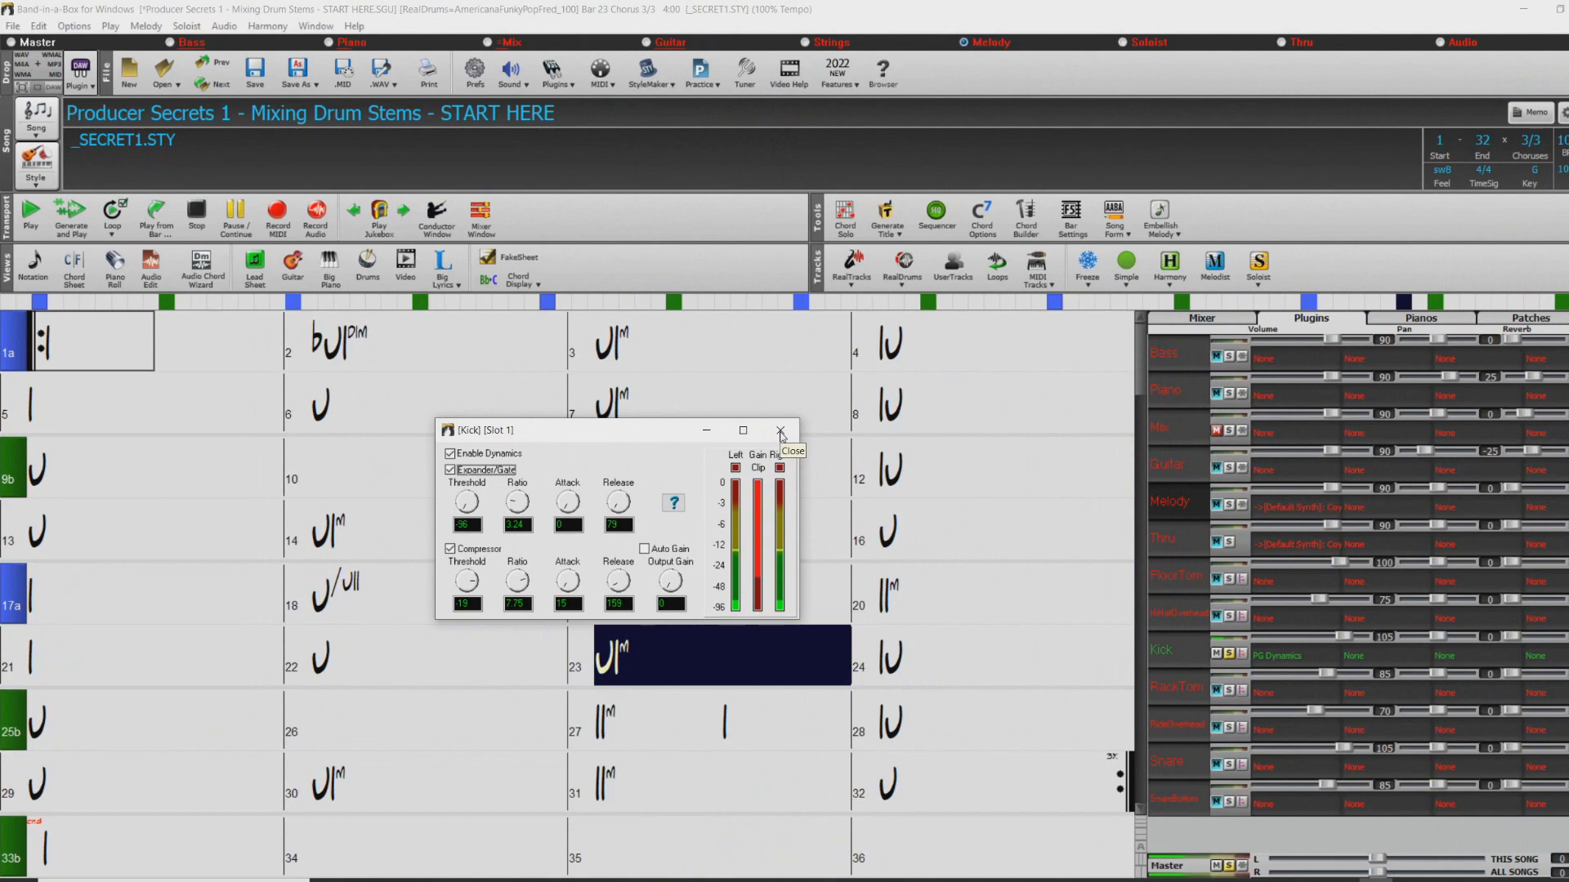
Step: Move the Kick's Dynamics window clear of the chord sheet and add PG Ten Band EQ in the Kick's second plugin slot
left_click_drag(768, 431, 354, 39)
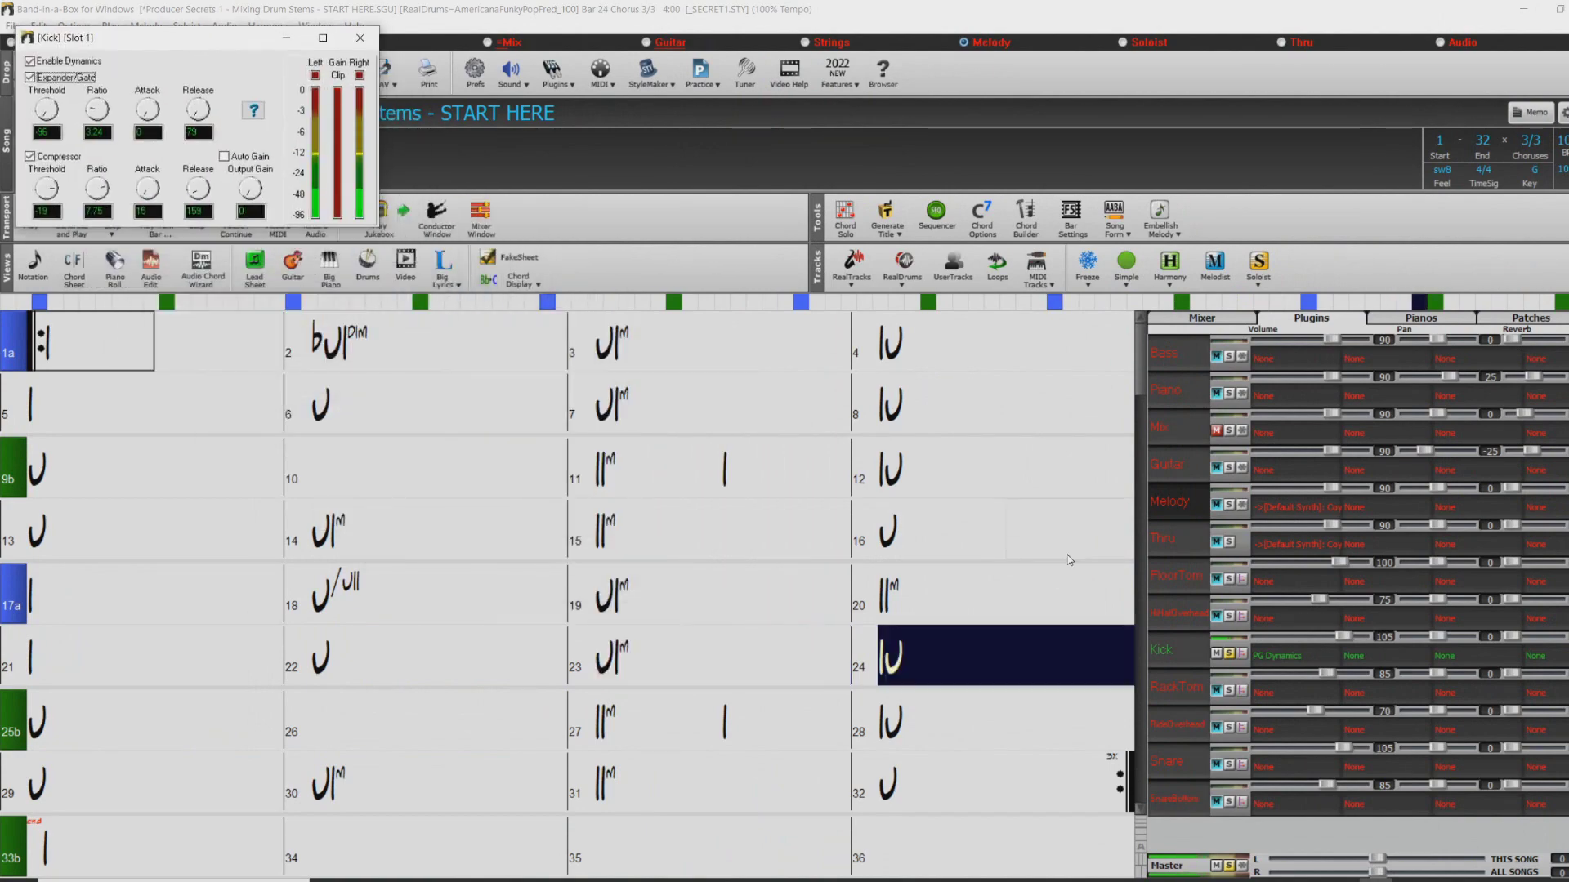
left_click(1352, 660)
left_click(1372, 675)
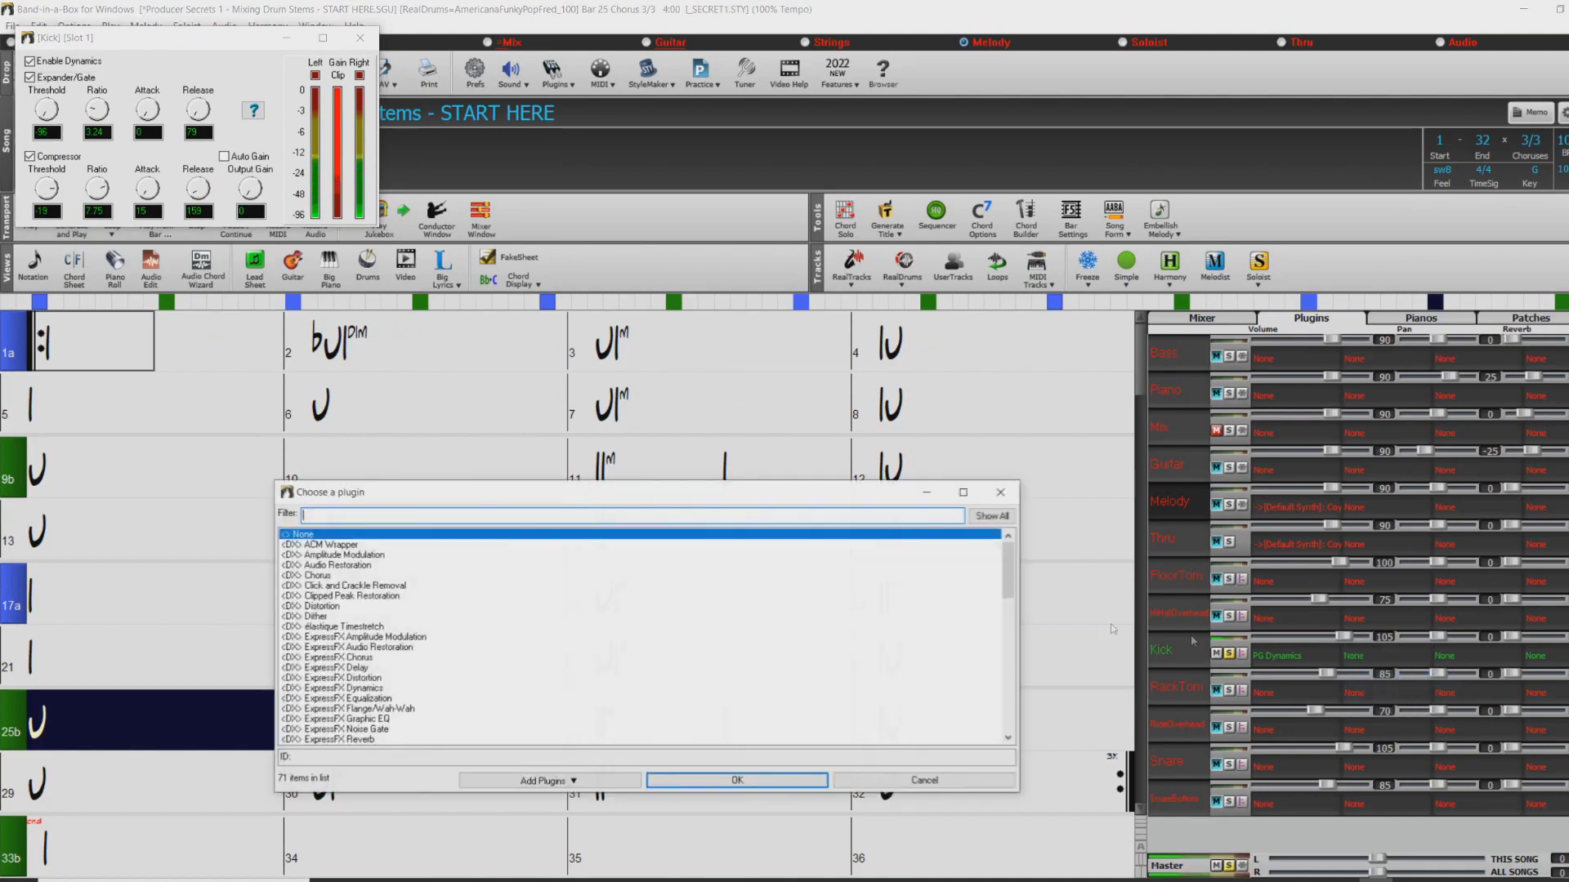
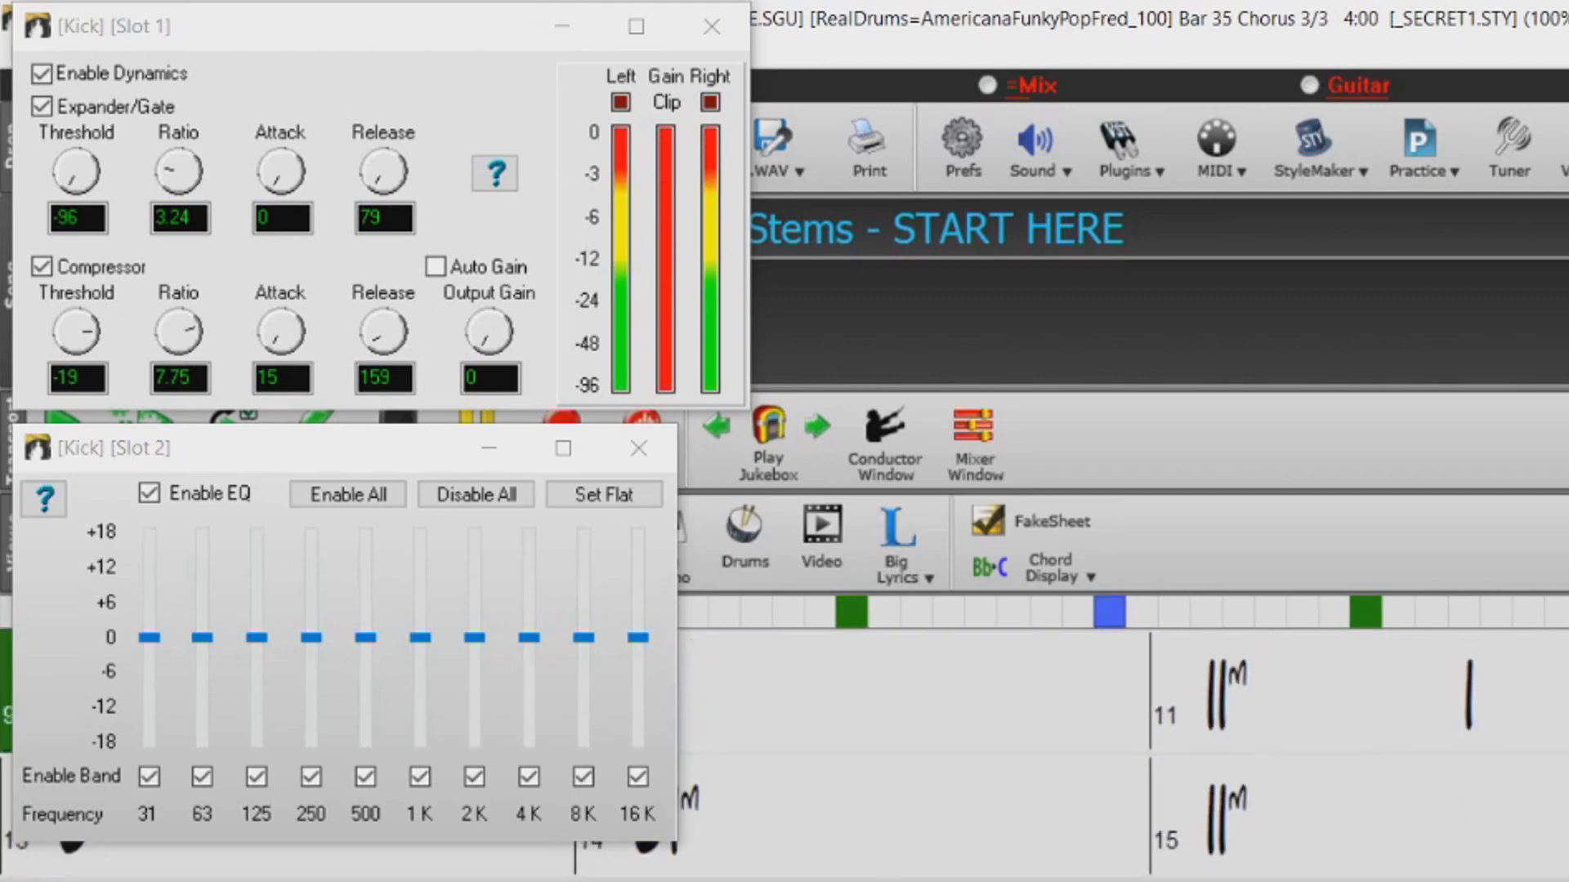
Step: Try strong boosts and cuts on the Kick EQ's 250 Hz and 1 kHz bands, returning both to 0
left_click(781, 673)
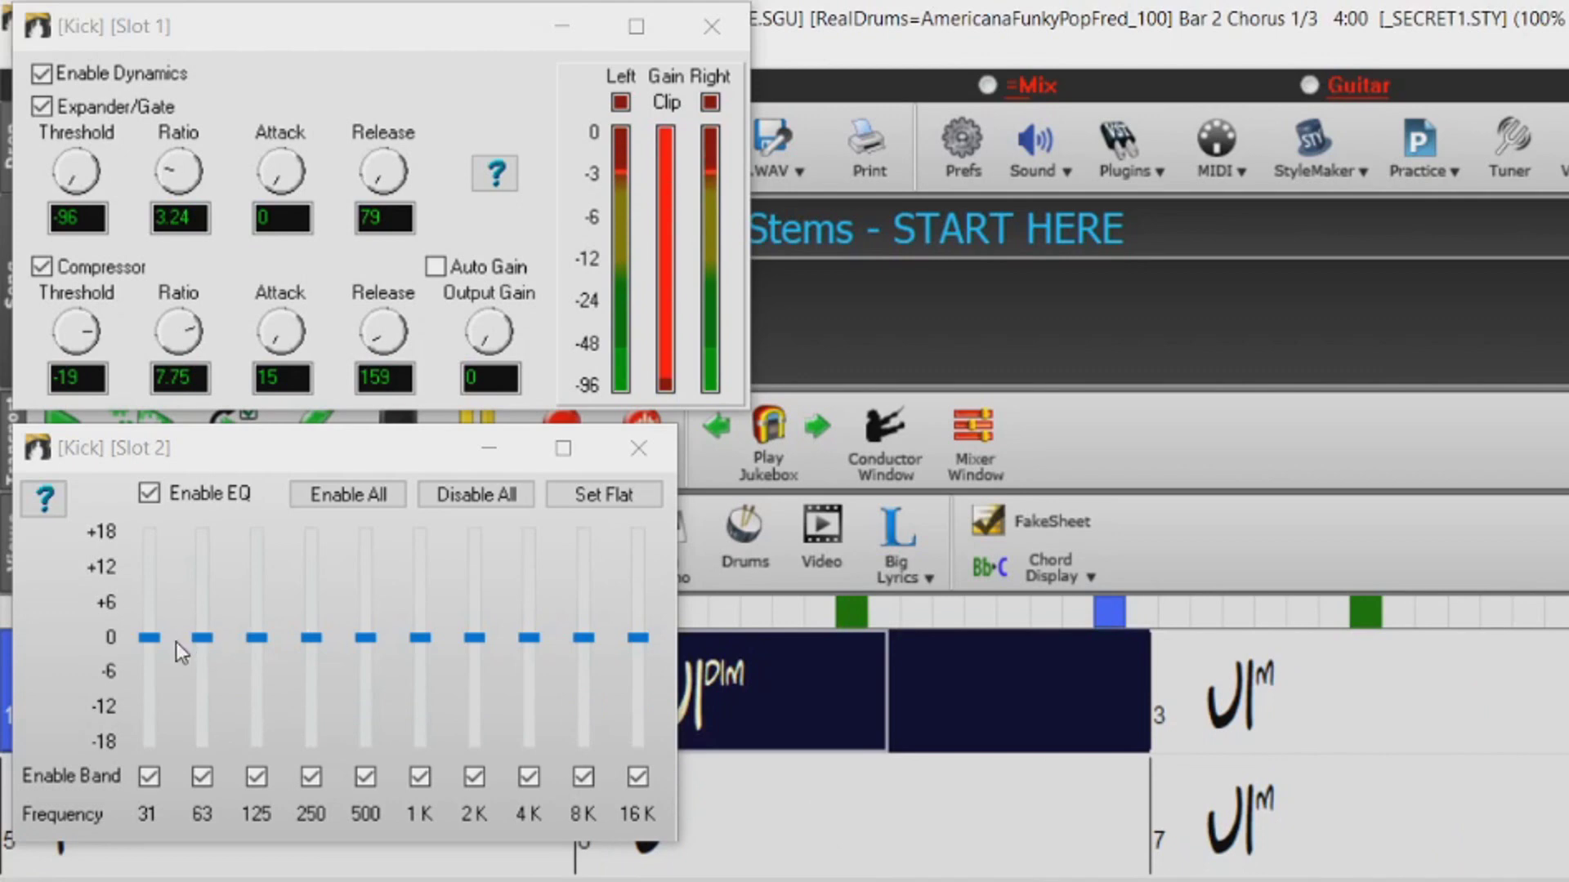
left_click(205, 639)
mouse_move(204, 632)
left_mouse_down()
mouse_move(208, 536)
mouse_move(211, 750)
mouse_move(211, 639)
left_mouse_up()
left_click_drag(314, 642, 317, 563)
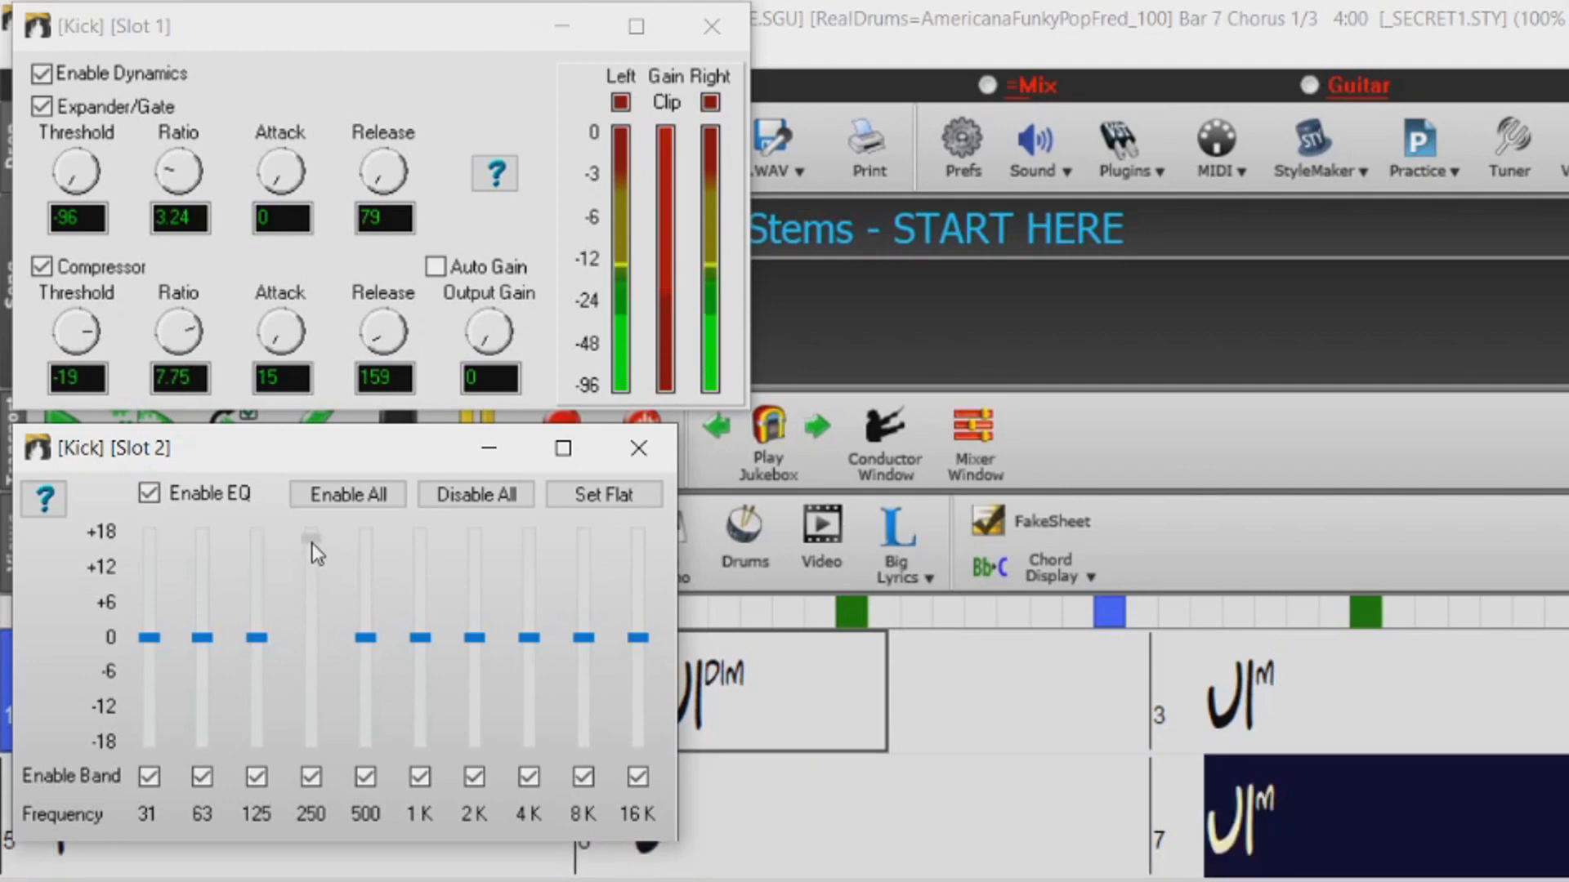
left_click_drag(312, 542, 328, 727)
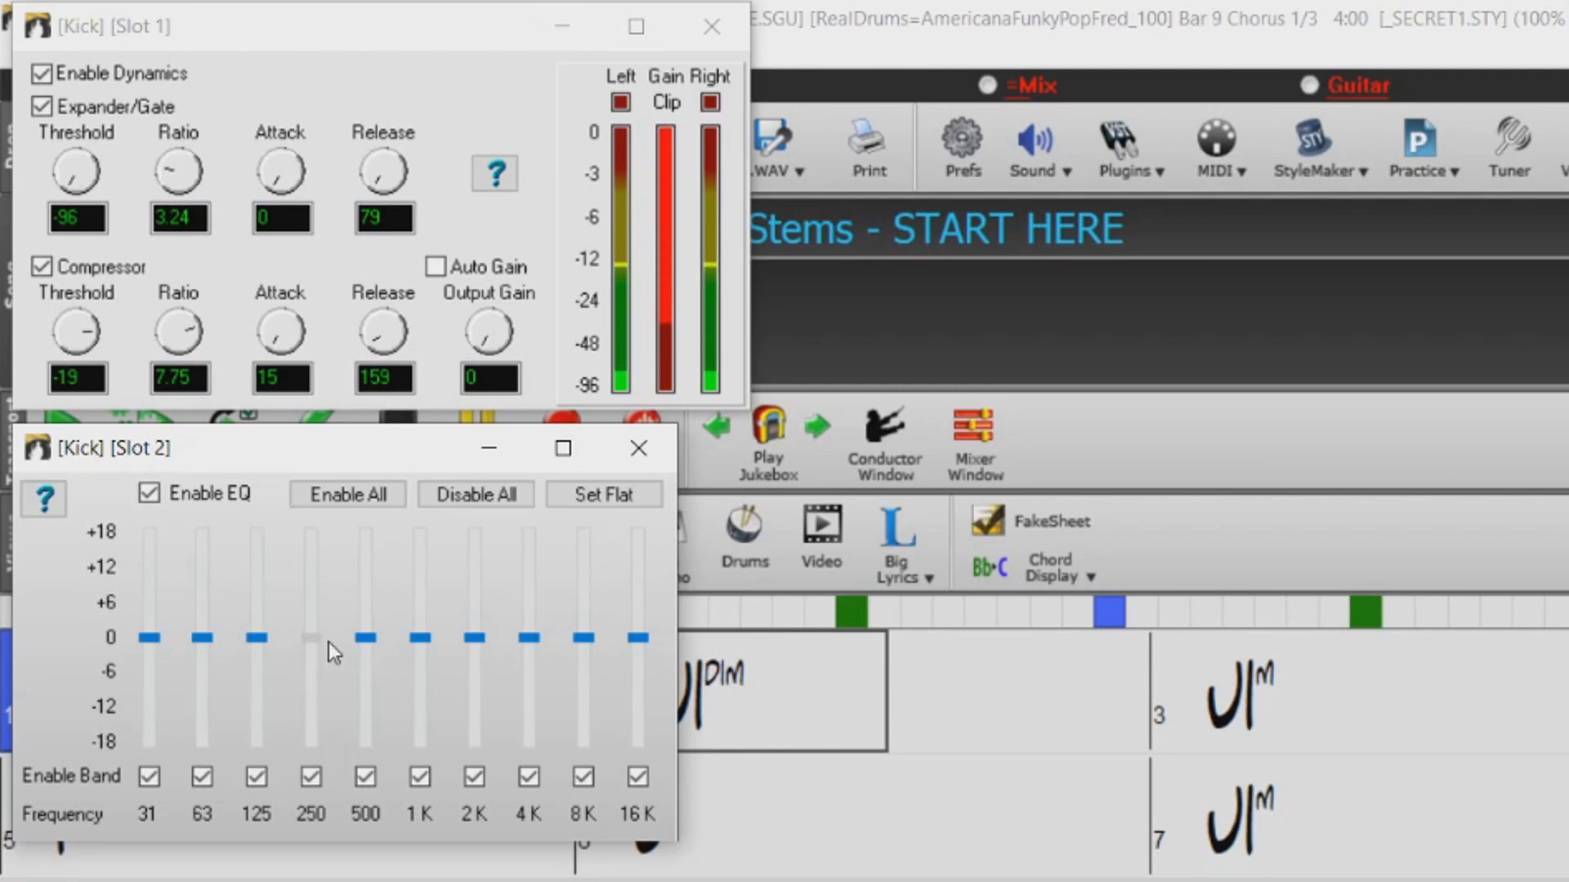
left_click_drag(419, 638, 425, 582)
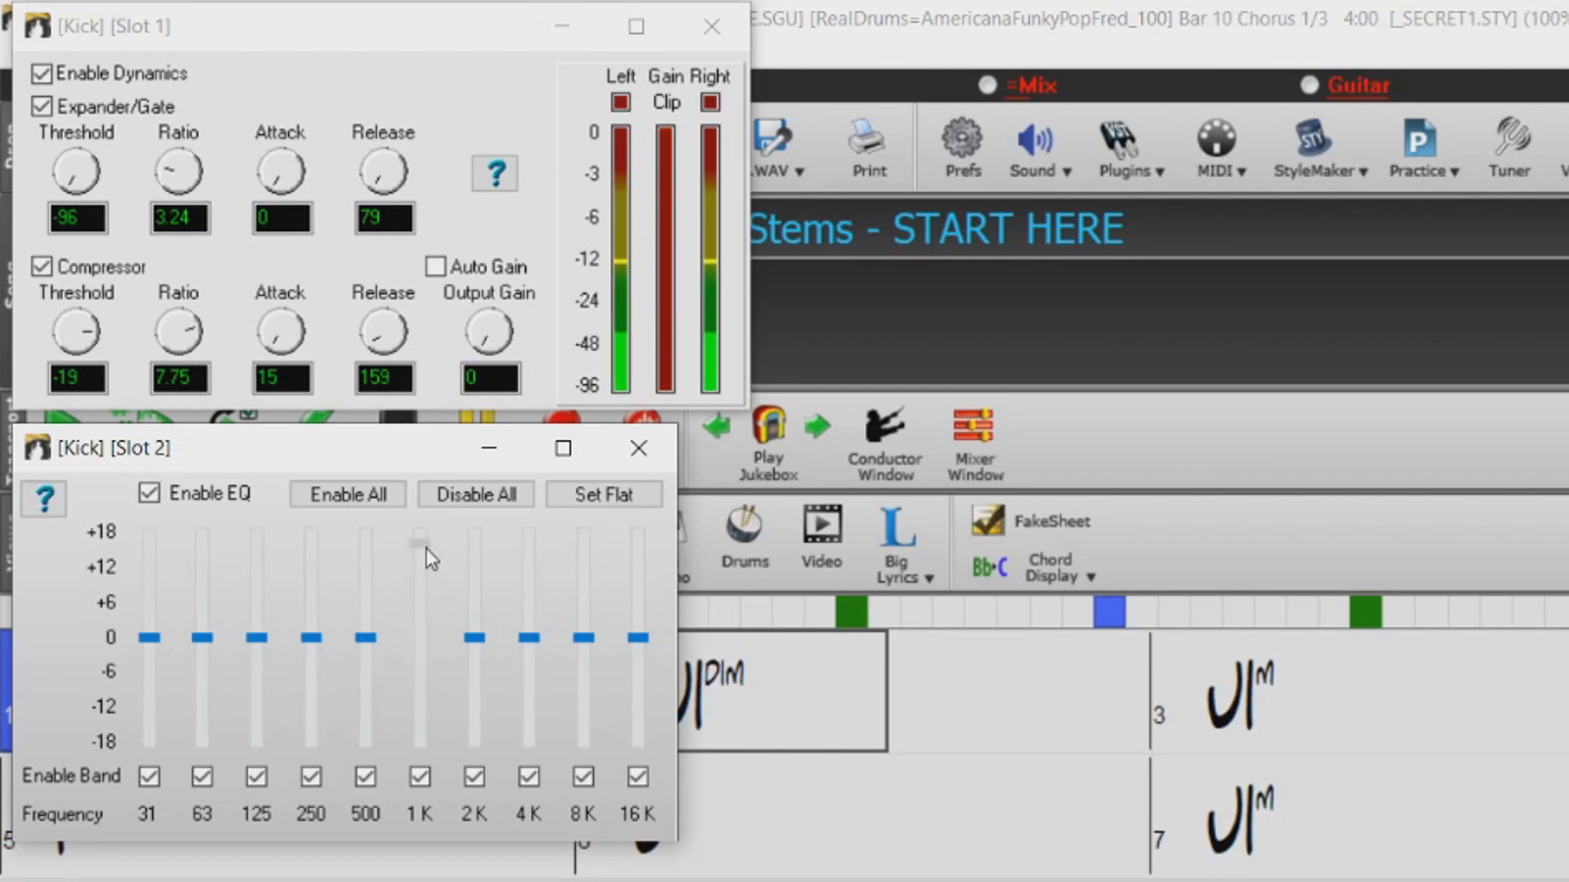
left_click_drag(425, 547, 424, 549)
left_click_drag(424, 549, 417, 644)
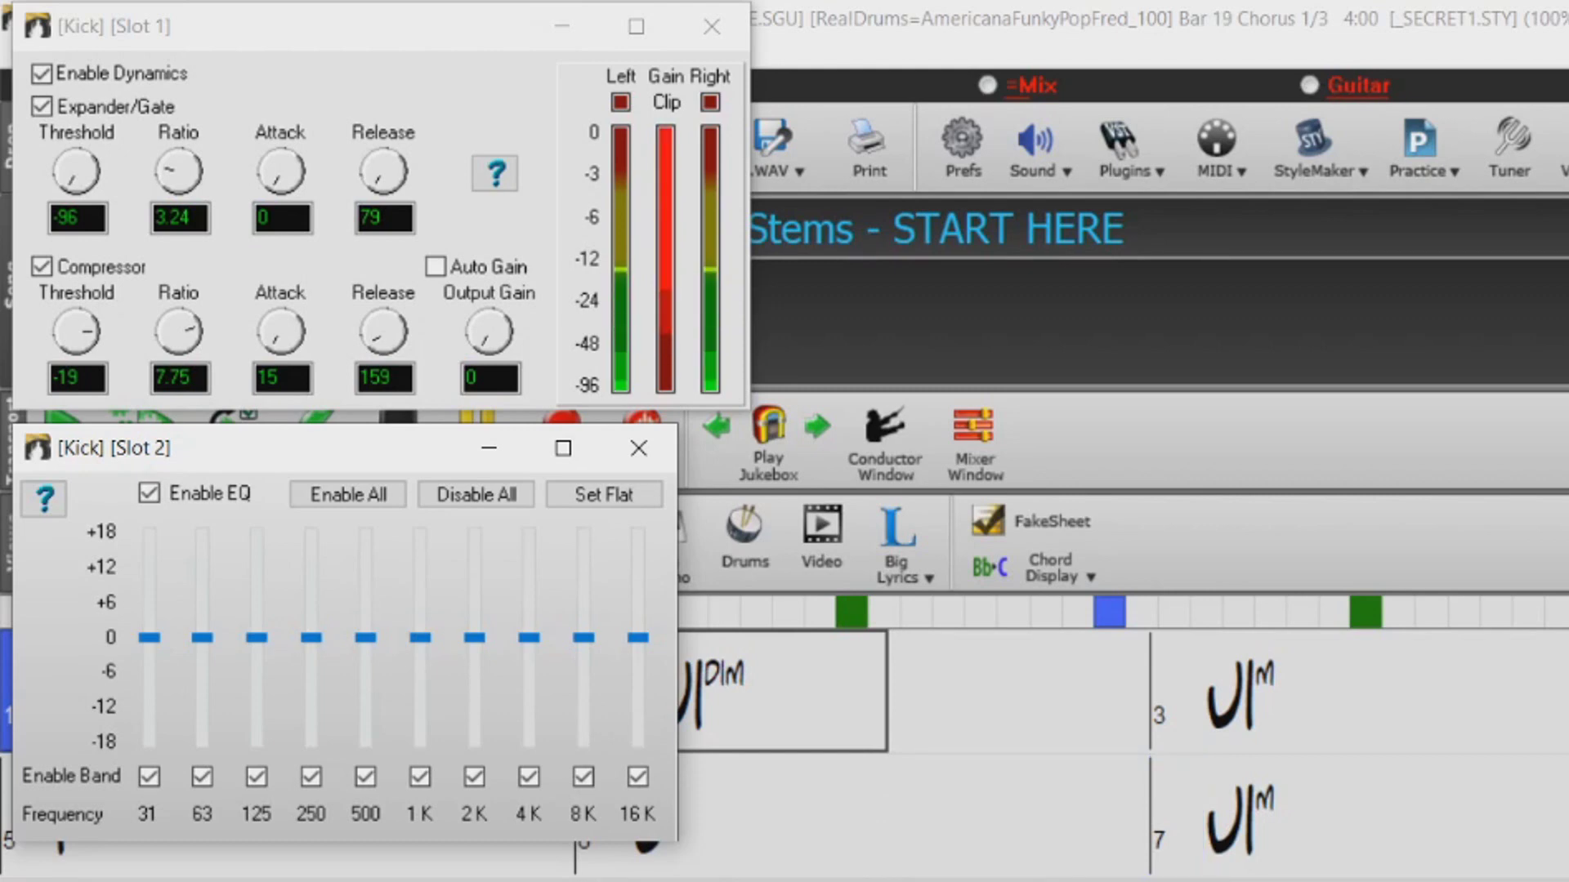
Step: Cut the Kick EQ to about -6 at 250 Hz and -5 at 500 Hz, and boost 63 Hz to about +3
left_click(369, 649)
left_click_drag(365, 642, 365, 663)
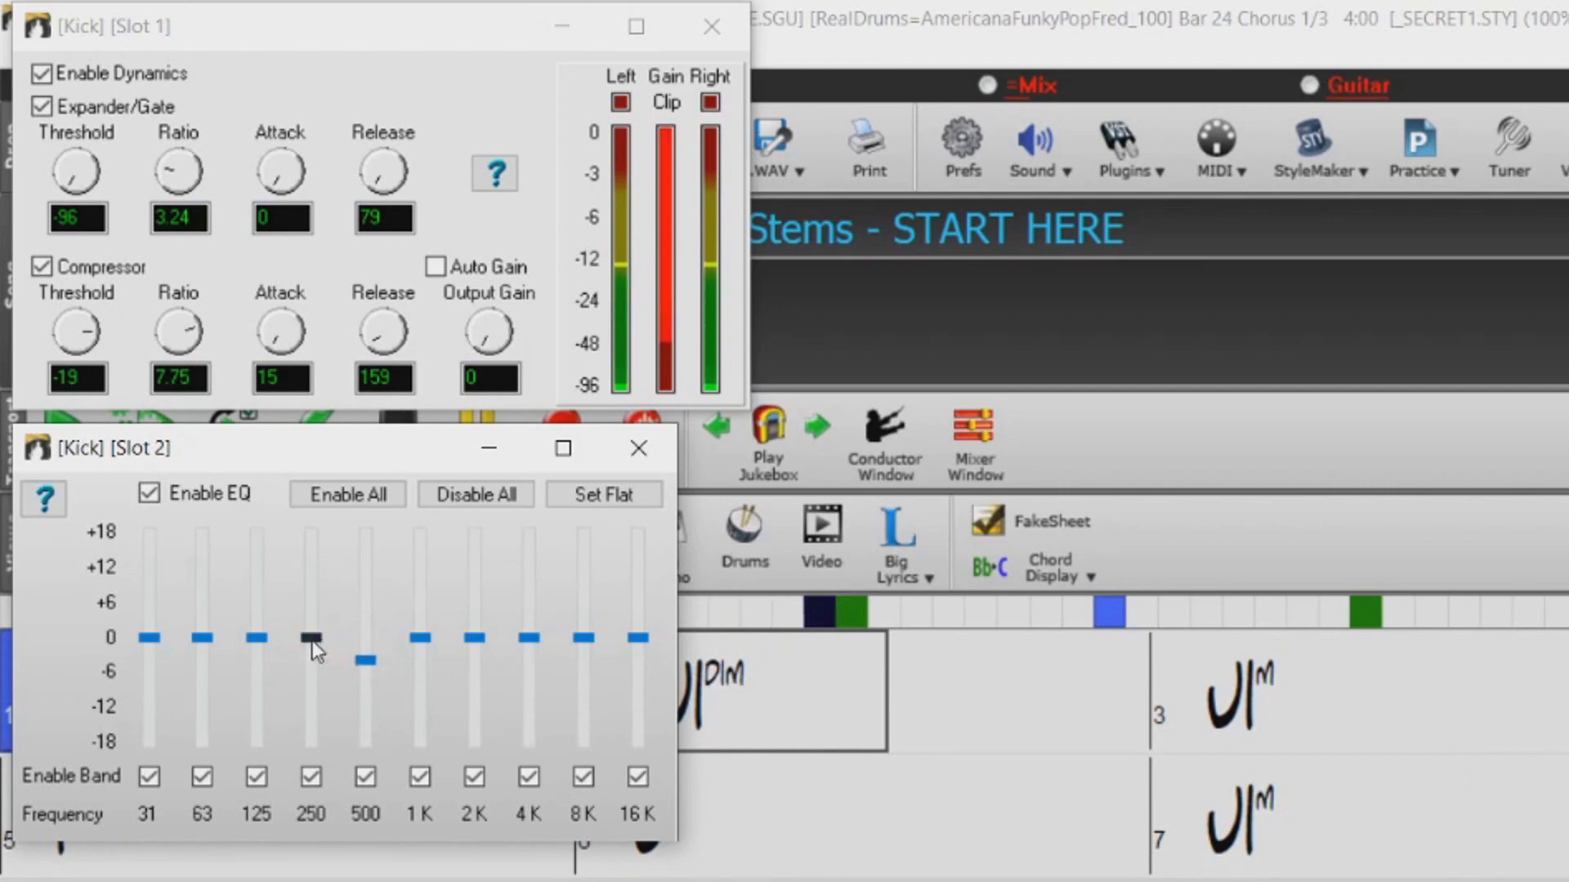
left_click_drag(318, 654, 321, 667)
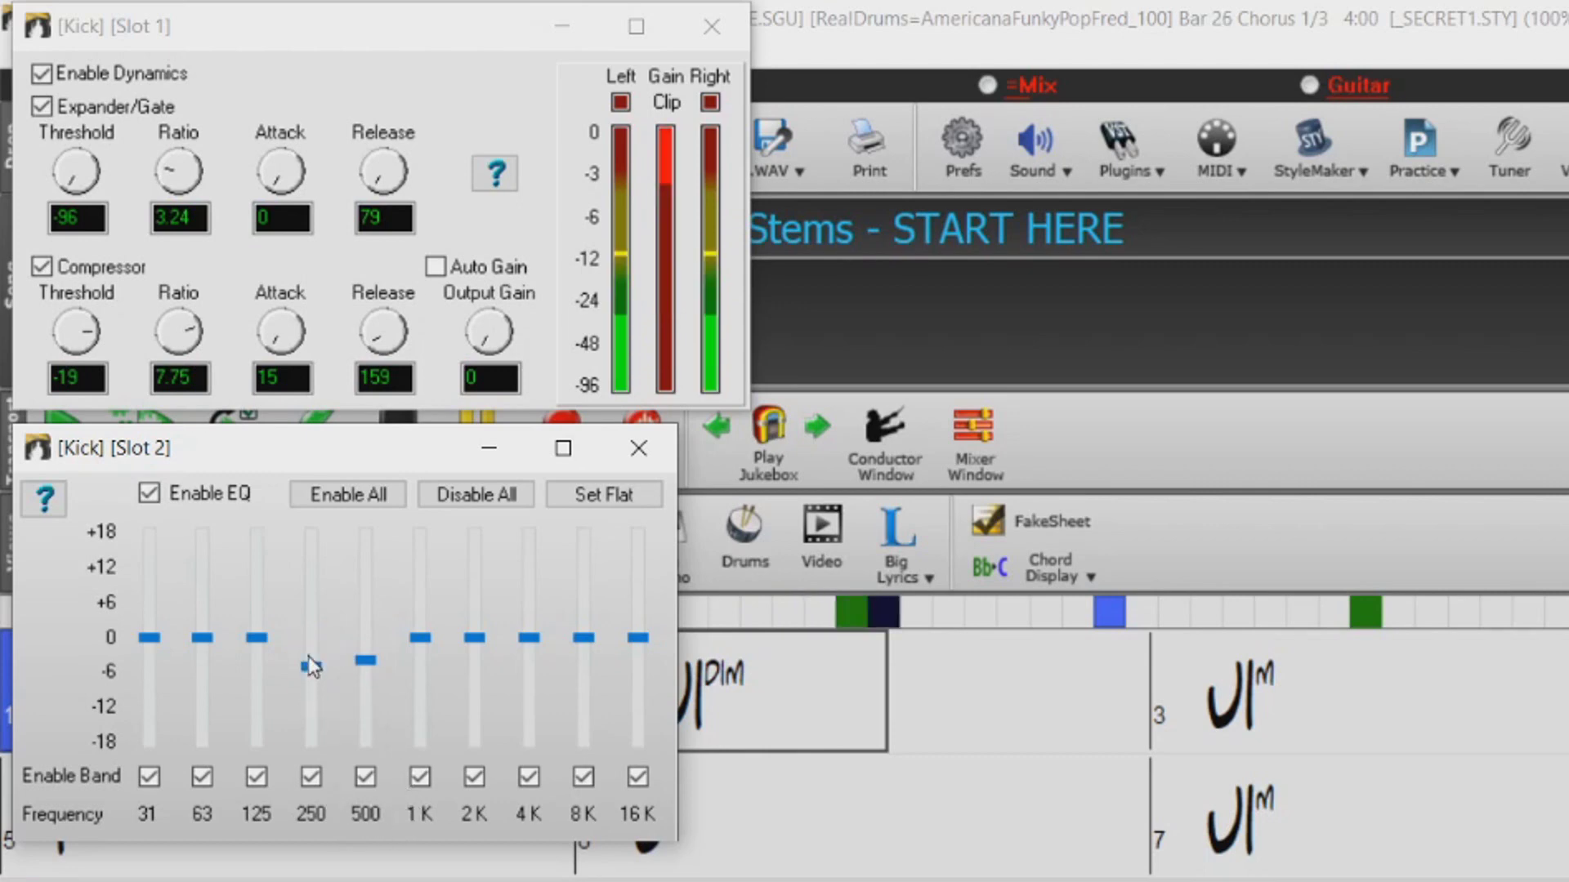
left_click_drag(360, 672, 309, 670)
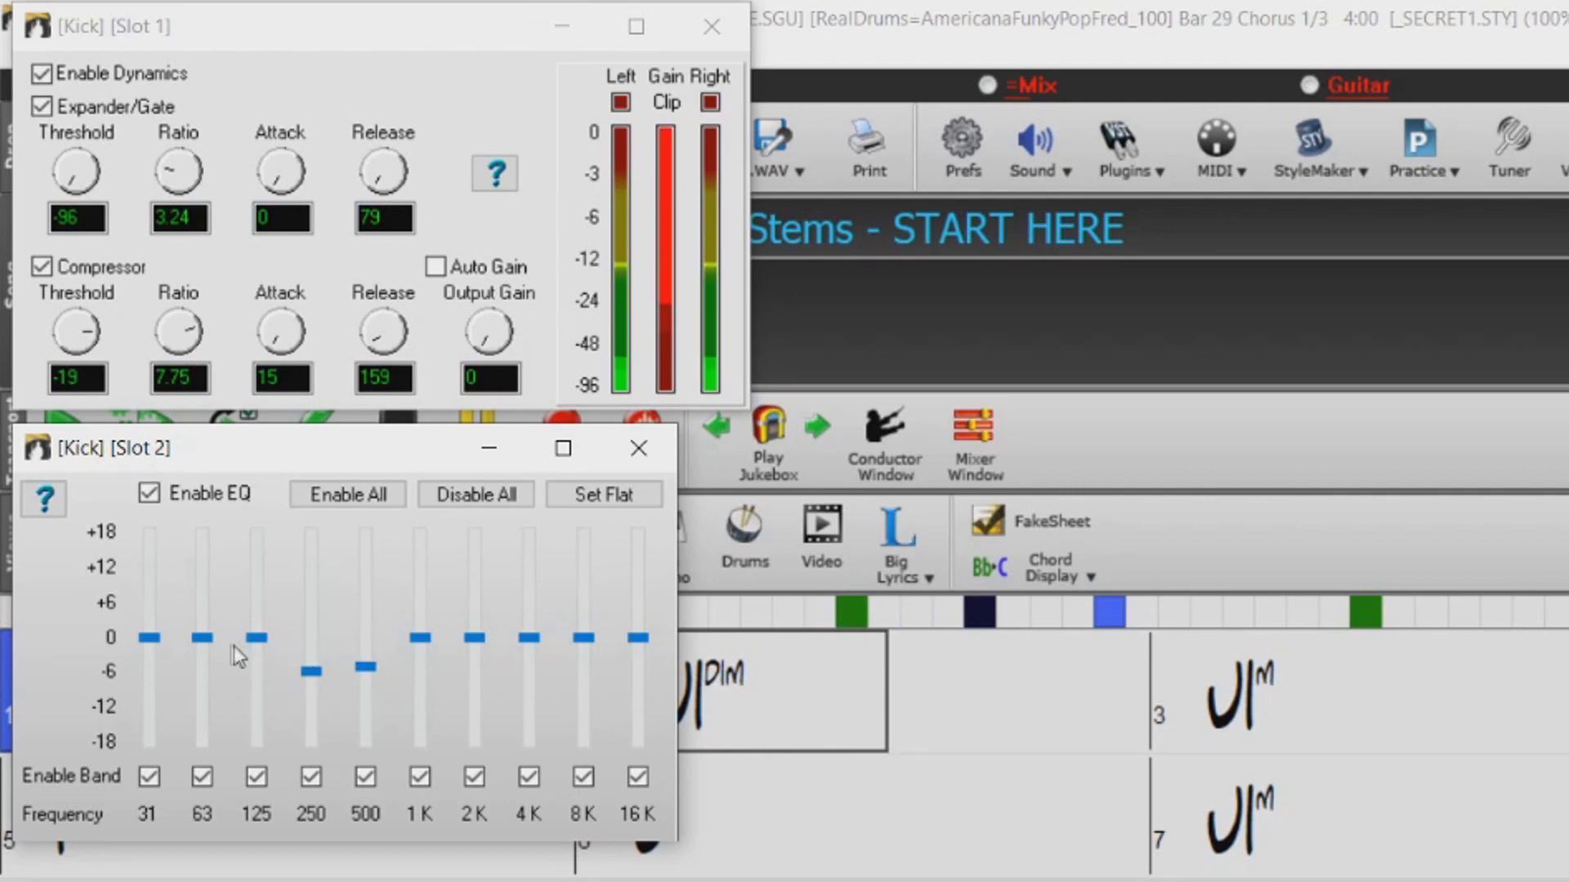
left_click_drag(201, 638, 203, 636)
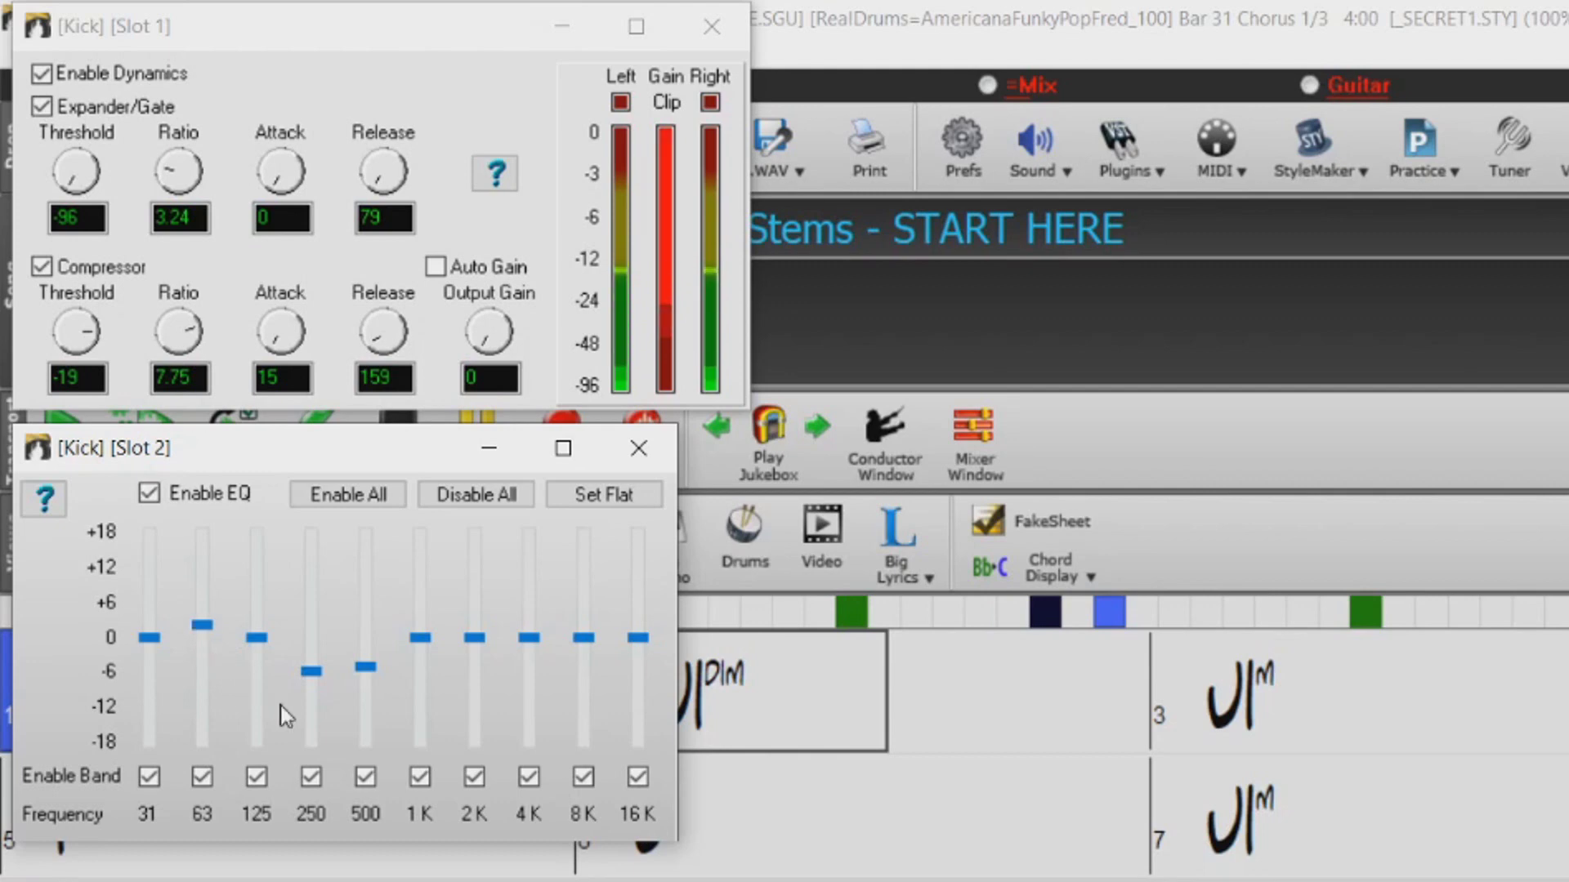
left_click_drag(206, 645, 206, 624)
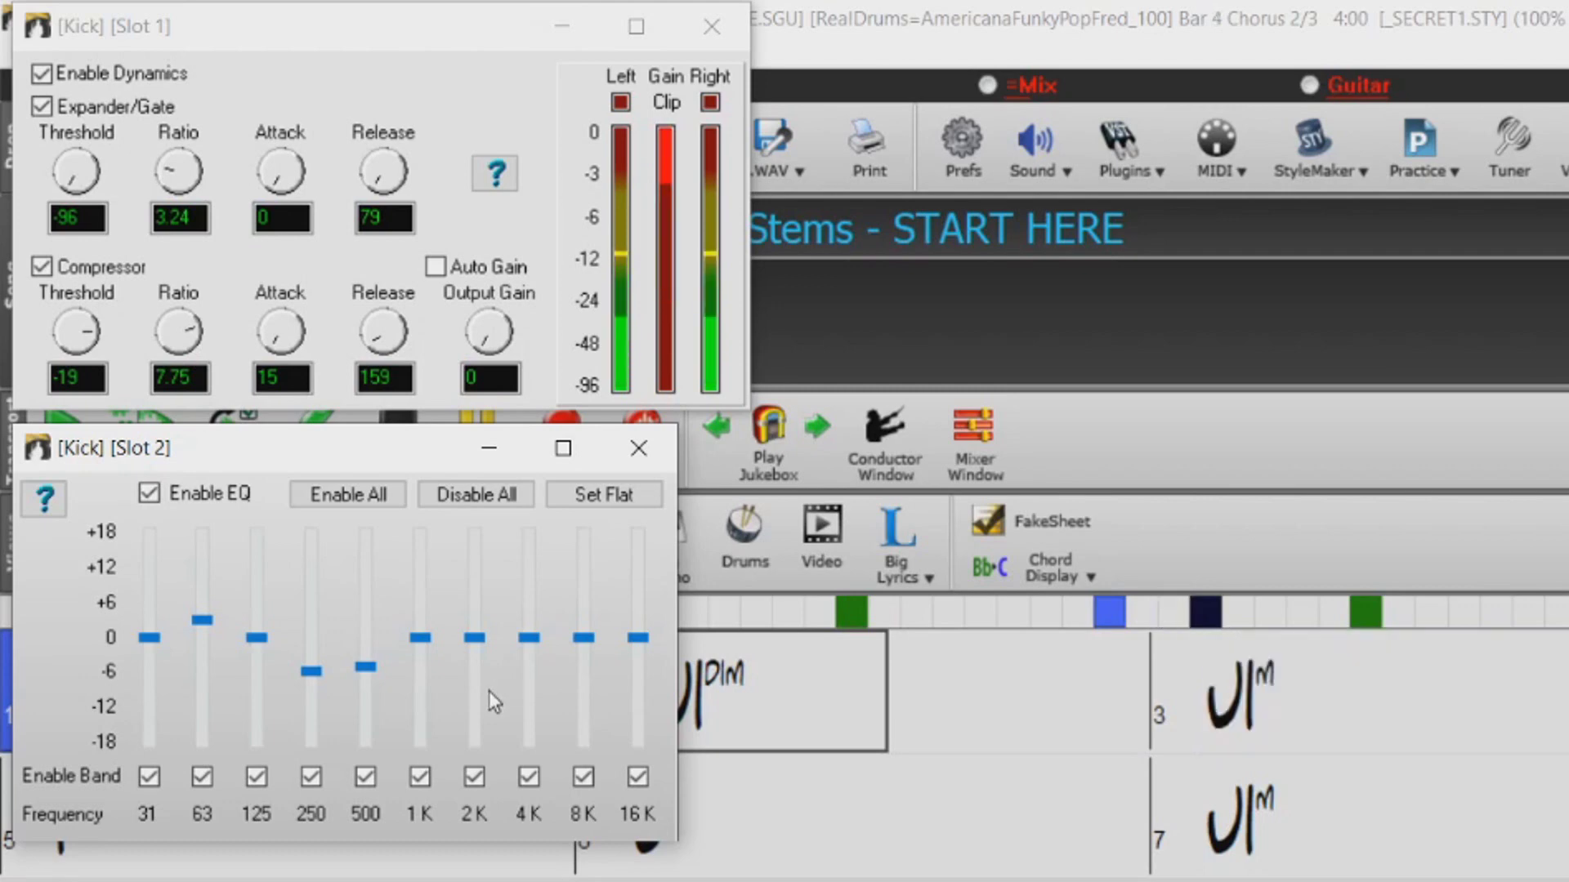
Step: Adjust the Kick EQ to about -4 at 250 Hz, -2 at 500 Hz, +2 at 1 kHz, +6 at 2 kHz, +4 at 8 kHz and +1 at 16 kHz
left_click_drag(430, 636, 423, 641)
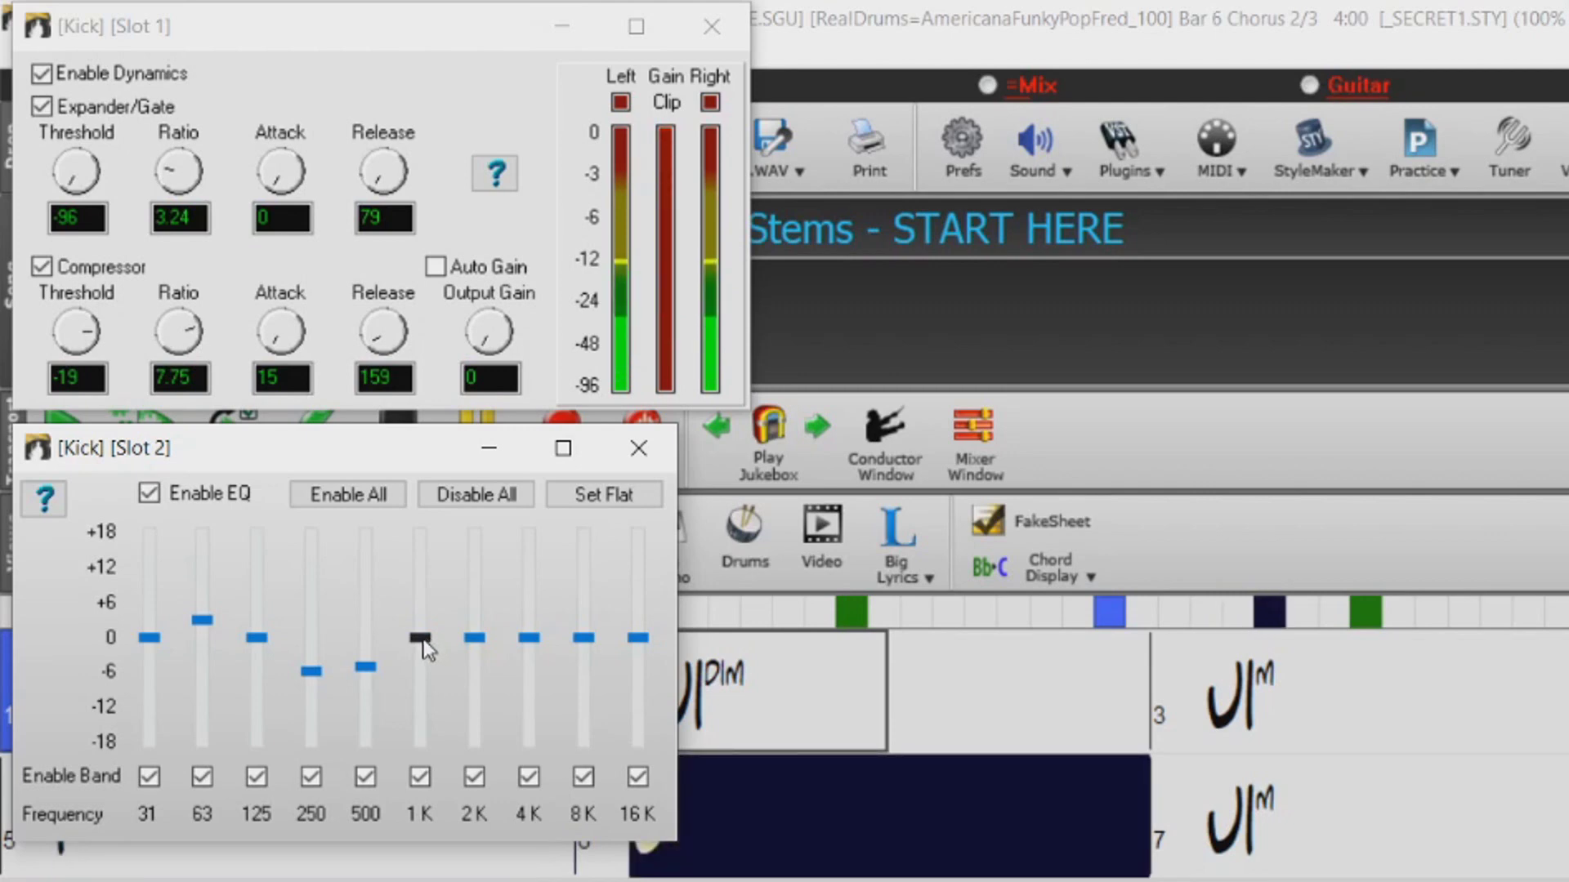
left_click_drag(432, 637, 482, 615)
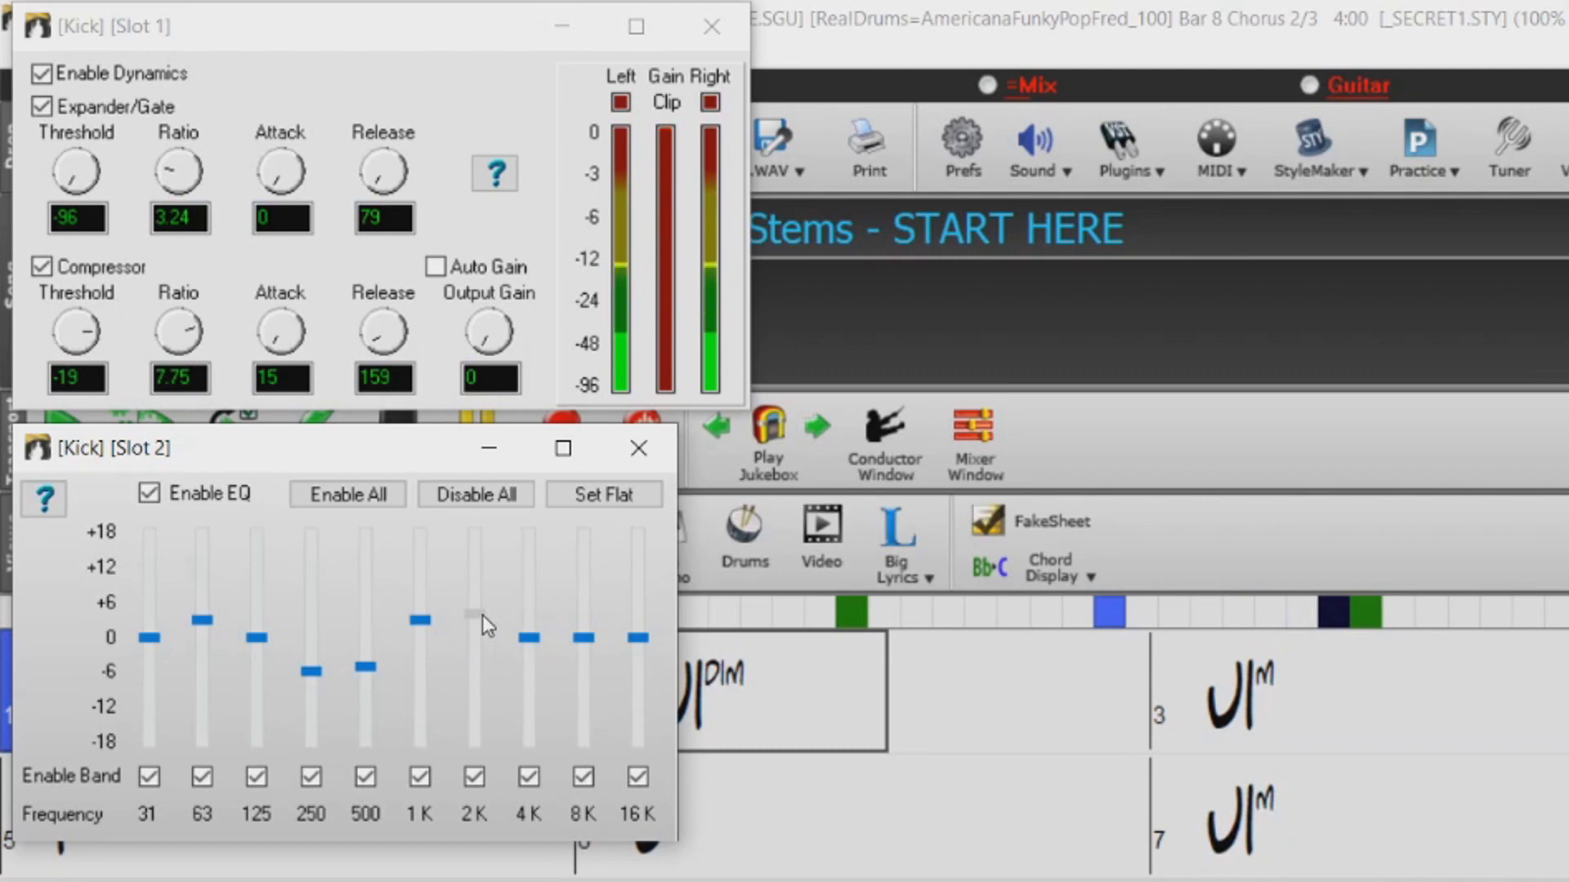
left_click_drag(419, 616, 420, 614)
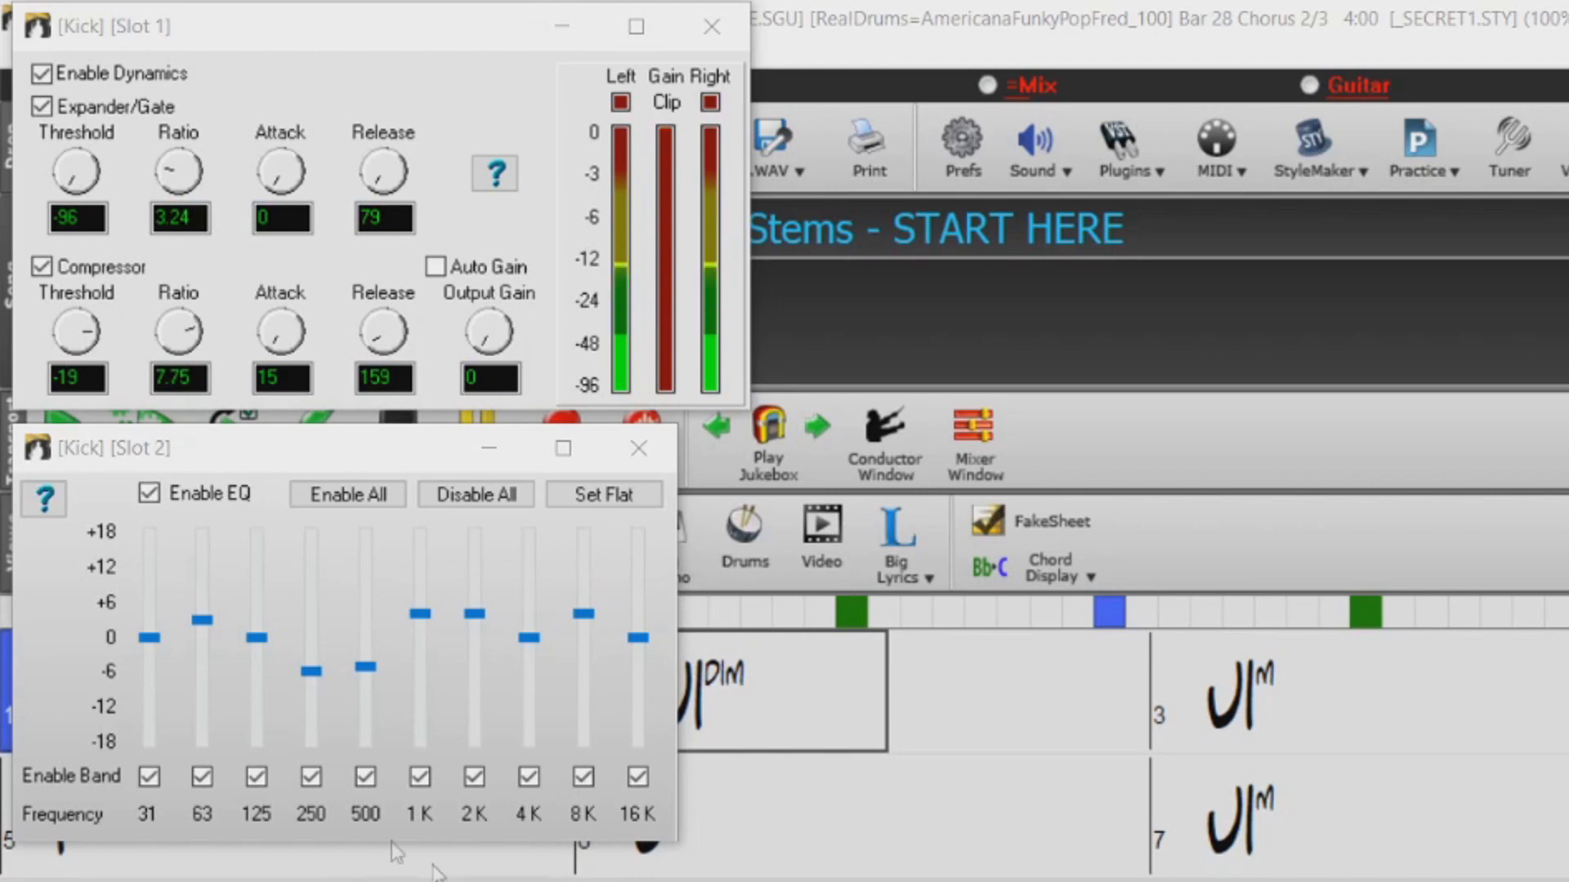
left_click_drag(311, 674, 373, 658)
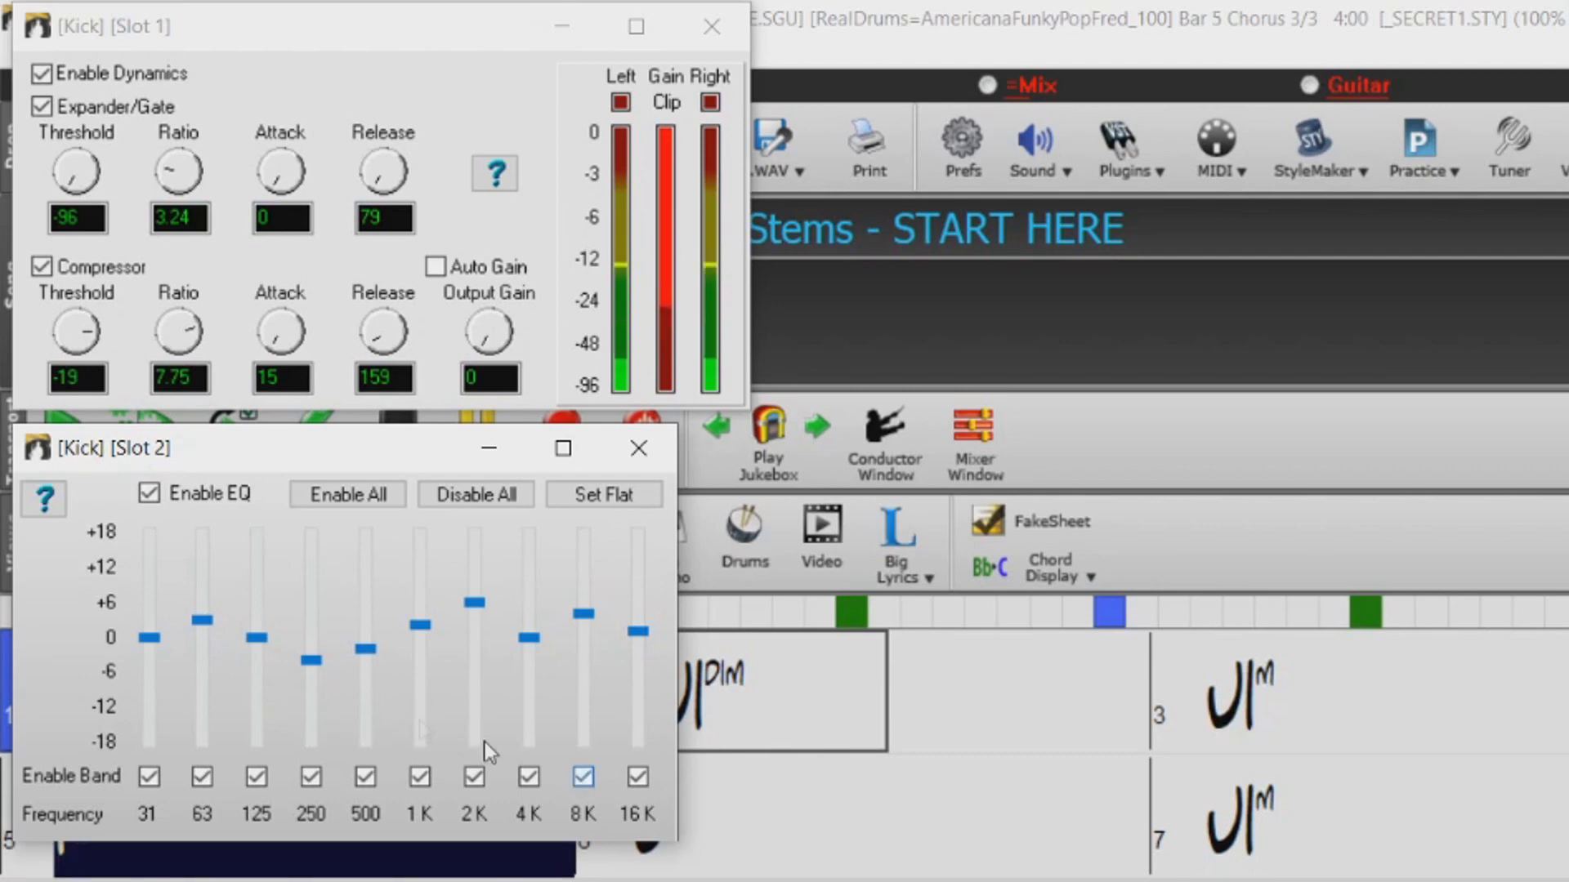
left_click_drag(151, 637, 199, 626)
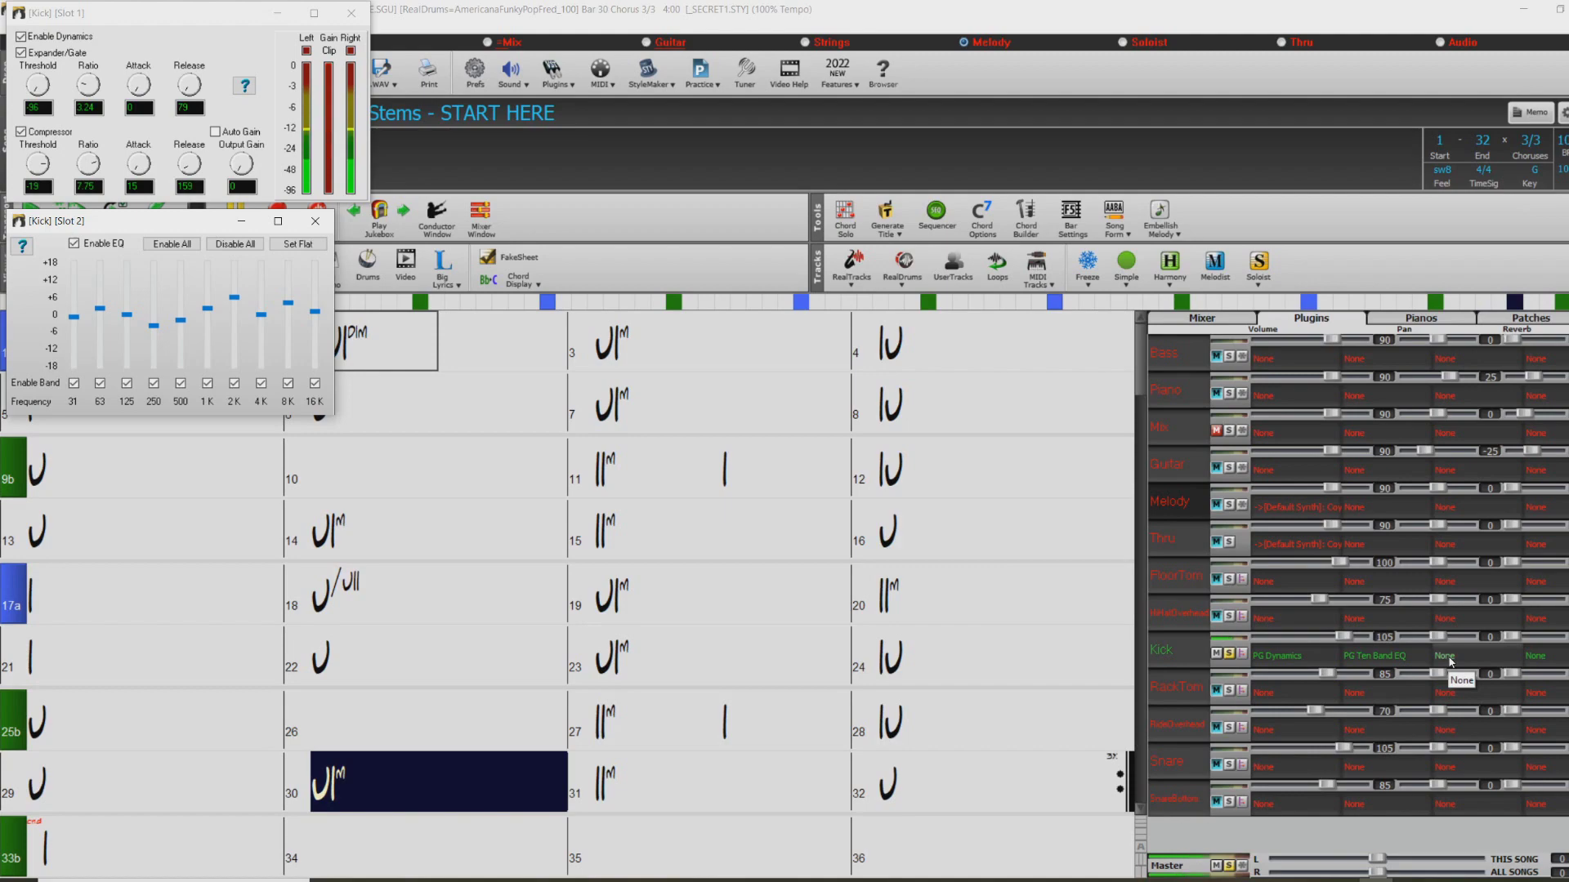
Step: Add the PG Distortion plugin in the Kick's third plugin slot
left_click(1450, 660)
left_click(1480, 678)
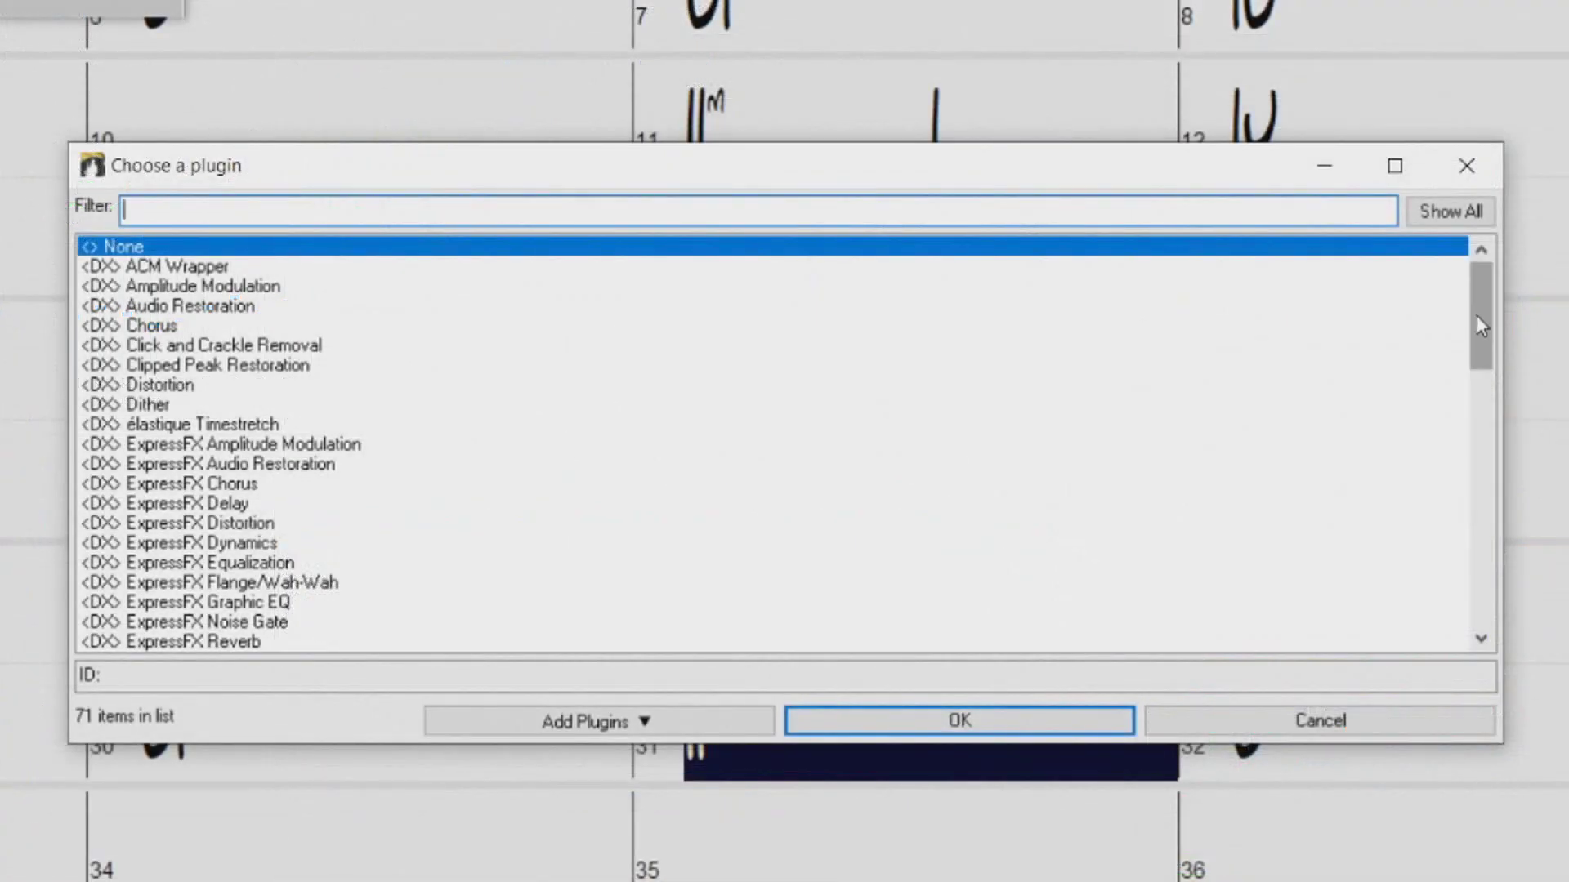
left_click_drag(1481, 327, 1469, 473)
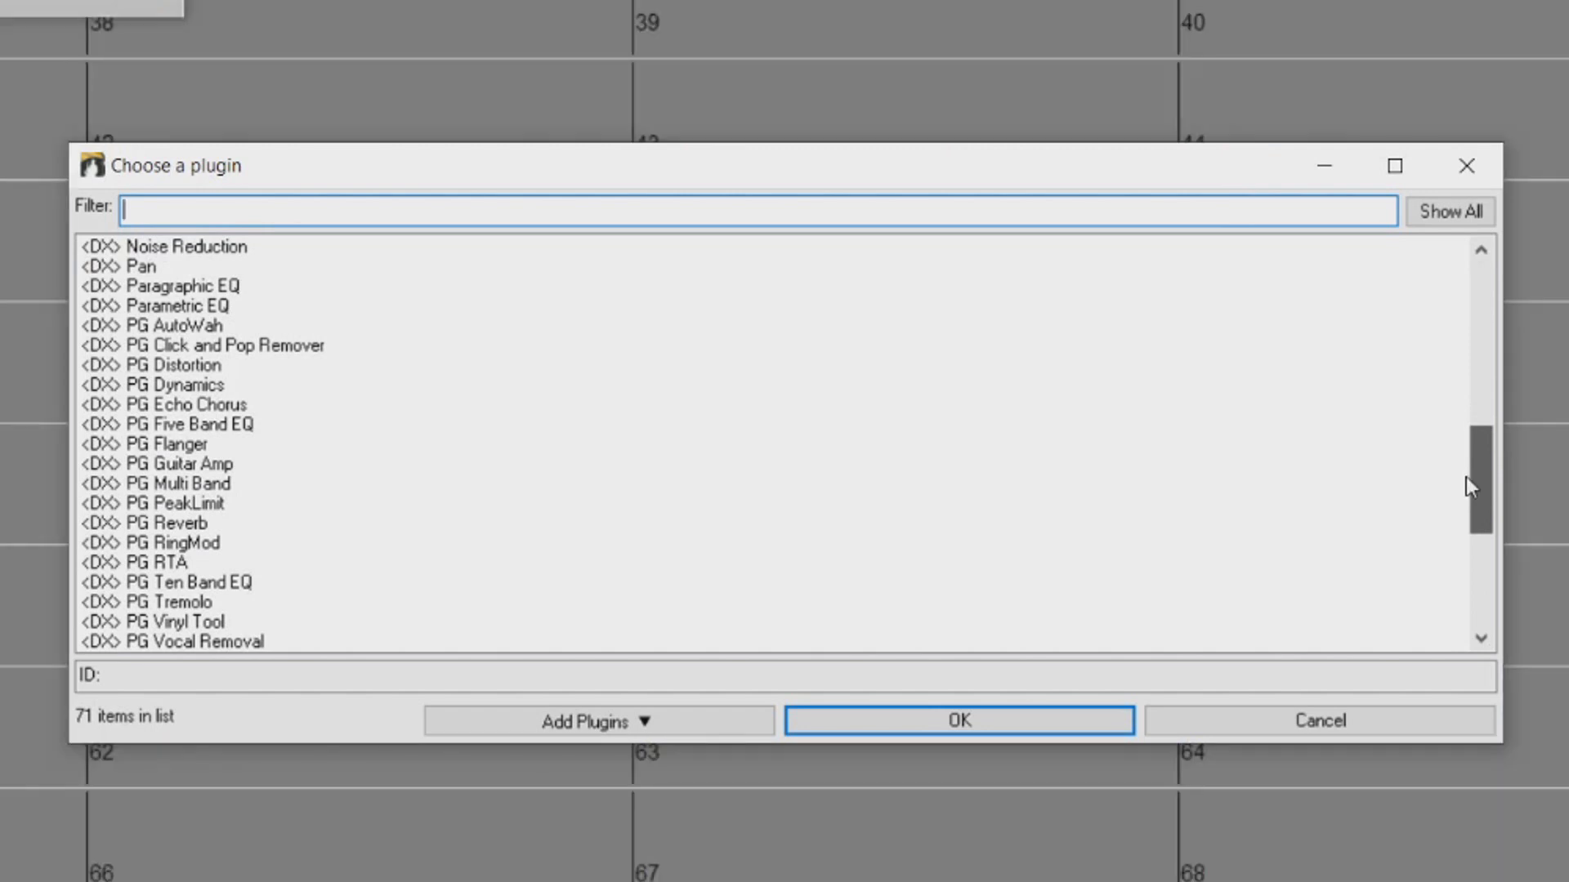
left_click_drag(1466, 478, 1465, 480)
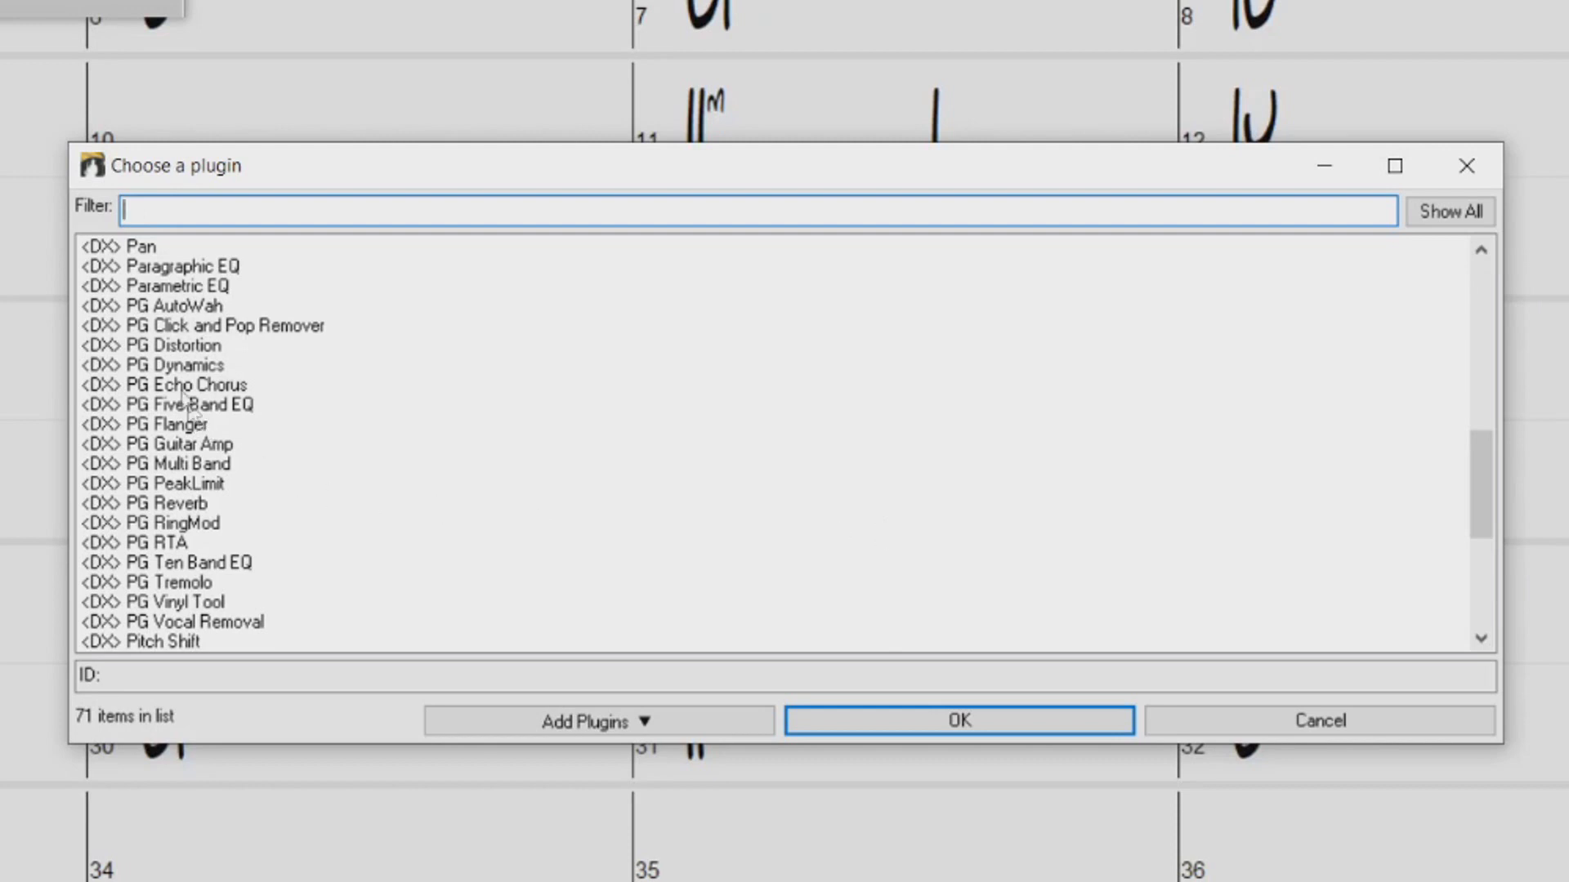
left_click(190, 346)
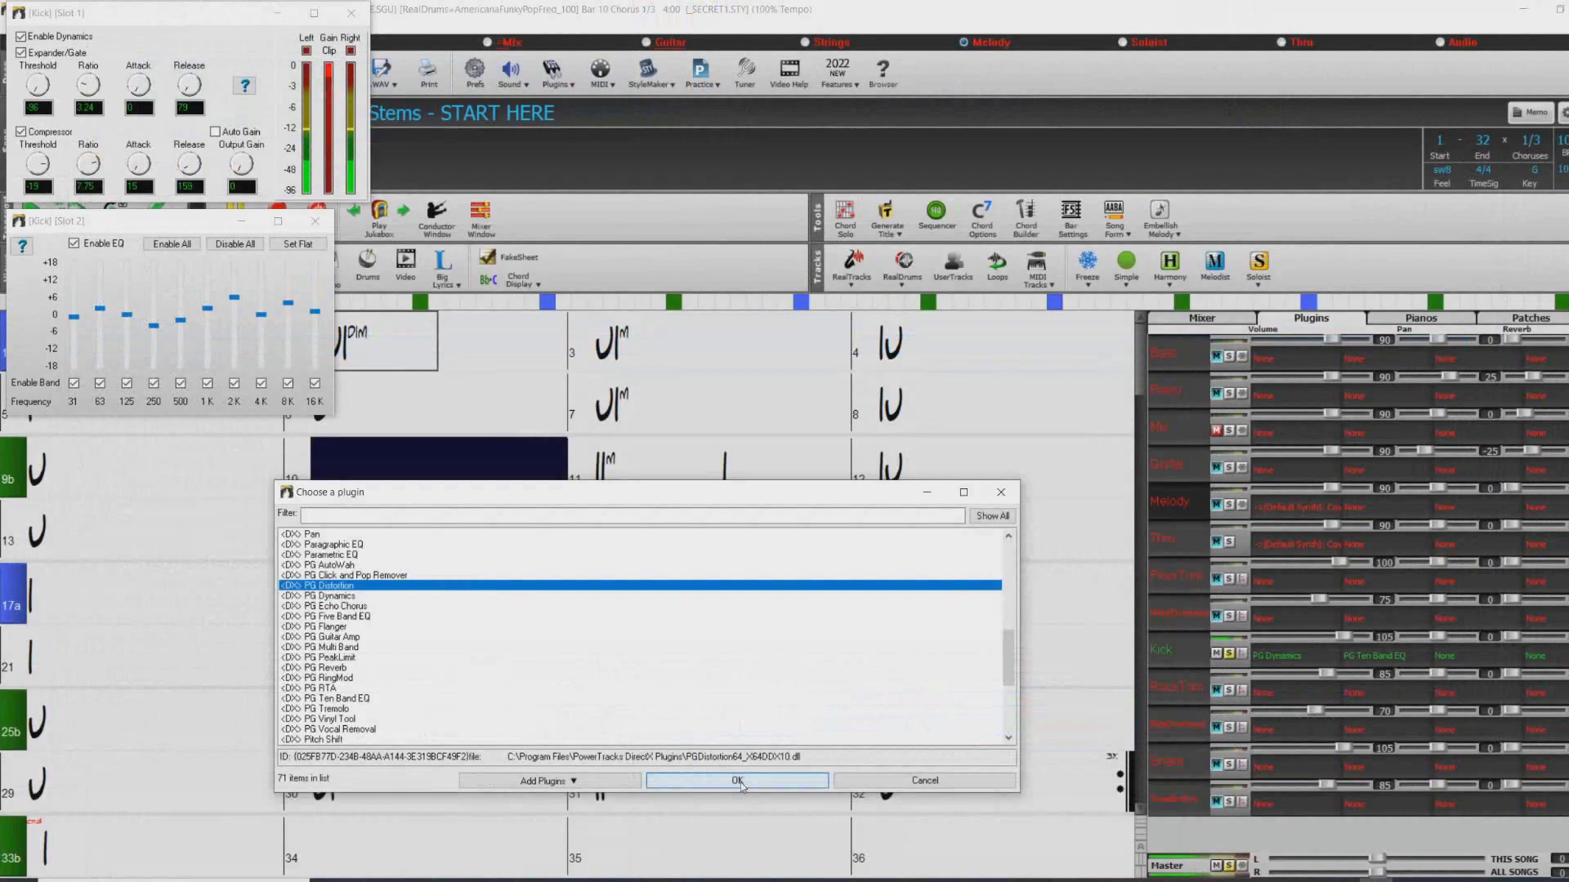
left_click(959, 721)
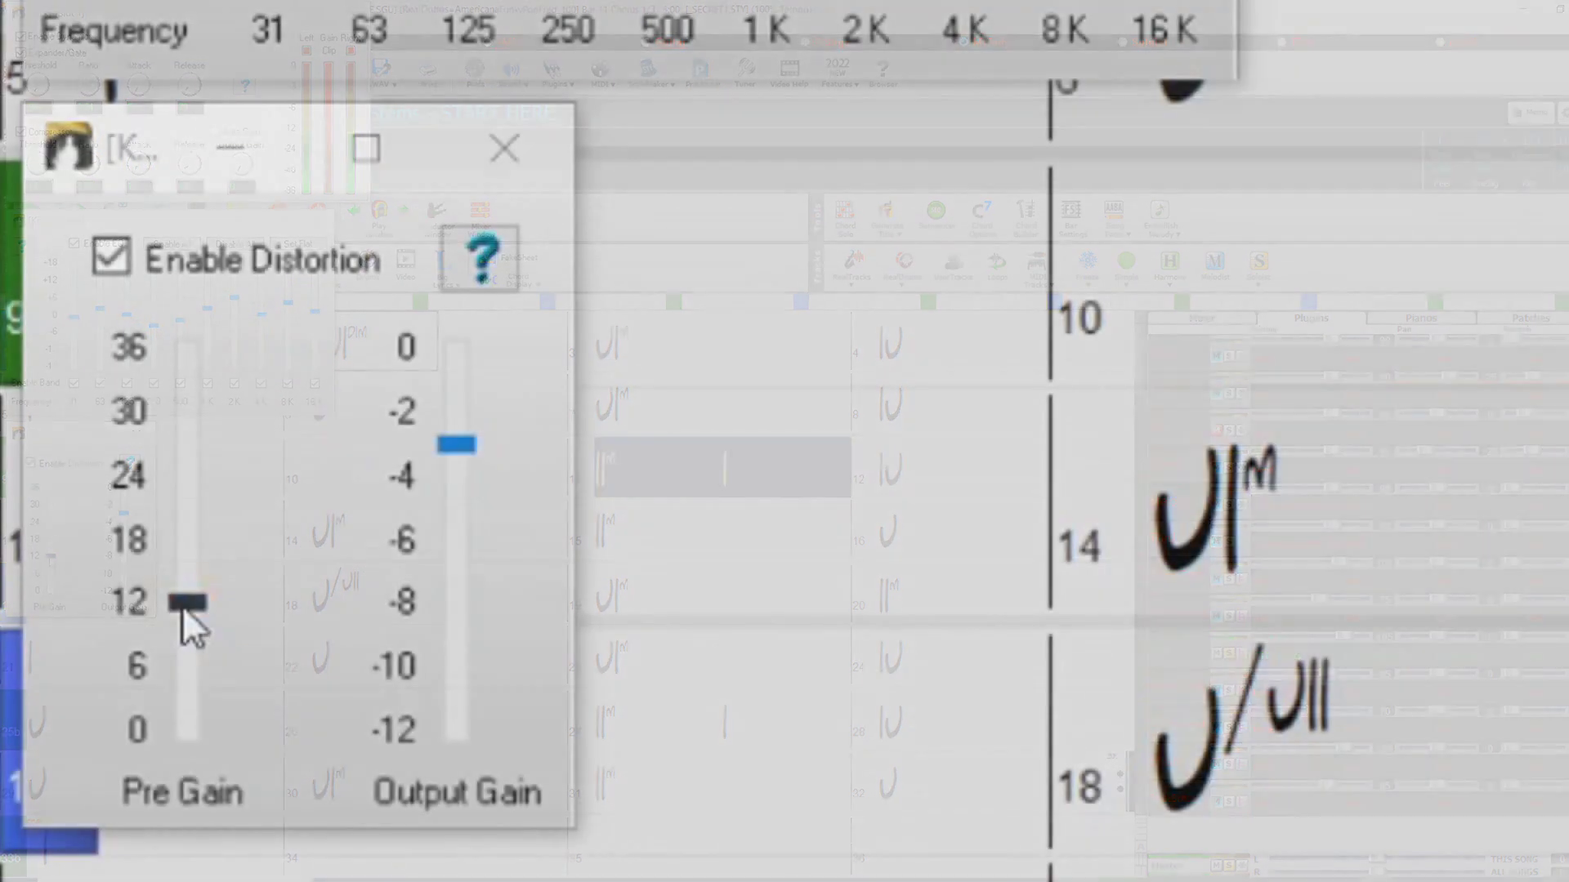
Step: Set the Kick distortion's pre gain to about 9 and its output gain to about -7
left_click_drag(52, 562, 53, 563)
mouse_move(188, 624)
left_mouse_down()
mouse_move(200, 449)
mouse_move(180, 629)
left_mouse_up()
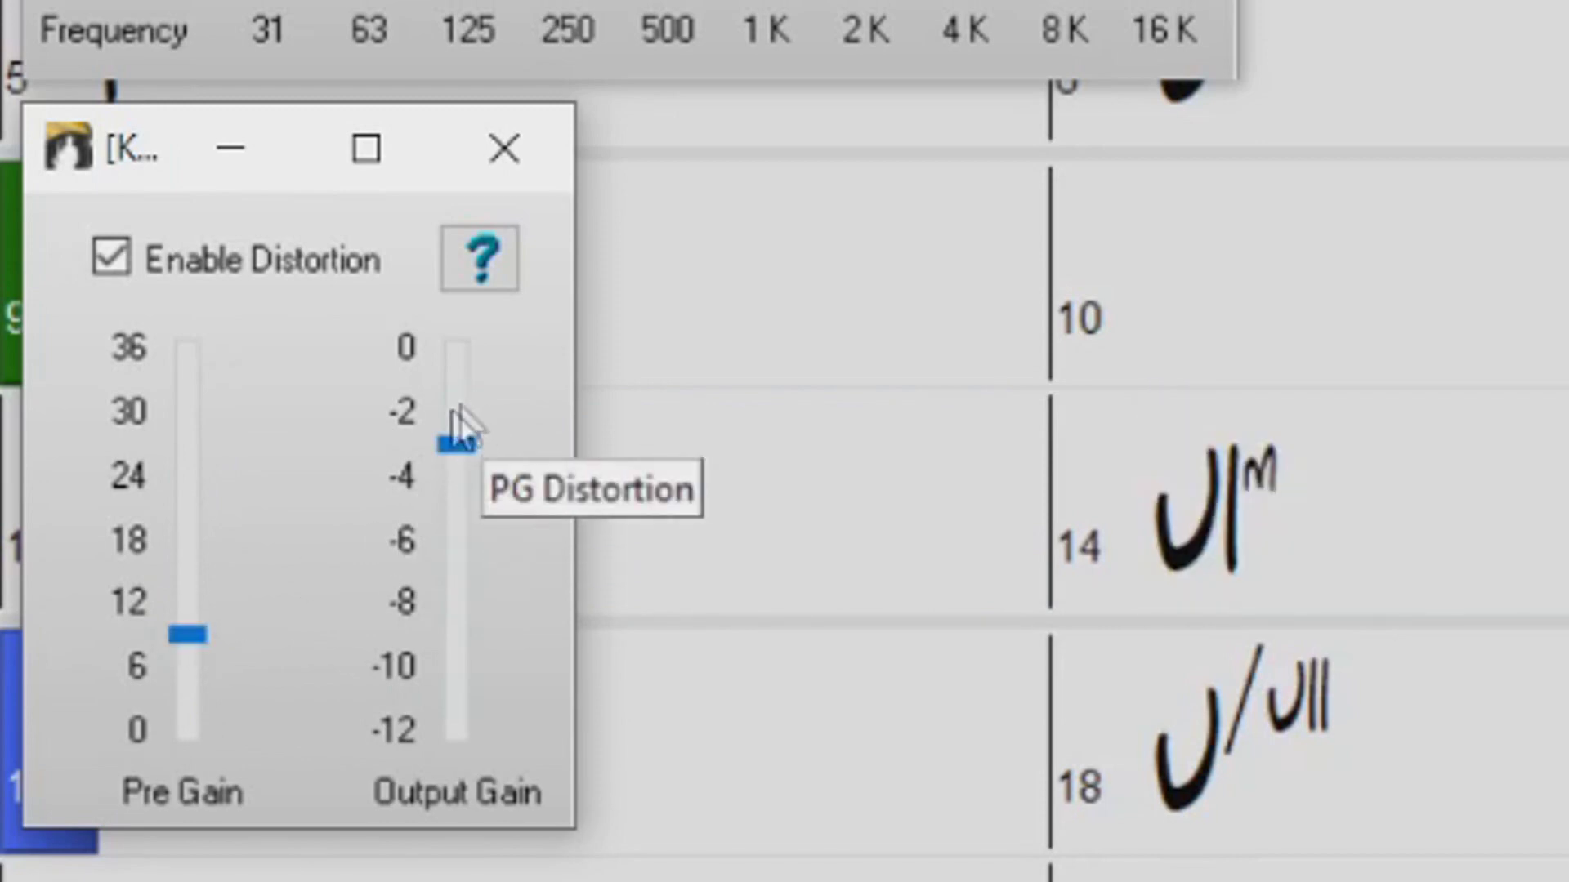
left_click_drag(455, 443, 458, 557)
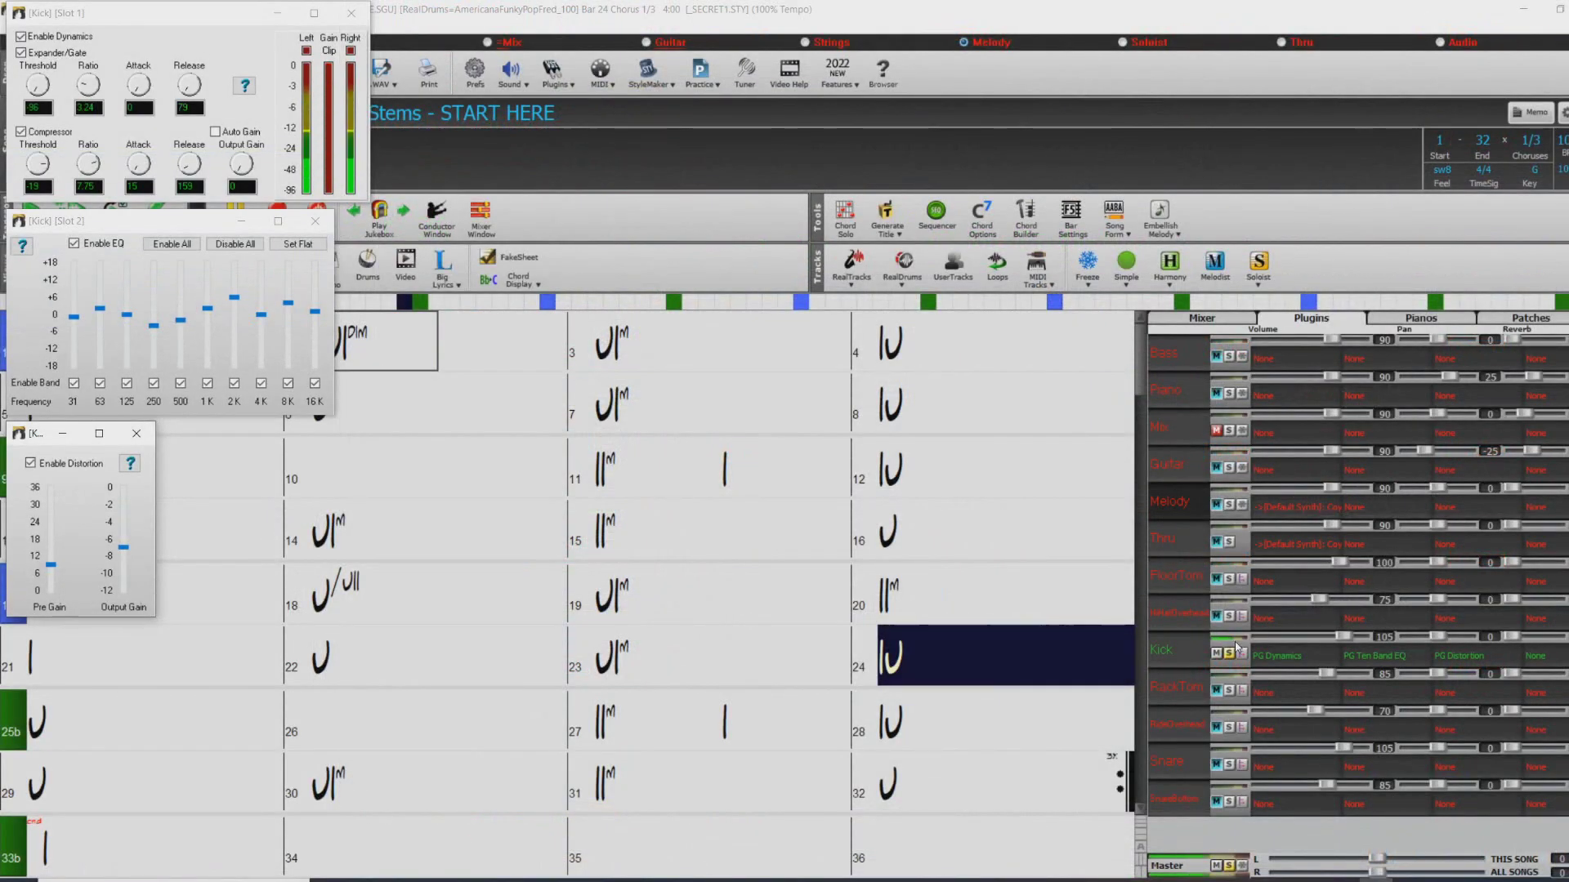
Step: Select bar 19 in the chord sheet and solo the Snare in place of the Kick
left_click(657, 594)
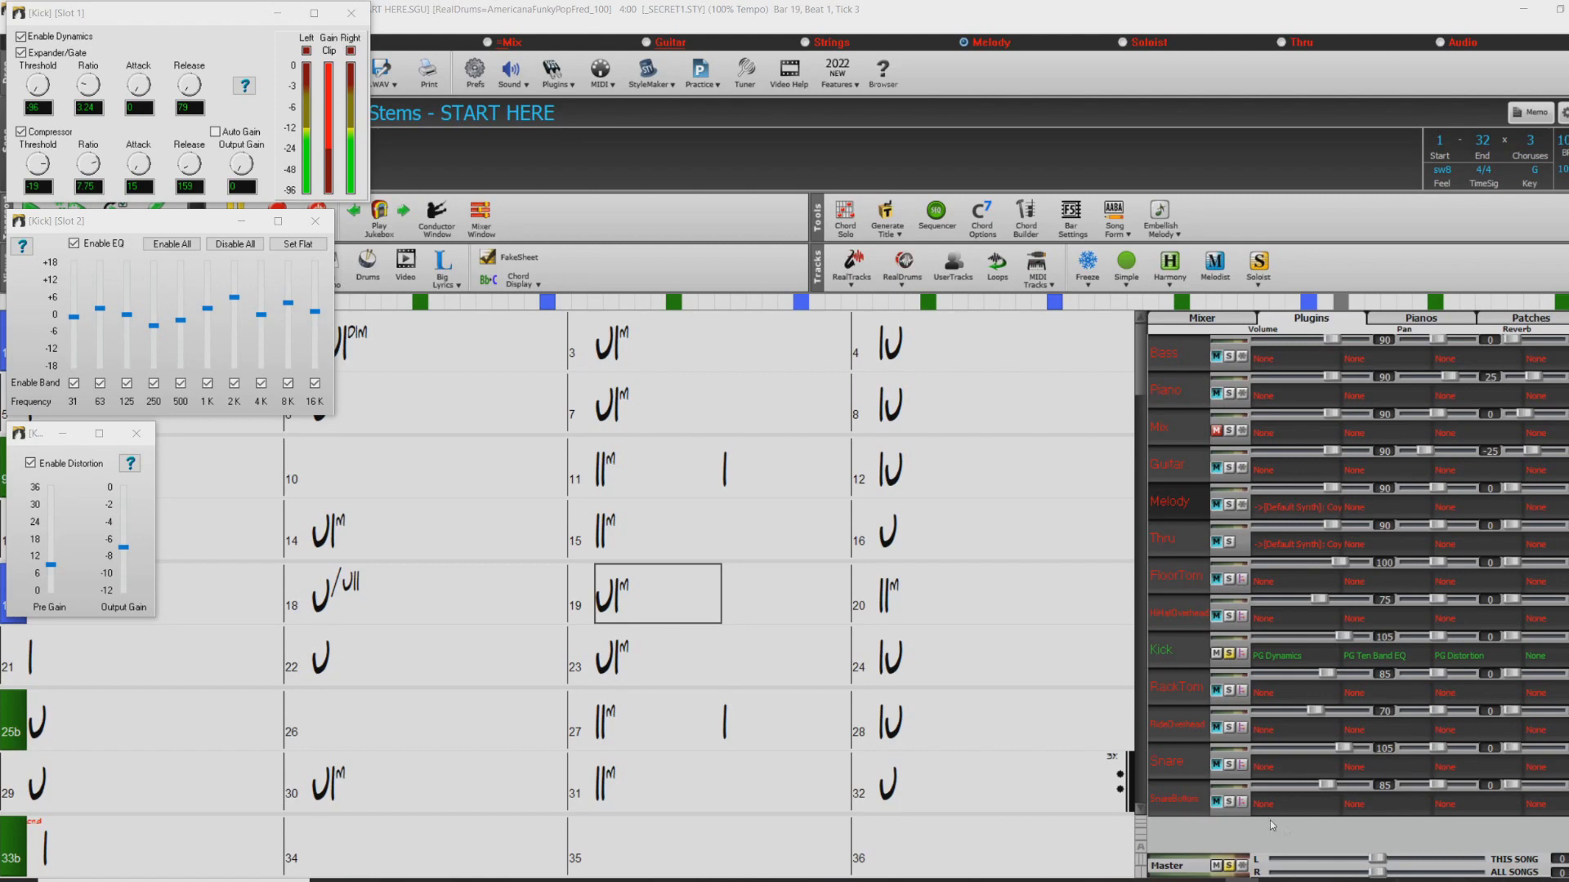
left_click(1228, 765)
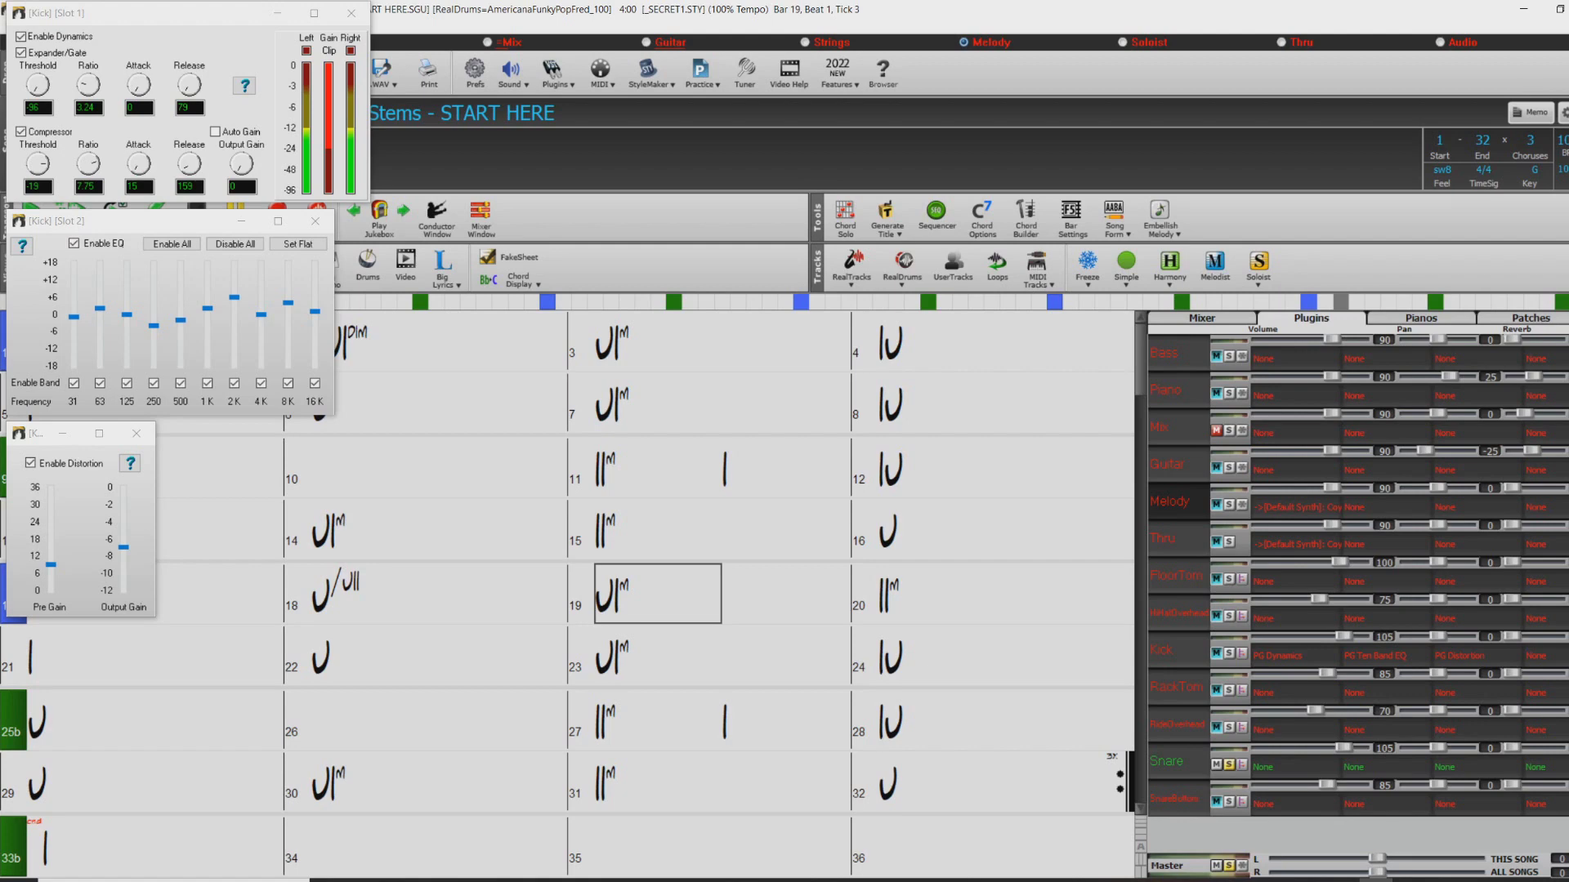
left_click(1228, 801)
Step: Add the PG Dynamics plugin in the Snare's first plugin slot
left_click(1282, 766)
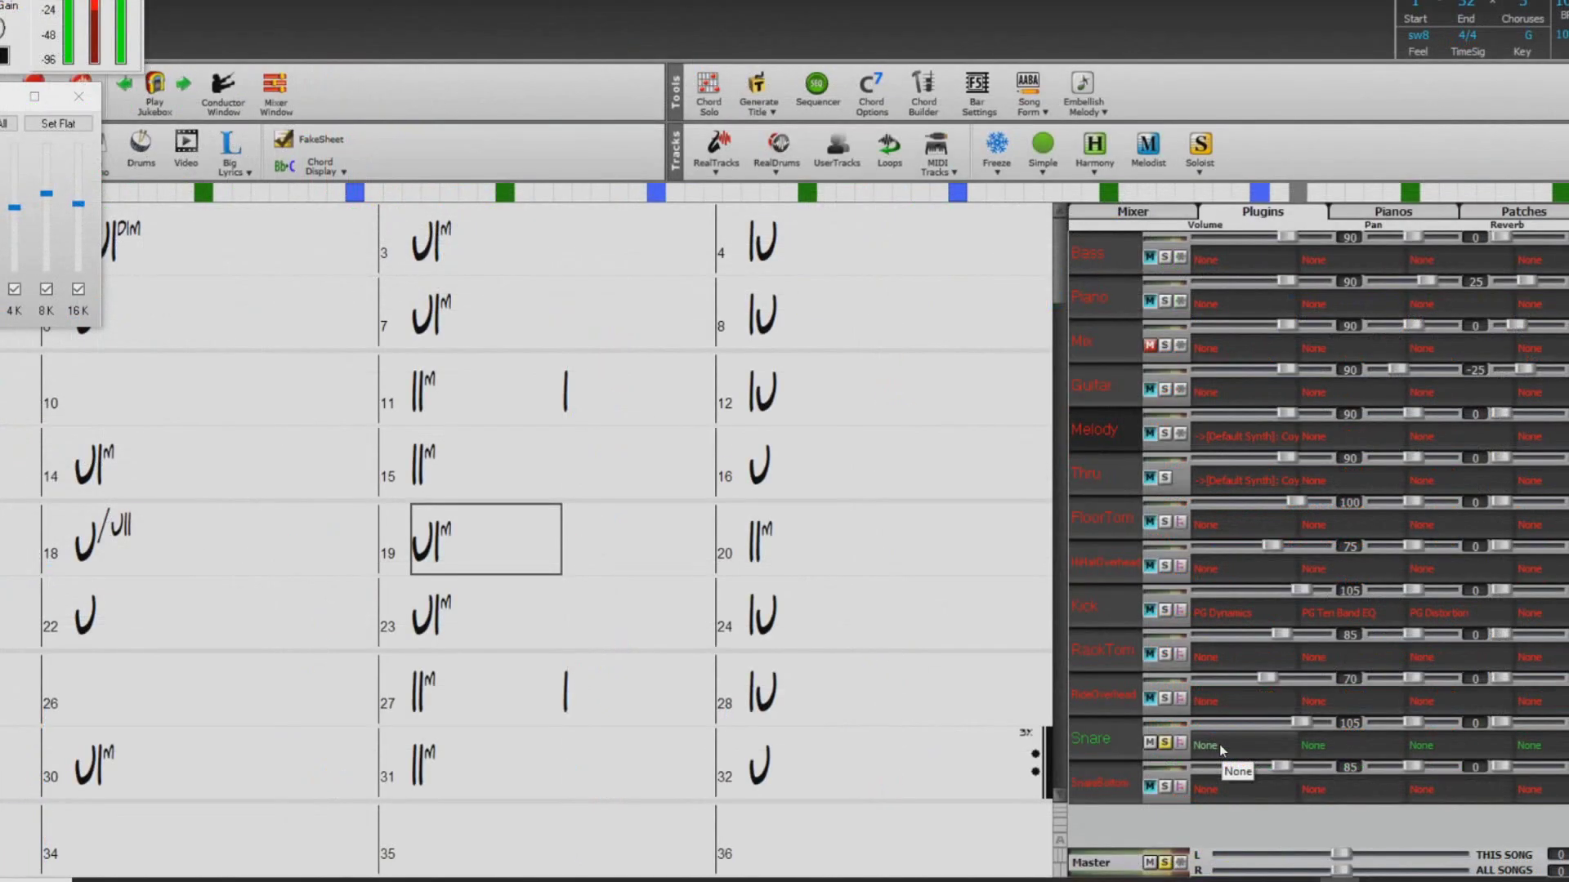
left_click(1222, 750)
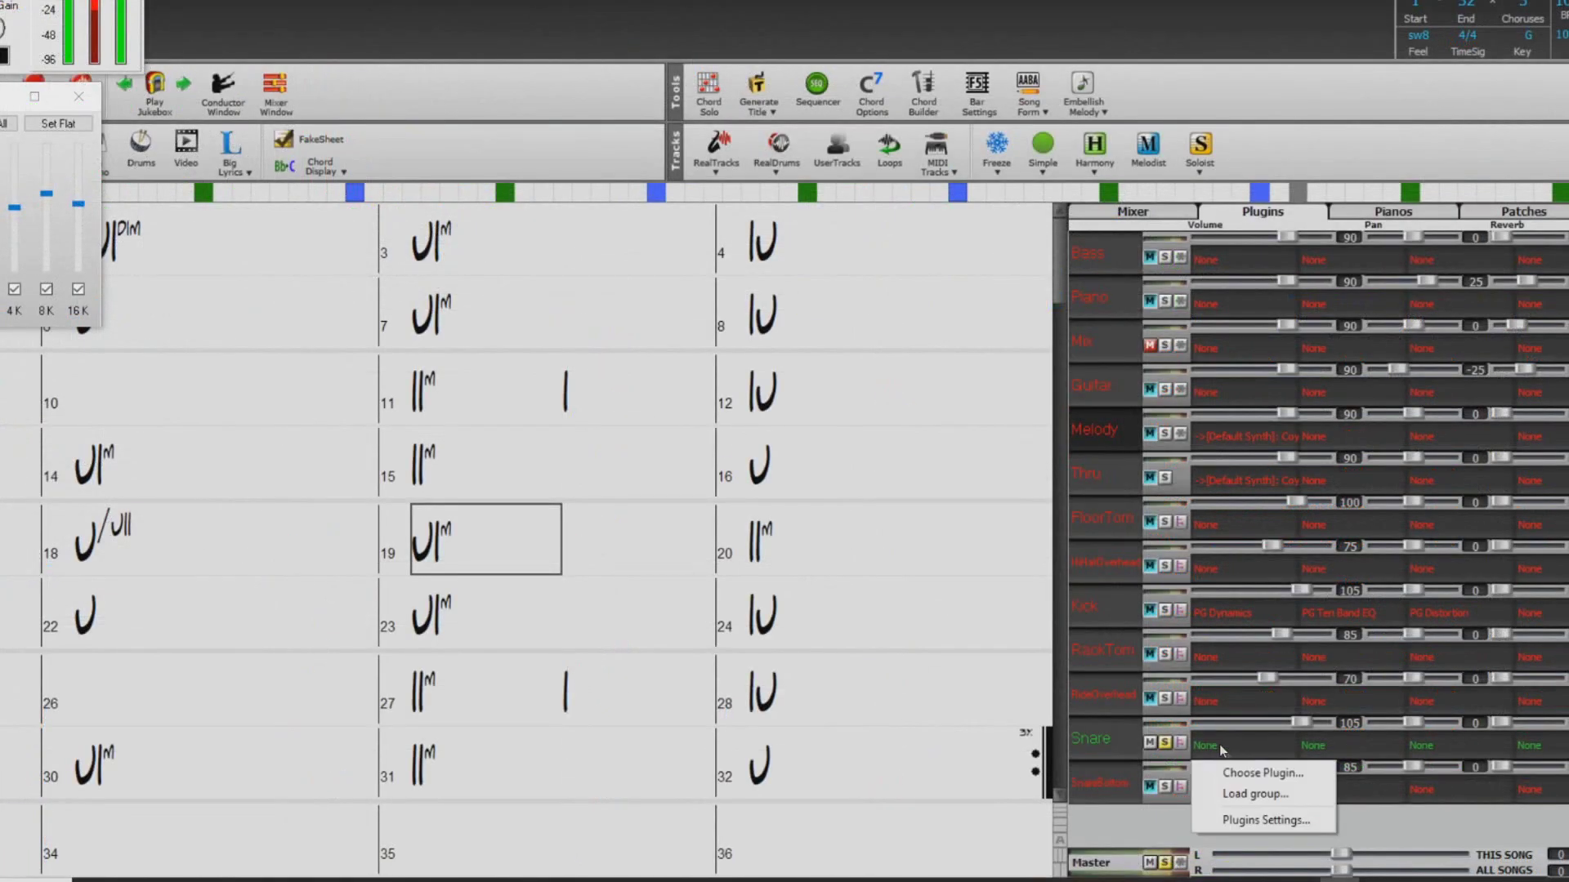
left_click(1255, 774)
left_click_drag(902, 519, 903, 633)
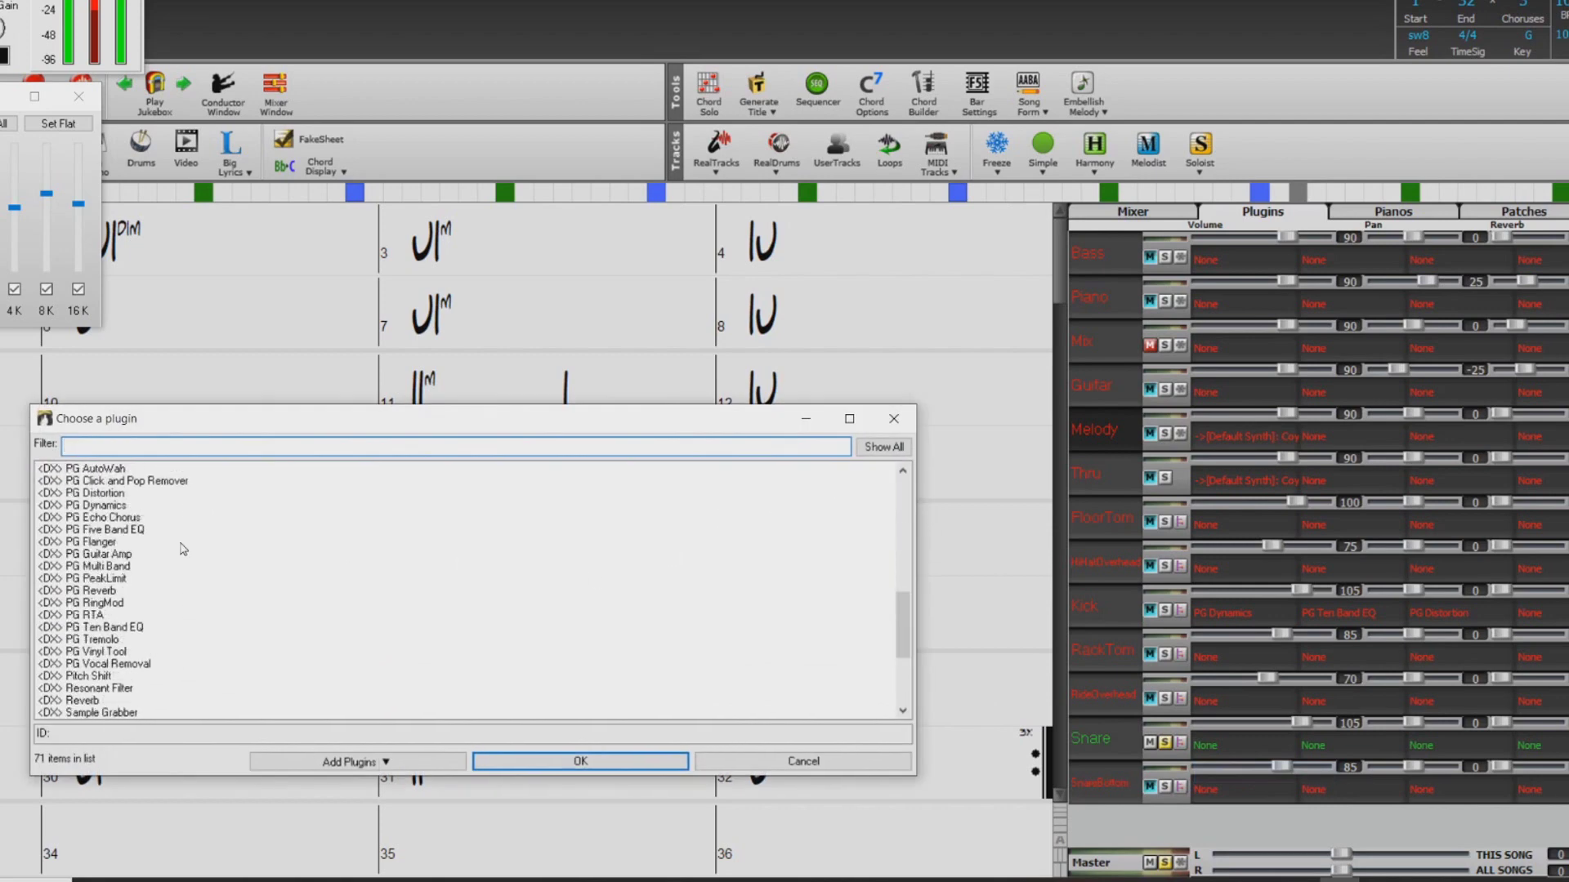
left_click(163, 505)
left_click(633, 763)
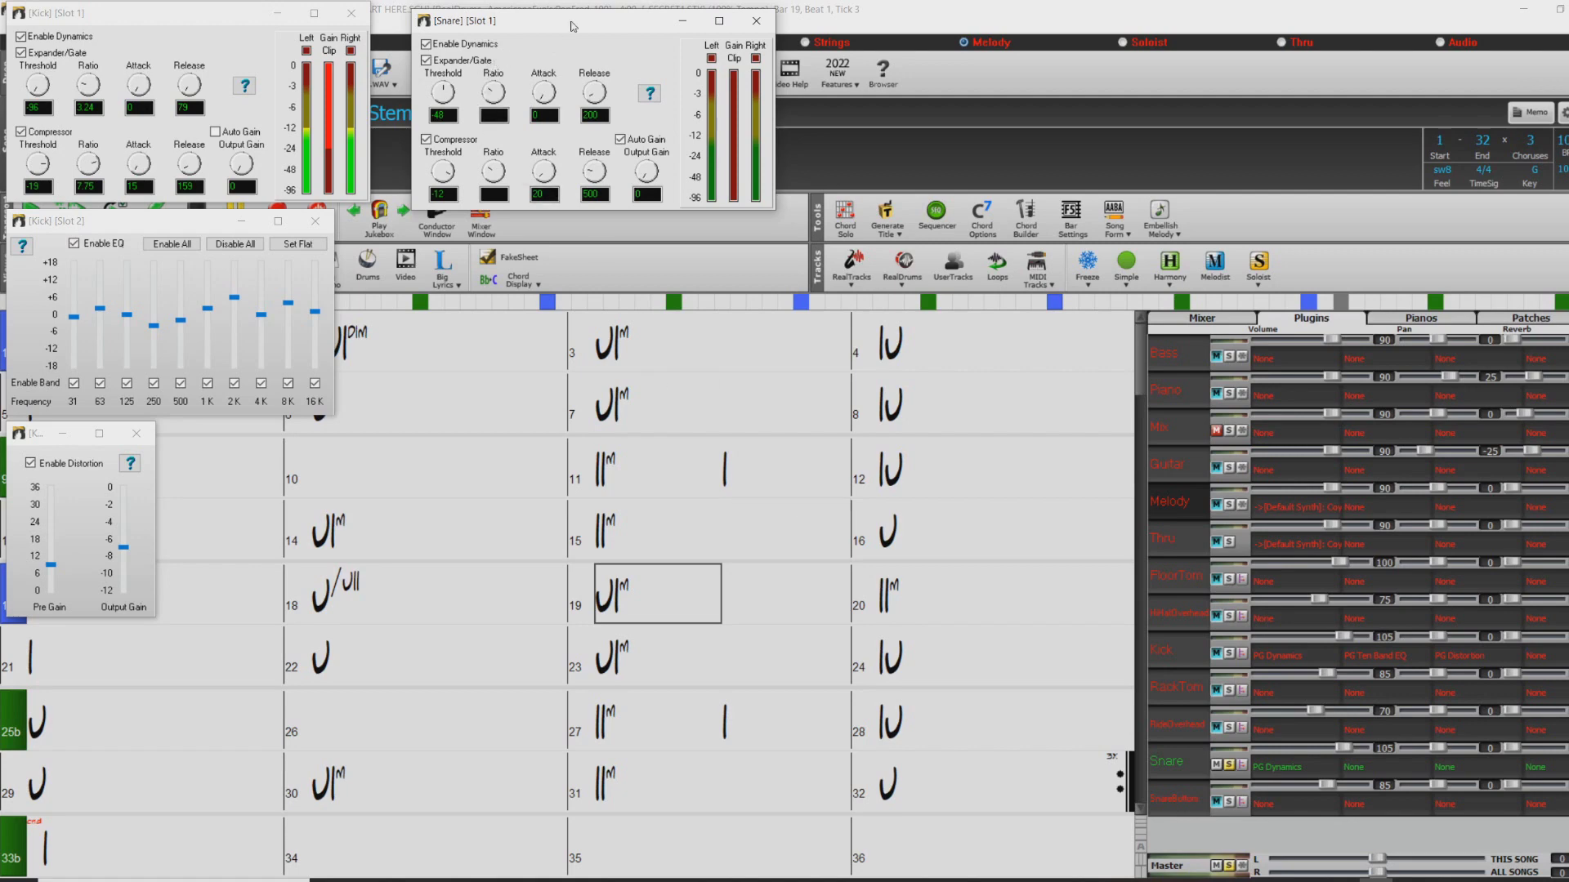
Step: Place the Snare dynamics window beside the Kick's, disable its compressor and select bar 2 in the chord sheet
left_click_drag(572, 25, 545, 23)
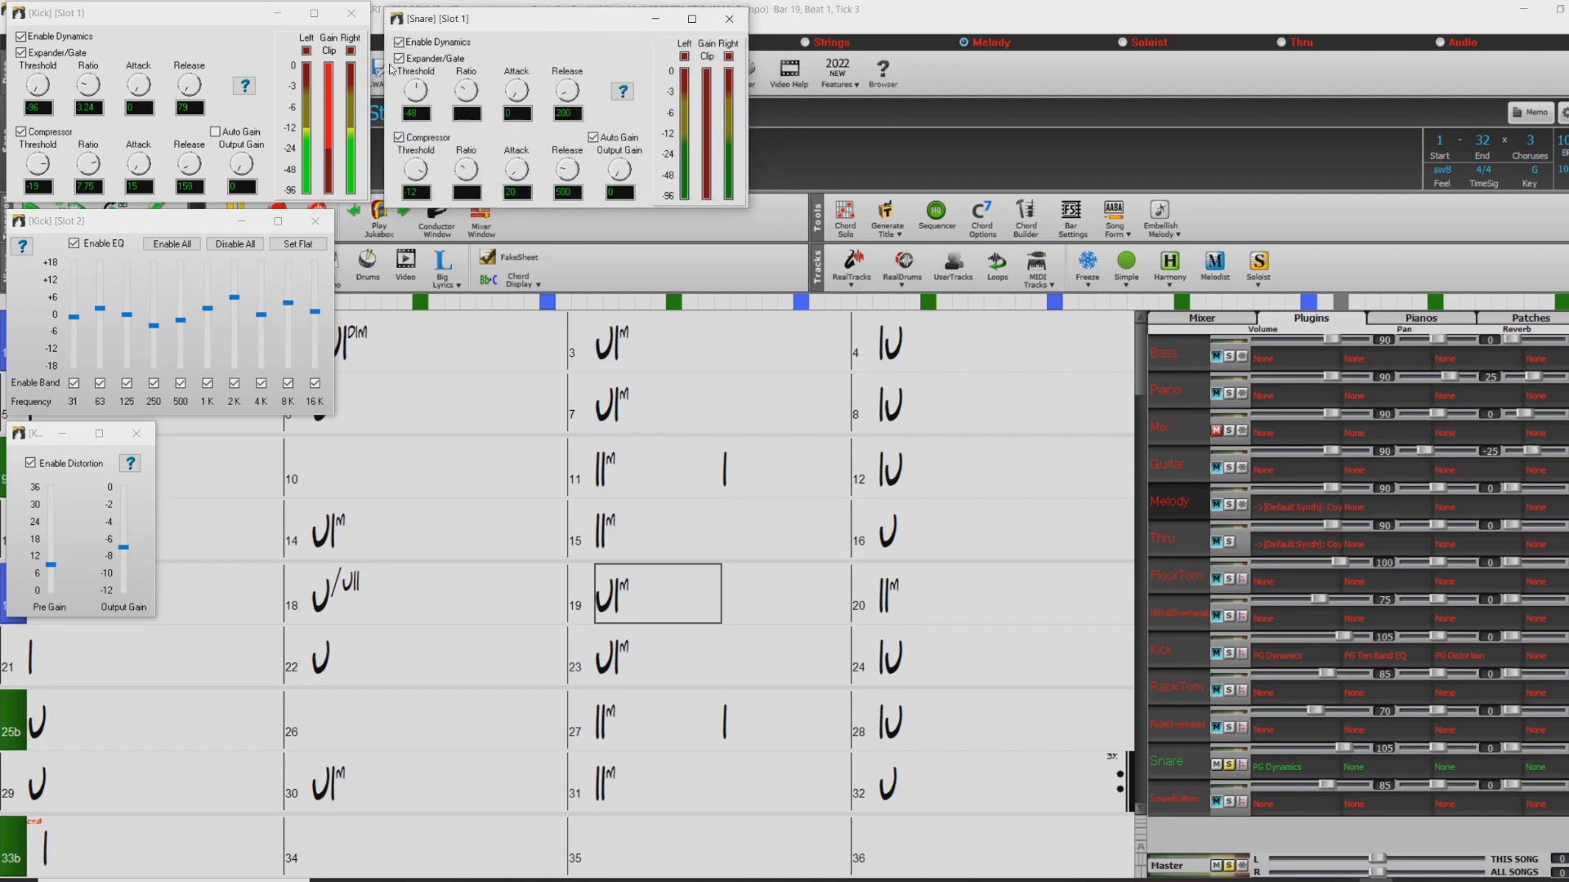
left_click(399, 138)
left_click(412, 346)
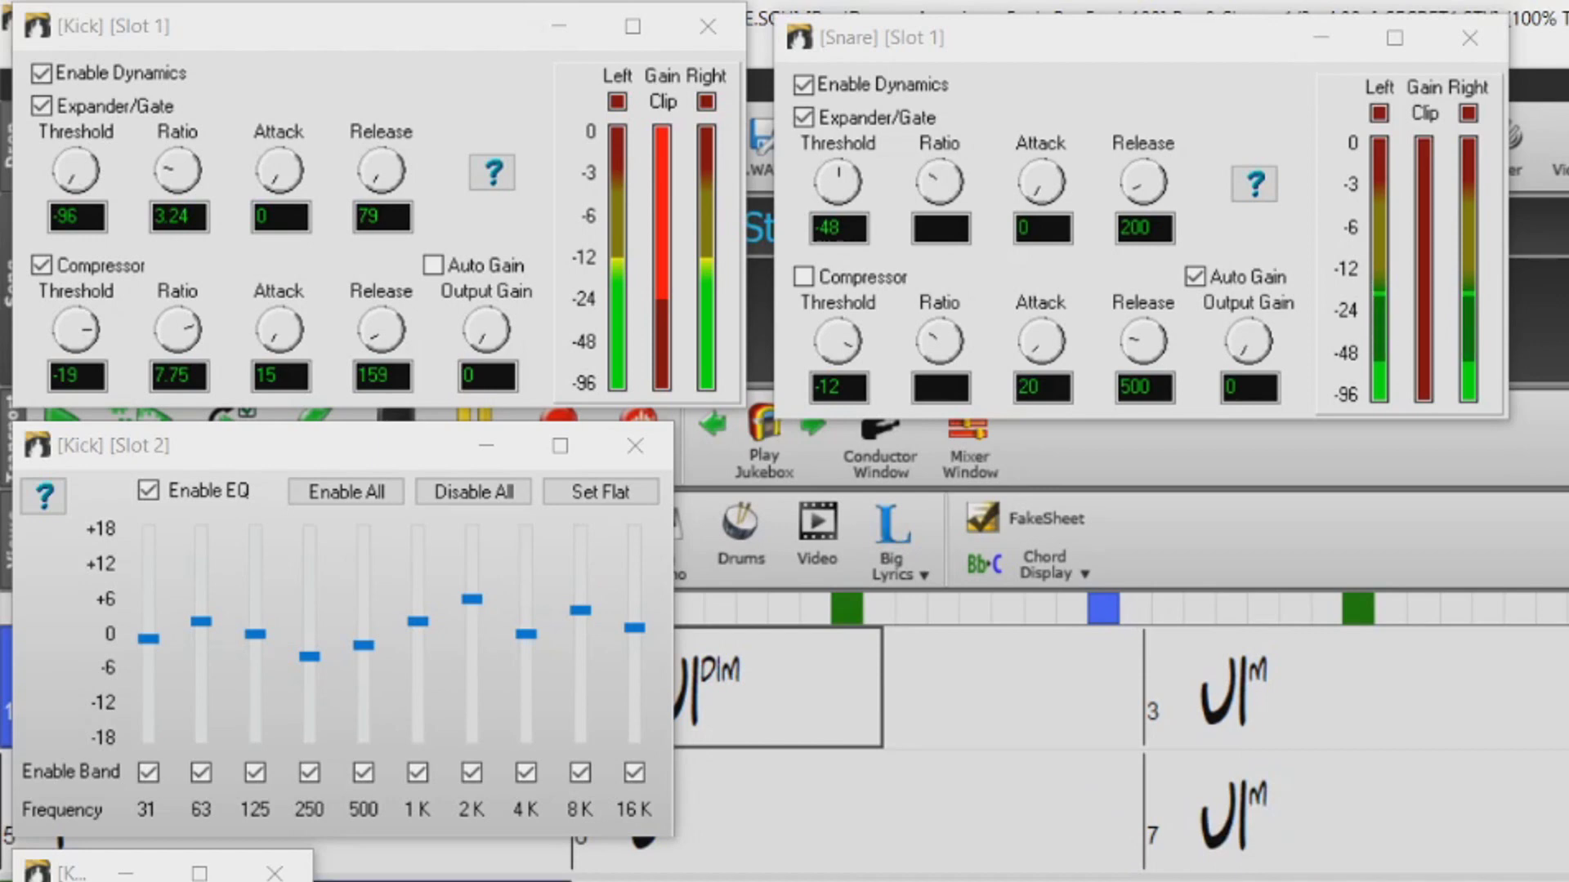
Step: Set the Snare expander/gate's threshold to -22, ratio to 2.29 and release to 350
left_click_drag(850, 200, 852, 188)
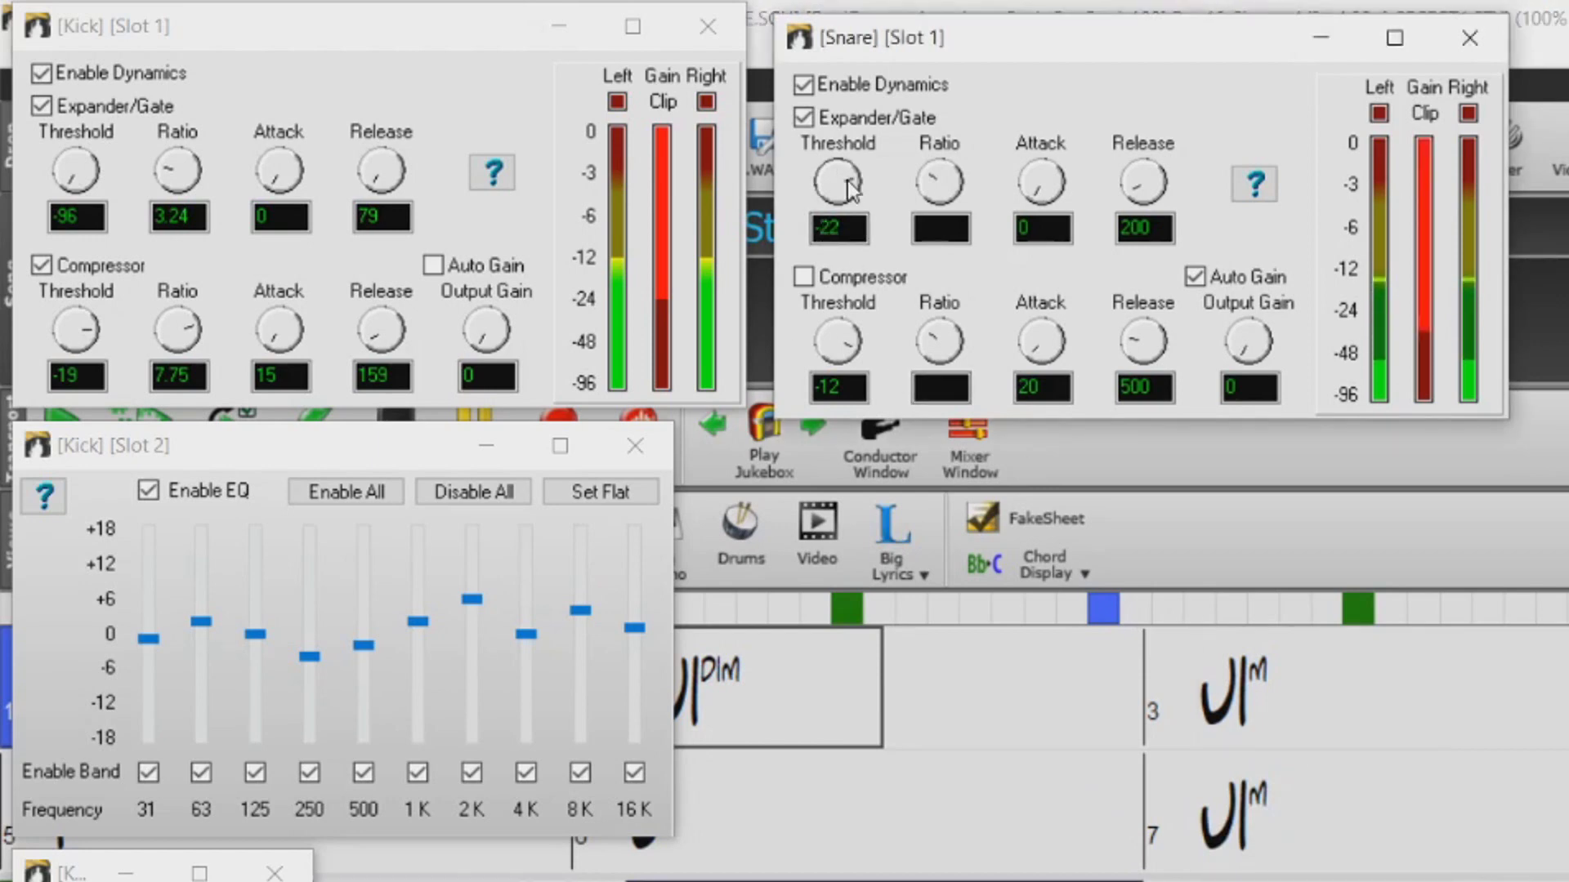
left_click_drag(952, 181, 926, 196)
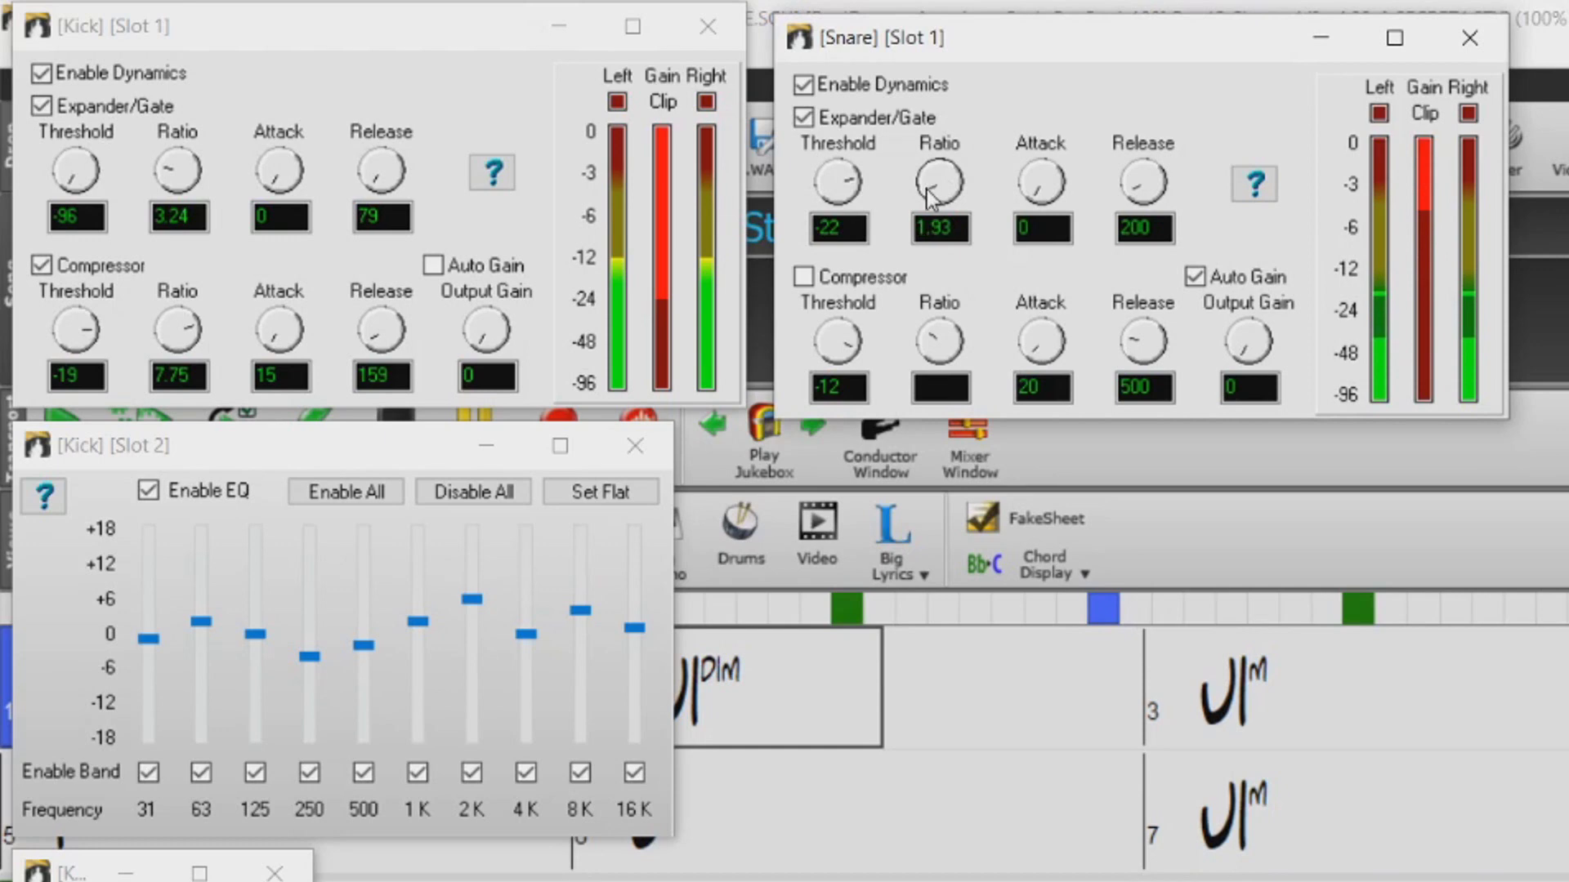
left_click_drag(924, 190, 926, 199)
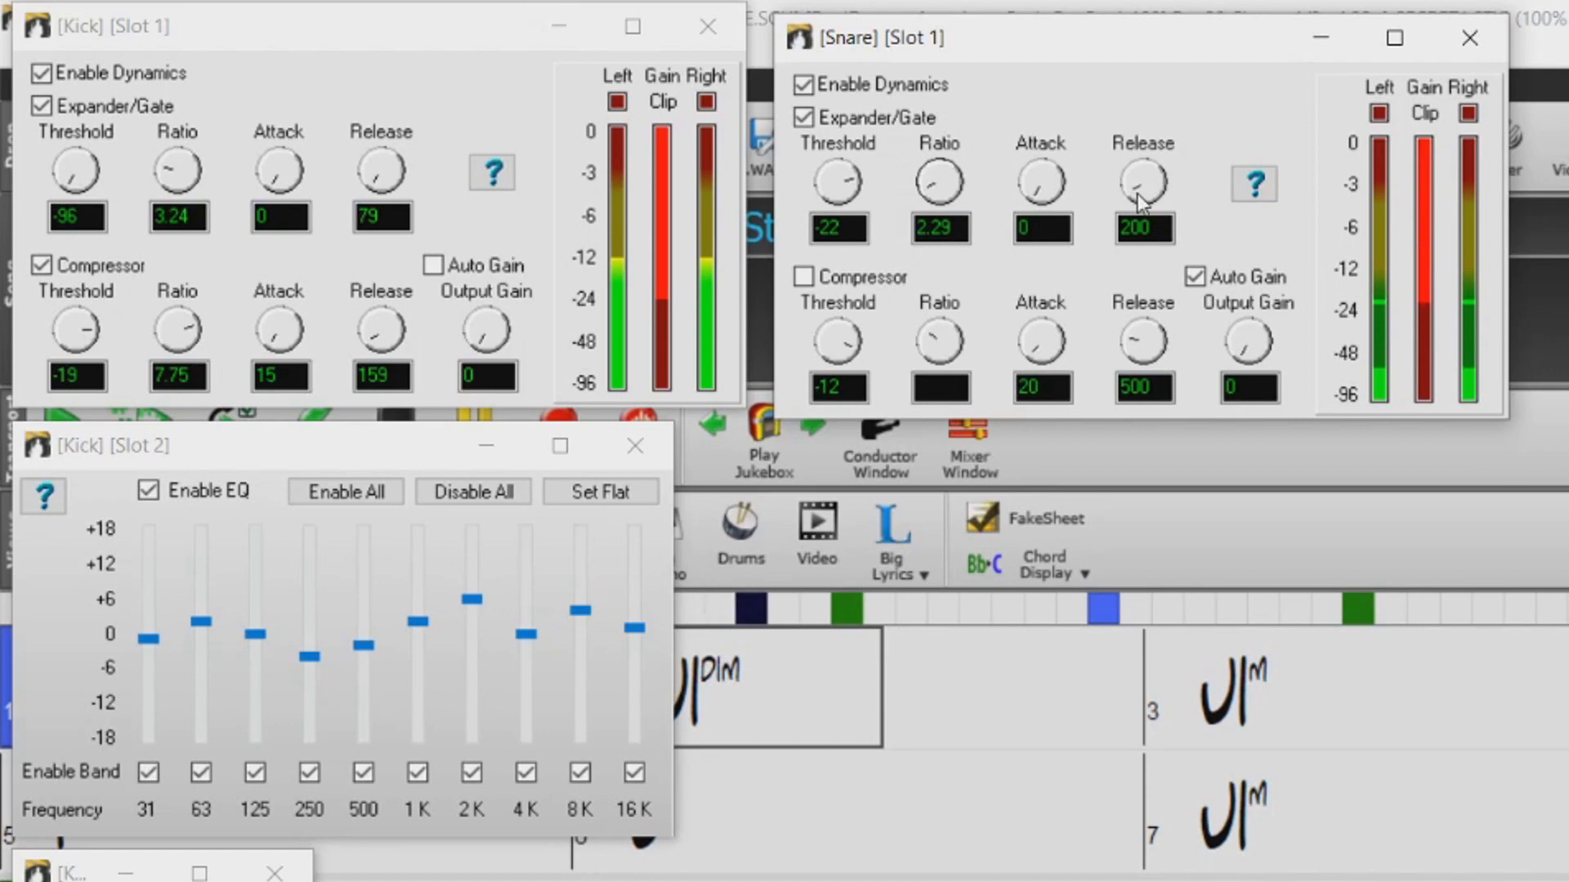
left_click_drag(1141, 200, 1130, 193)
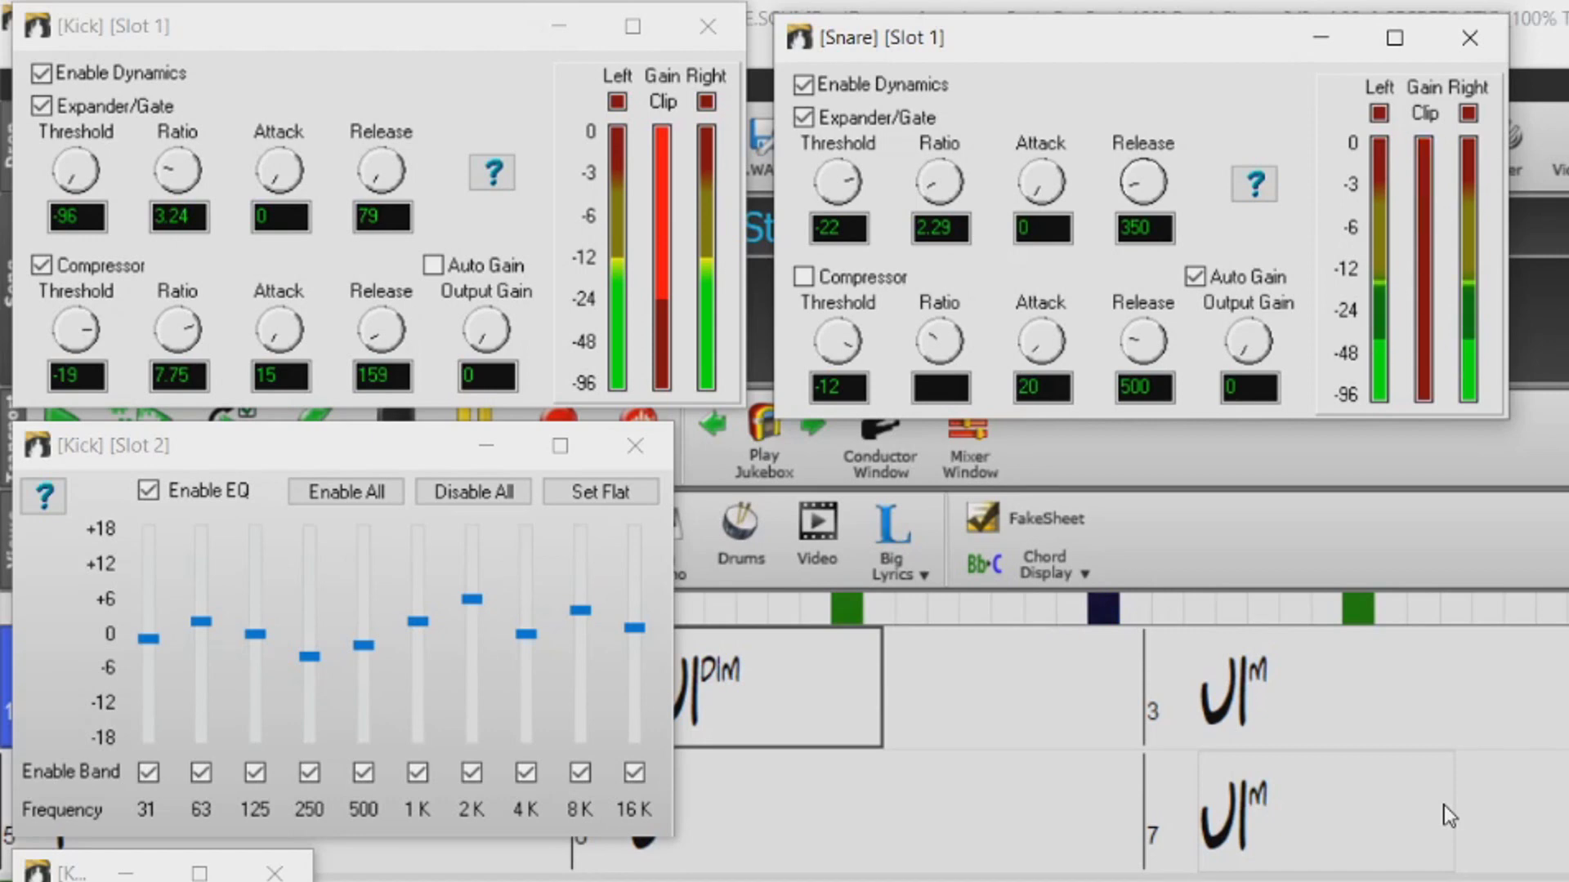
Step: Enable the Snare's compressor with Auto Gain off and set its threshold to -9
left_click(803, 277)
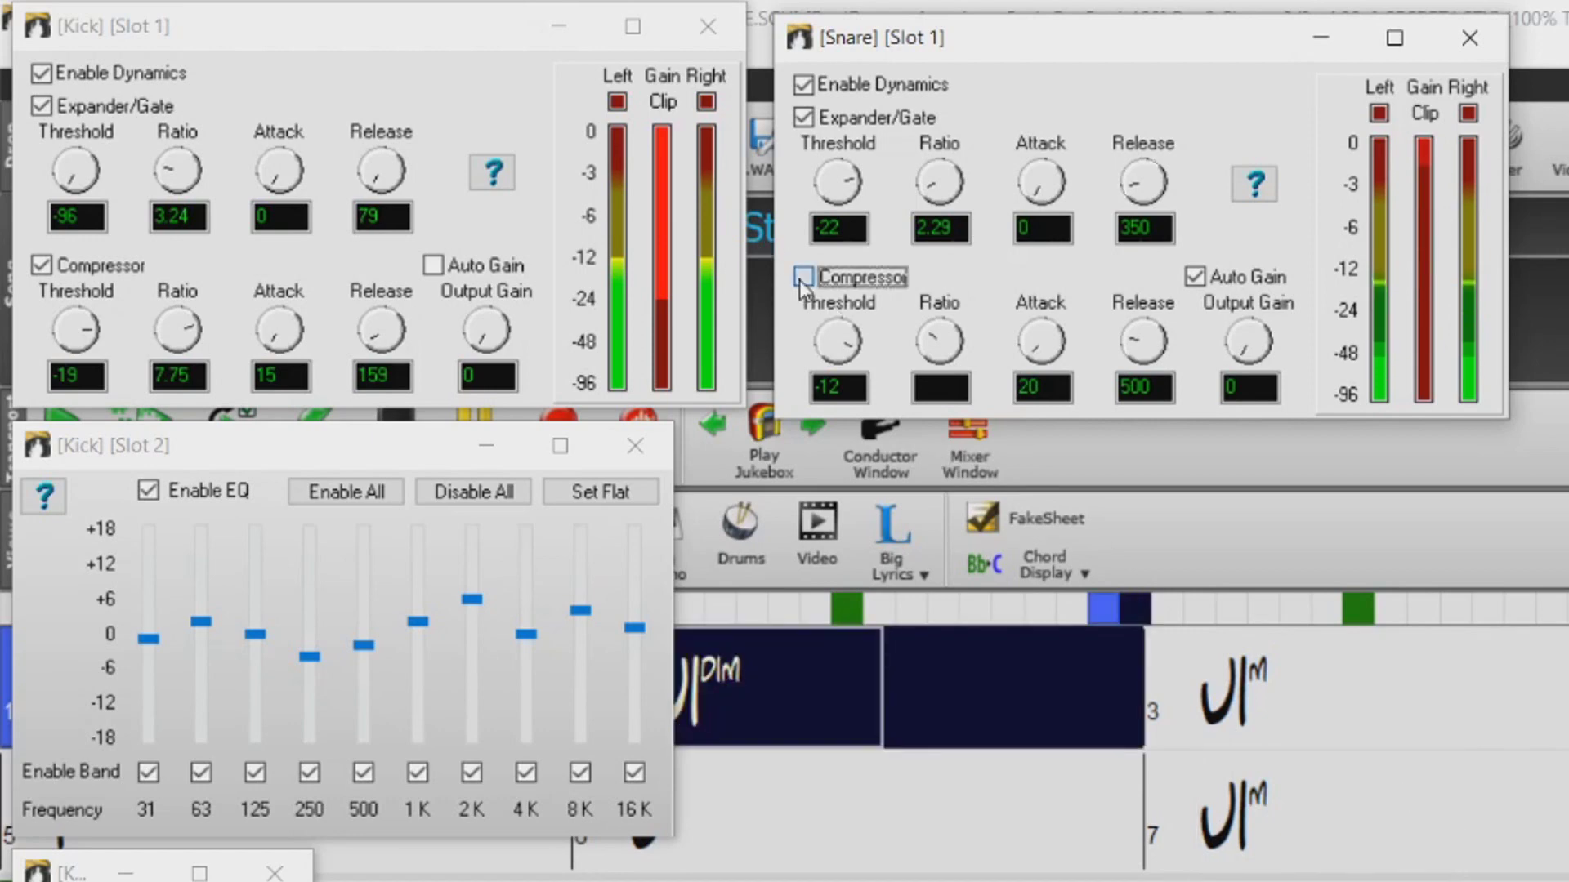
left_click_drag(850, 360, 853, 364)
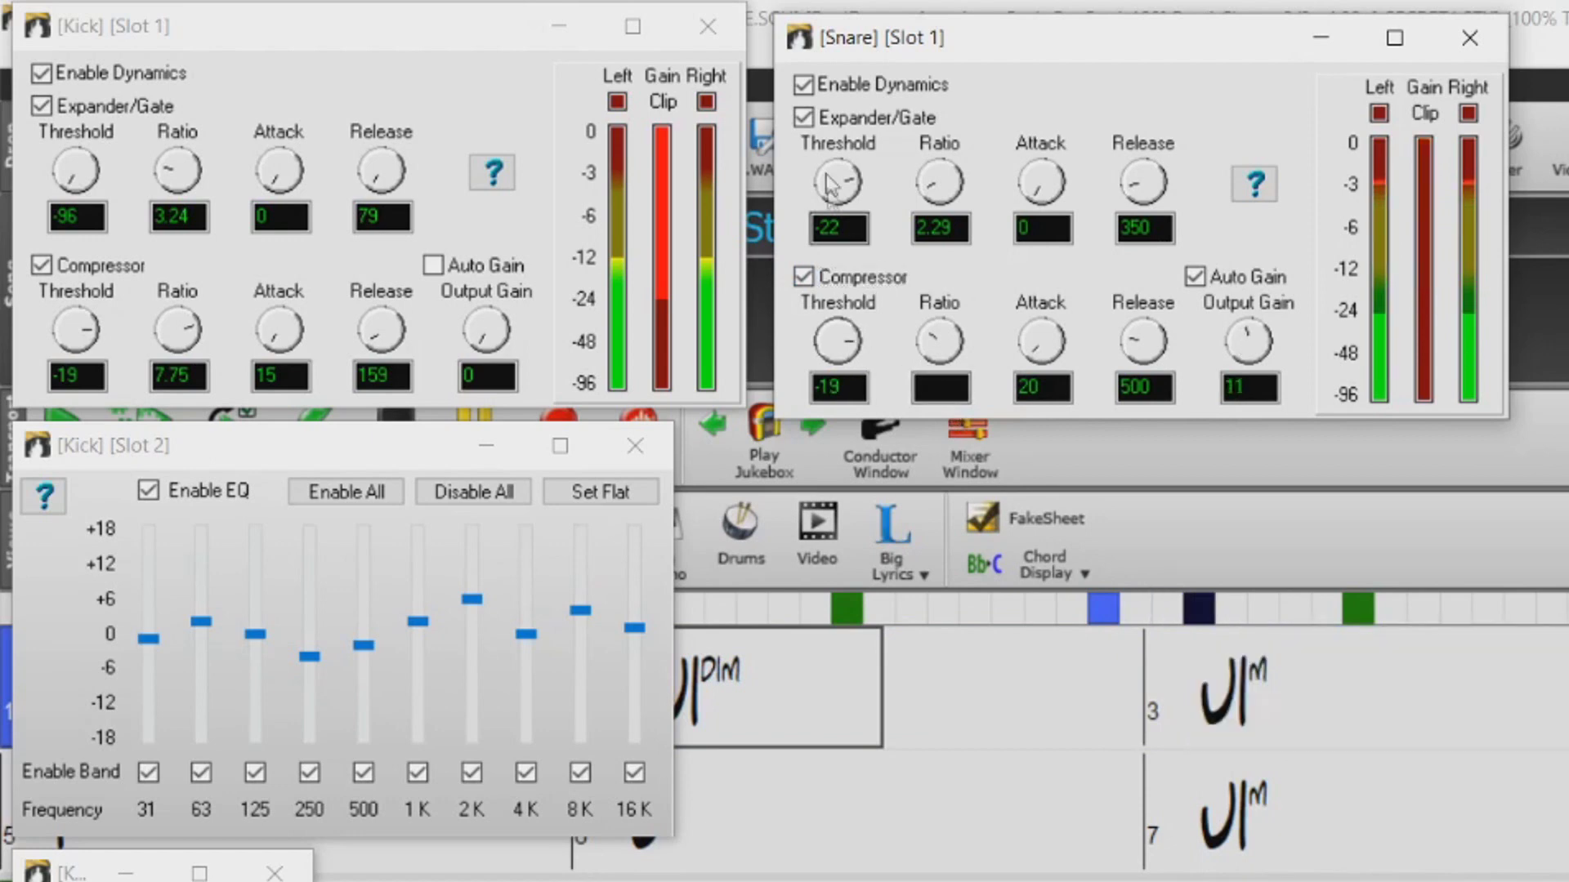
left_click(1193, 278)
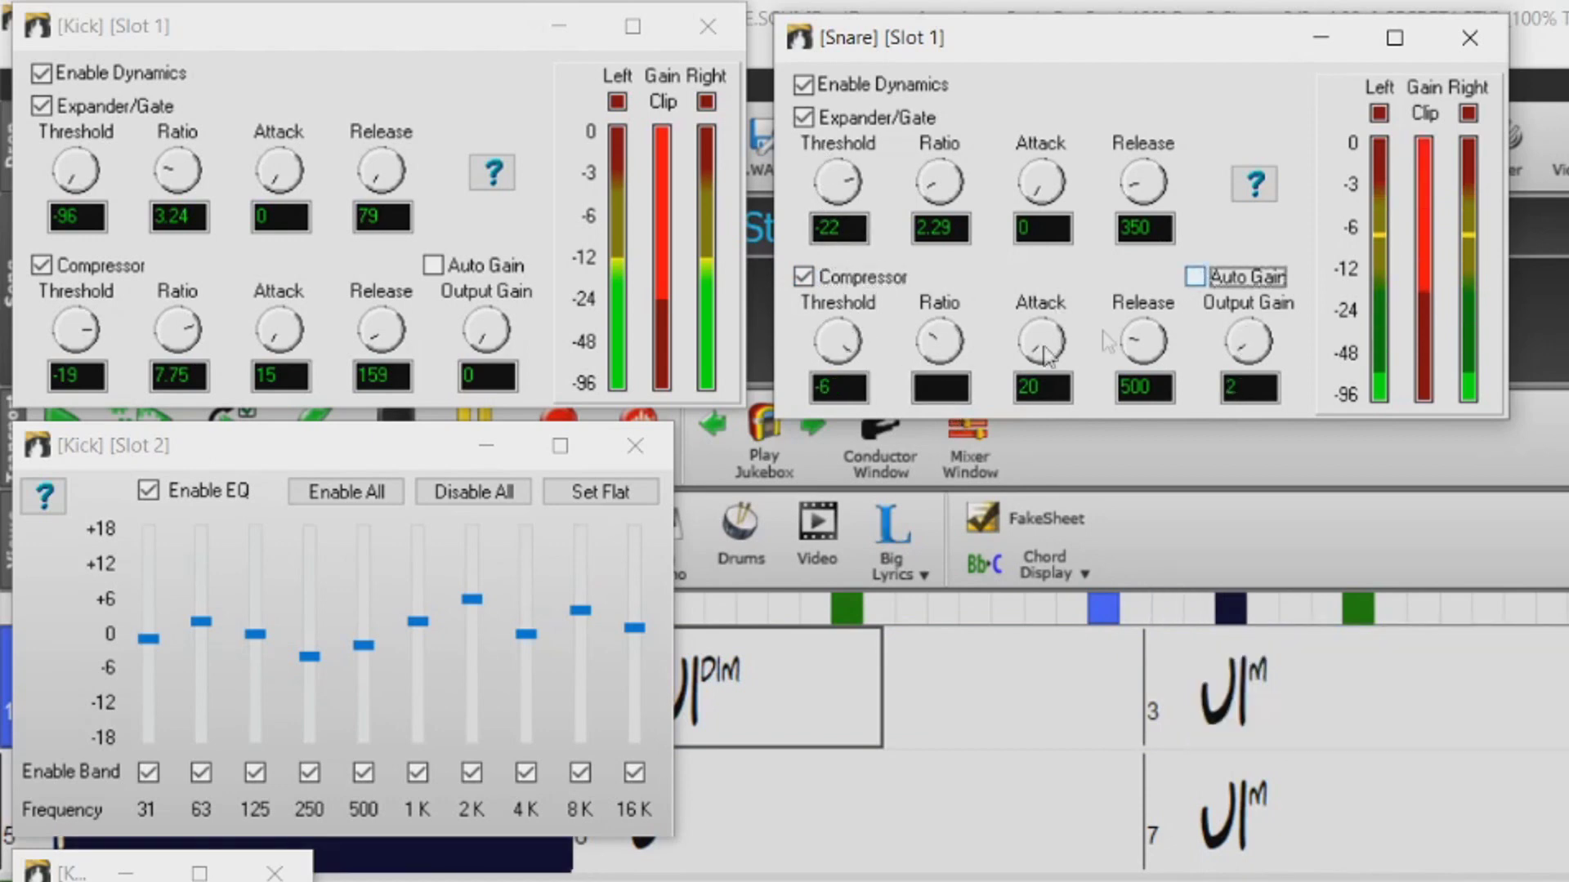
left_click_drag(850, 360, 845, 350)
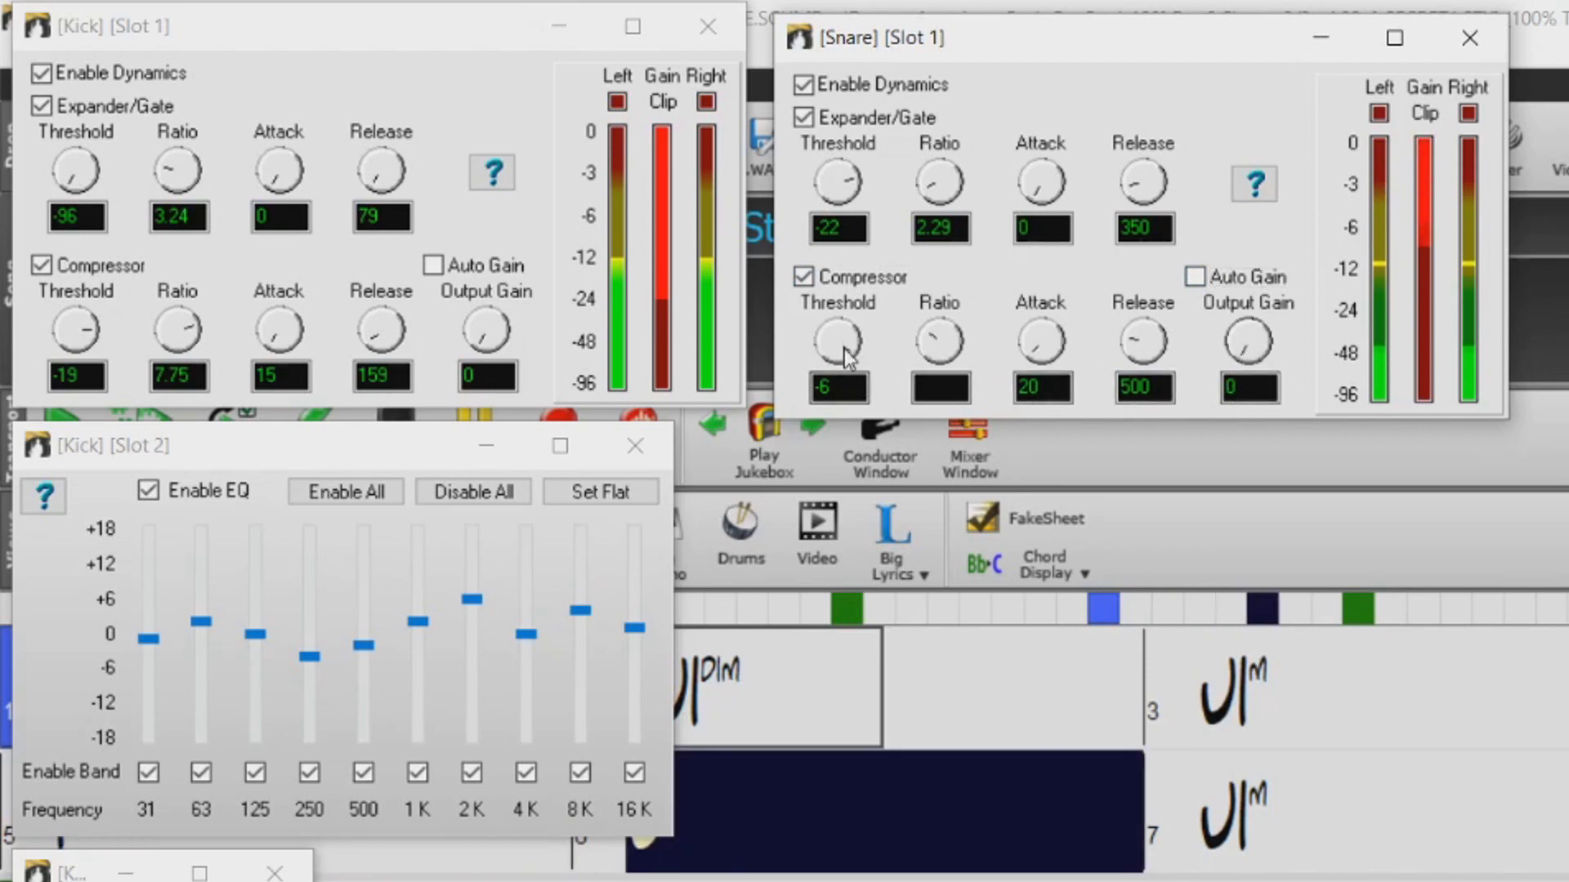
Step: Disable the Snare's expander/gate and set the compressor's threshold to -22 and its ratio to 7.21
left_click(805, 118)
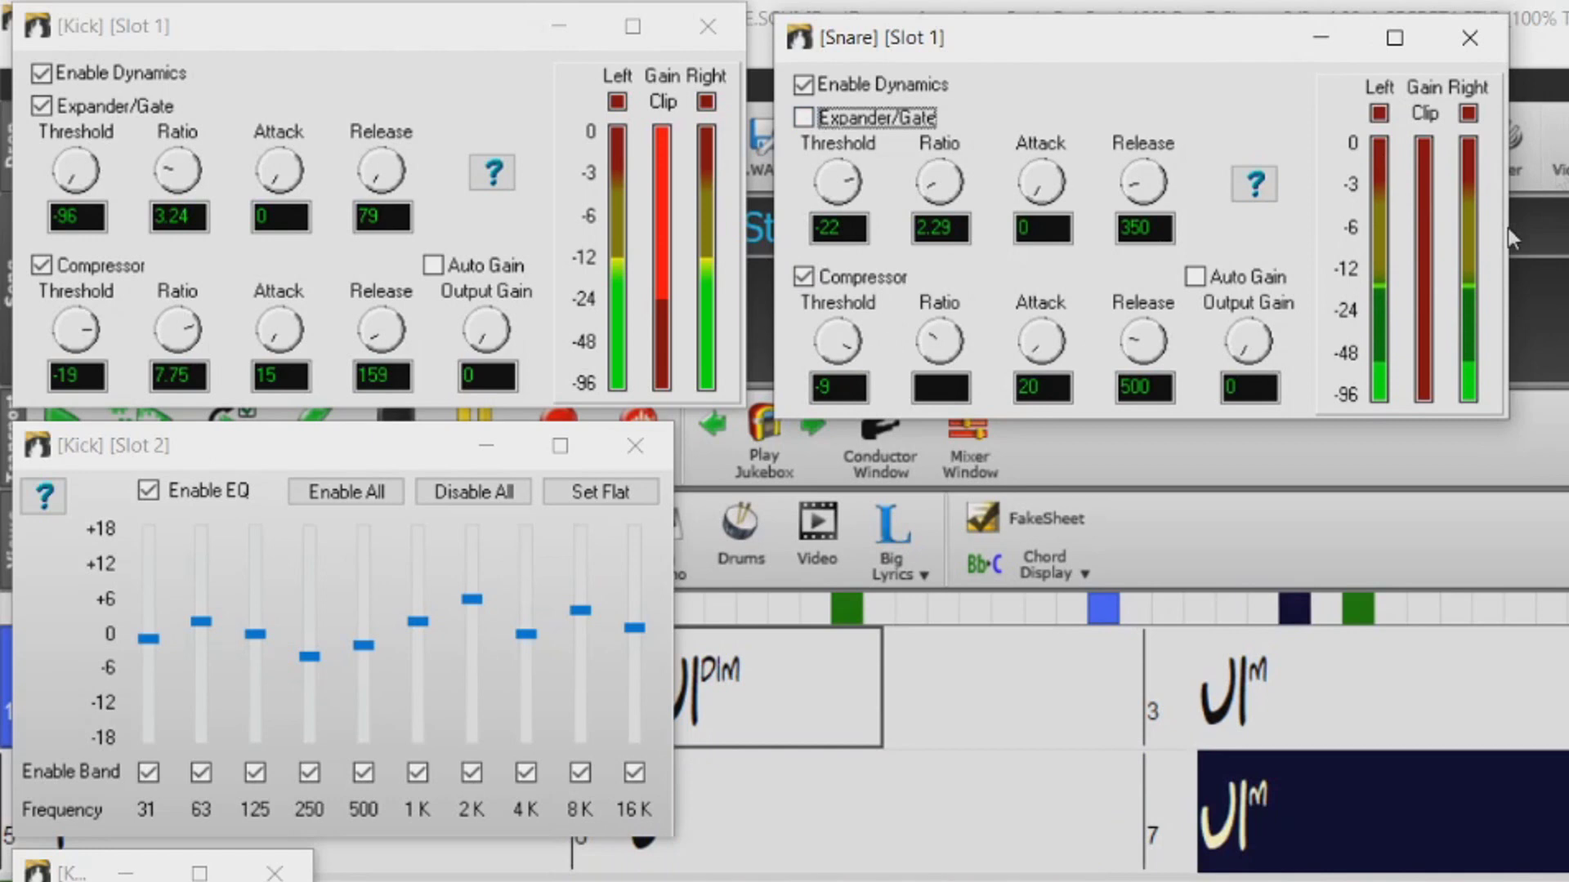
left_click_drag(856, 348, 869, 337)
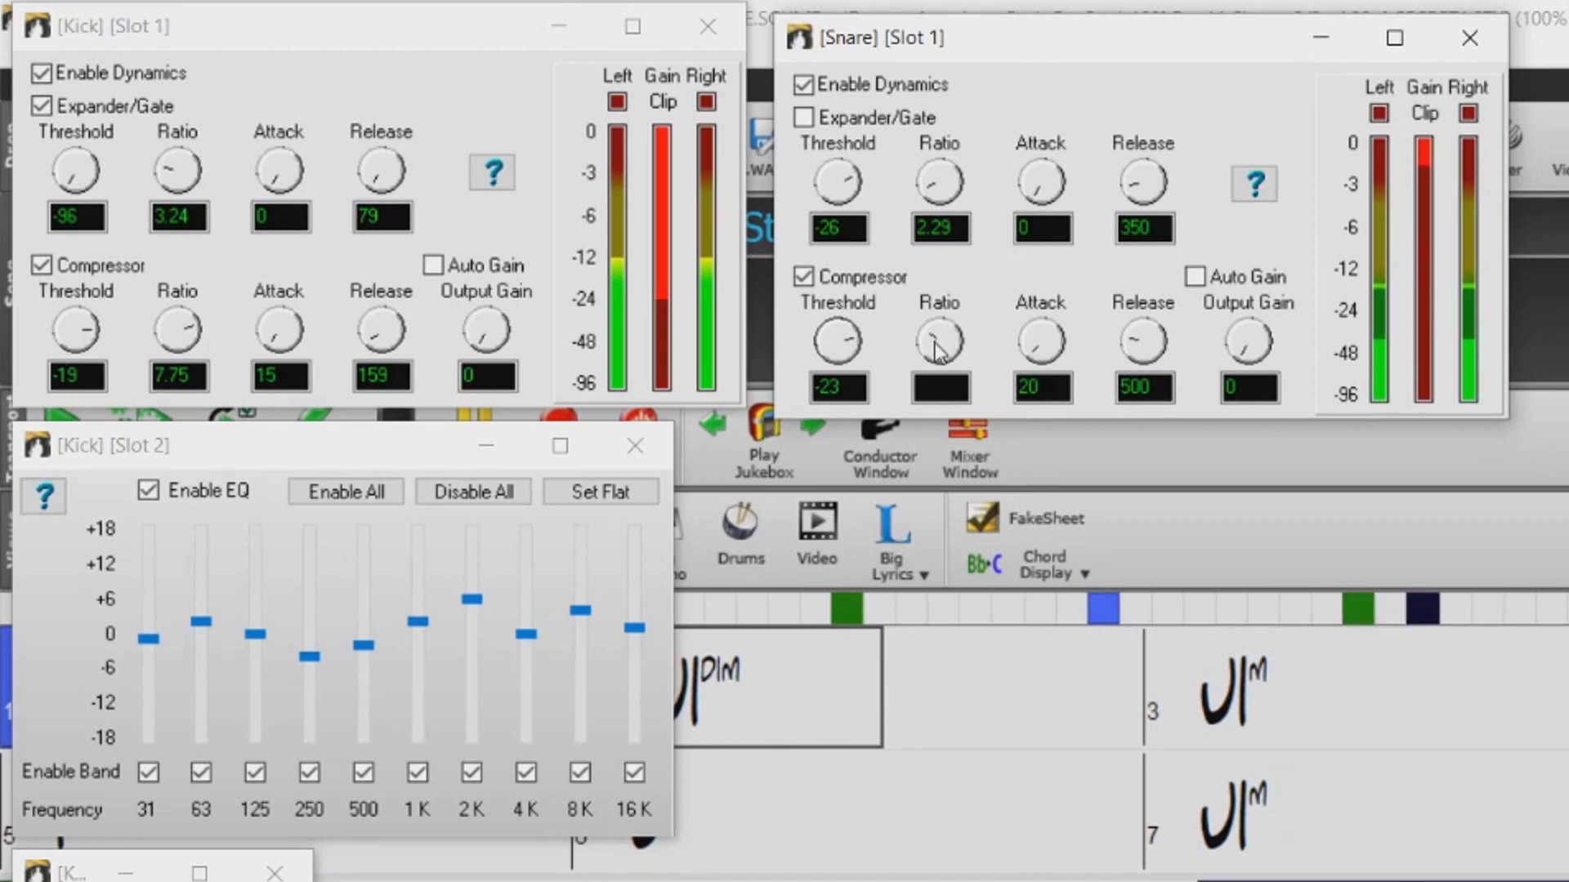
left_click_drag(935, 350, 937, 351)
scroll(937, 351, "down", 2)
left_click_drag(938, 352, 964, 335)
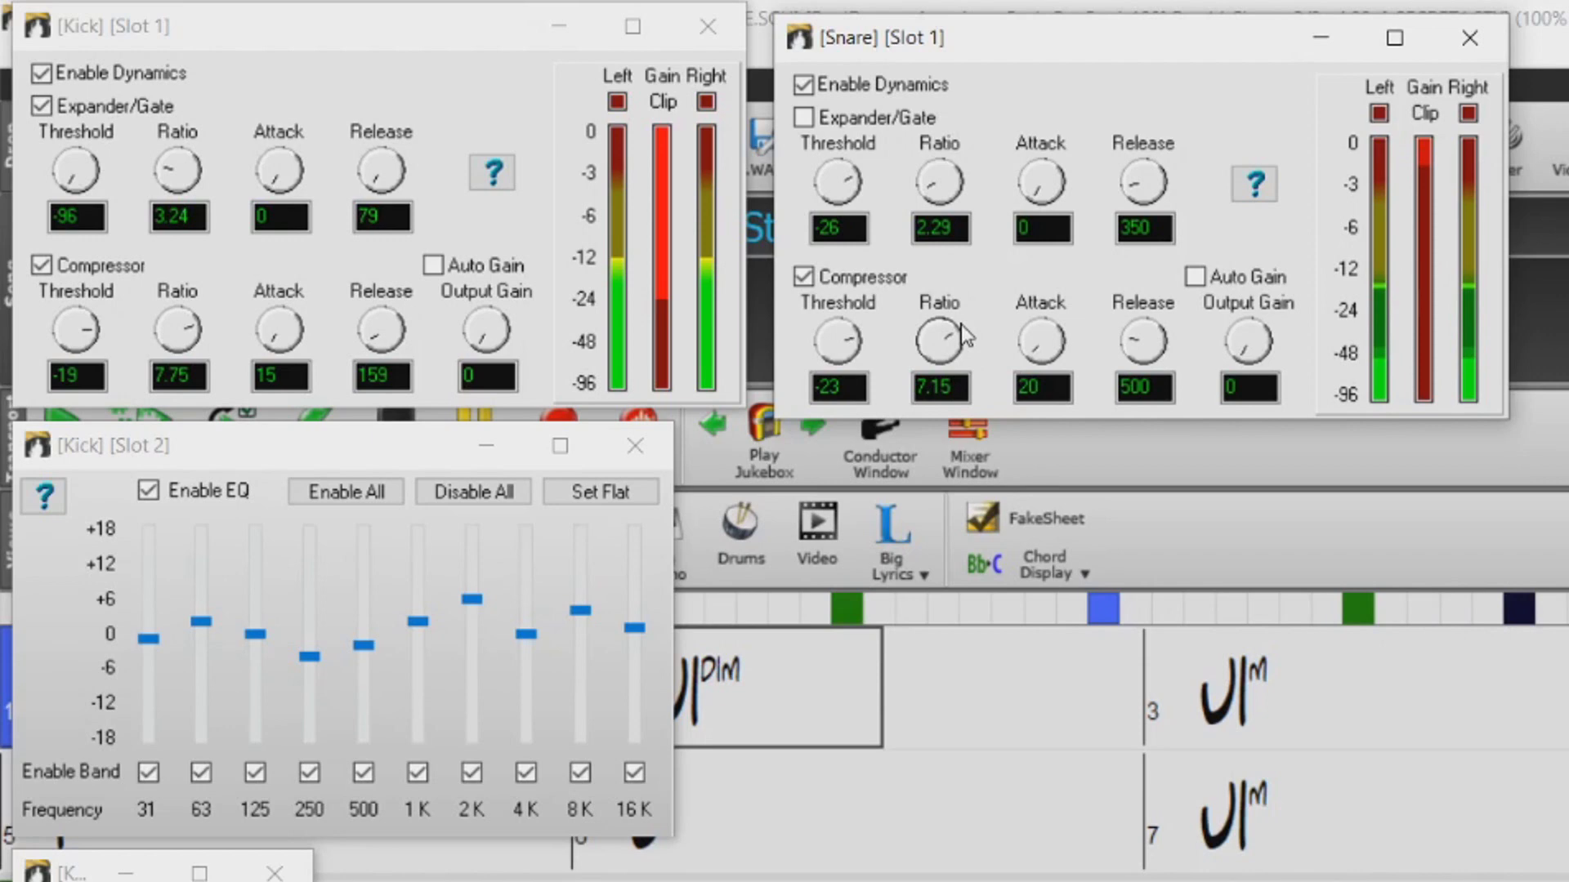
scroll(959, 327, "up", 1)
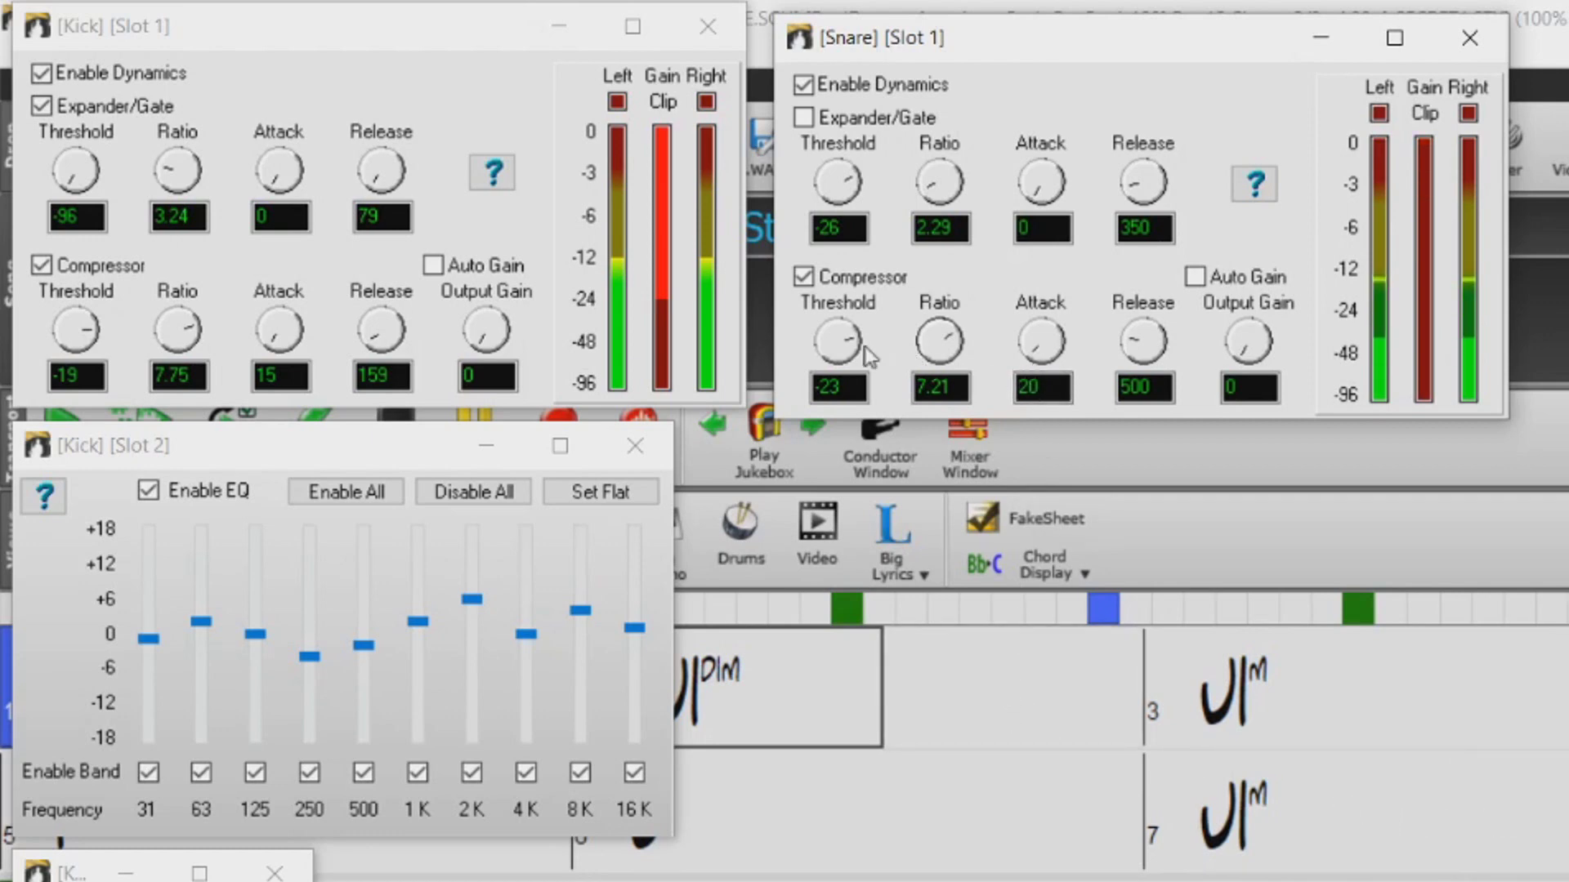
left_click_drag(849, 347, 876, 350)
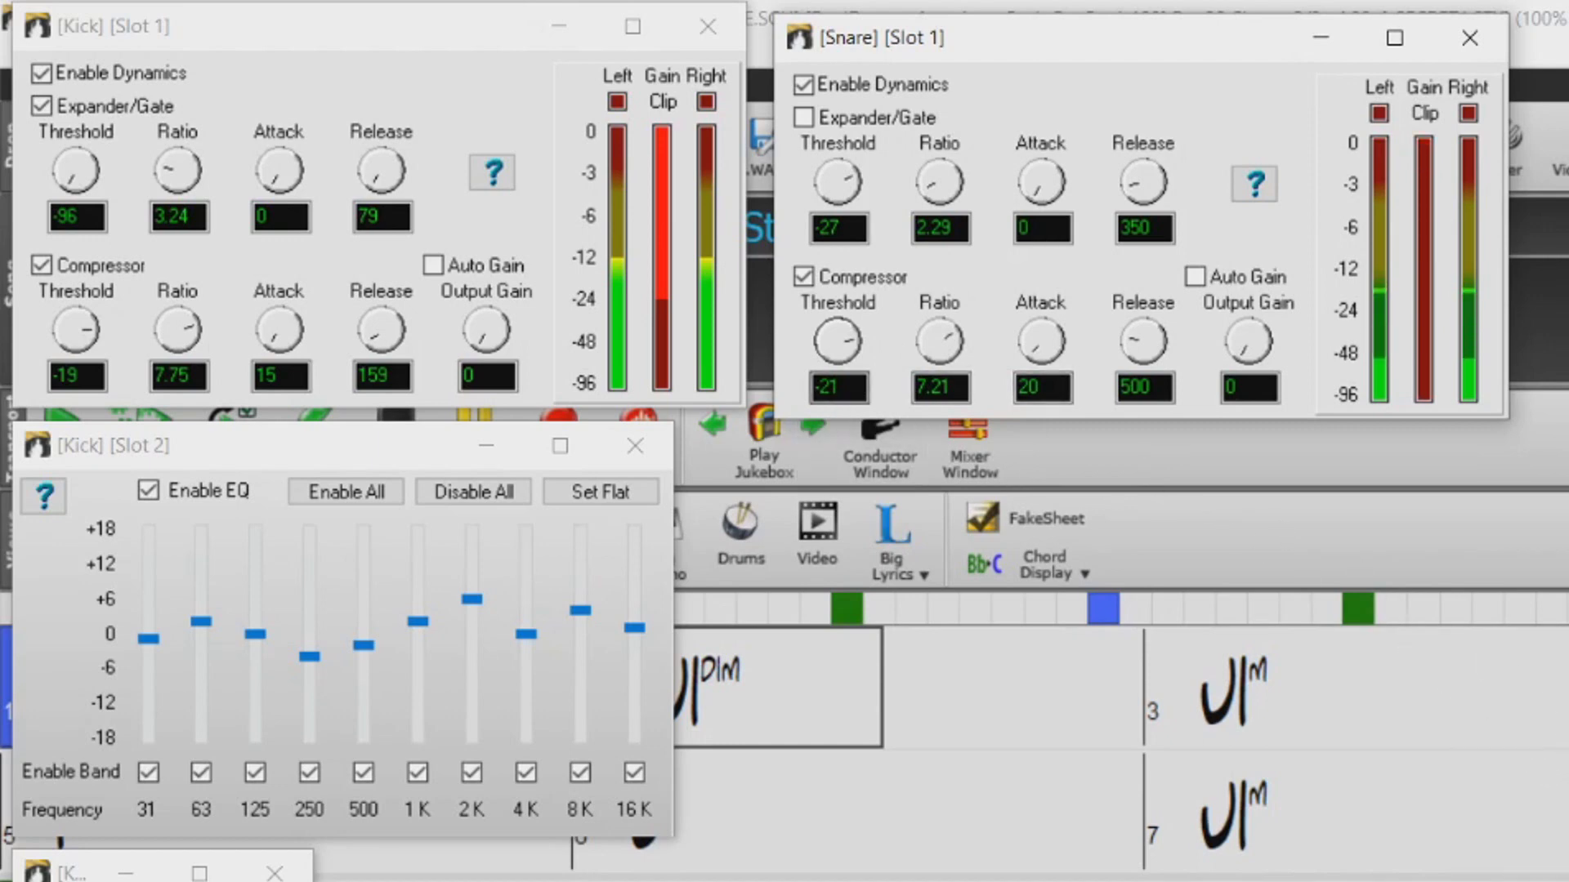
left_click_drag(852, 349, 871, 335)
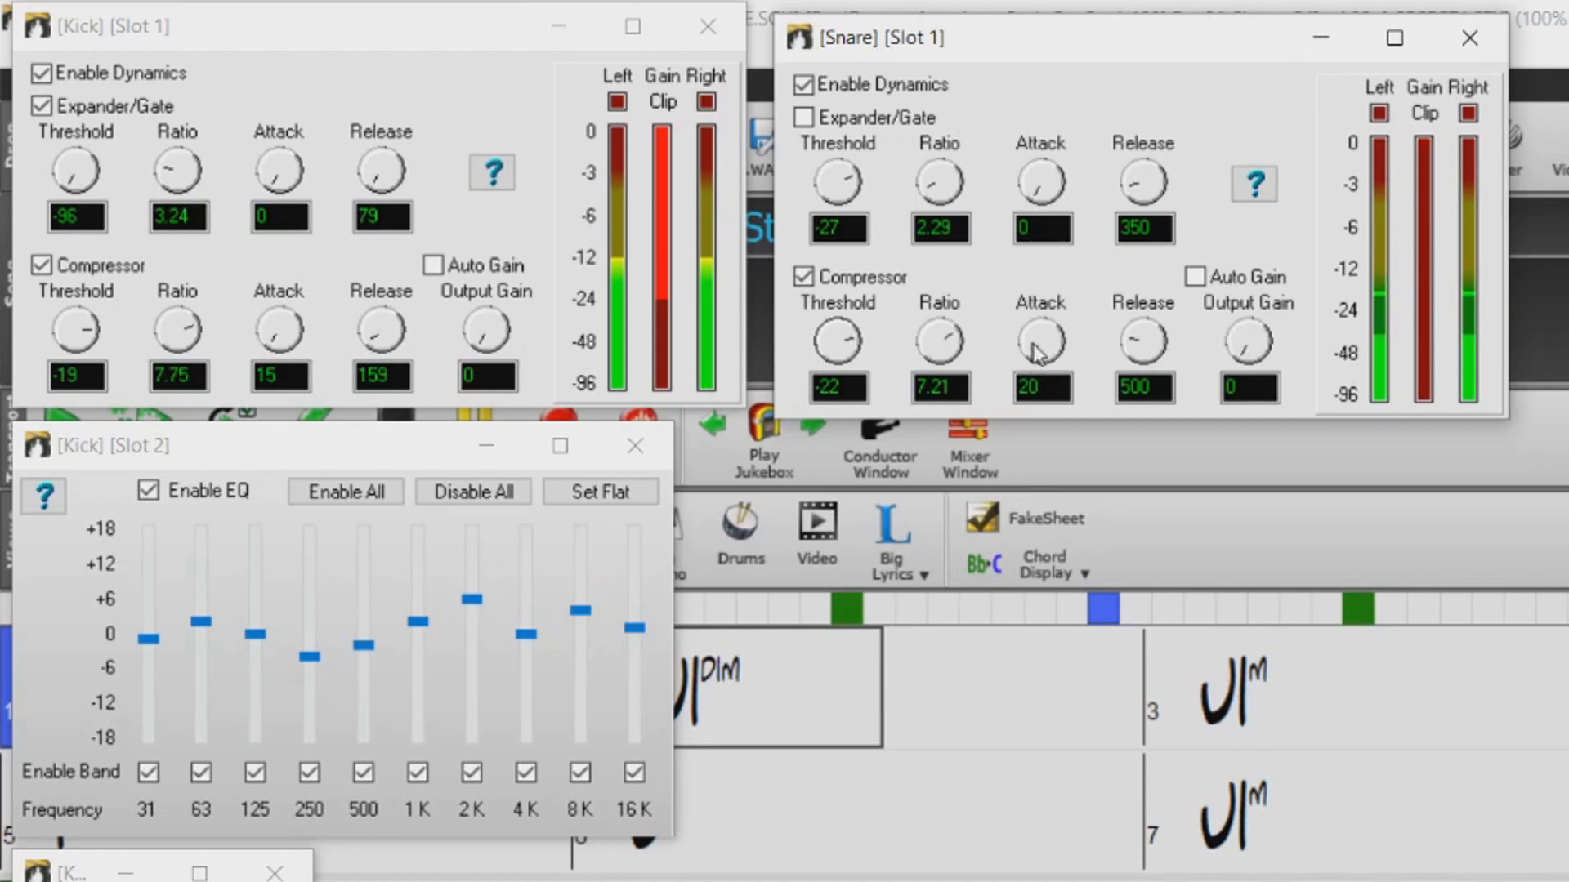
Step: Set the Snare compressor's attack to 25 and its release to 172
scroll(1036, 357, "up", 3)
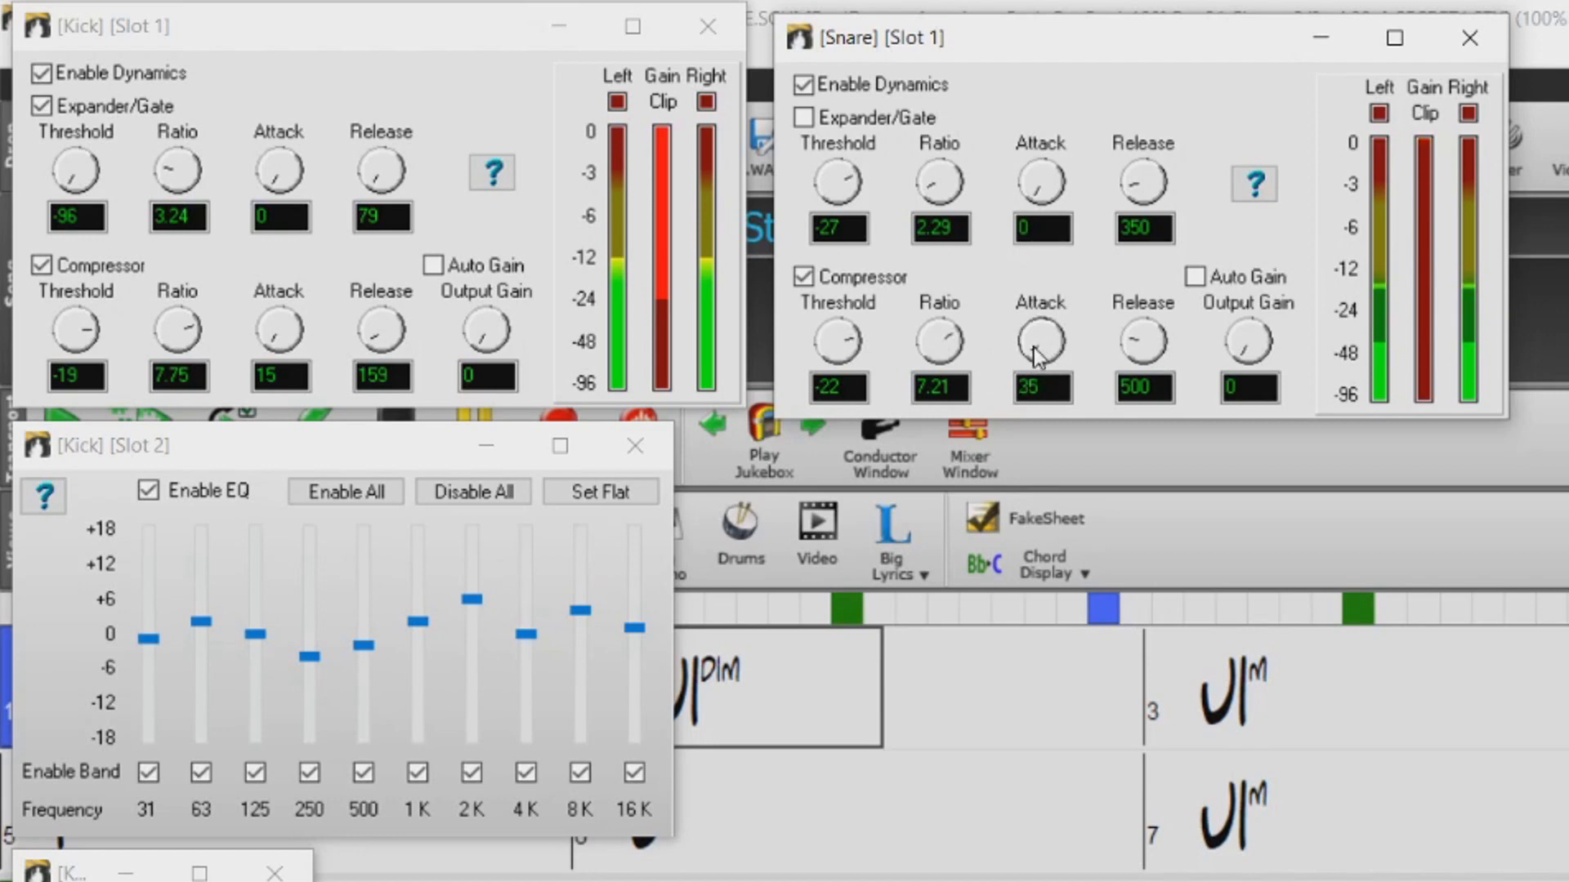
scroll(1036, 357, "up", 4)
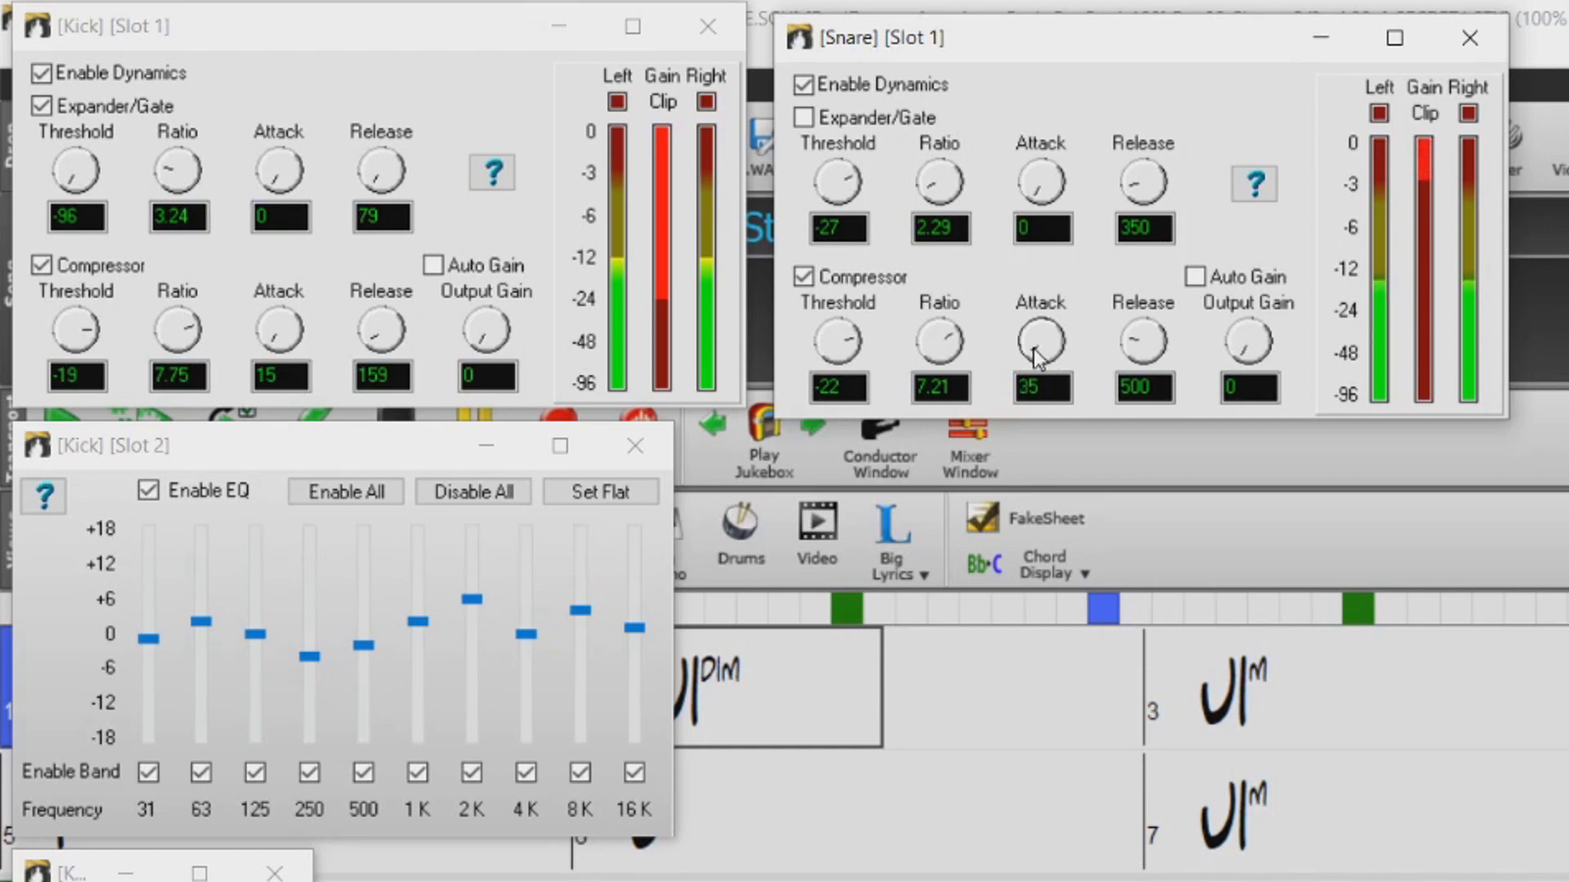
scroll(1036, 357, "down", 2)
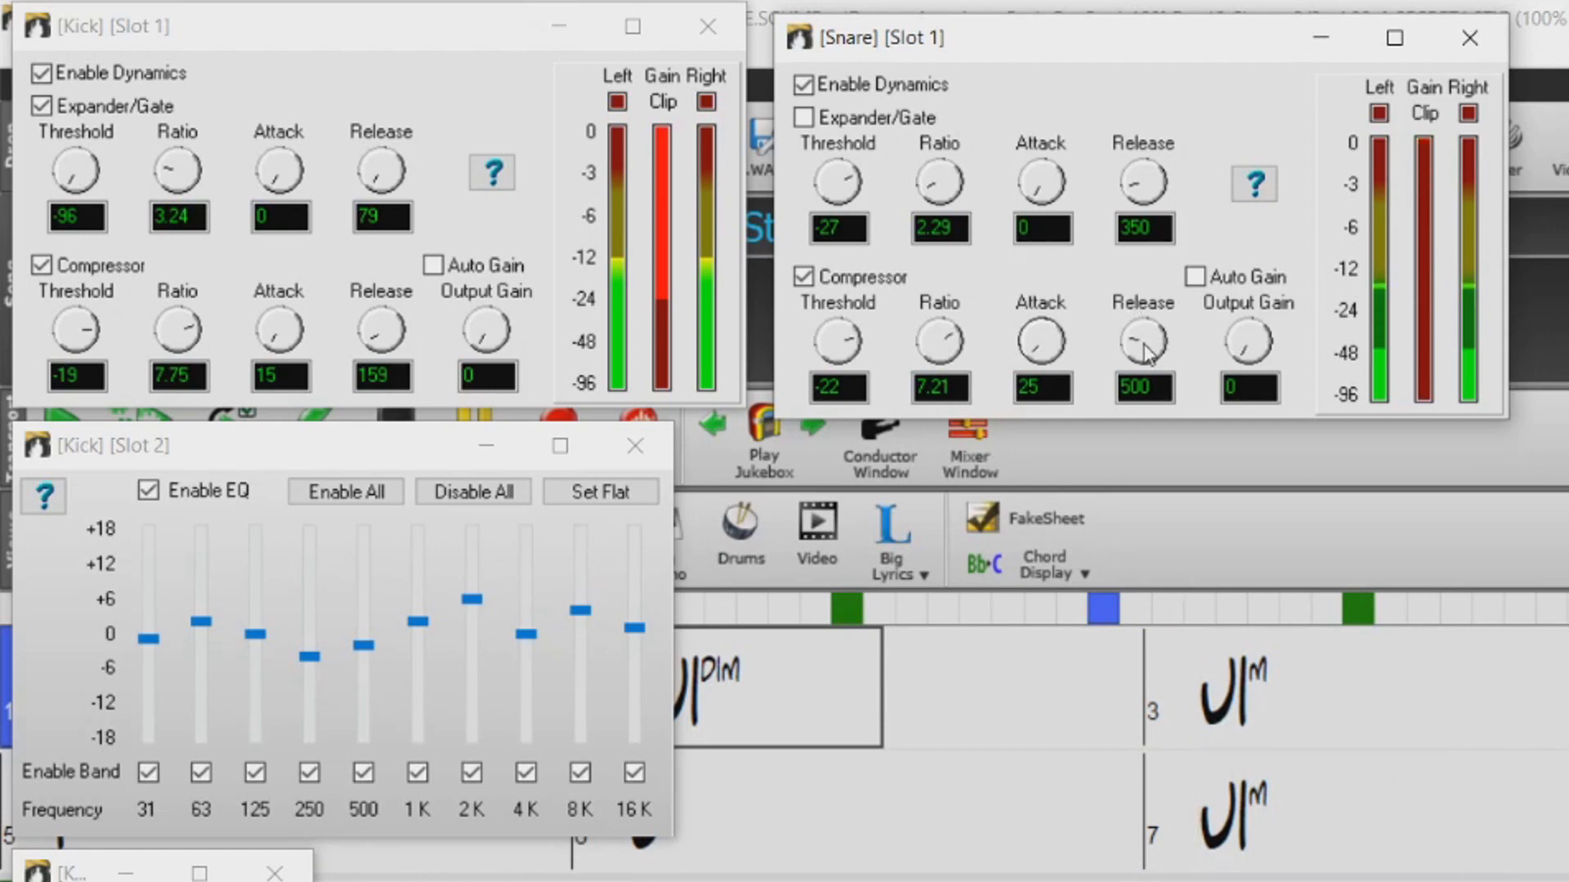
left_click_drag(1144, 344, 1143, 357)
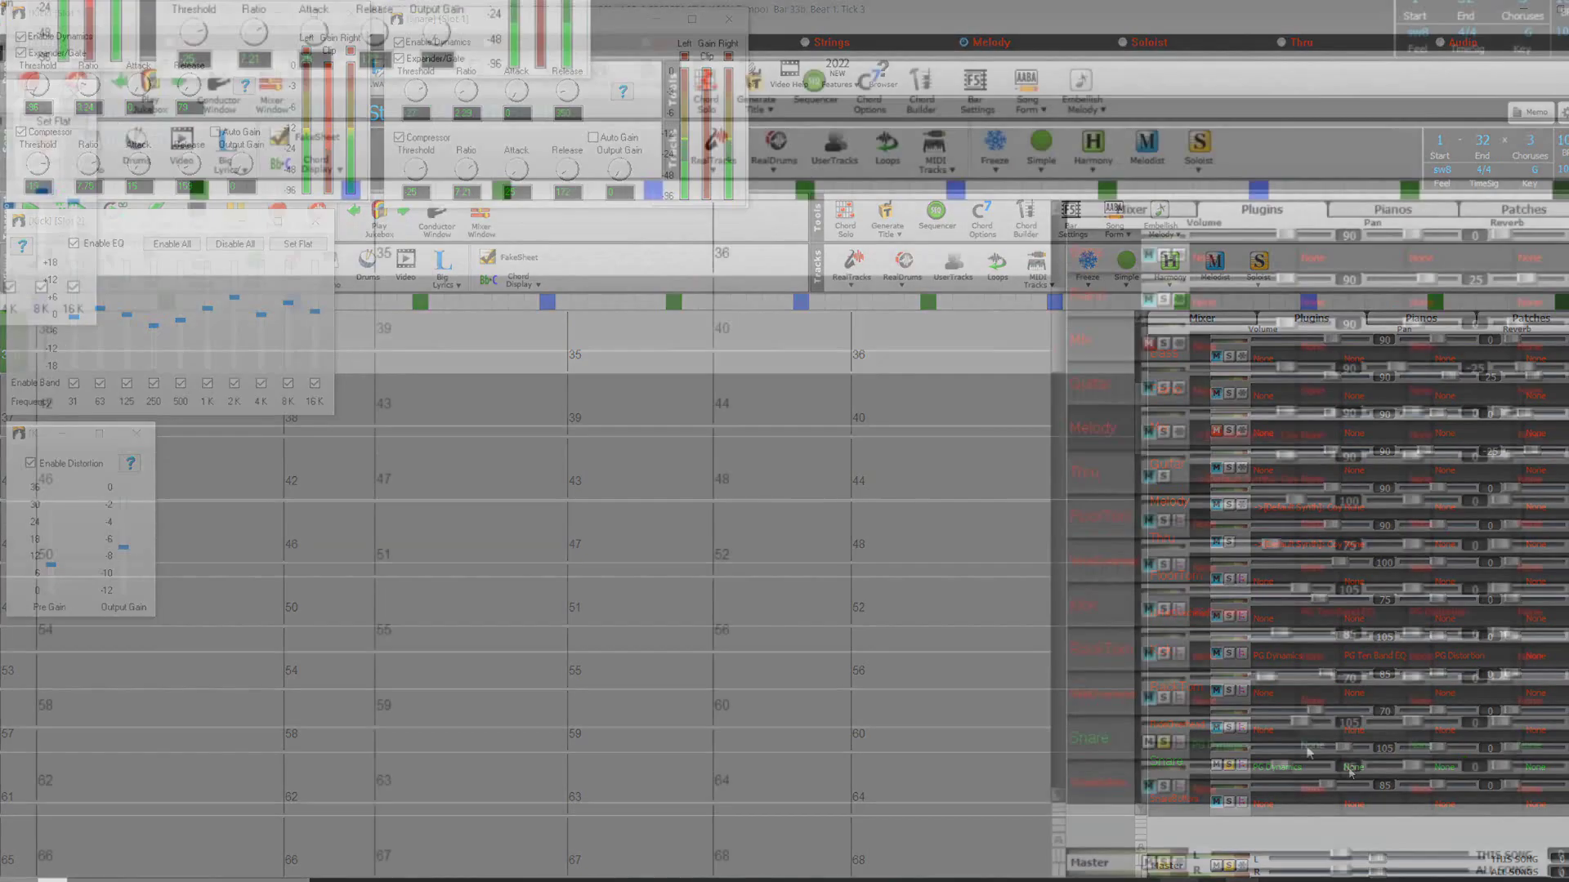
Step: Add the PG Ten Band EQ plugin in the Snare's second slot and place its window below the Snare dynamics window
left_click(1346, 770)
left_click(1361, 773)
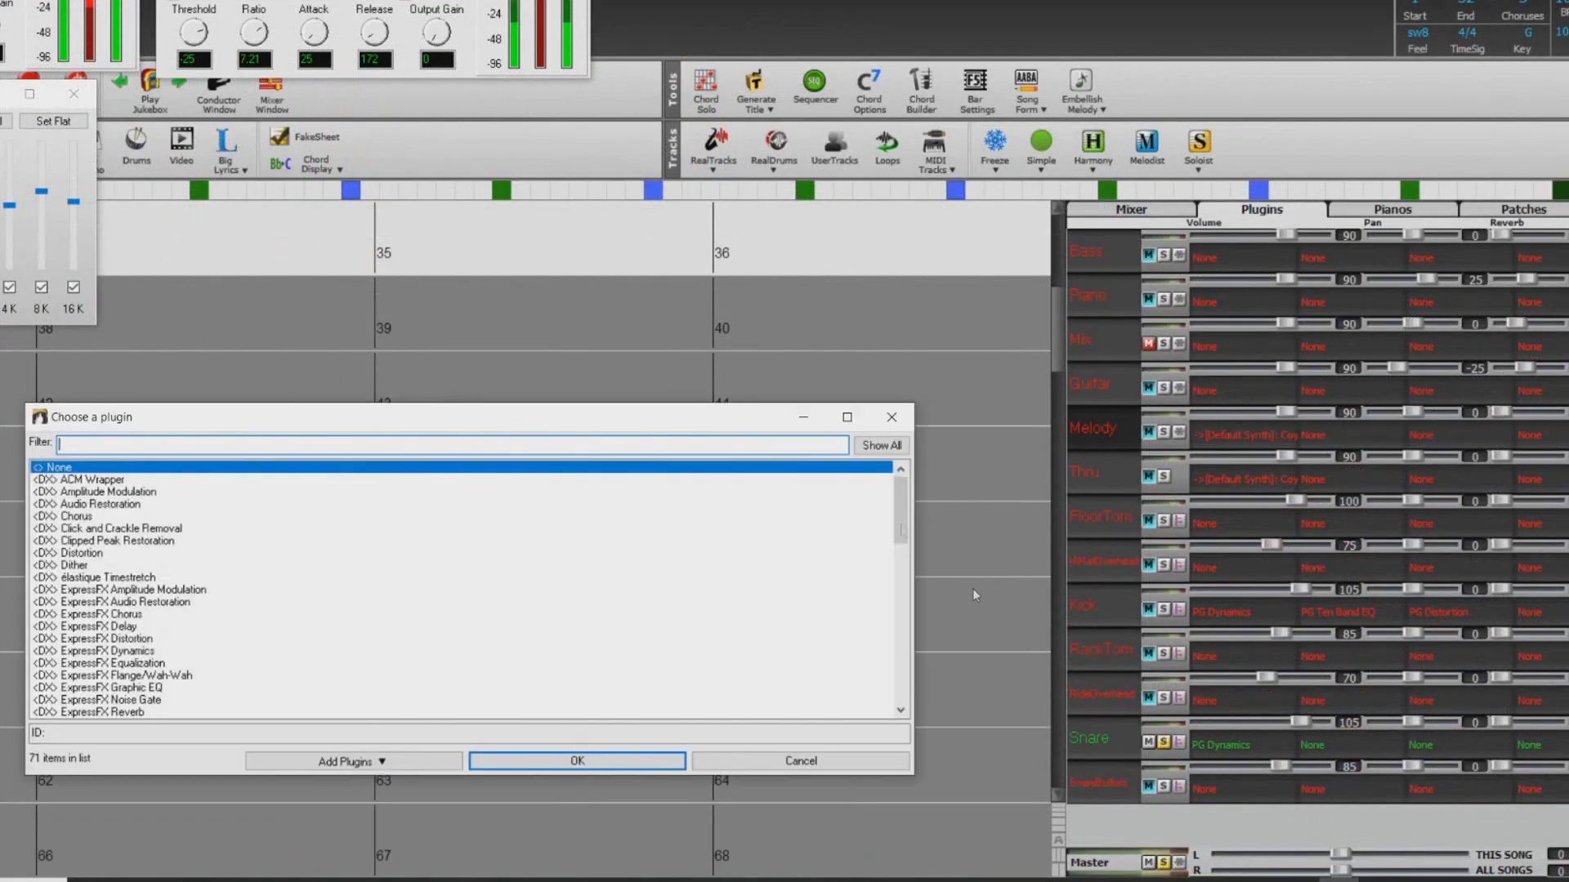
left_click_drag(900, 510, 905, 620)
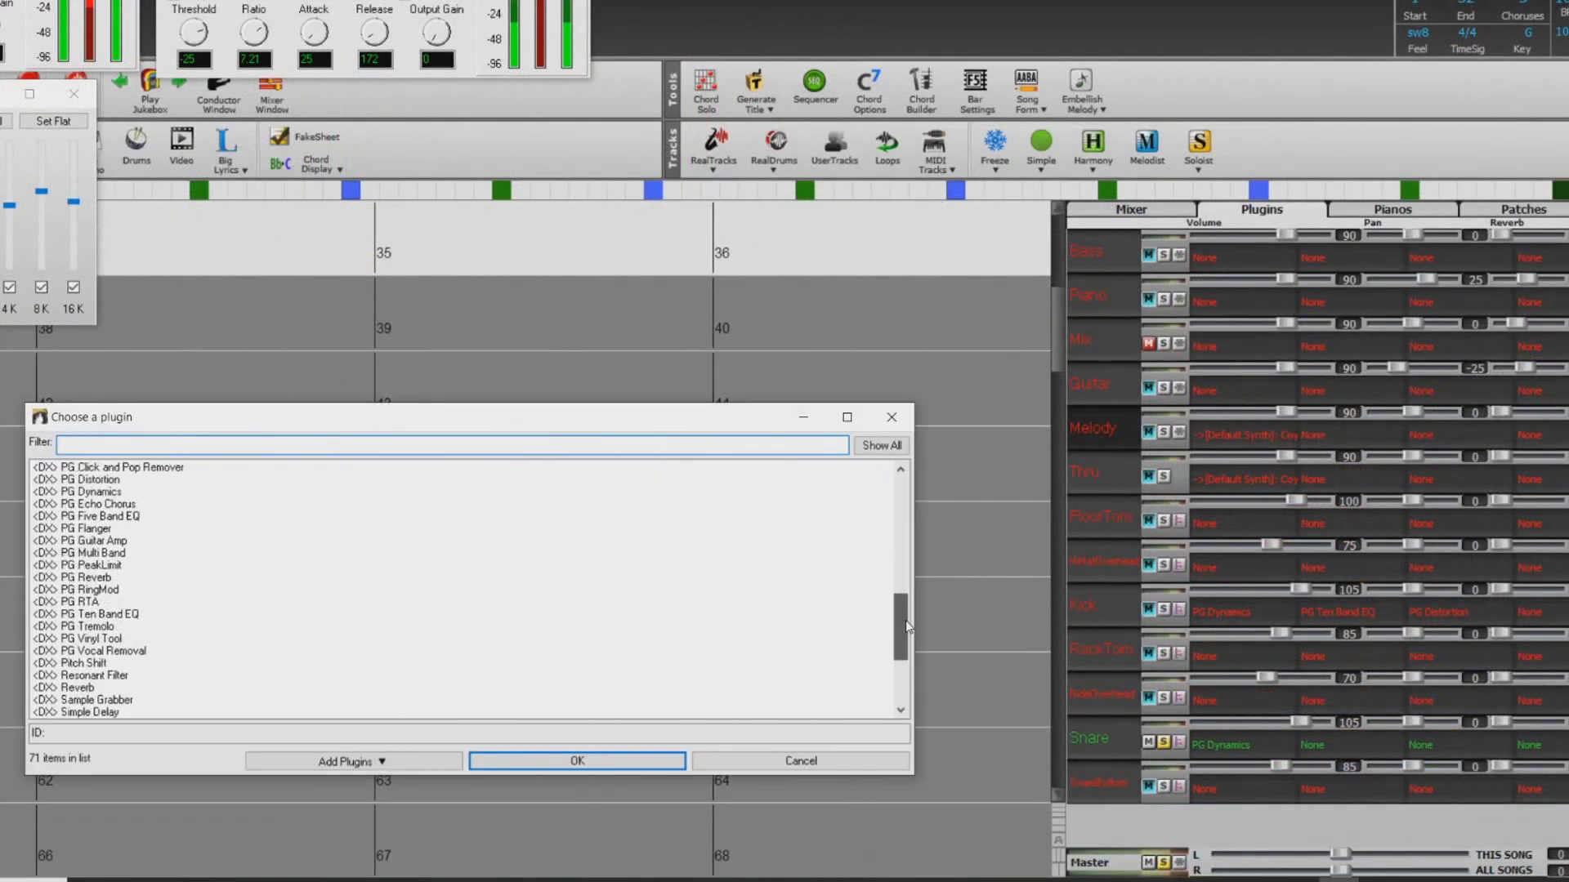
left_click(128, 615)
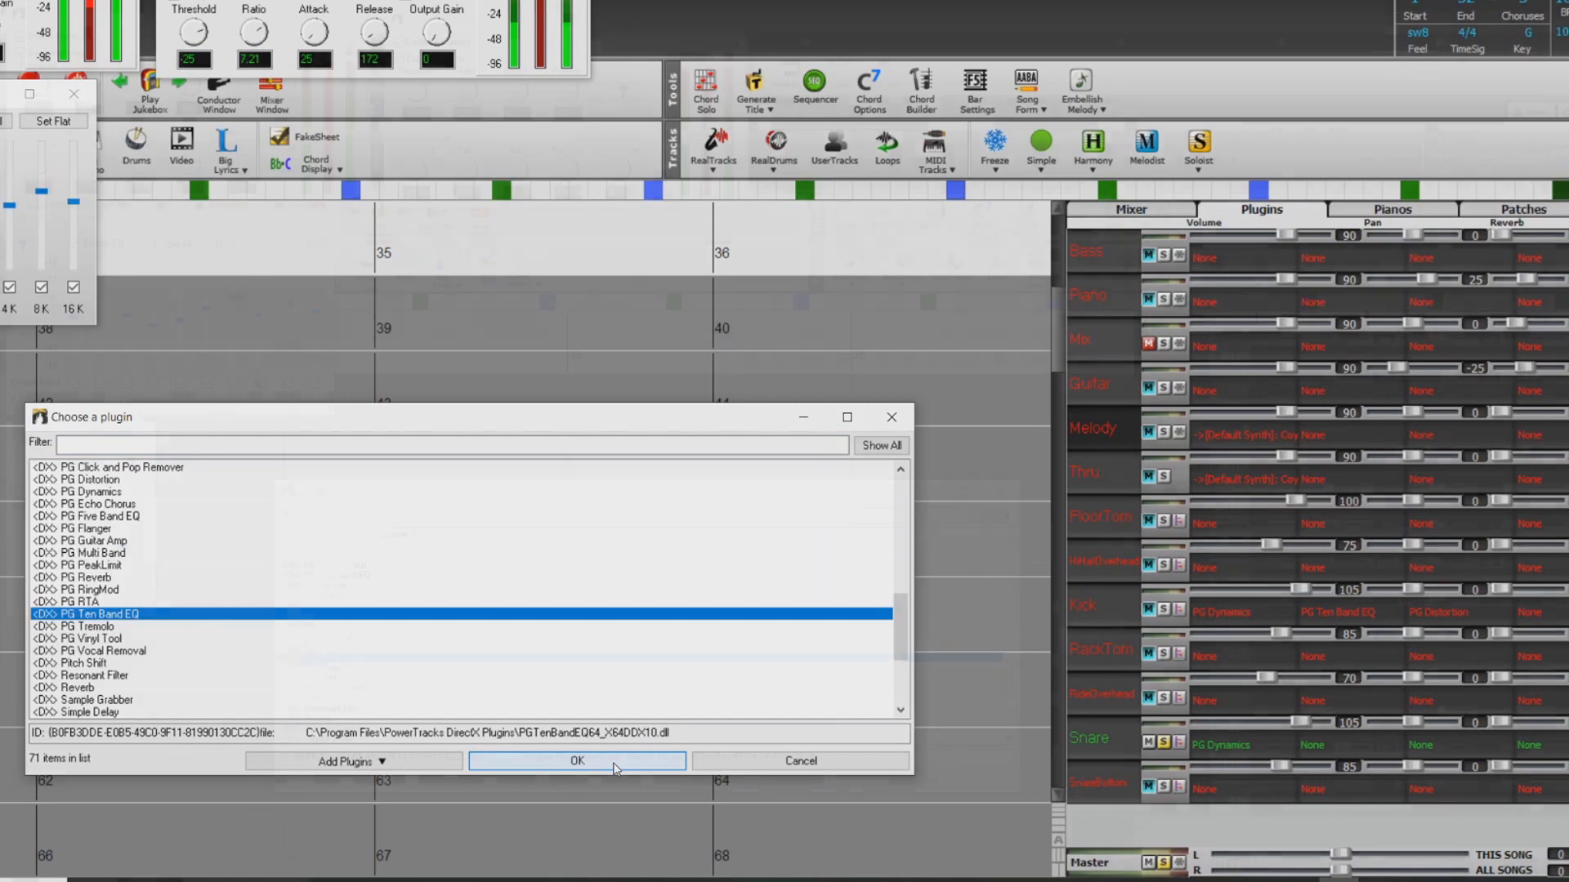
left_click(611, 763)
left_click_drag(189, 16, 574, 22)
left_click_drag(152, 224, 540, 238)
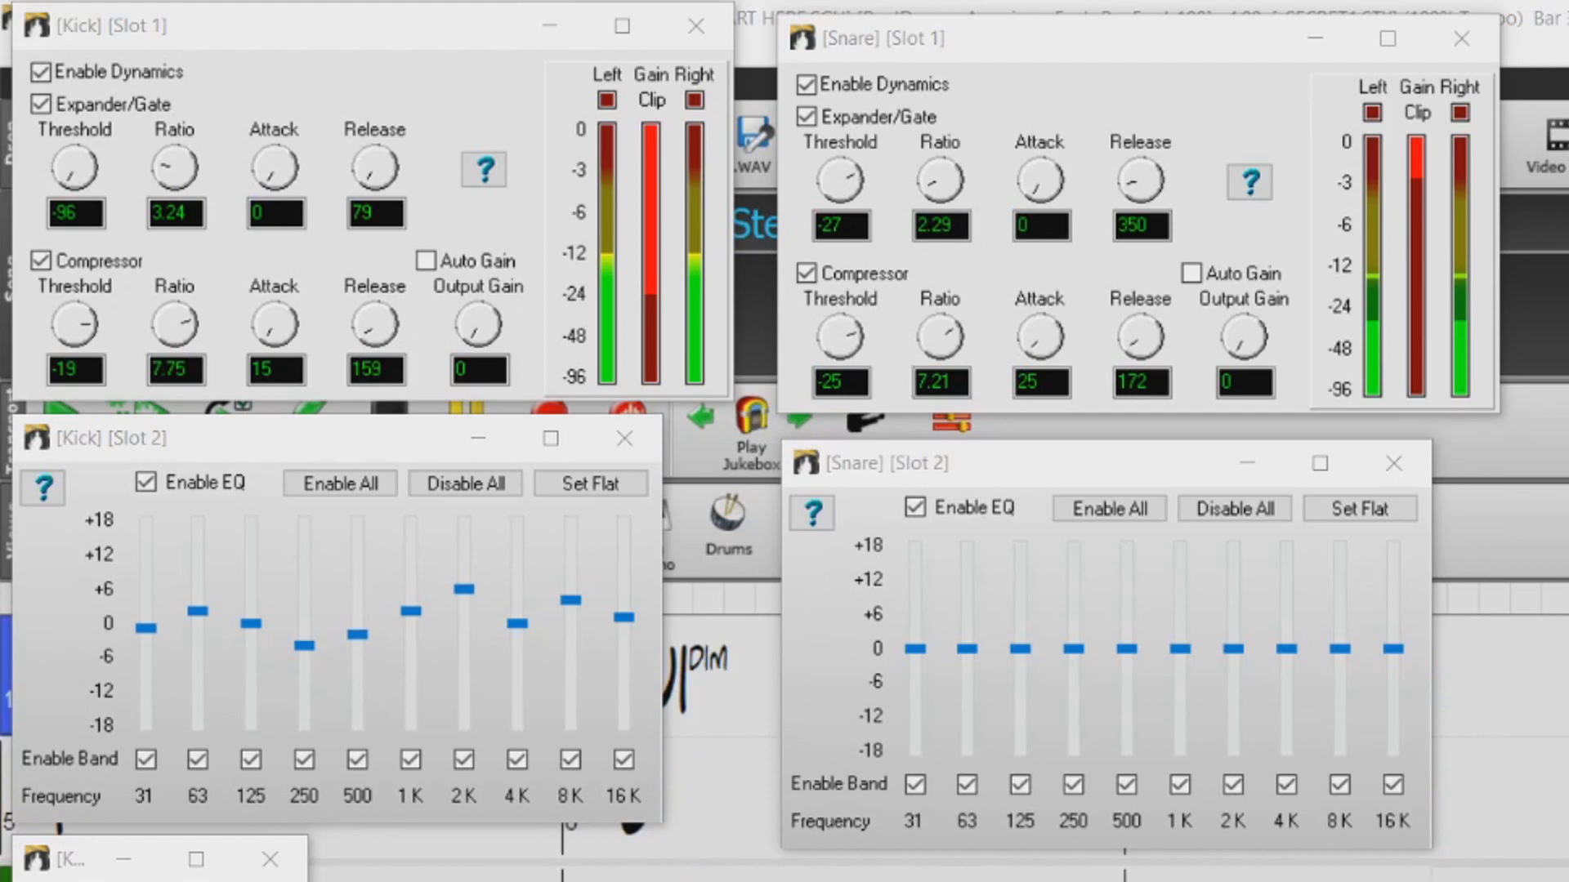
Step: Select bar 3 and cut the Snare EQ to about -9 at 31 Hz, -4 at 63, -2 at 125, -3 at 250 and -4 at 500
left_click(1508, 690)
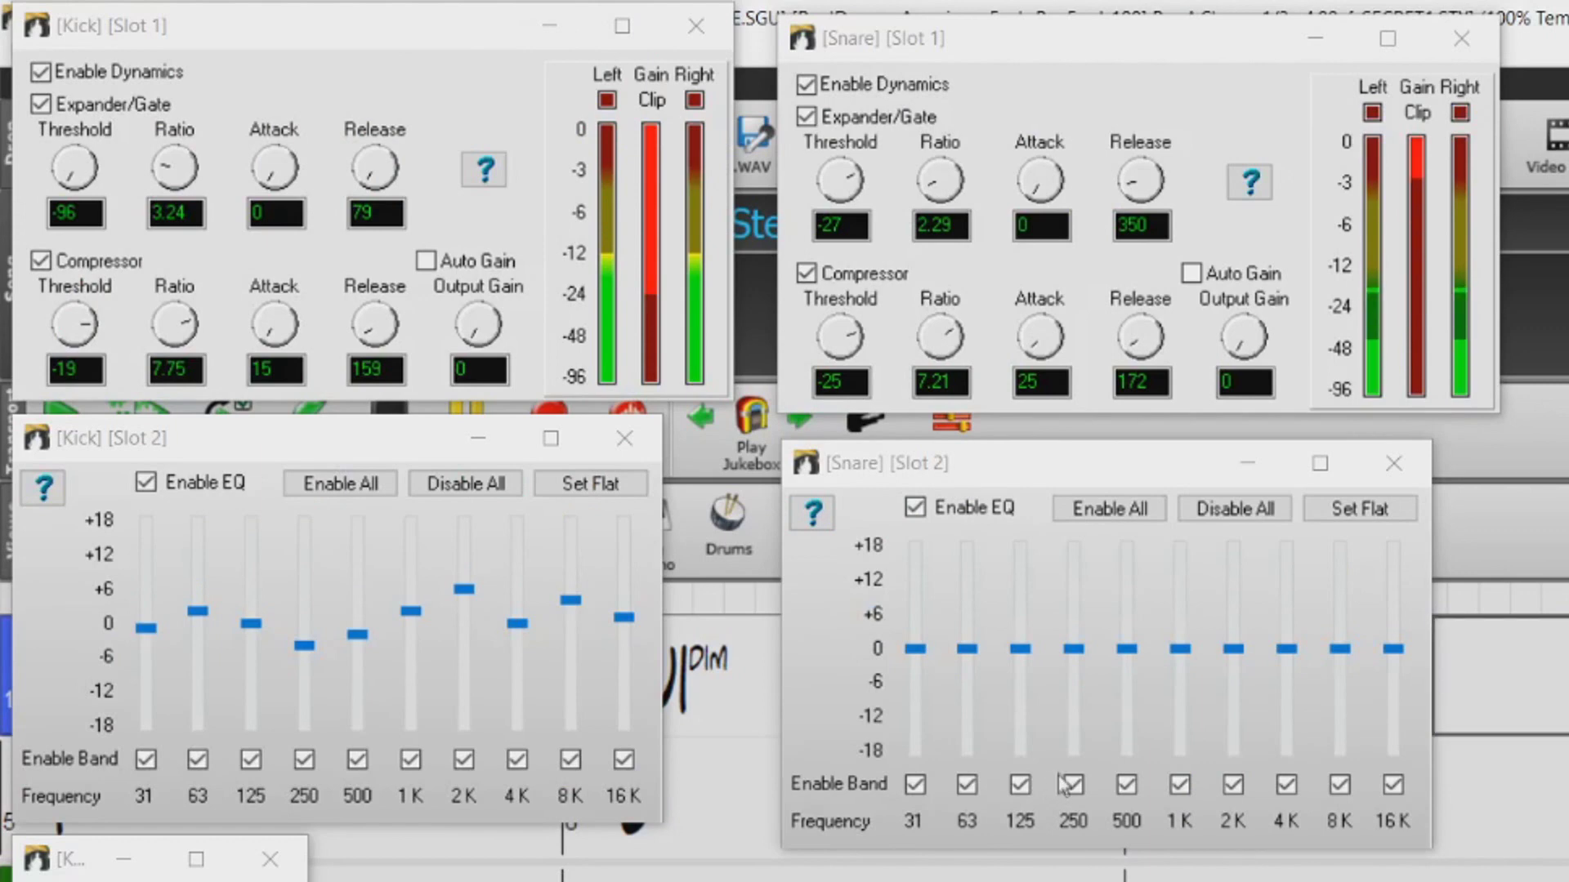
mouse_move(1125, 649)
left_mouse_down()
mouse_move(1128, 662)
mouse_move(1077, 652)
mouse_move(1125, 672)
left_mouse_up()
left_click(1073, 665)
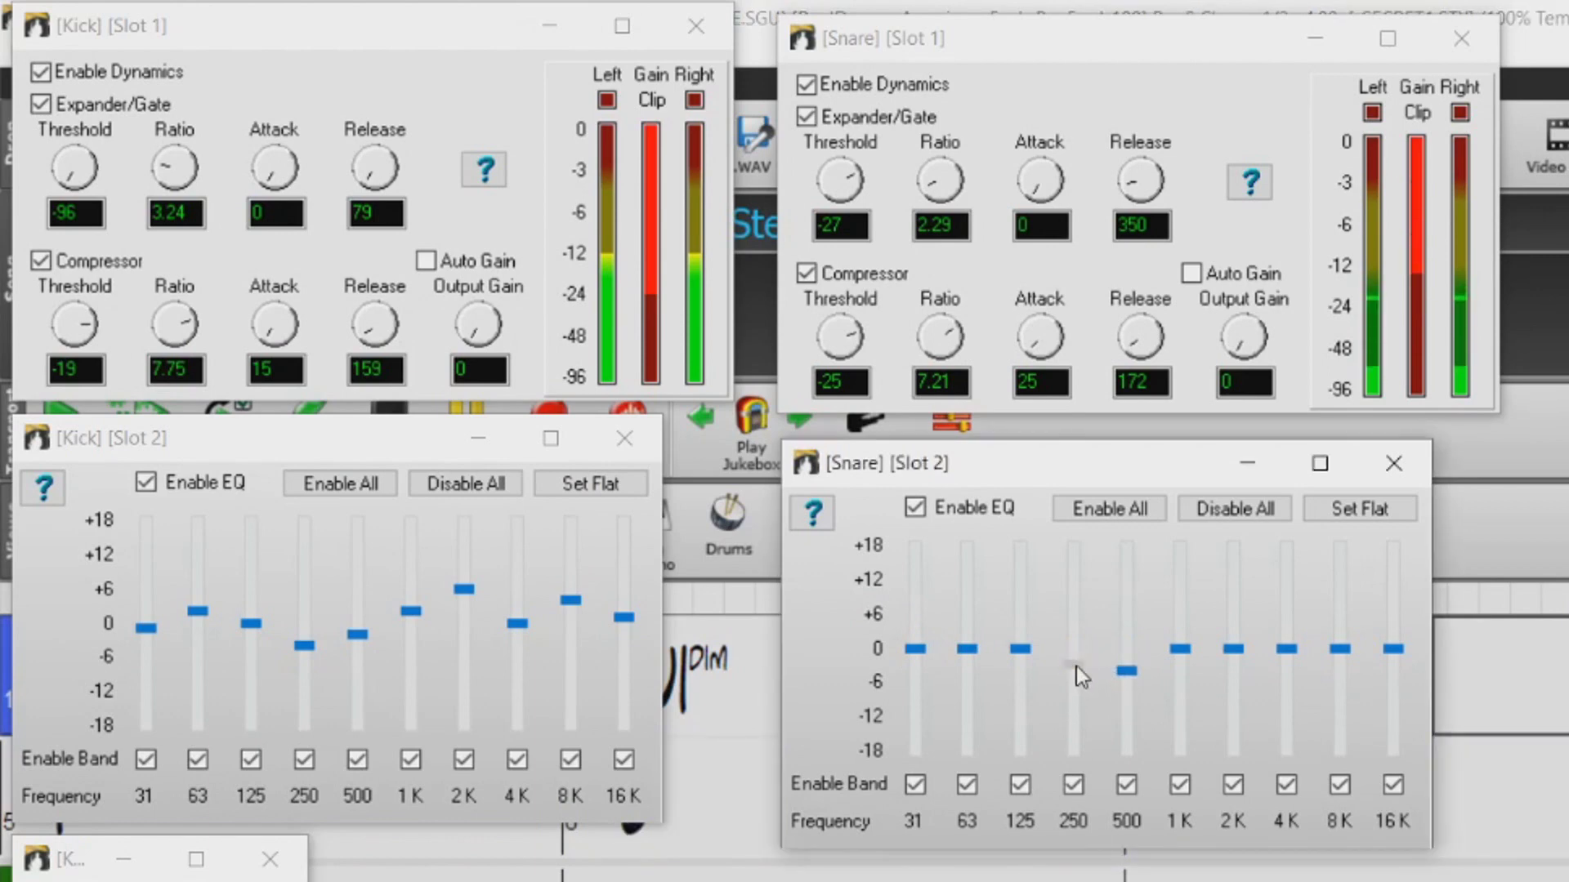
left_click(1127, 671)
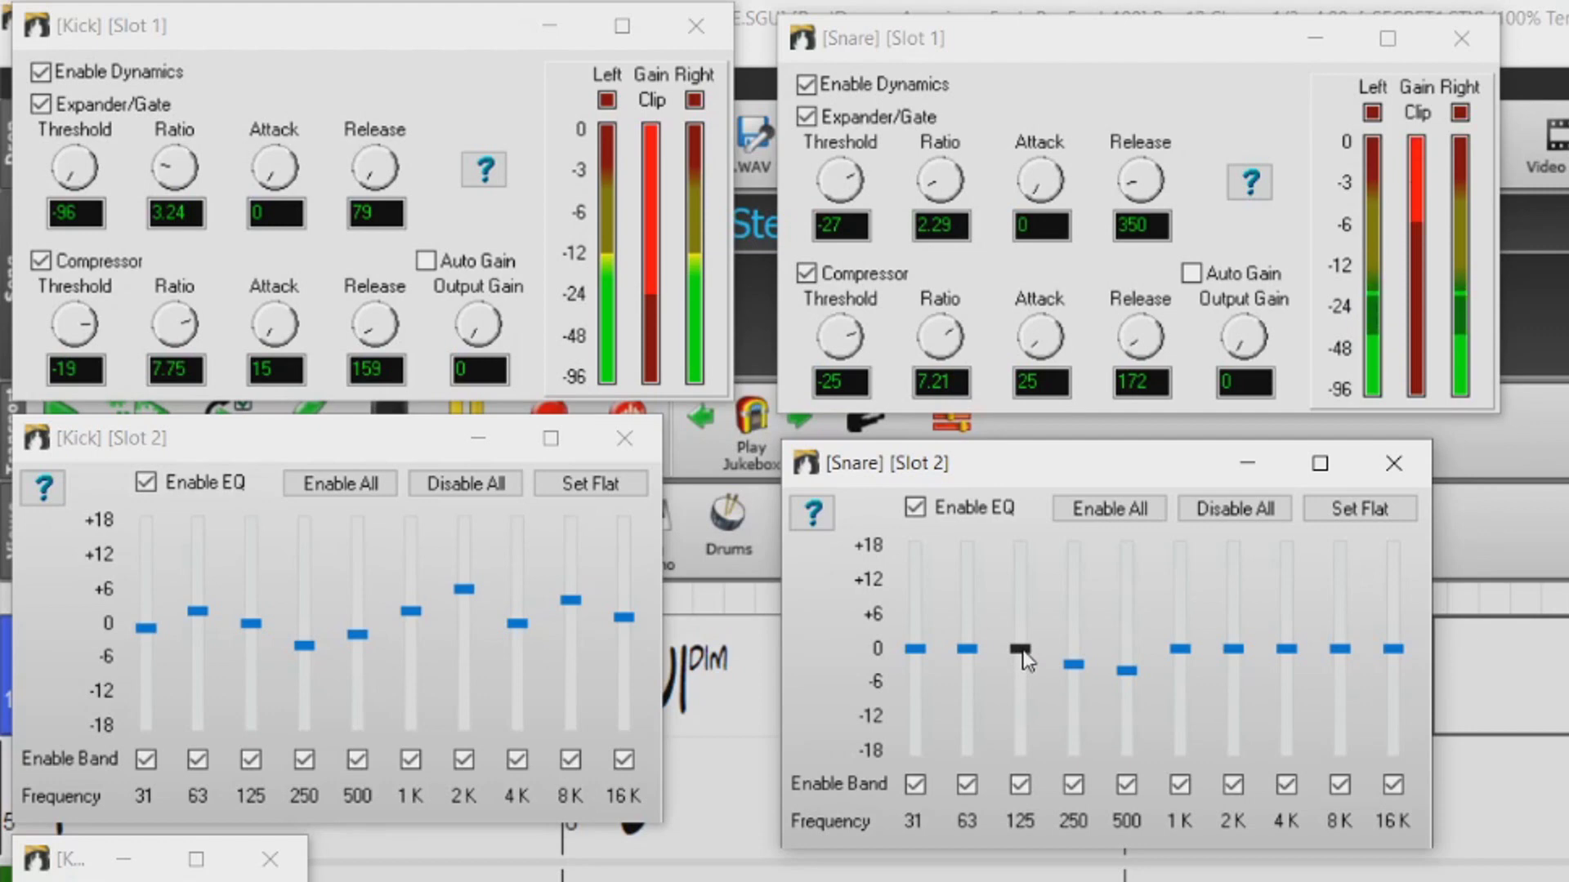
left_click_drag(1022, 652, 961, 673)
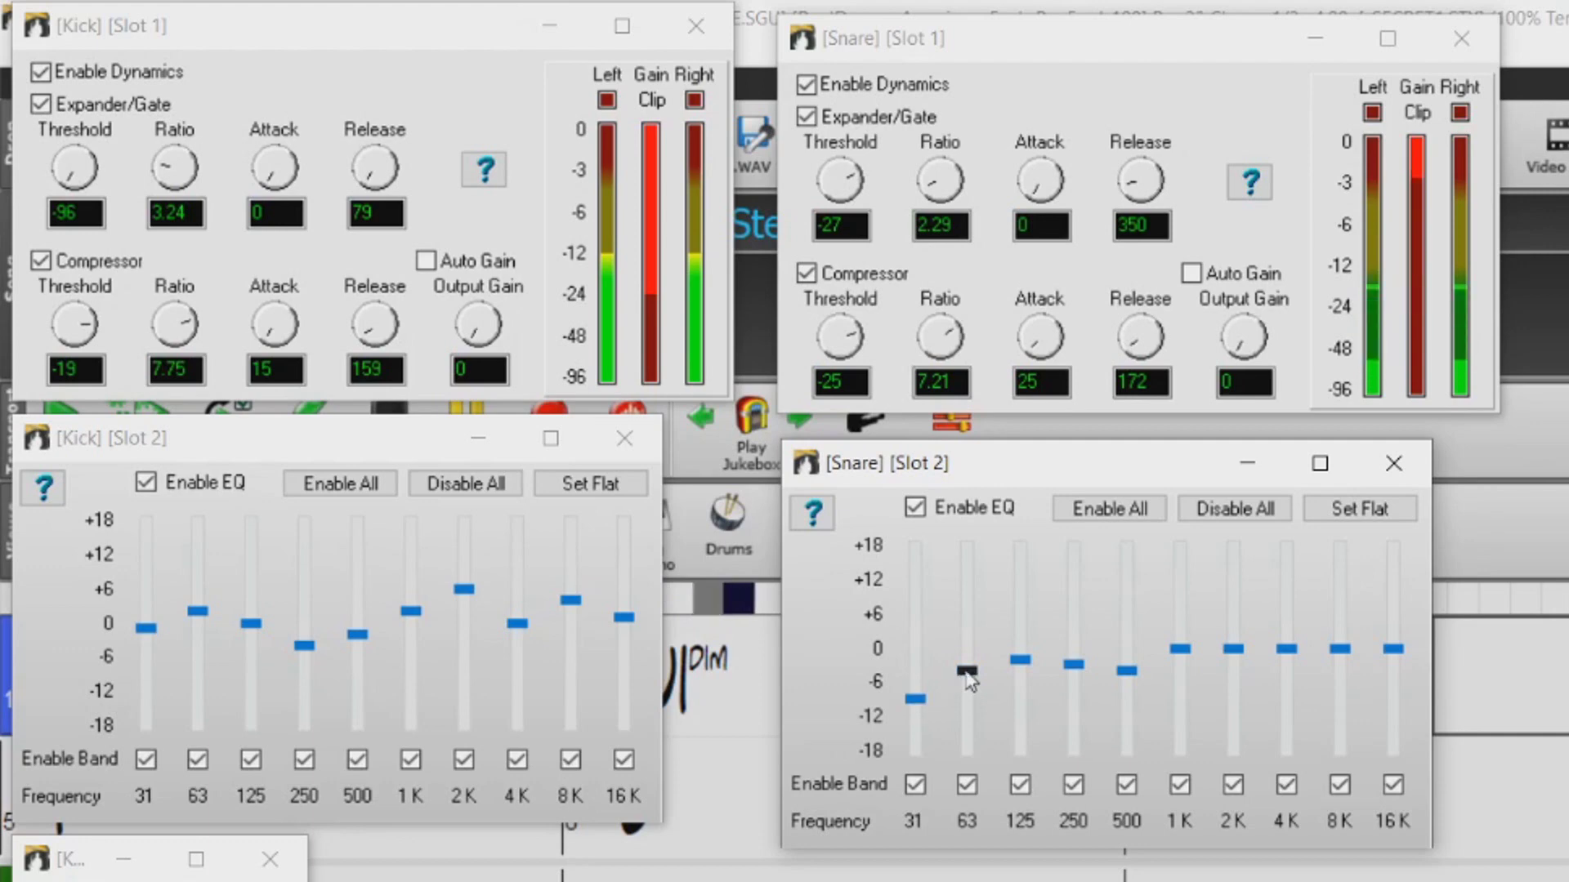
left_click_drag(963, 673, 964, 676)
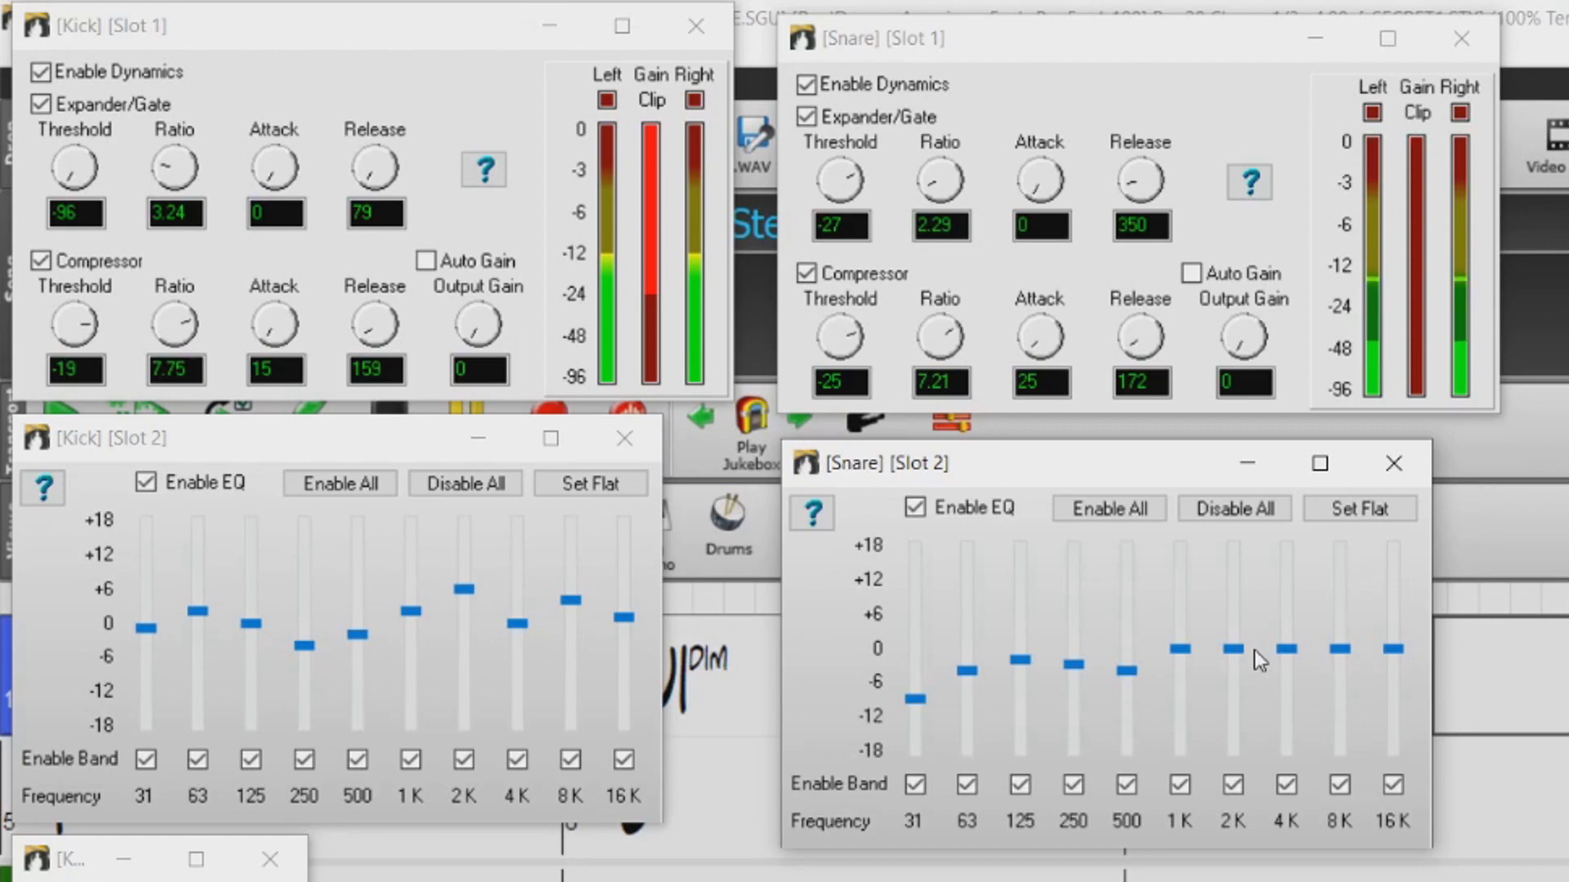
Step: Boost the Snare EQ to about +2 at 1K, +3 at 2K, +4 at 8K and +2 at 16K, and set 31 Hz to about -7
left_click(1179, 649)
left_click_drag(1183, 654, 1233, 637)
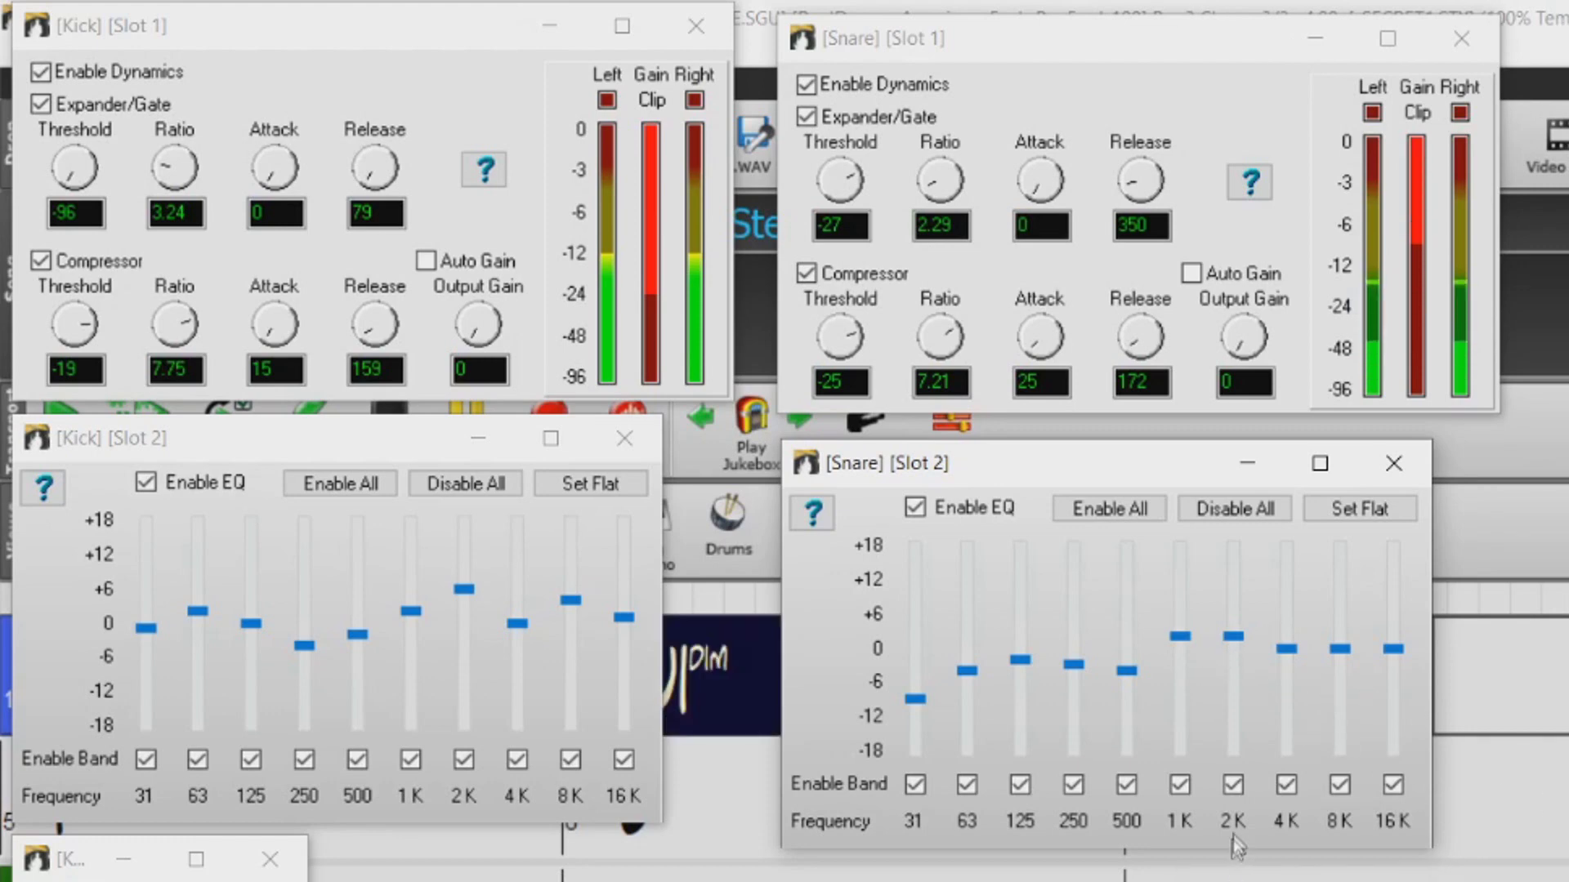
left_click_drag(1233, 639, 1237, 633)
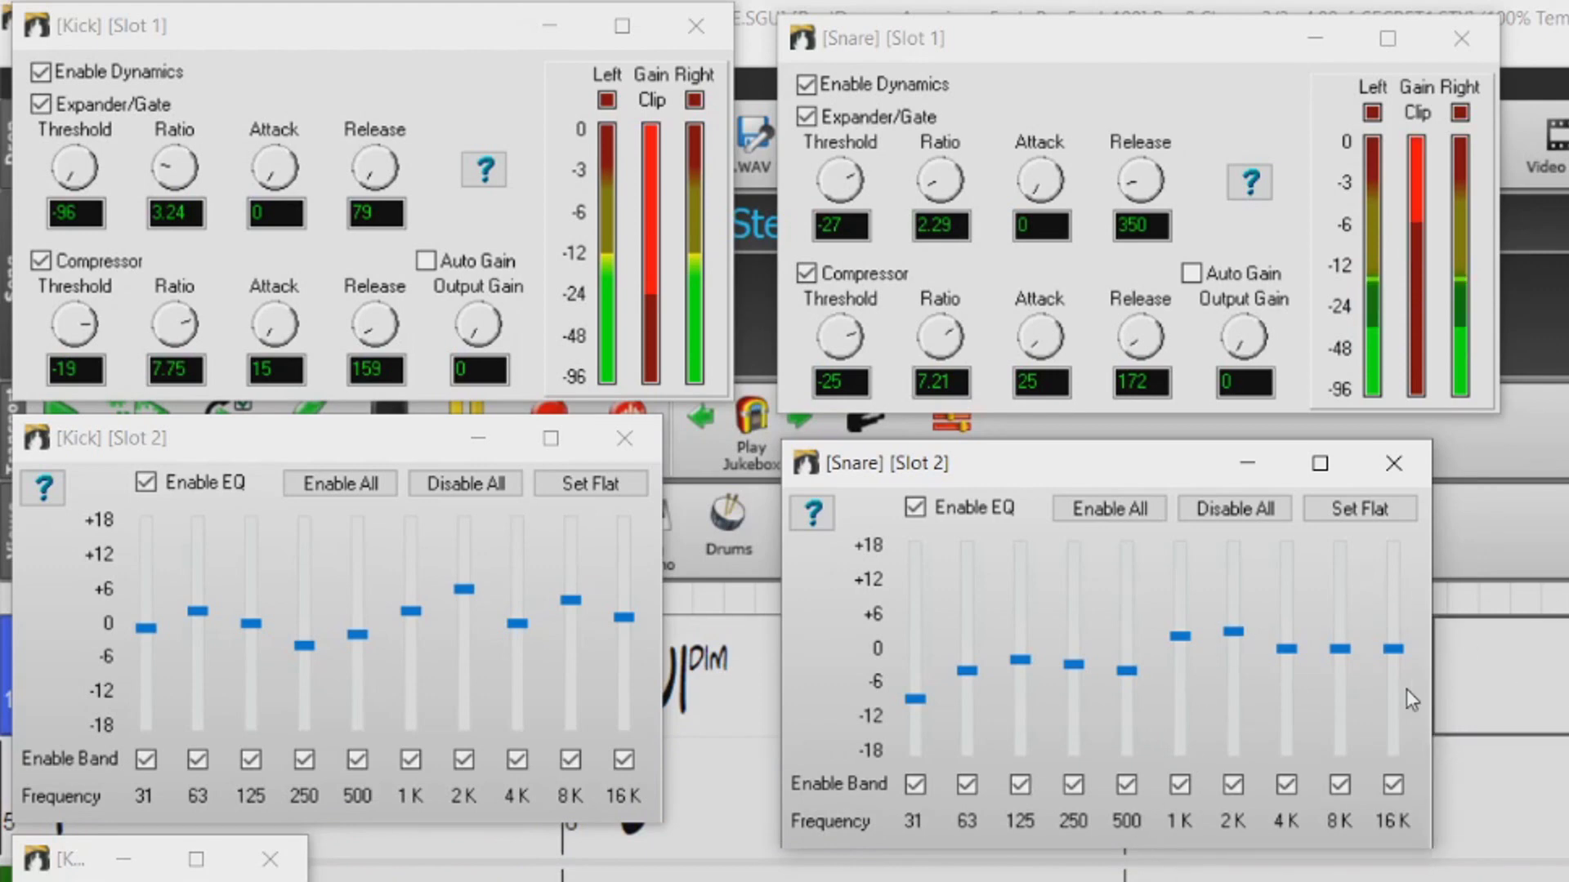
mouse_move(1341, 649)
left_mouse_down()
mouse_move(1398, 626)
mouse_move(1343, 630)
left_mouse_up()
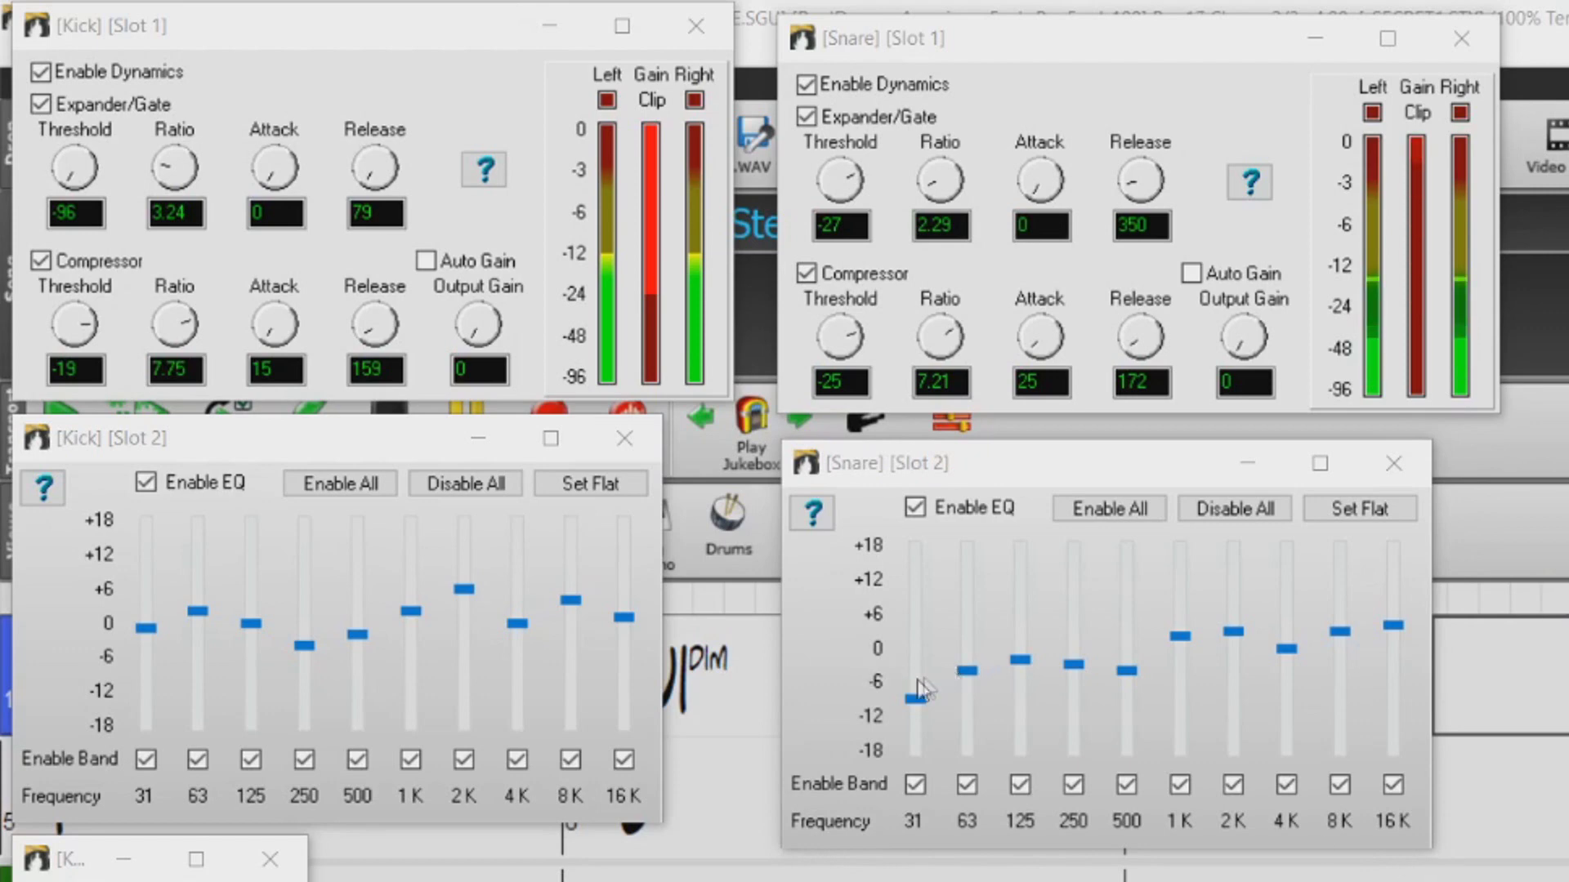
left_click_drag(918, 703, 917, 688)
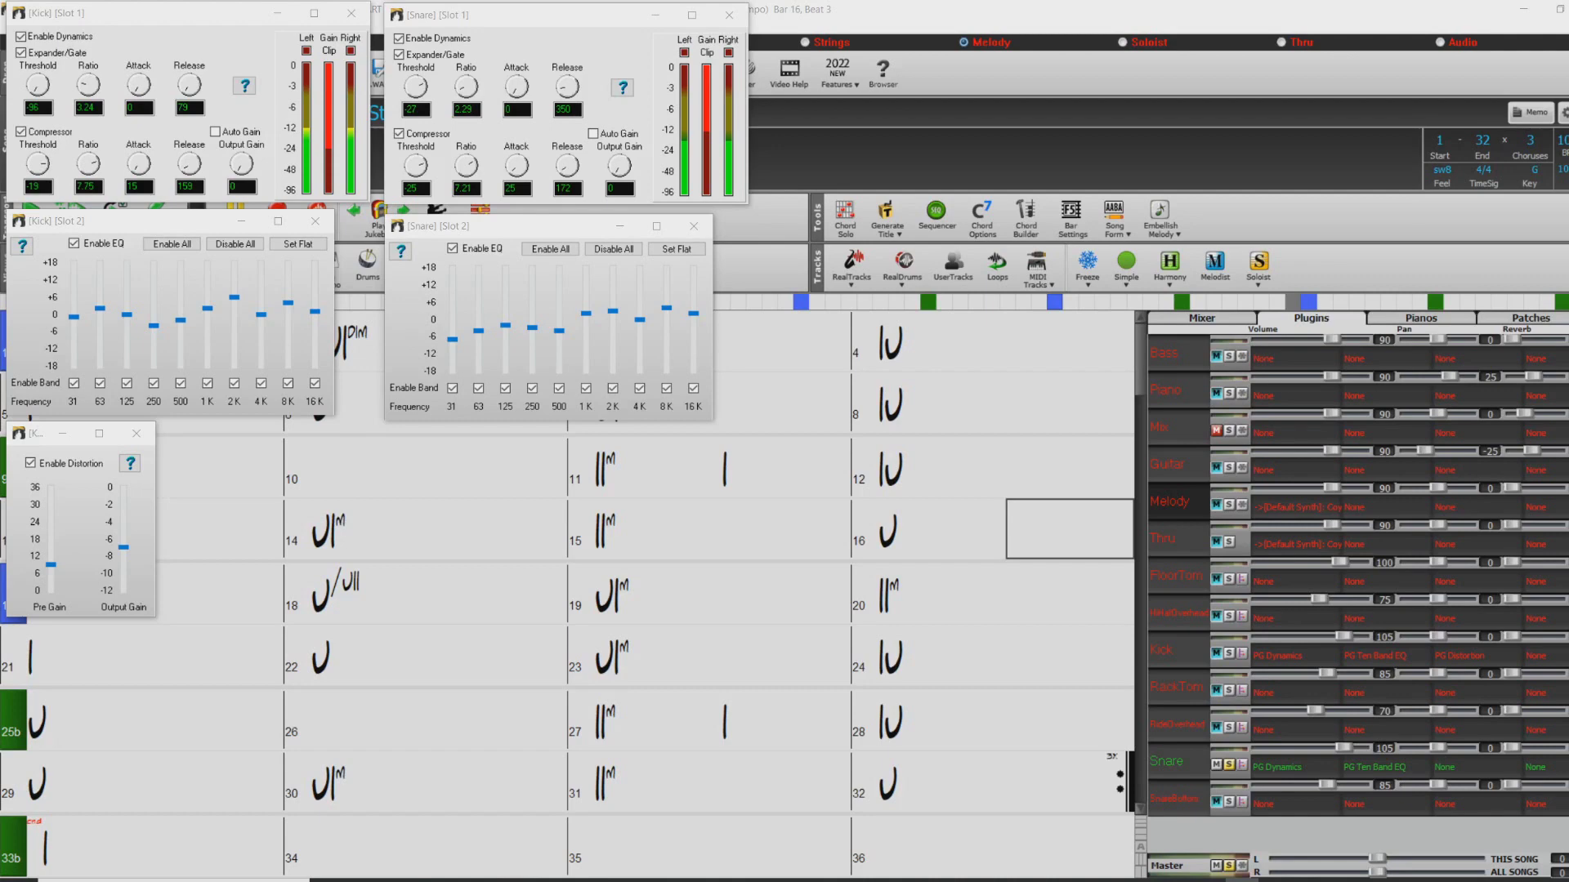
Step: Add the PG Distortion plugin in the Snare's third slot
left_click(1444, 772)
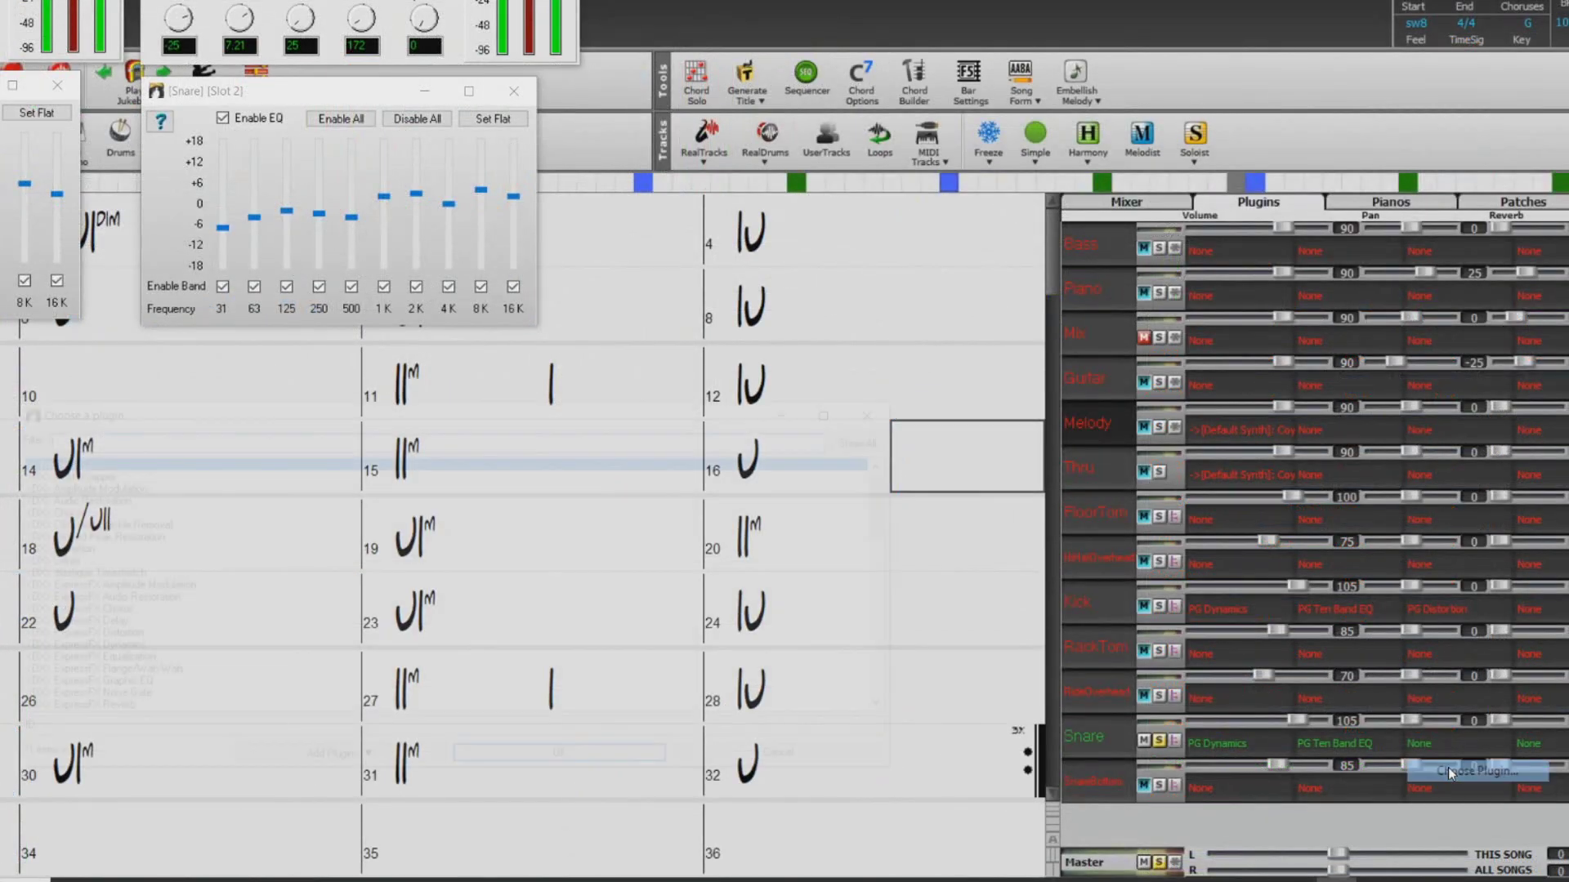
left_click(1449, 772)
left_click_drag(893, 502, 902, 619)
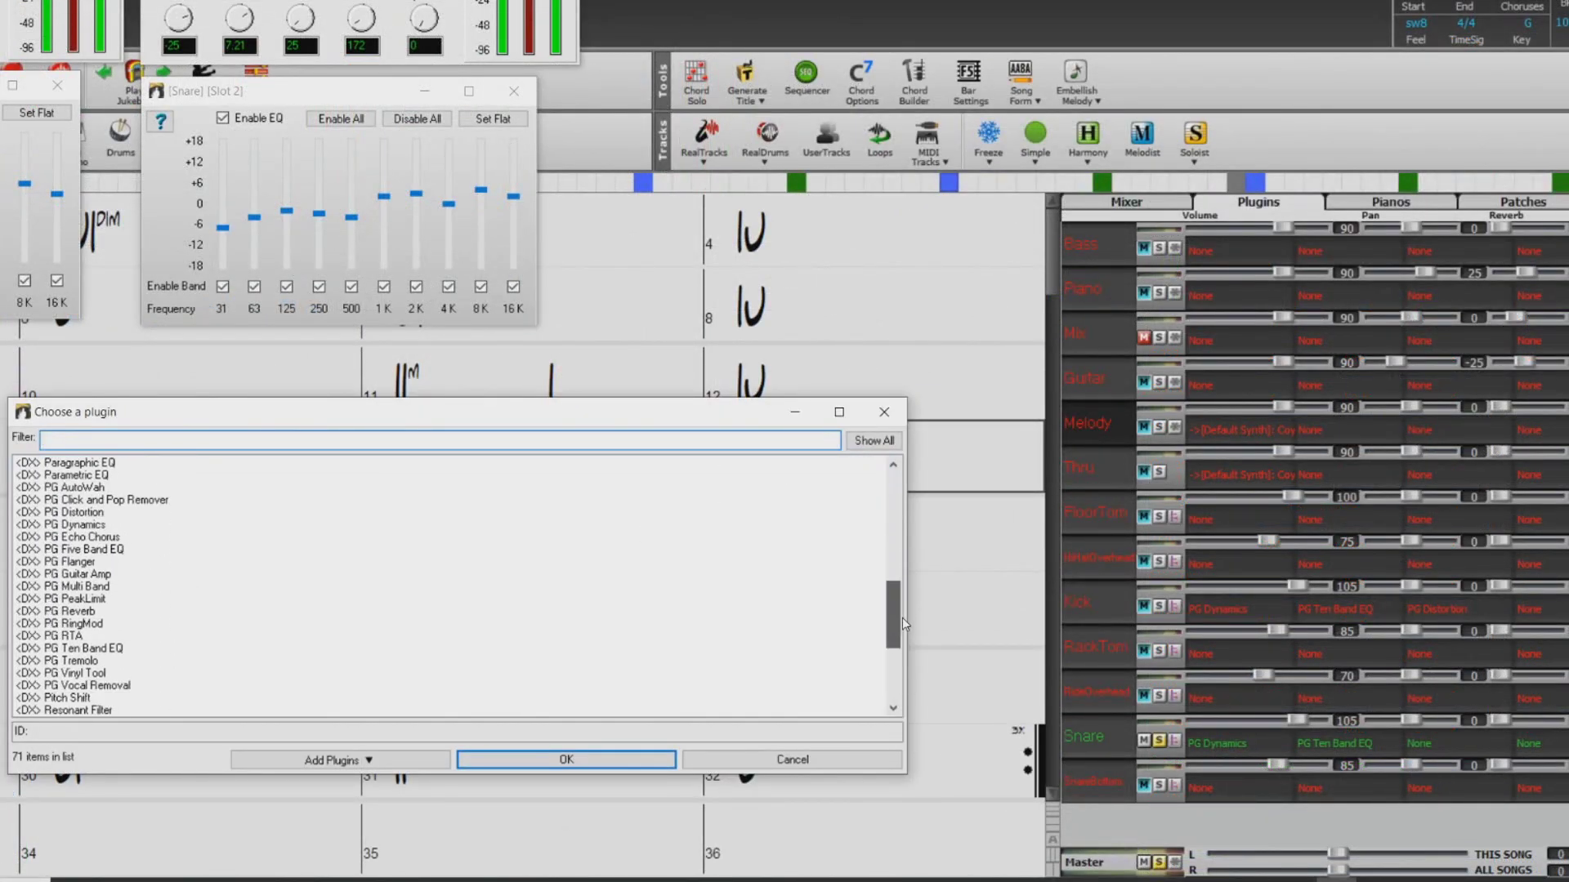
left_click(111, 513)
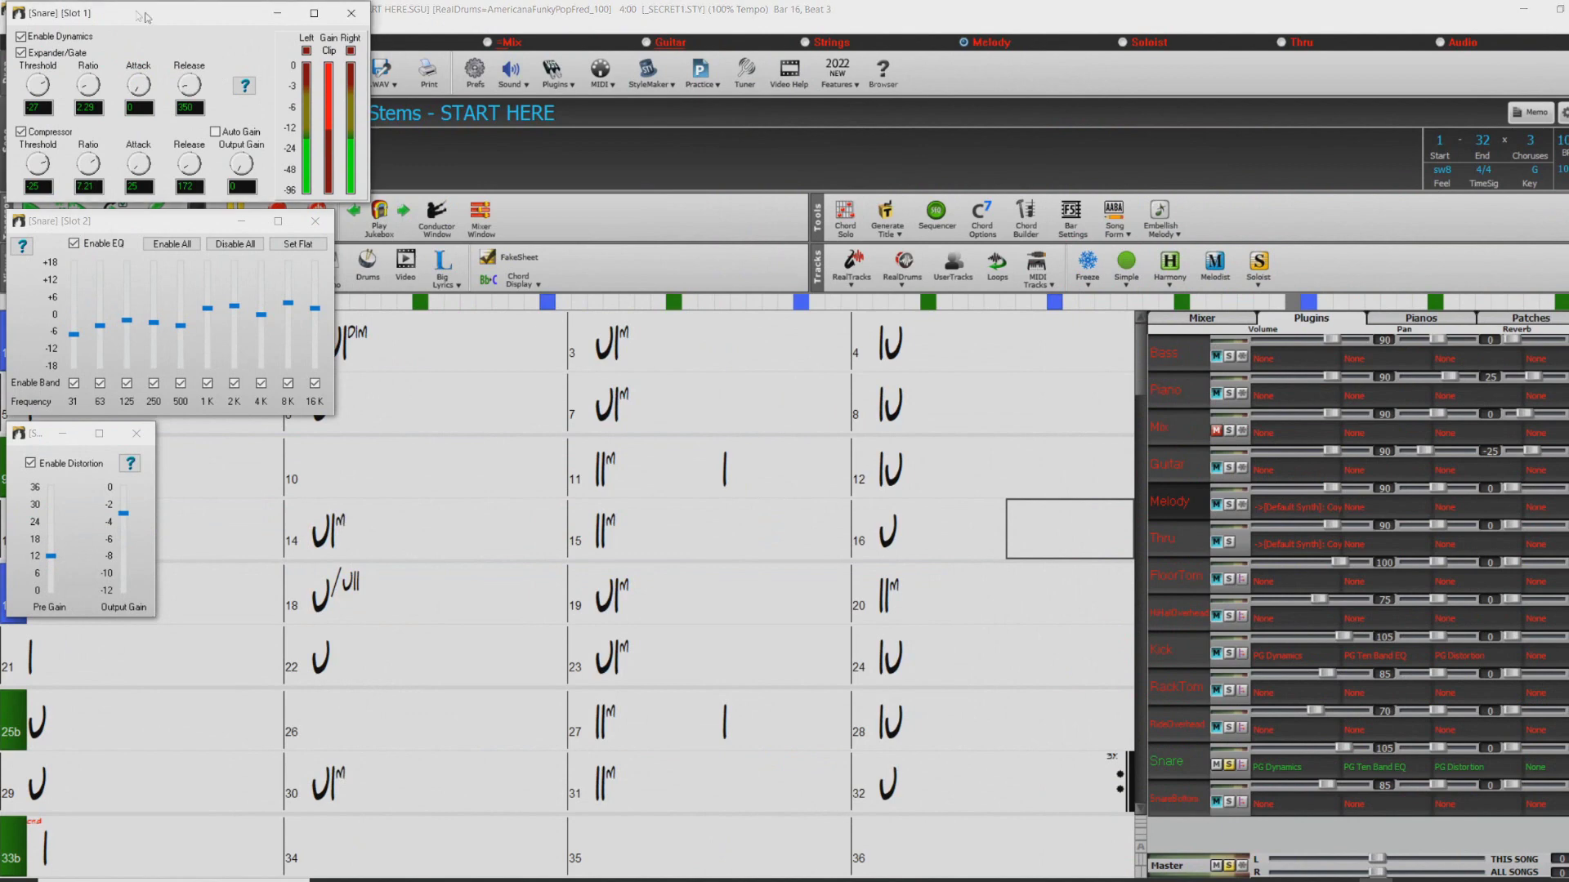
Step: Line up the Snare plugin windows beside the Kick's and set the Snare distortion's pre gain to about 9 and output gain to about -5
left_click_drag(528, 32, 516, 18)
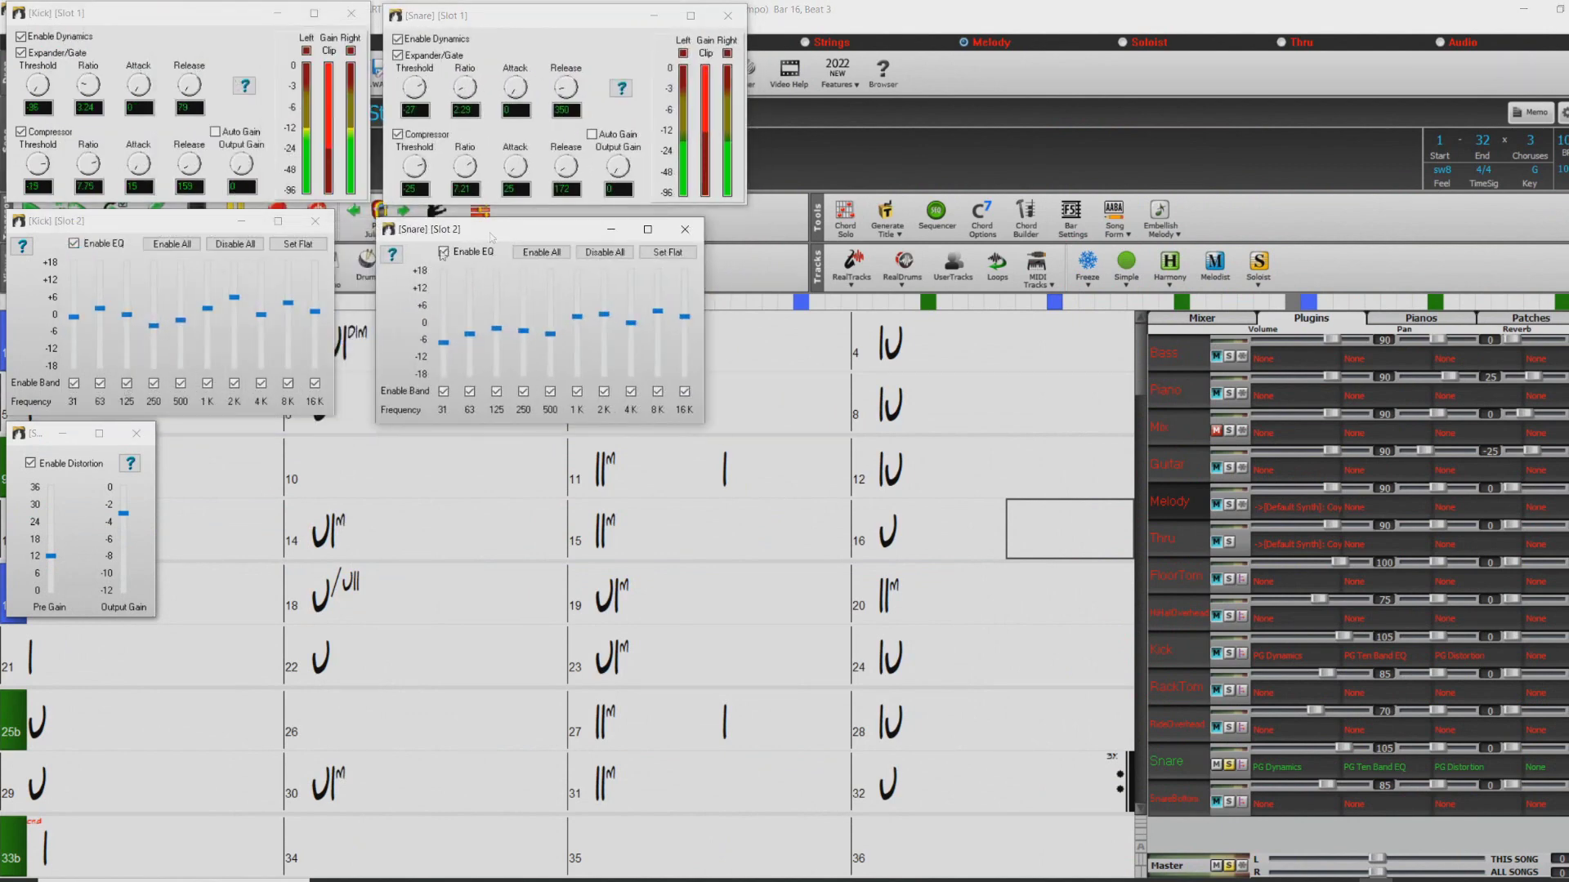
left_click_drag(34, 427, 33, 419)
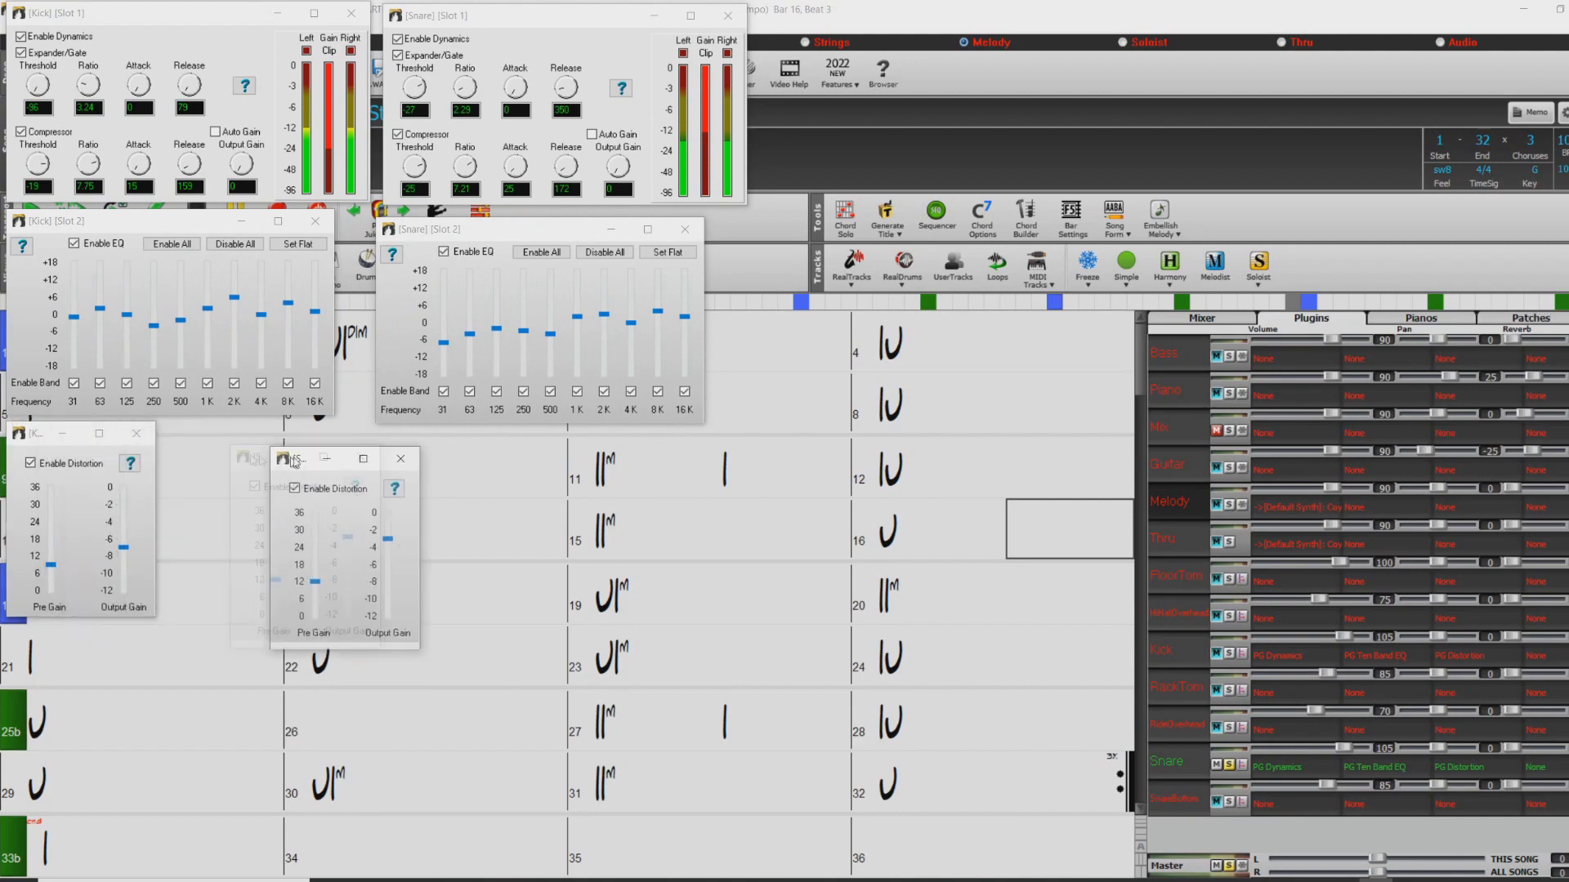
left_click_drag(289, 470, 418, 463)
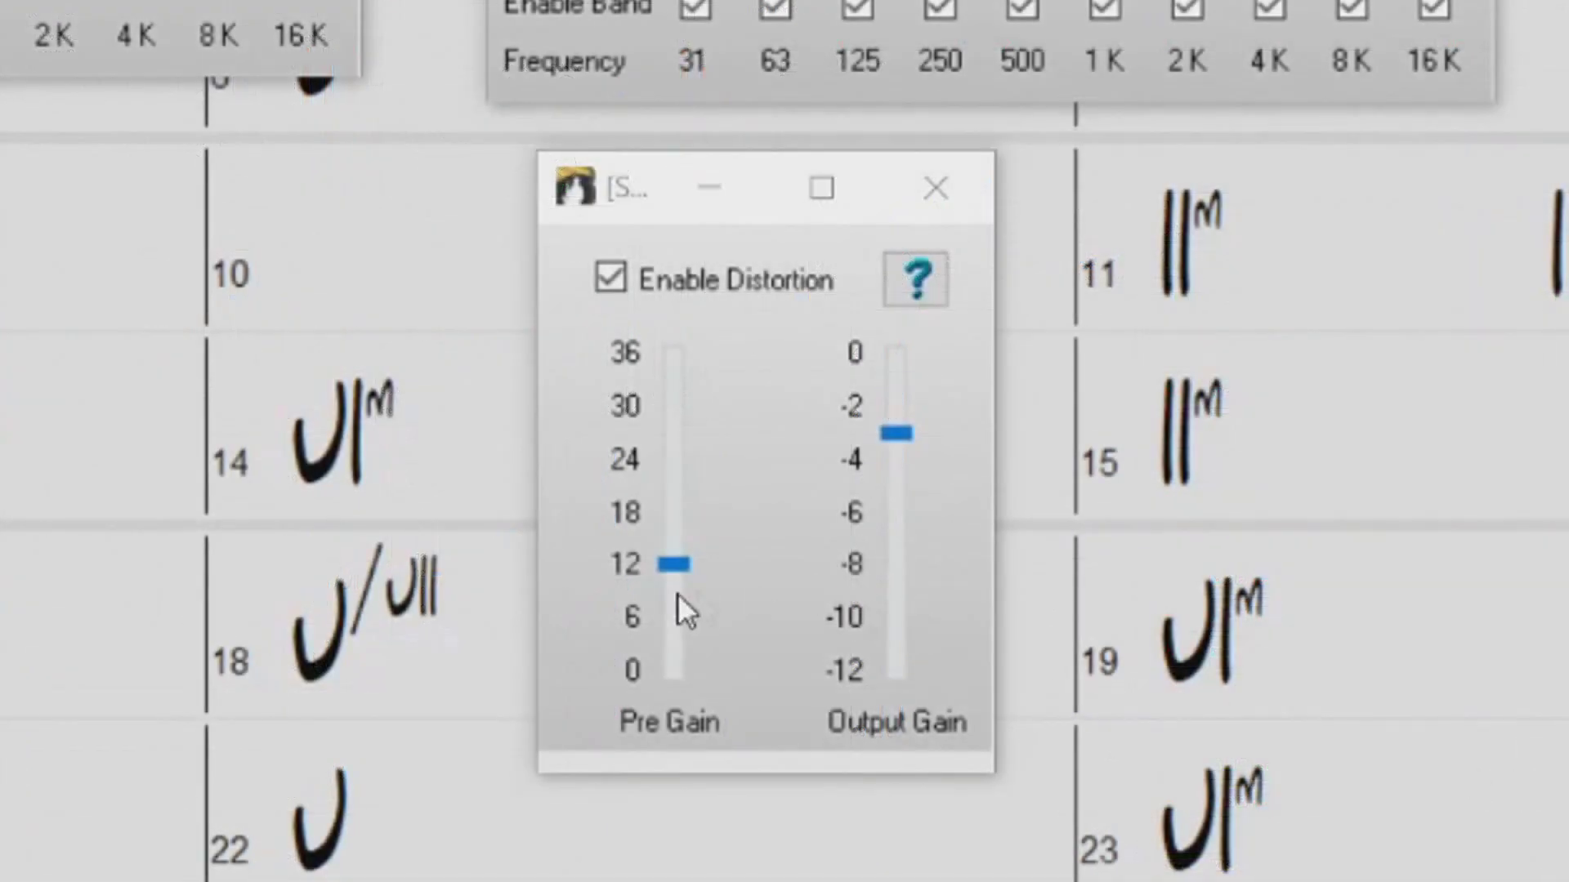
left_click_drag(680, 562, 682, 585)
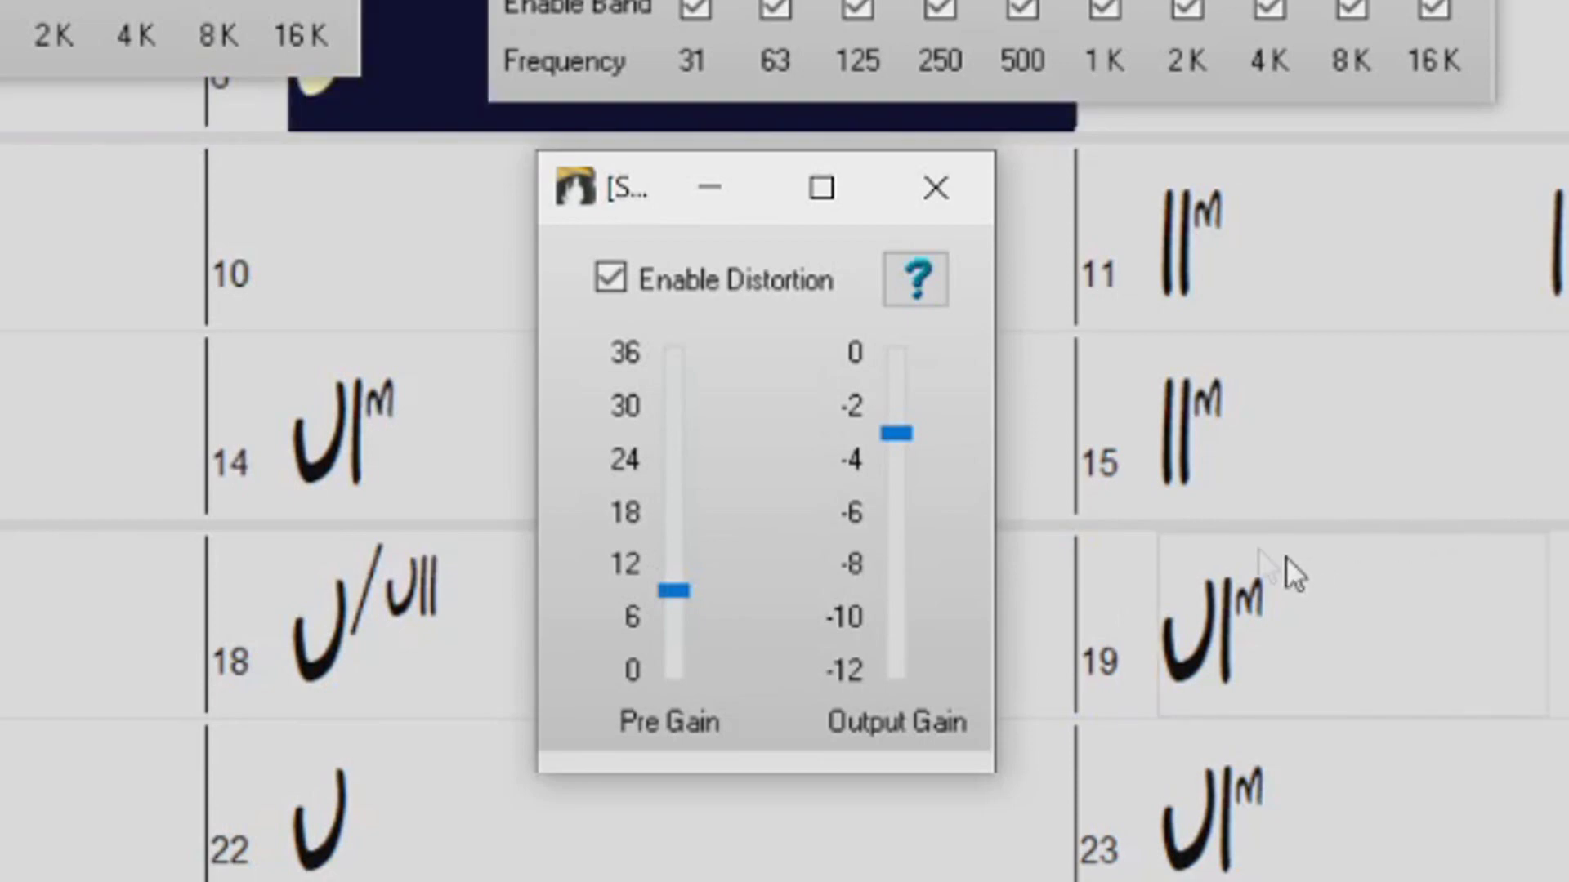
left_click_drag(904, 487, 904, 491)
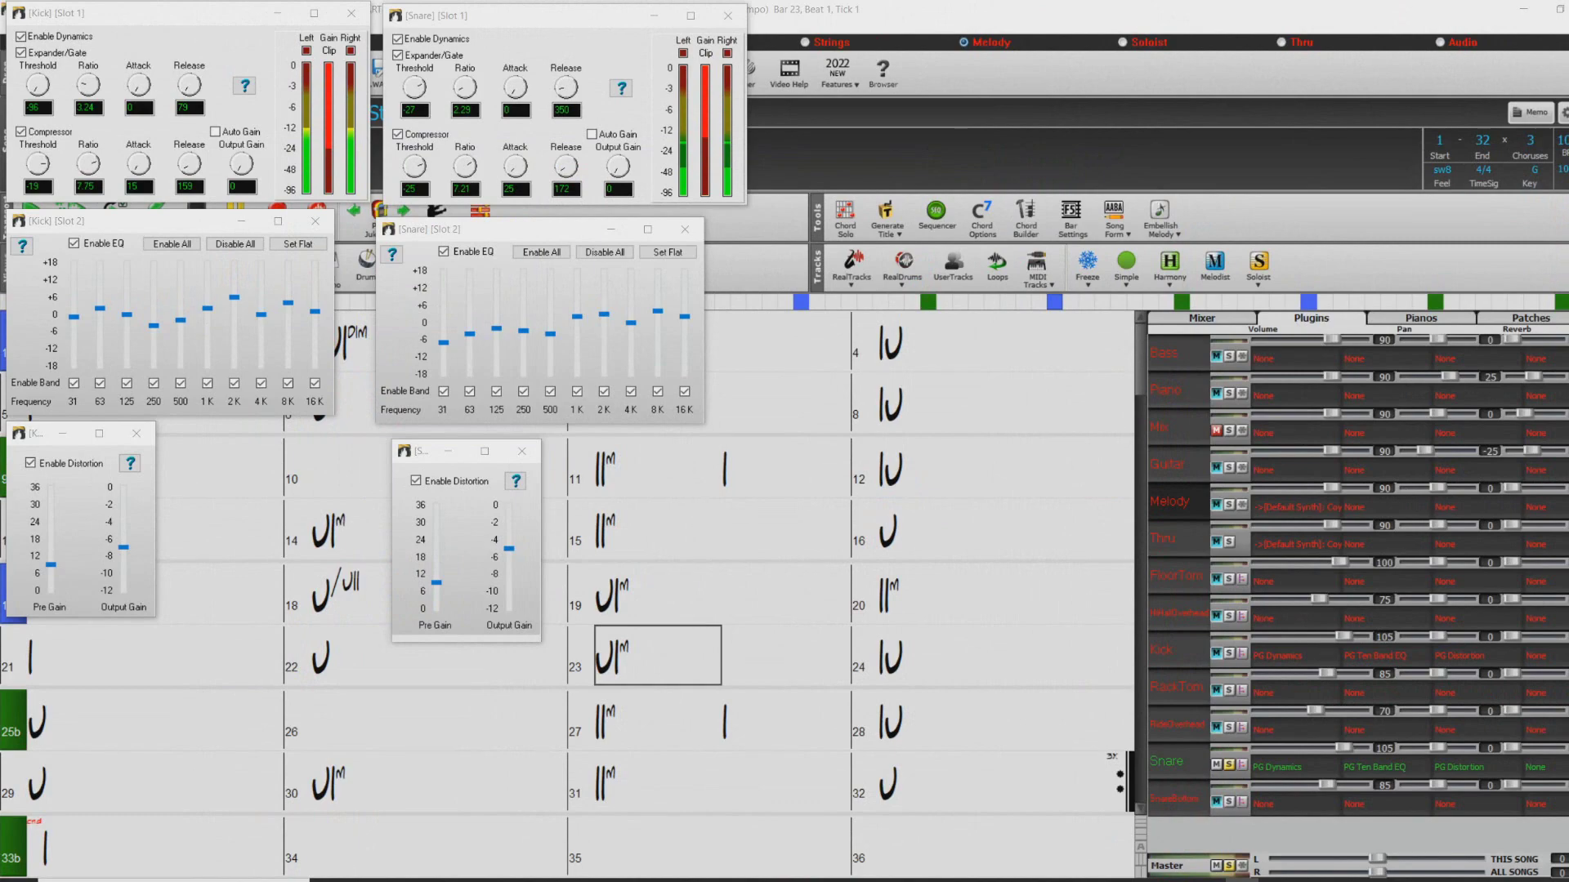
Step: Solo the SnareBottom track, start playback and add PG Dynamics in its first slot, placing the window beside the Snare dynamics window
left_click(1229, 801)
key("space")
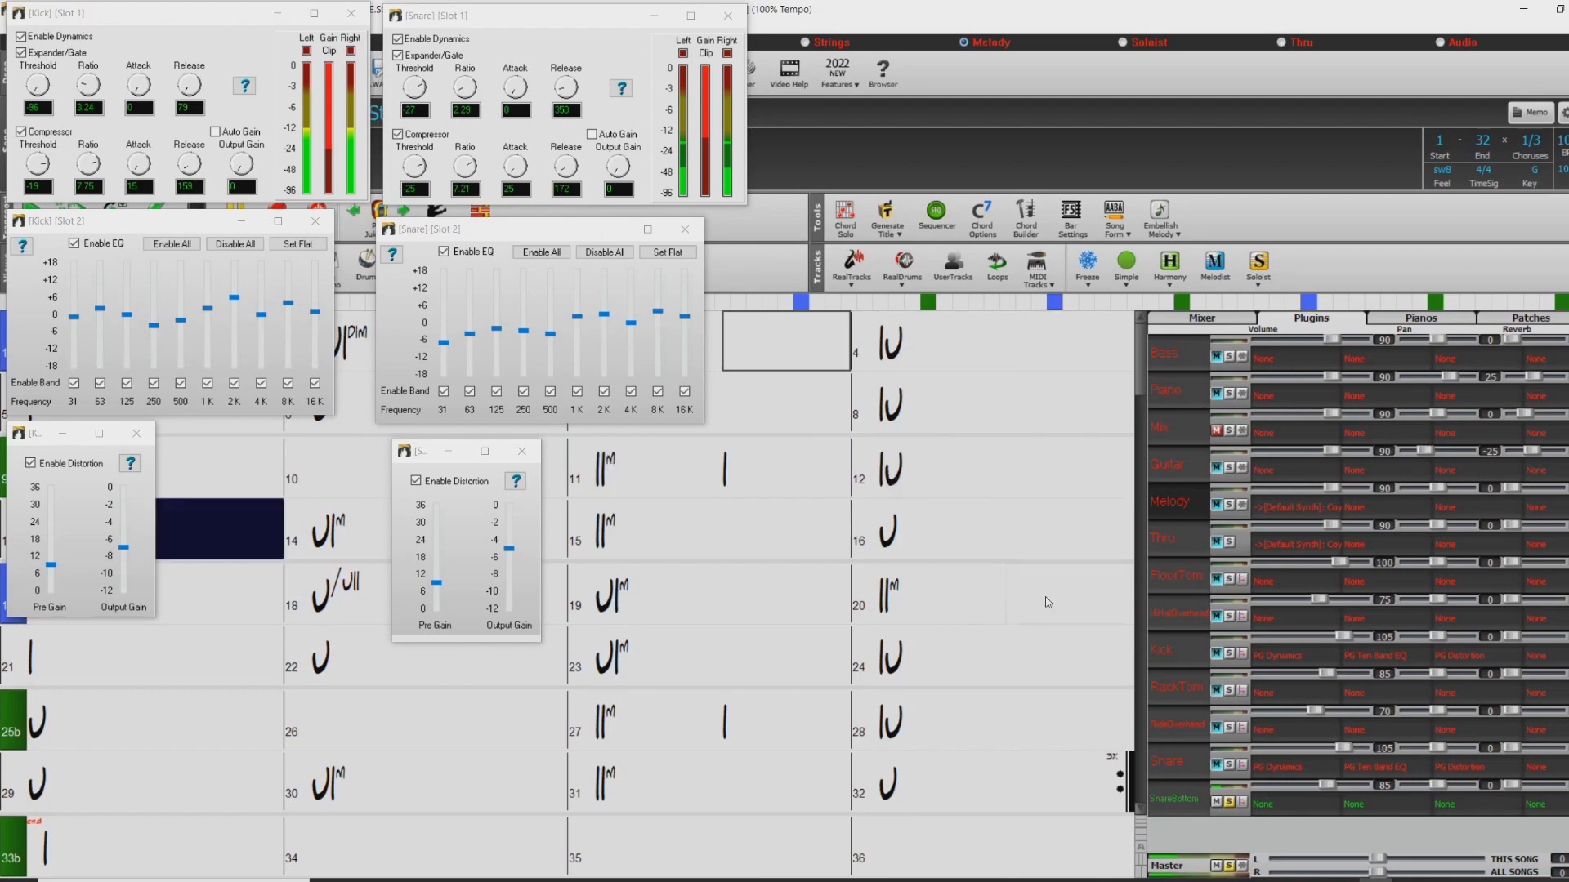
left_click(1282, 813)
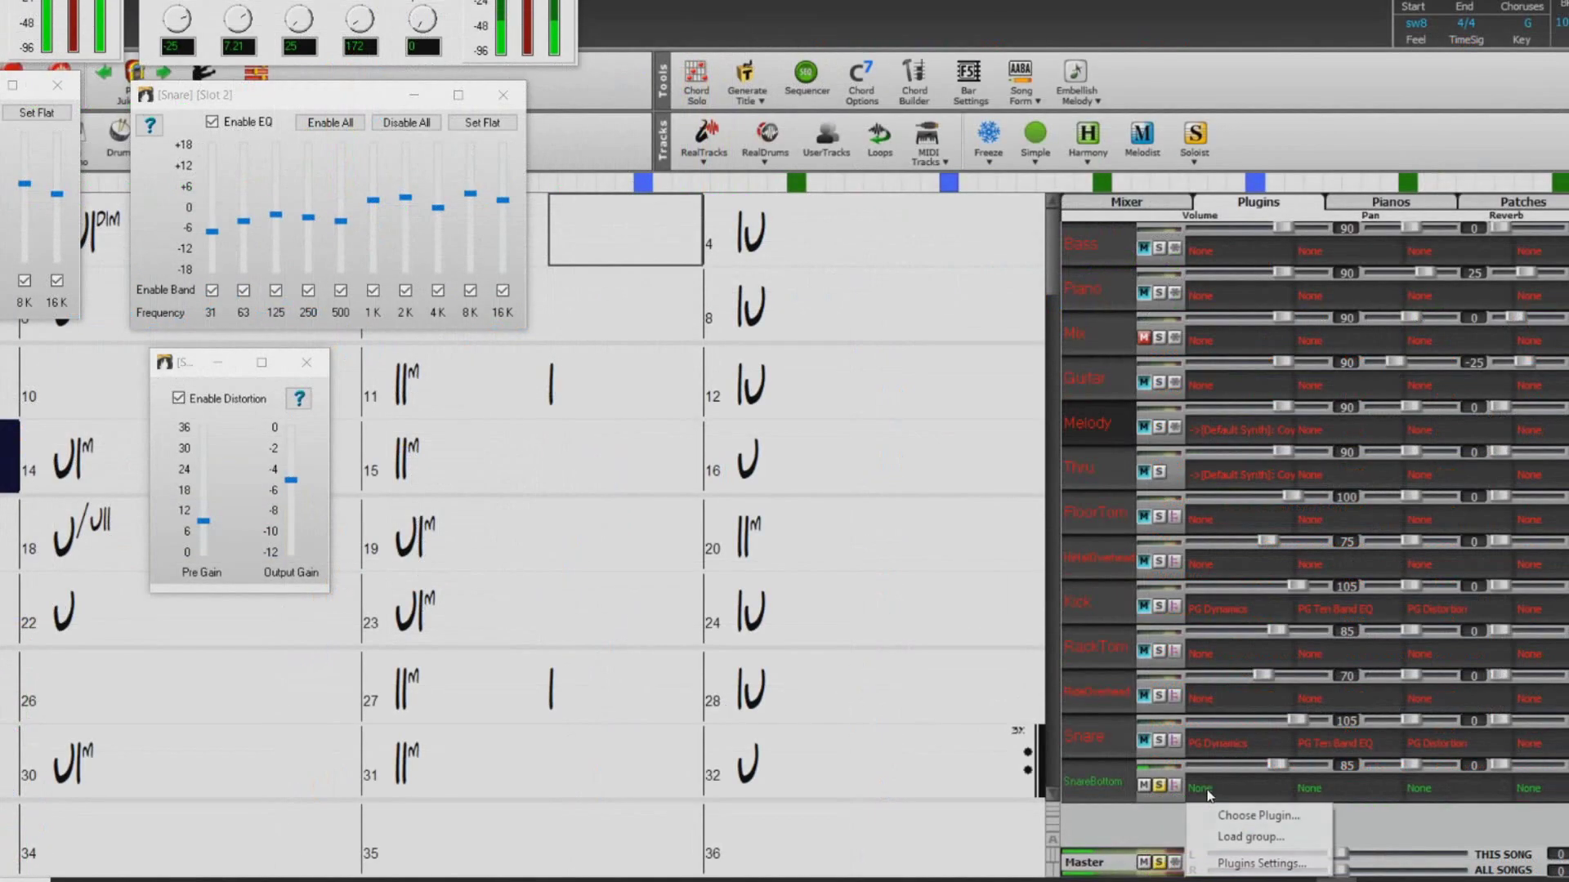
left_click(1249, 815)
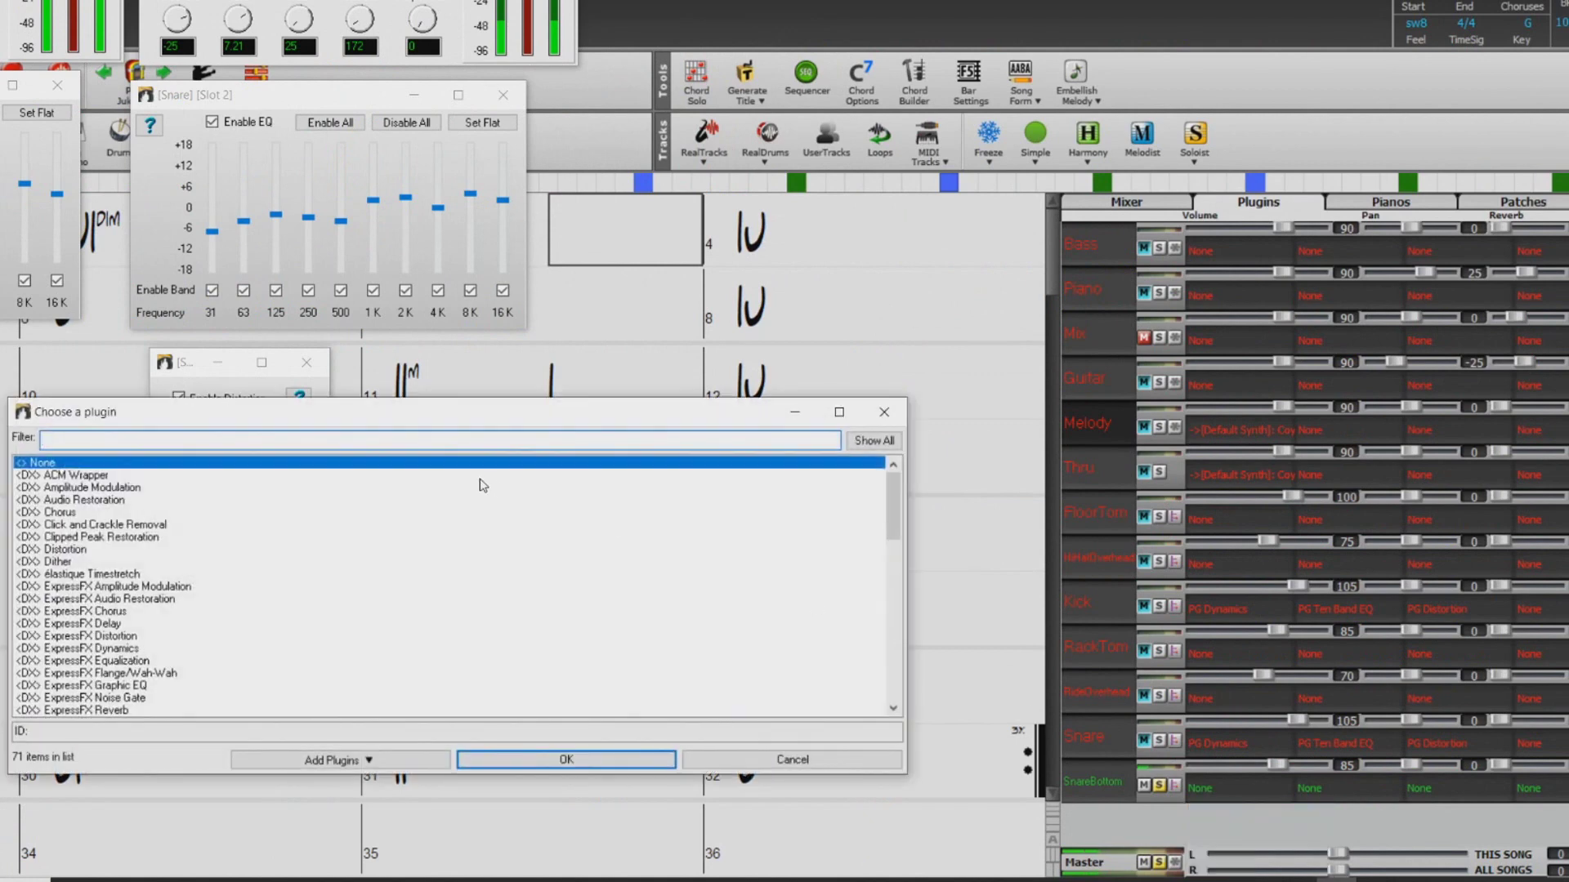
scroll(855, 529, "down", 10)
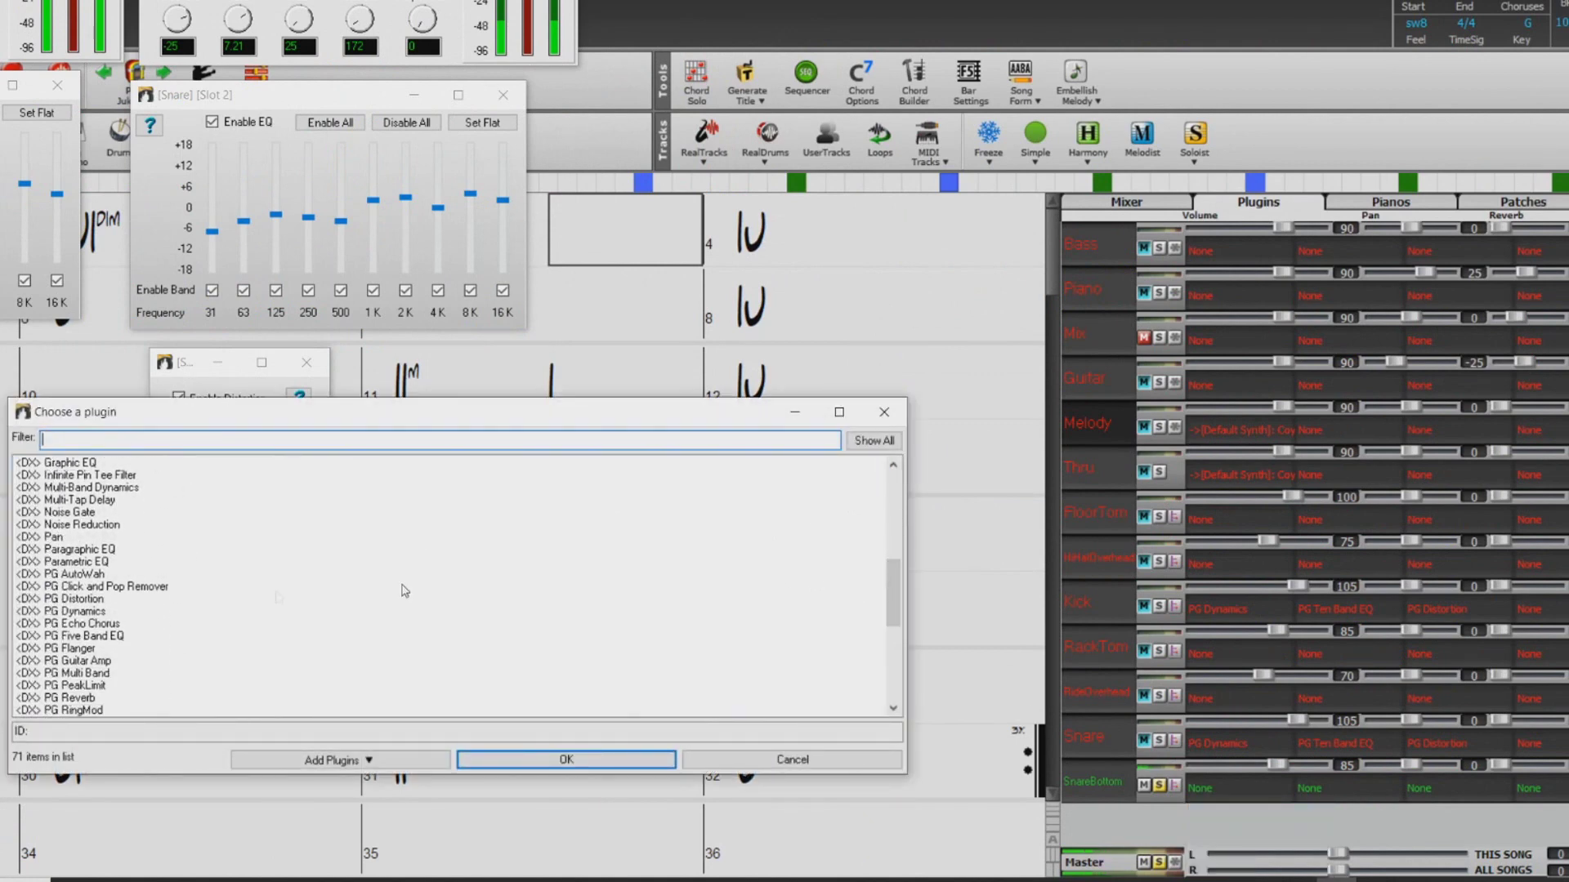
left_click(82, 611)
left_click(565, 760)
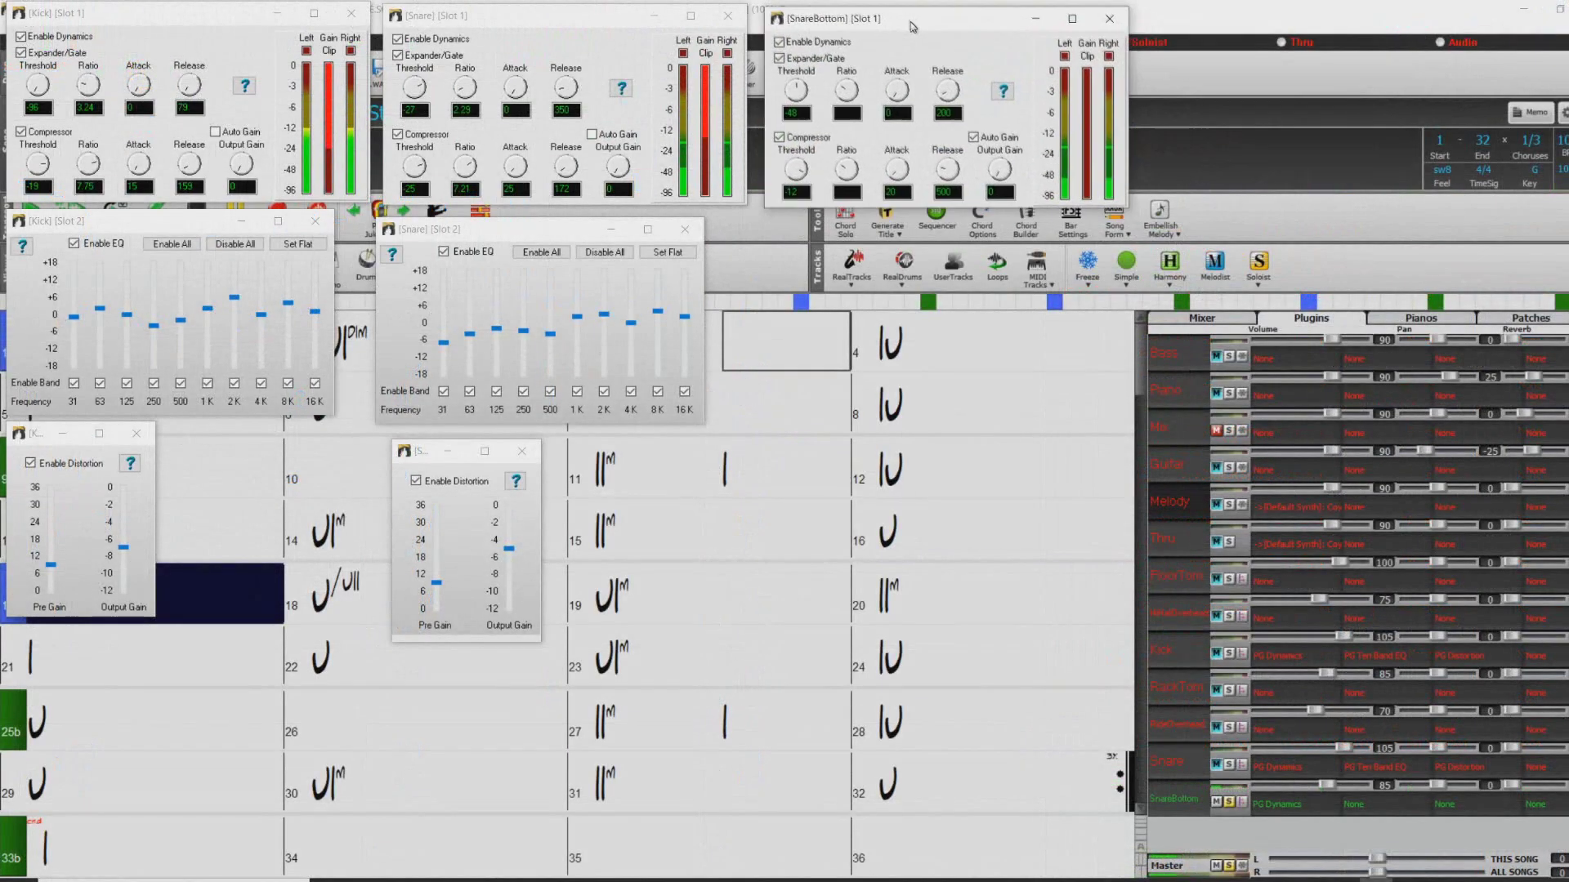
left_click_drag(906, 21, 908, 21)
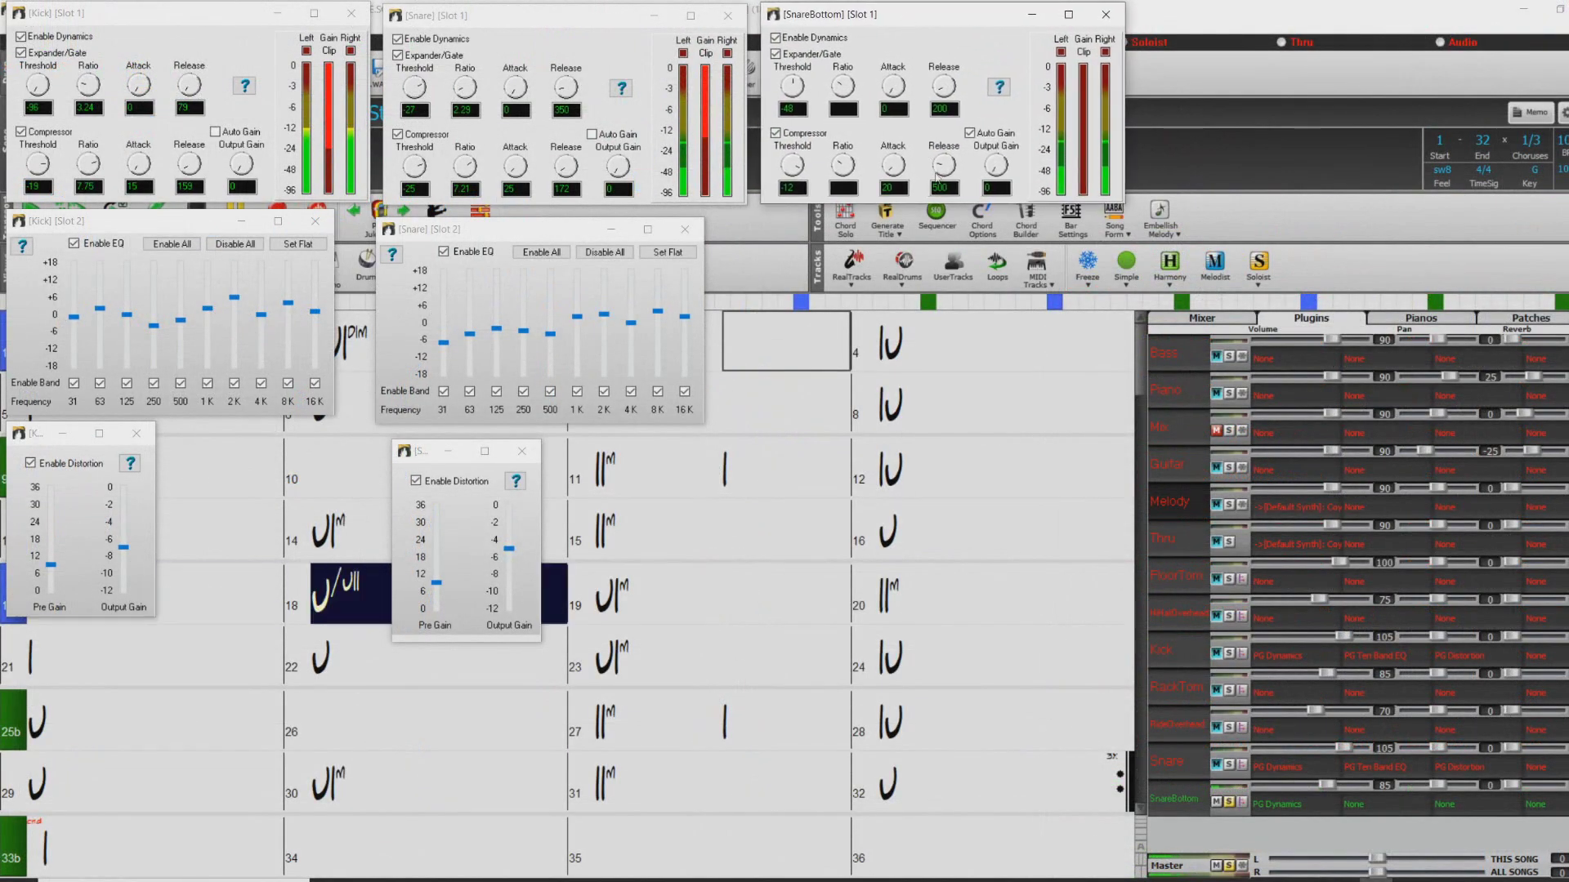
Step: Turn off the SnareBottom compressor and set its expander/gate to threshold -28, ratio 3.12 and release 330
left_click(776, 134)
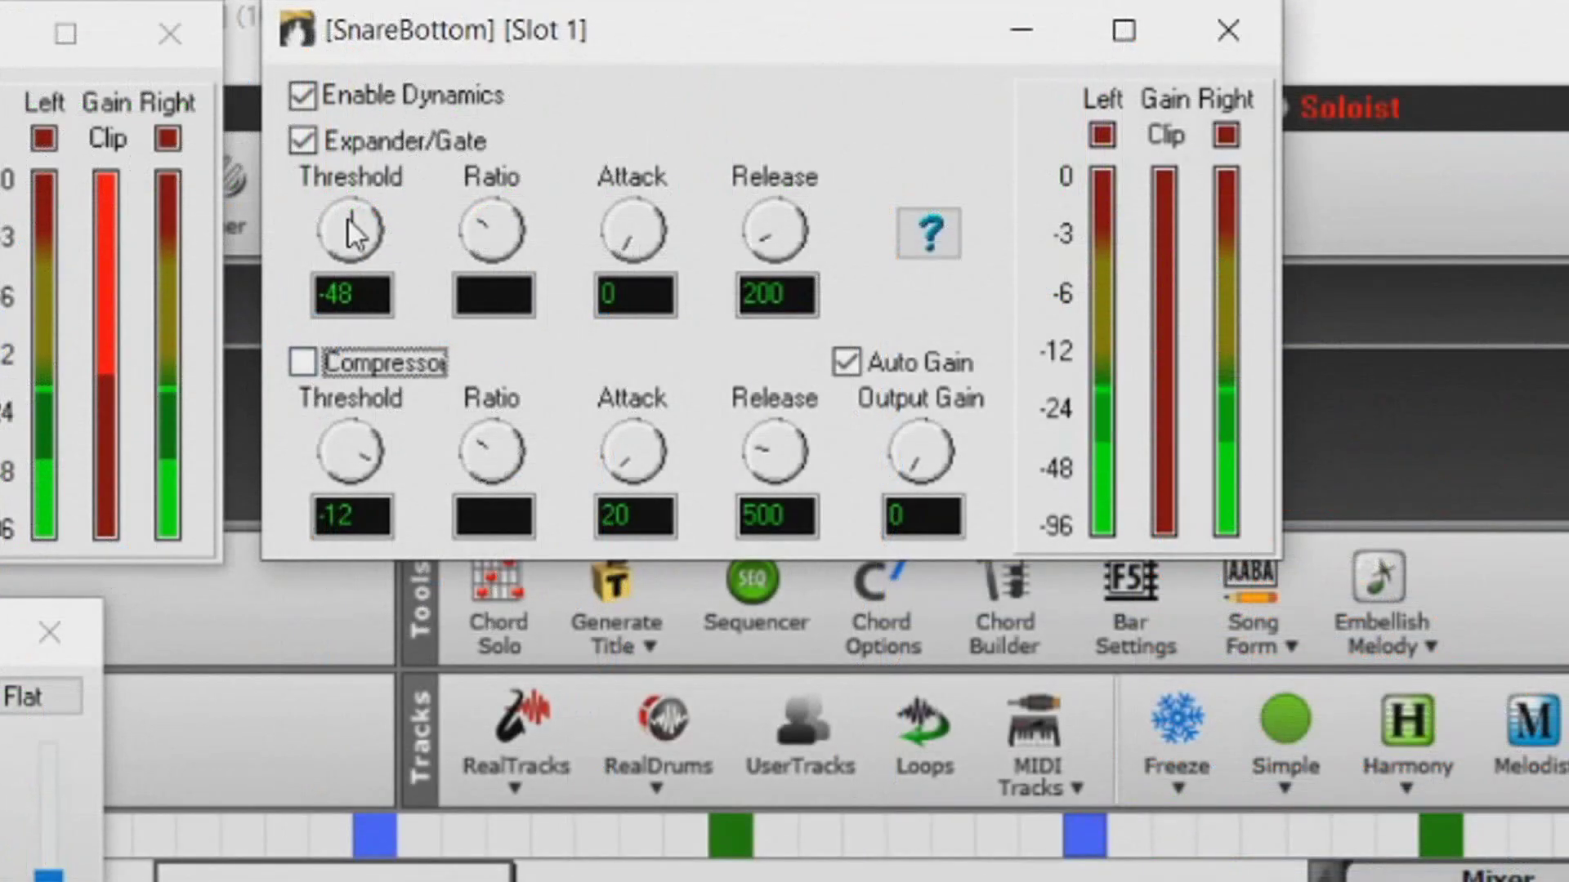
left_click_drag(348, 219, 395, 204)
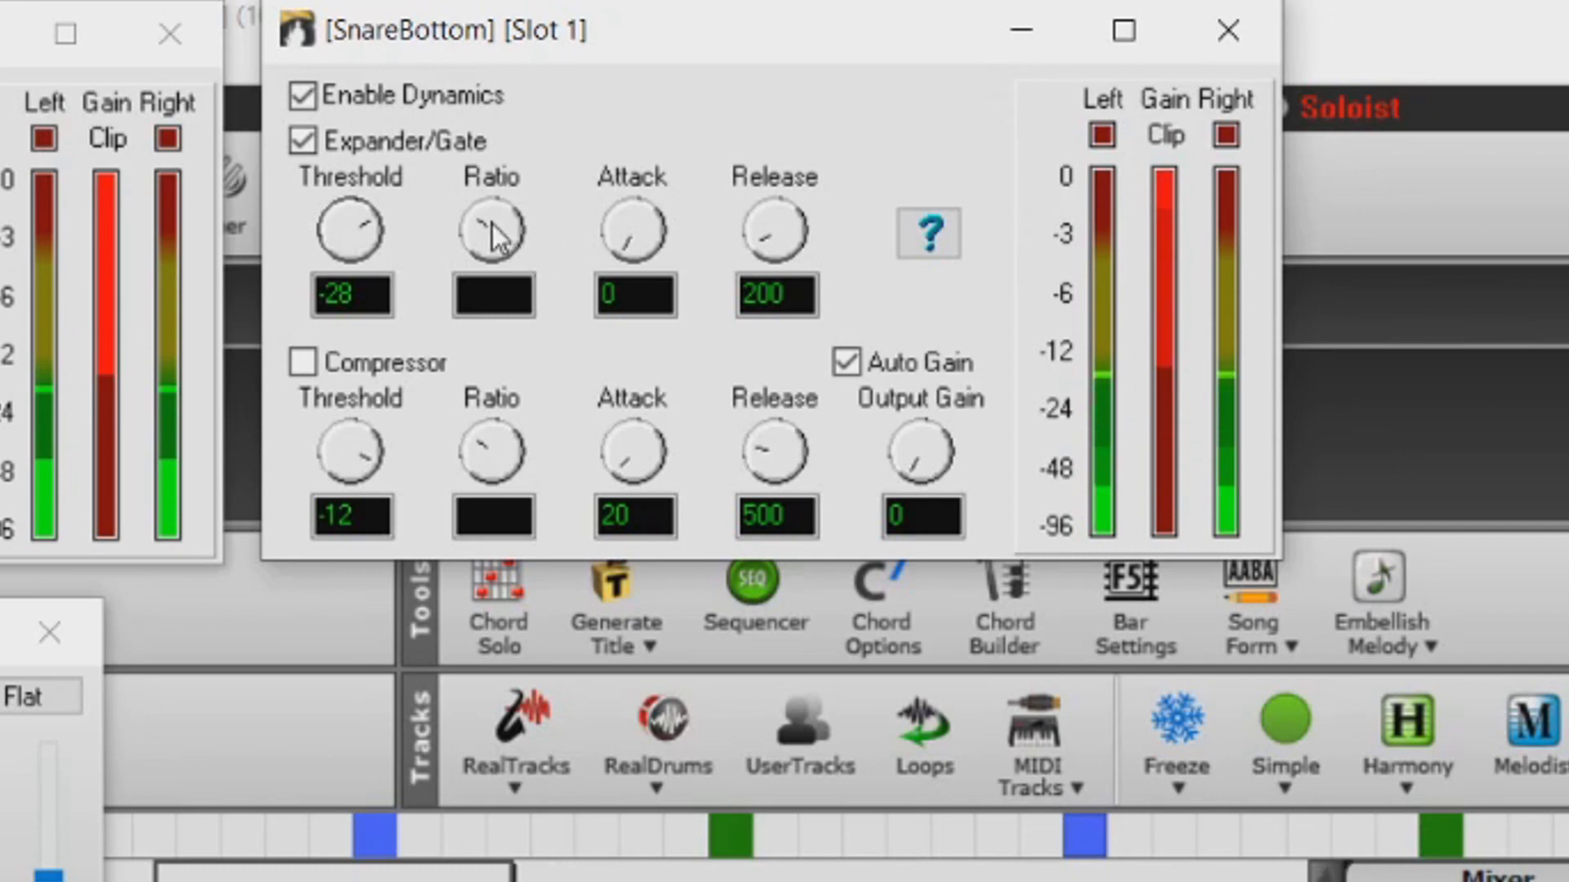
left_click_drag(487, 239, 486, 239)
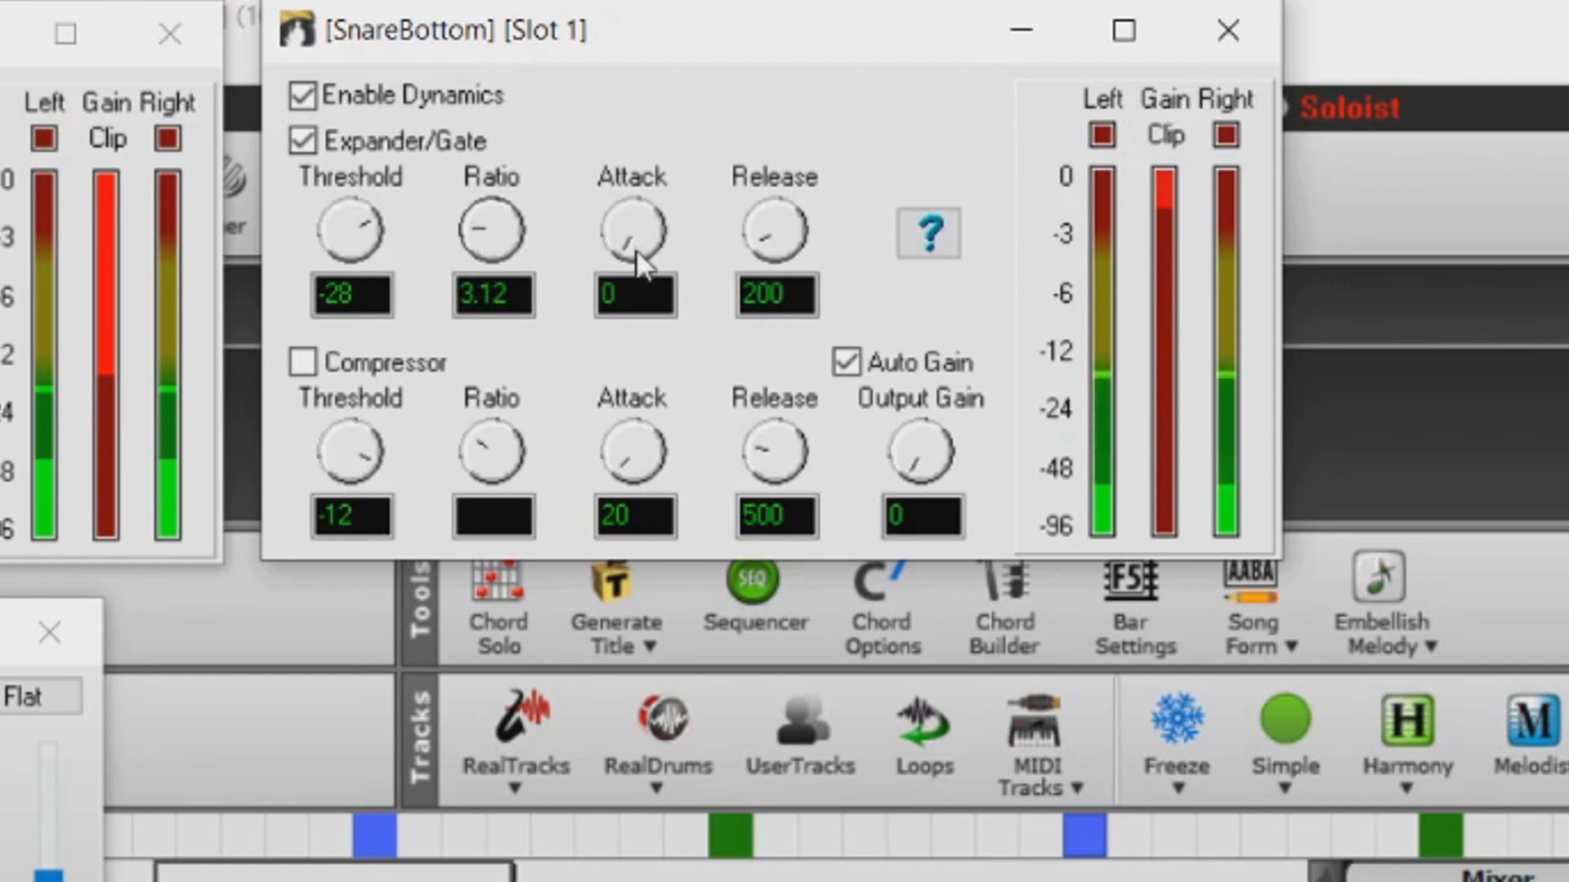
left_click_drag(774, 260, 760, 245)
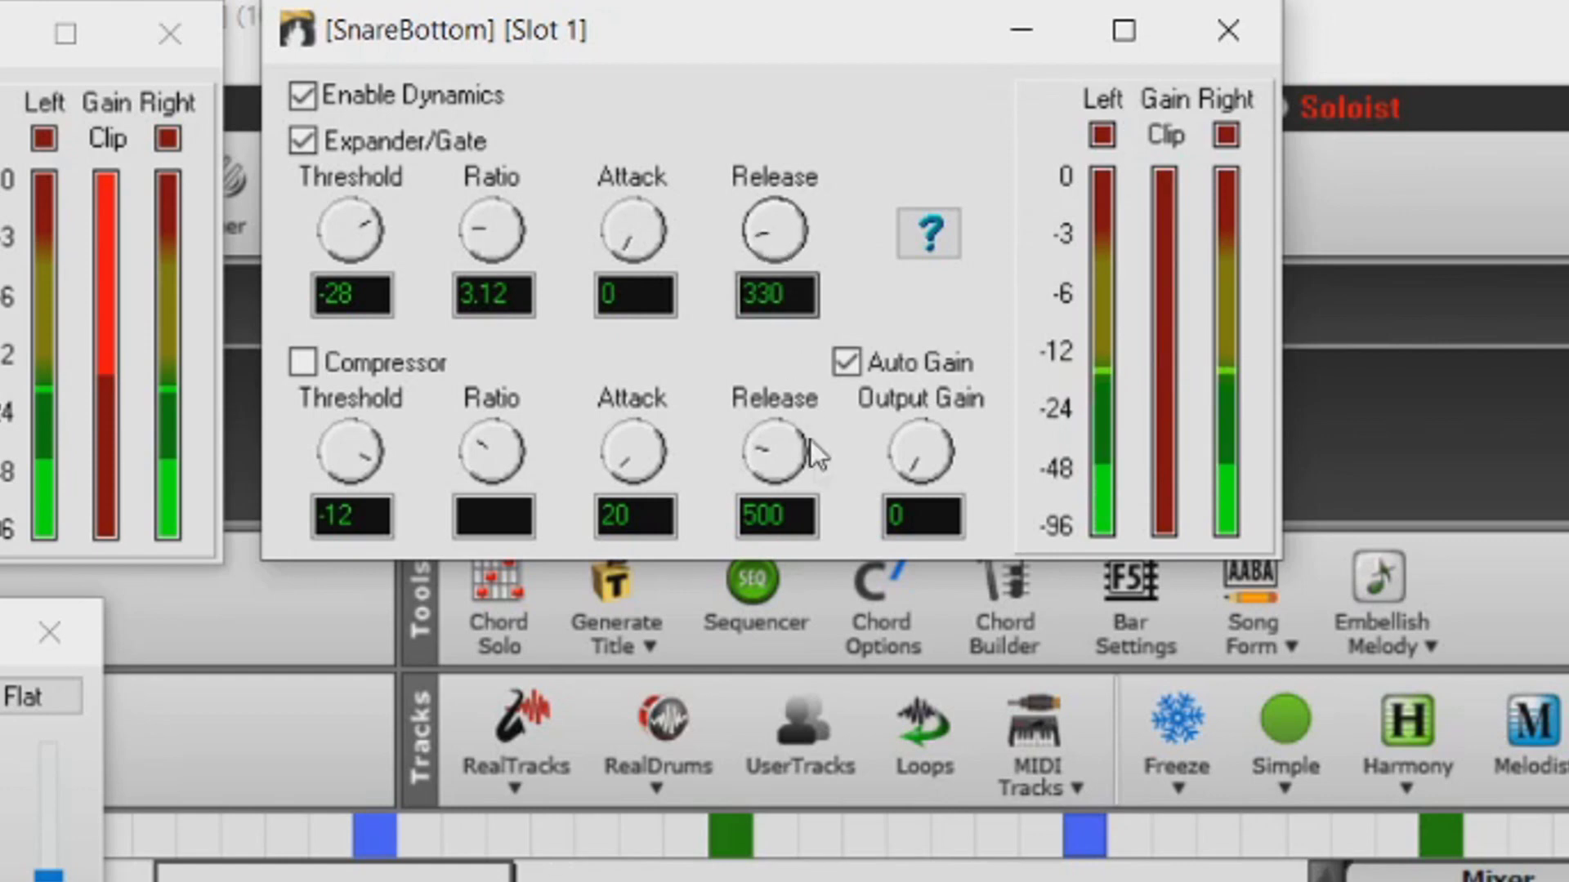
Step: Enable the SnareBottom compressor, turn off its auto gain and set its threshold to -19
left_click(304, 363)
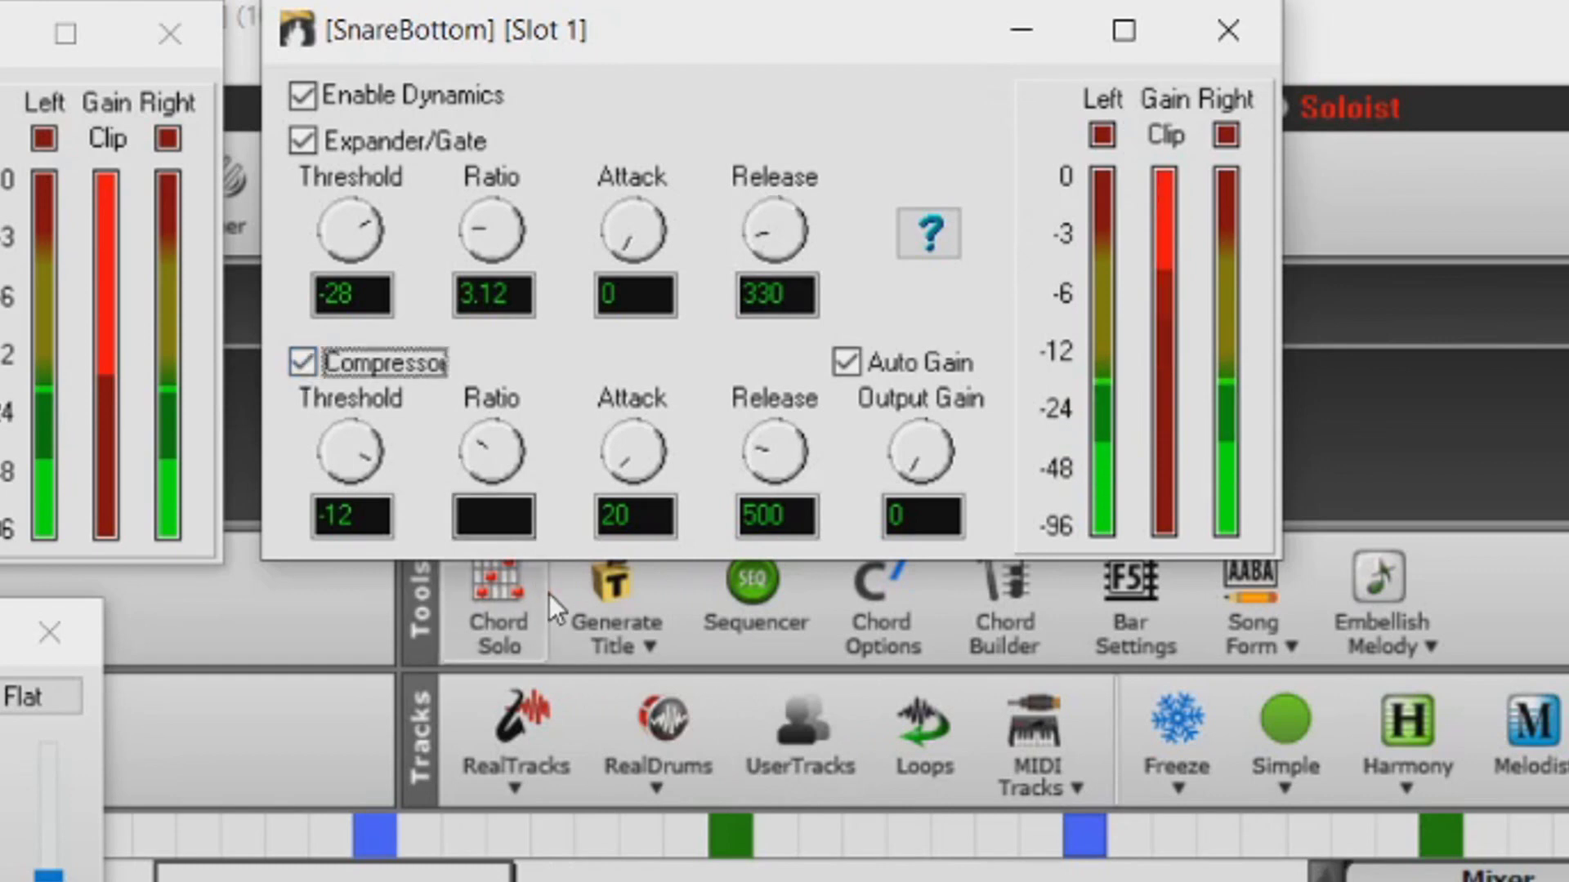
left_click_drag(365, 456, 379, 454)
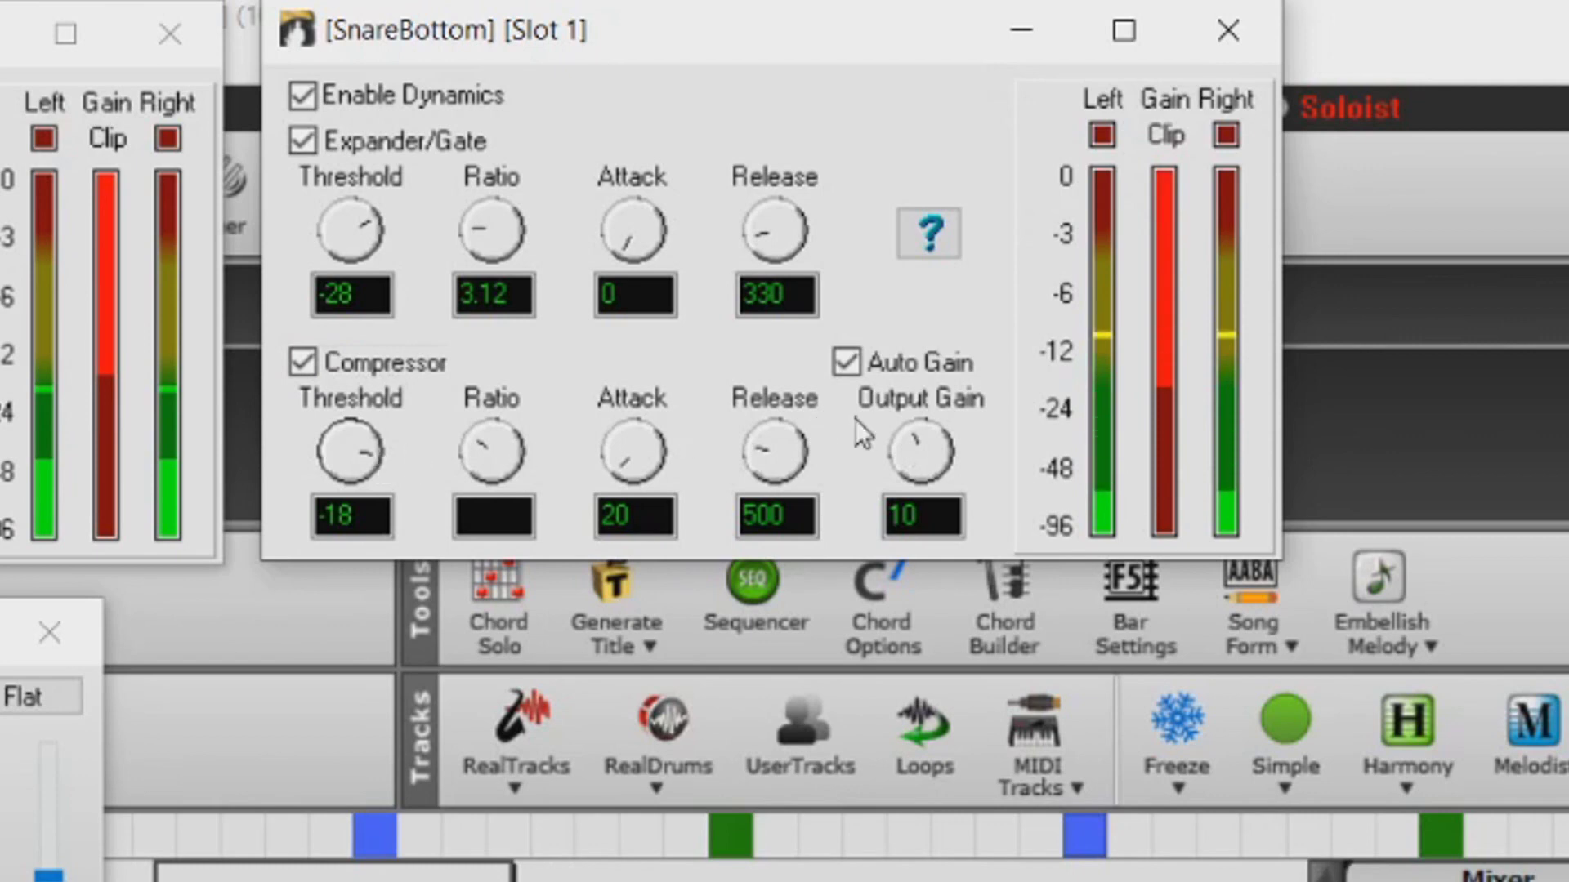
left_click(847, 362)
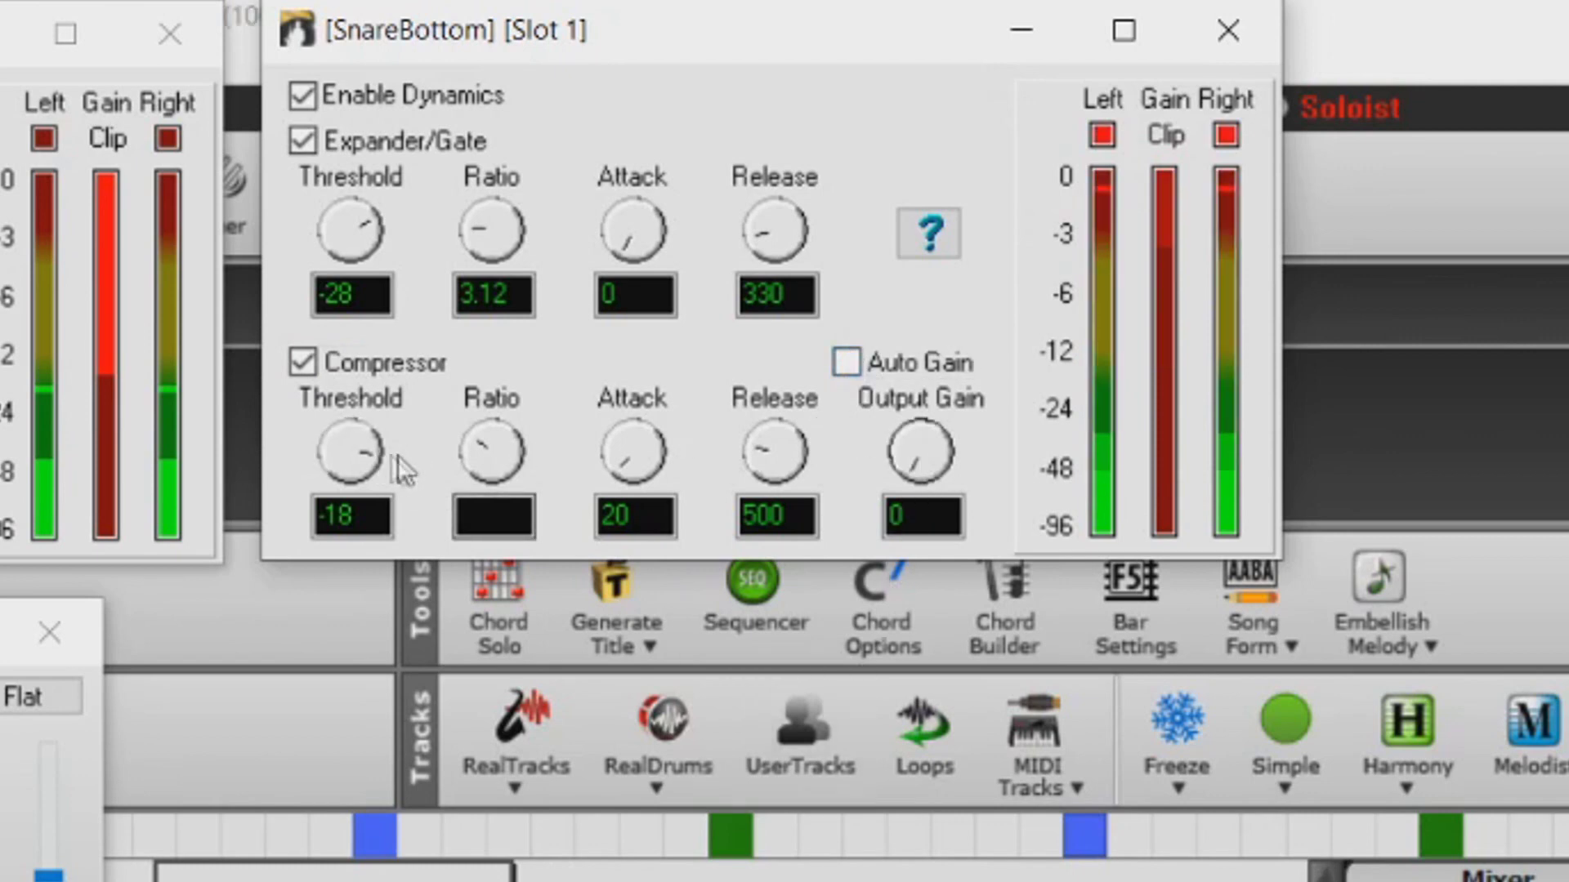
left_click(377, 465)
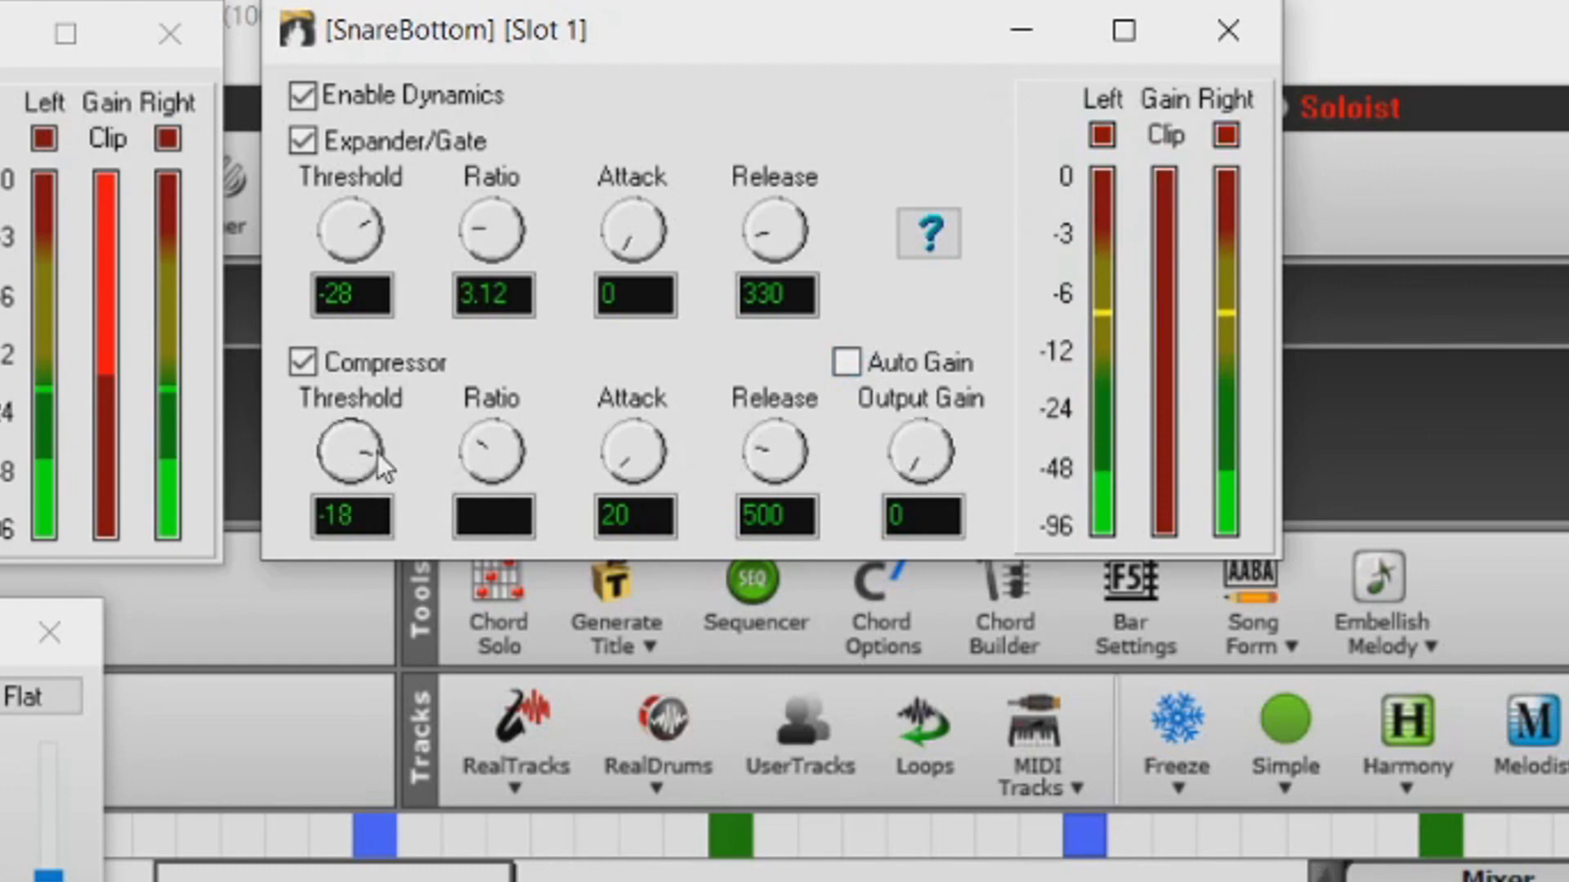
scroll(370, 463, "down", 1)
scroll(372, 456, "up", 2)
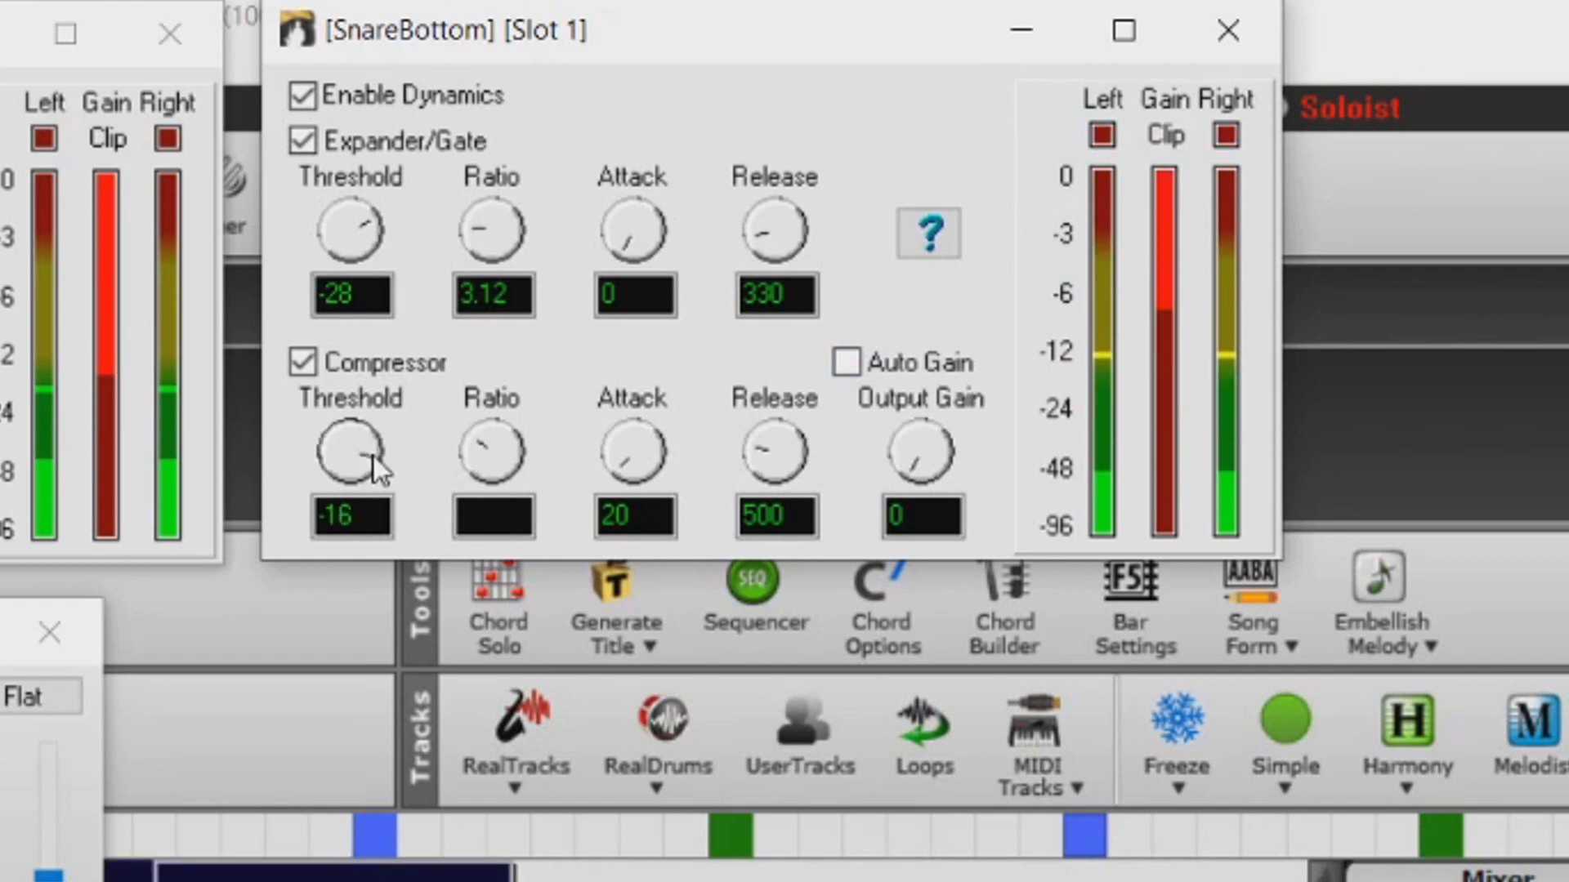
scroll(379, 460, "down", 3)
scroll(380, 462, "up", 4)
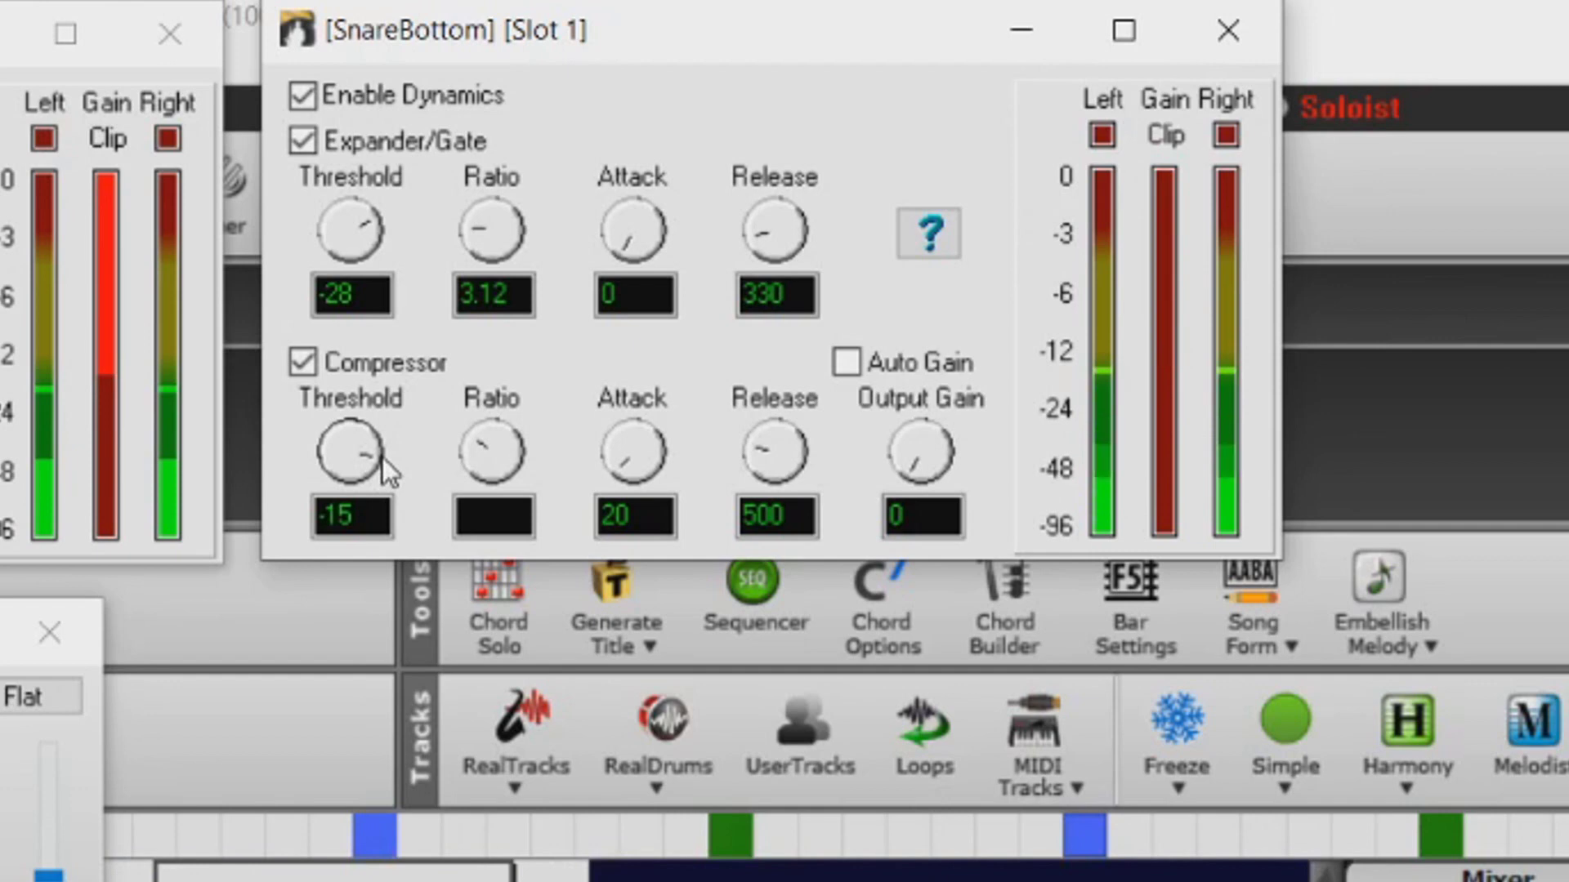
scroll(382, 458, "down", 1)
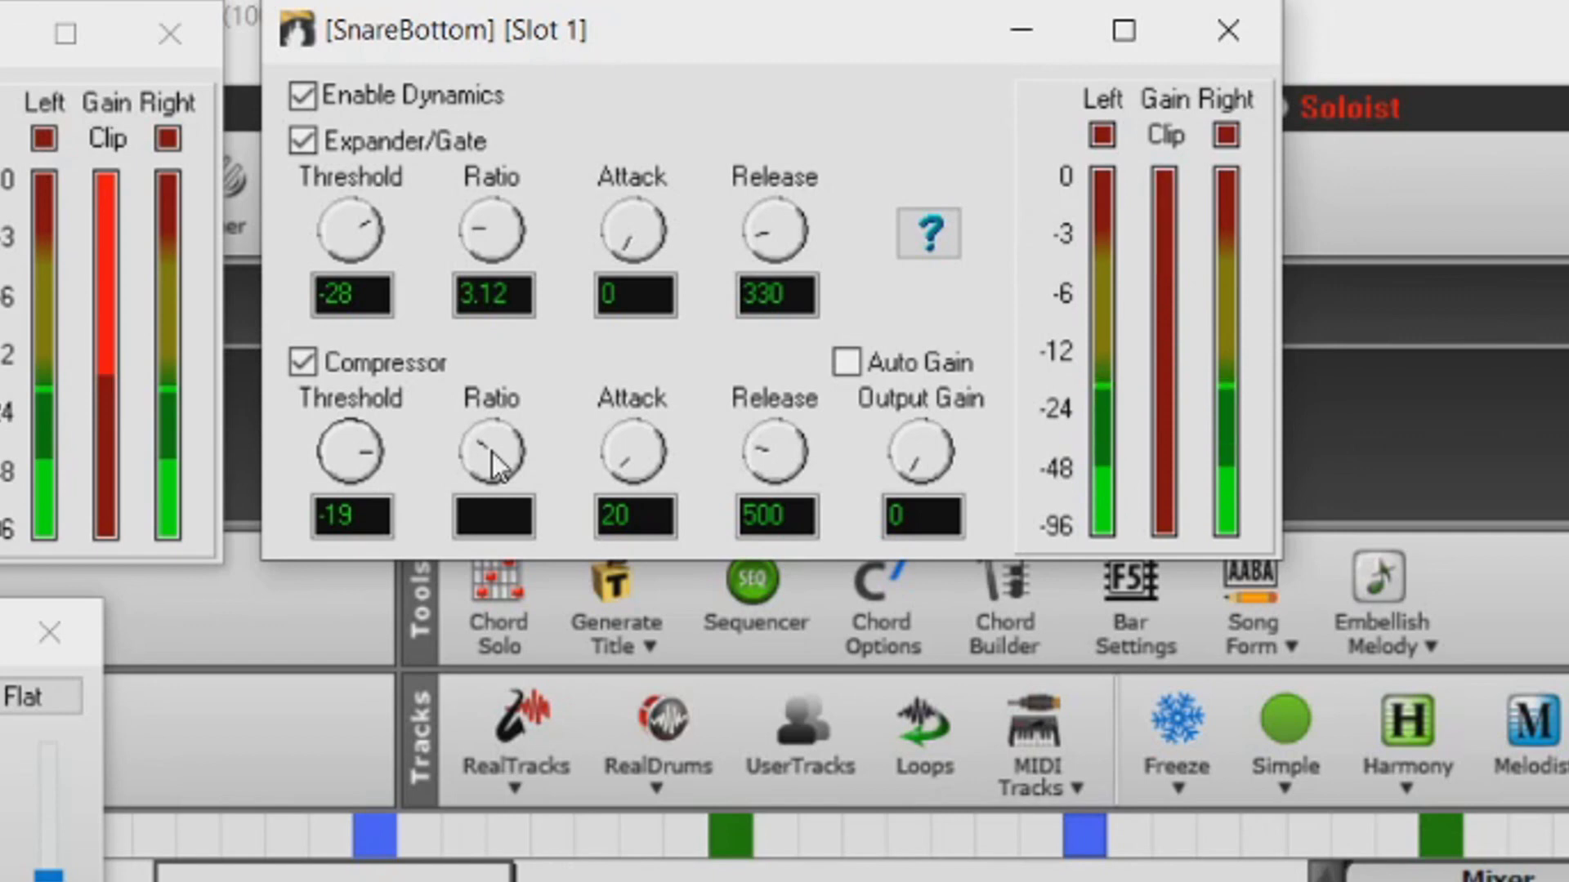
Step: Set the SnareBottom compressor's ratio to 3.8
scroll(492, 454, "up", 1)
scroll(492, 454, "down", 1)
scroll(492, 454, "down", 1)
scroll(491, 457, "up", 1)
scroll(490, 458, "up", 1)
scroll(492, 458, "down", 2)
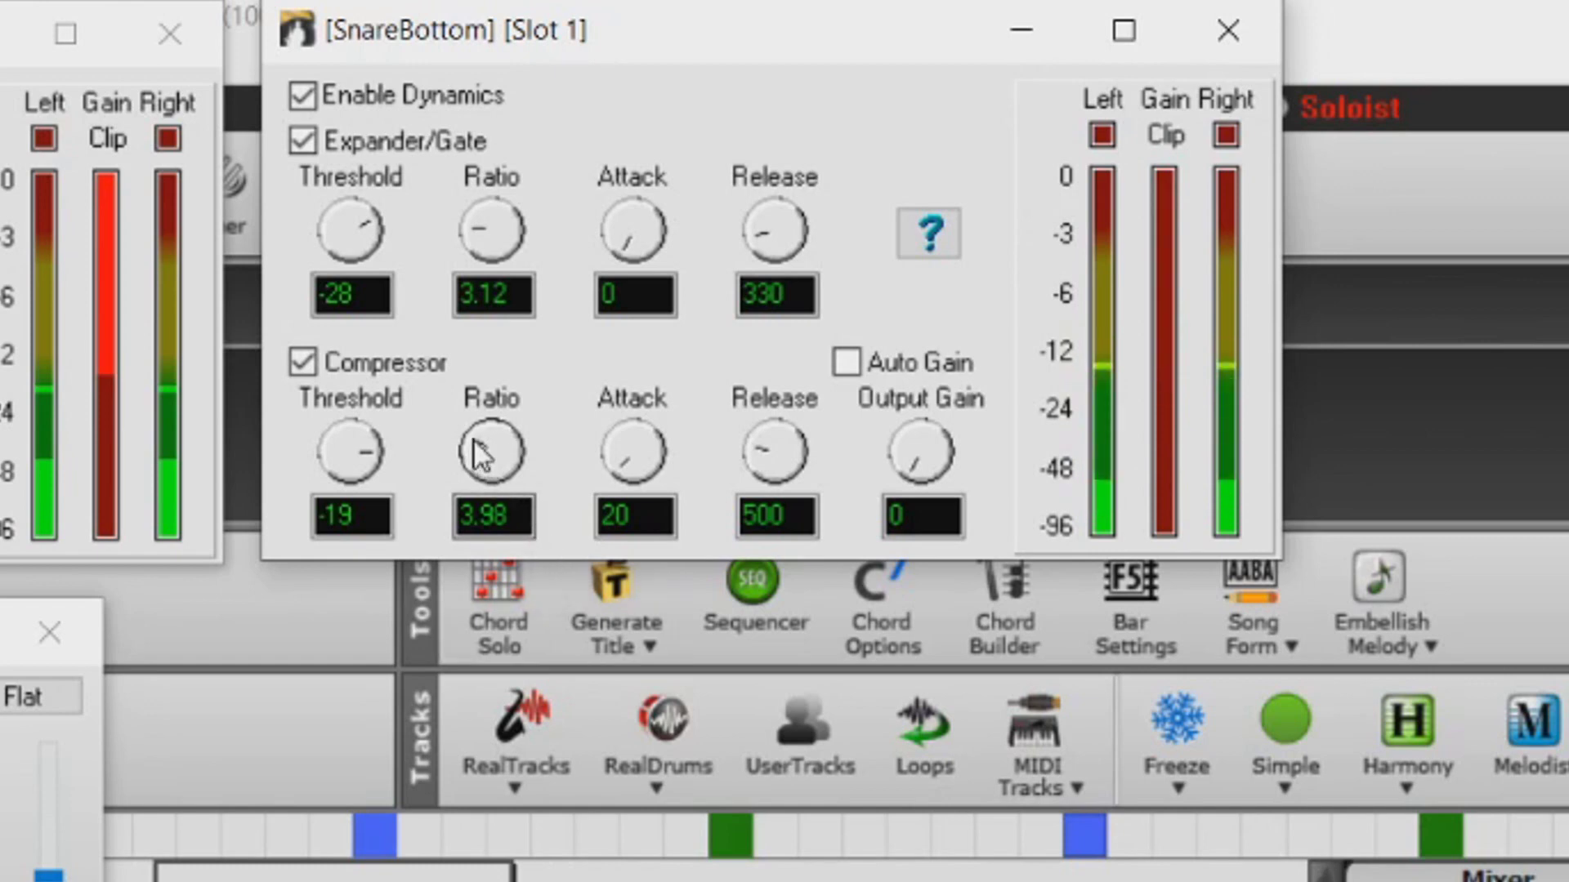
scroll(476, 445, "up", 1)
scroll(476, 455, "down", 1)
scroll(475, 455, "up", 1)
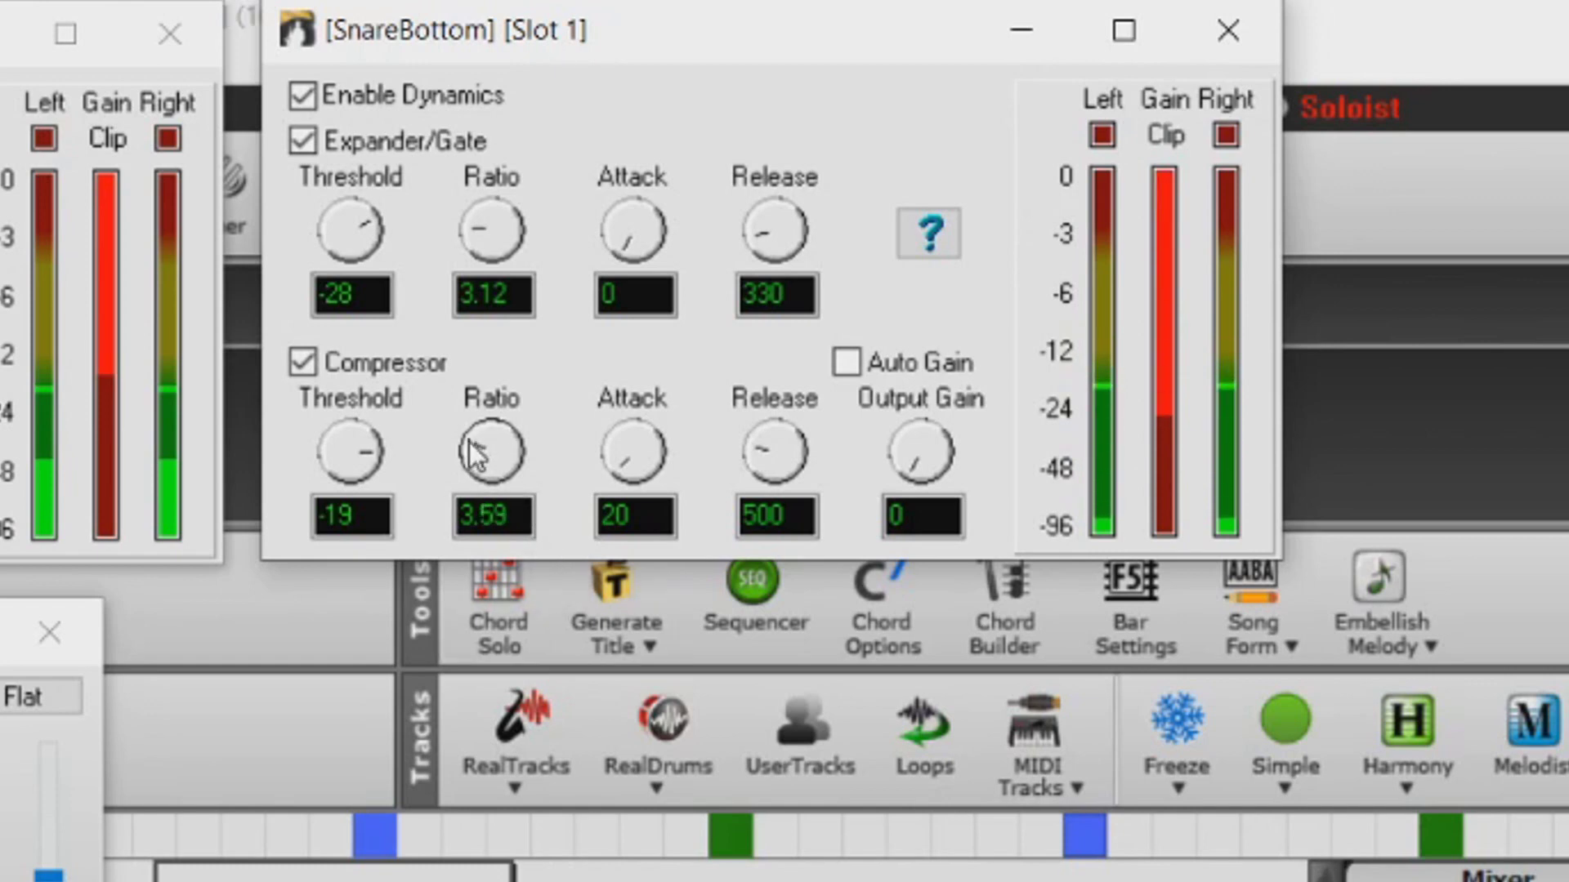
scroll(476, 455, "up", 1)
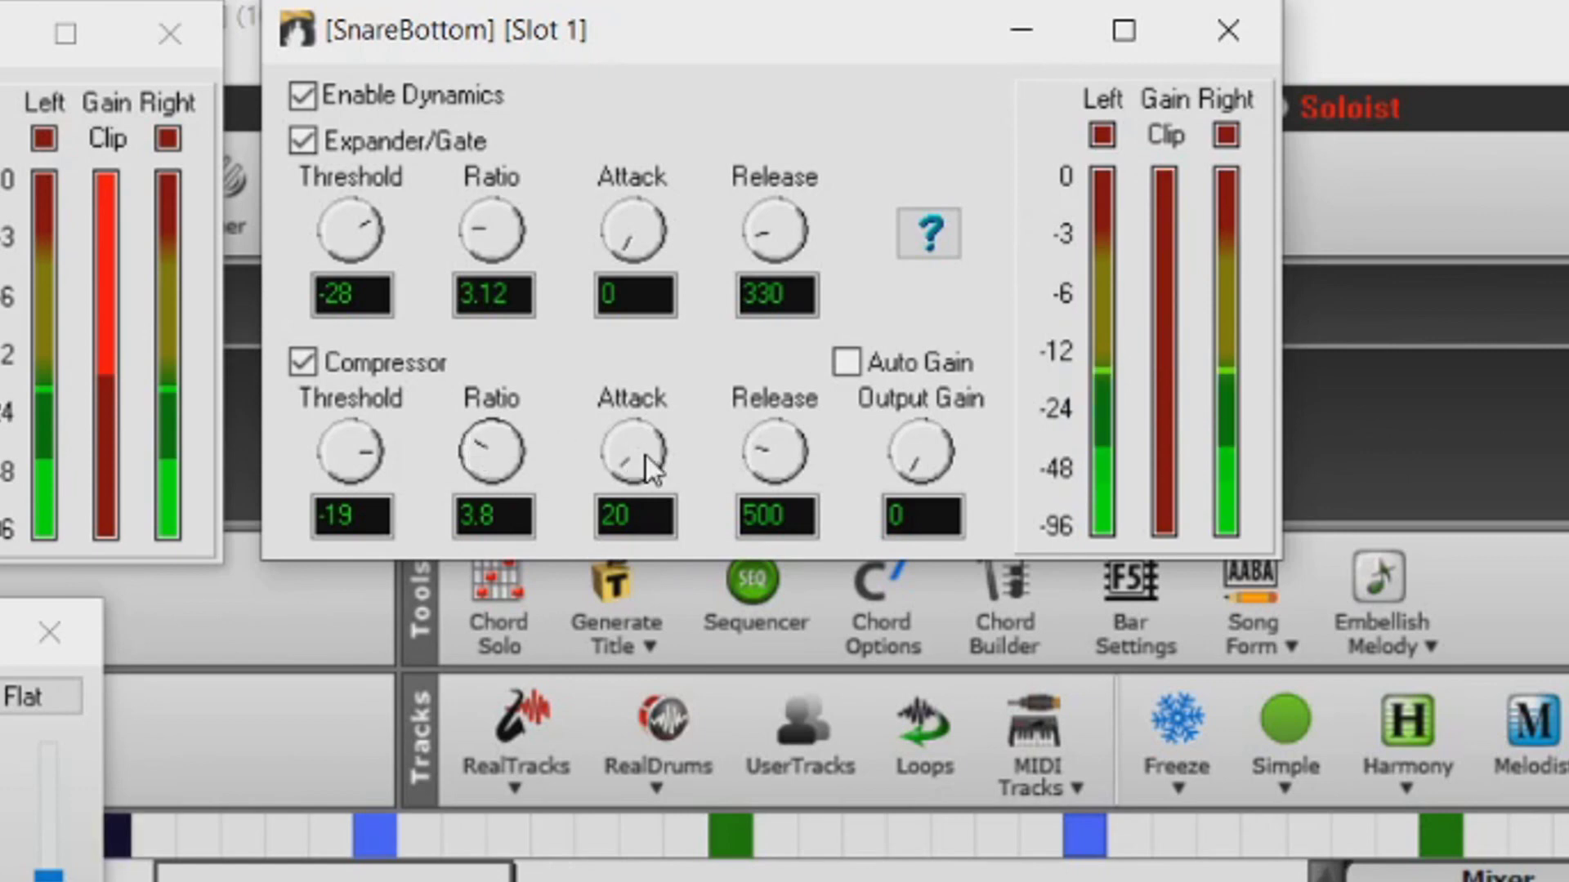
Step: Set the SnareBottom compressor's attack to 15 and its release to 152
scroll(629, 473, "up", 1)
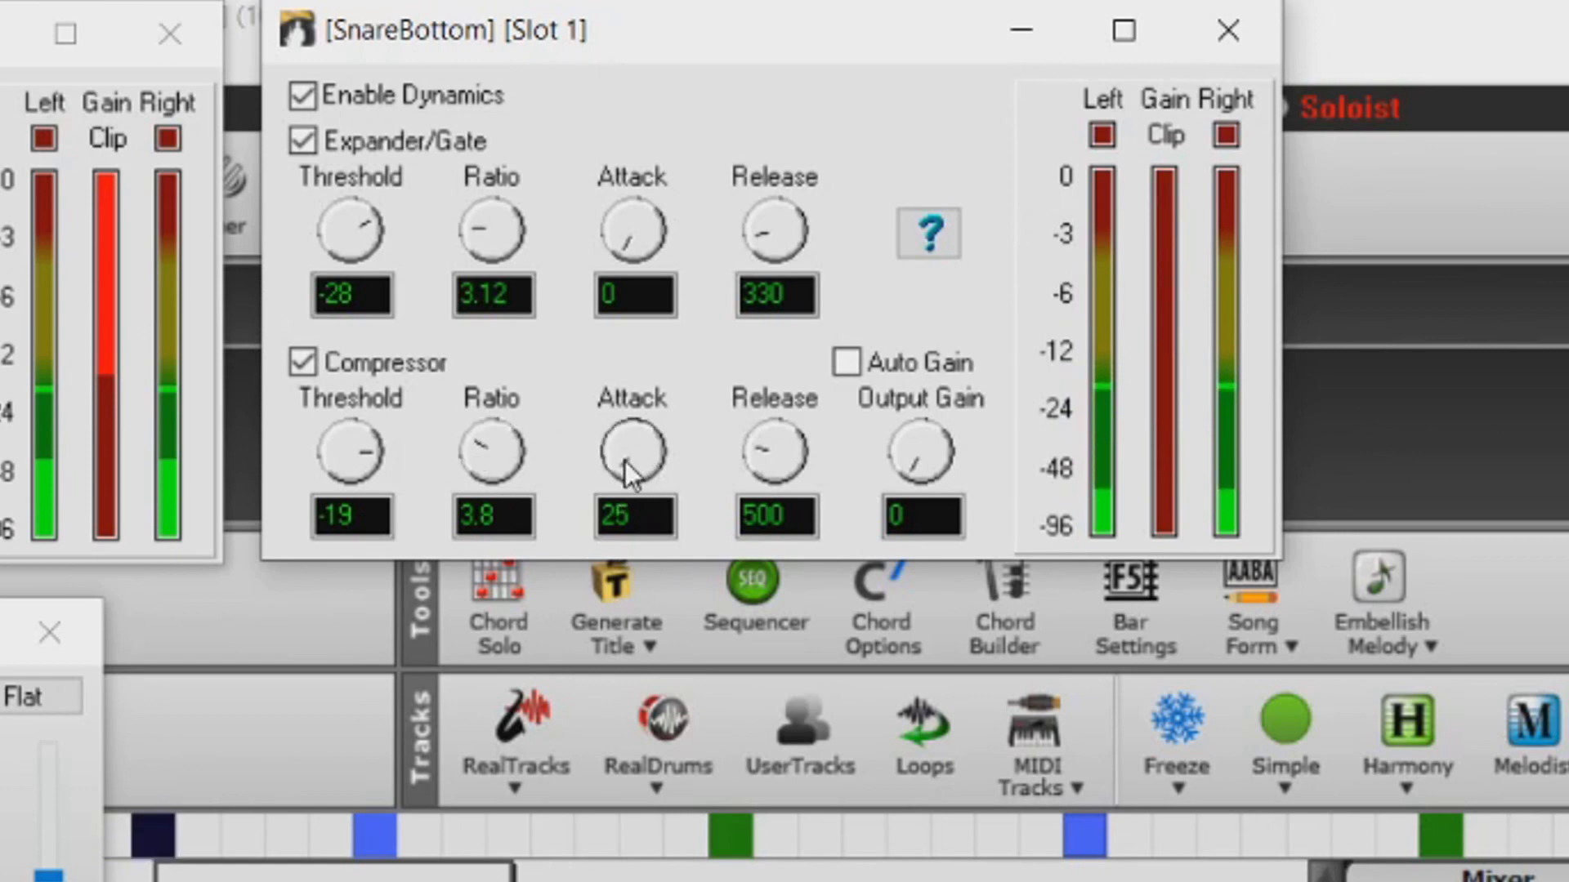
scroll(631, 458, "down", 5)
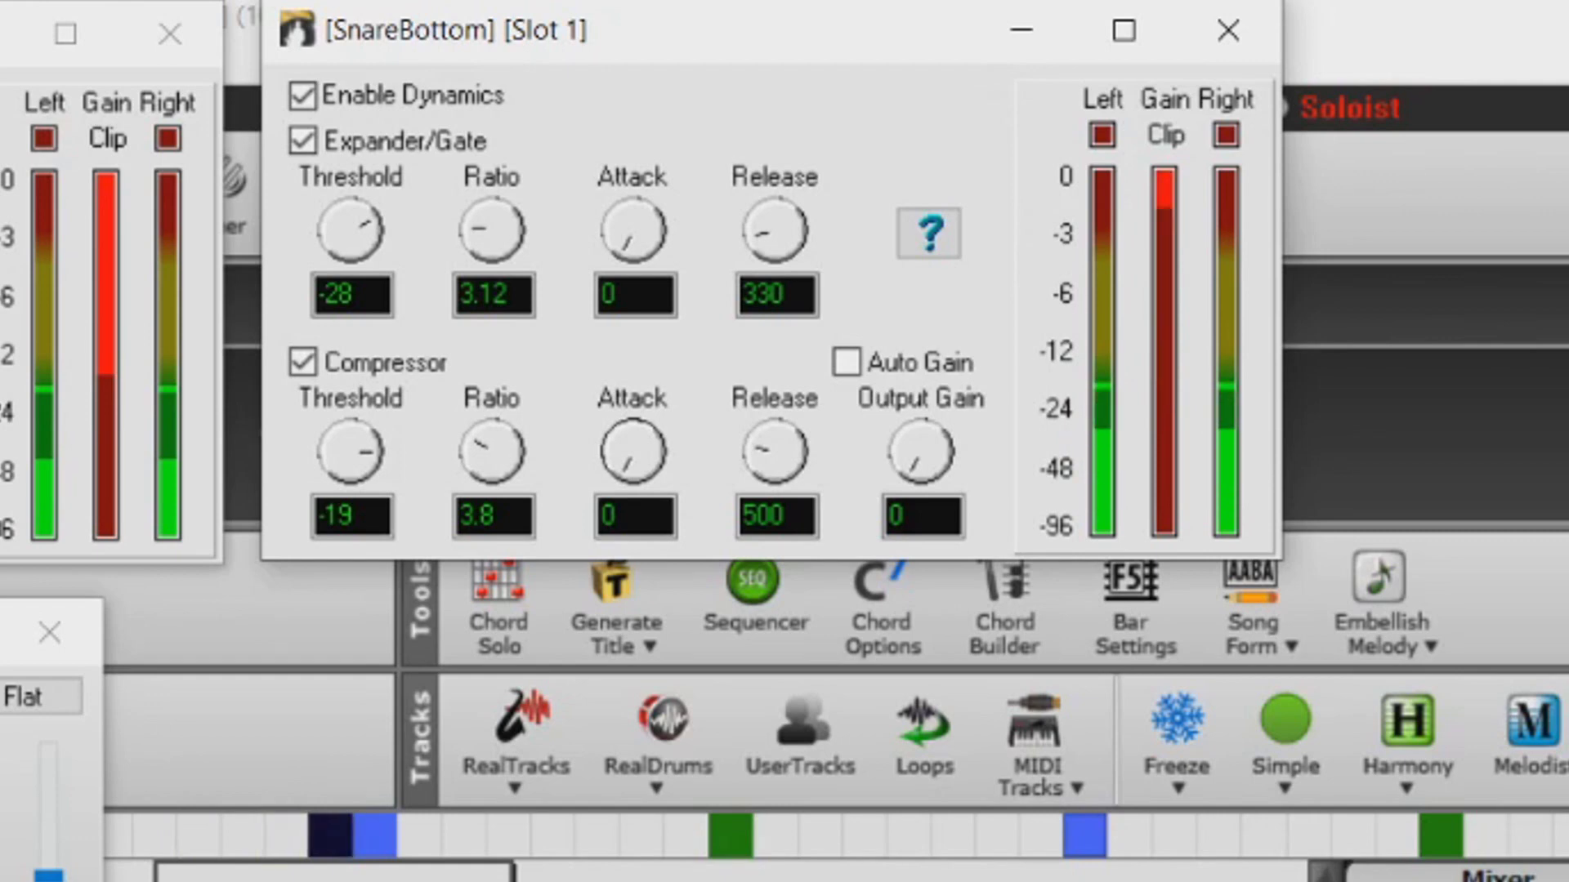
left_click_drag(772, 448, 768, 473)
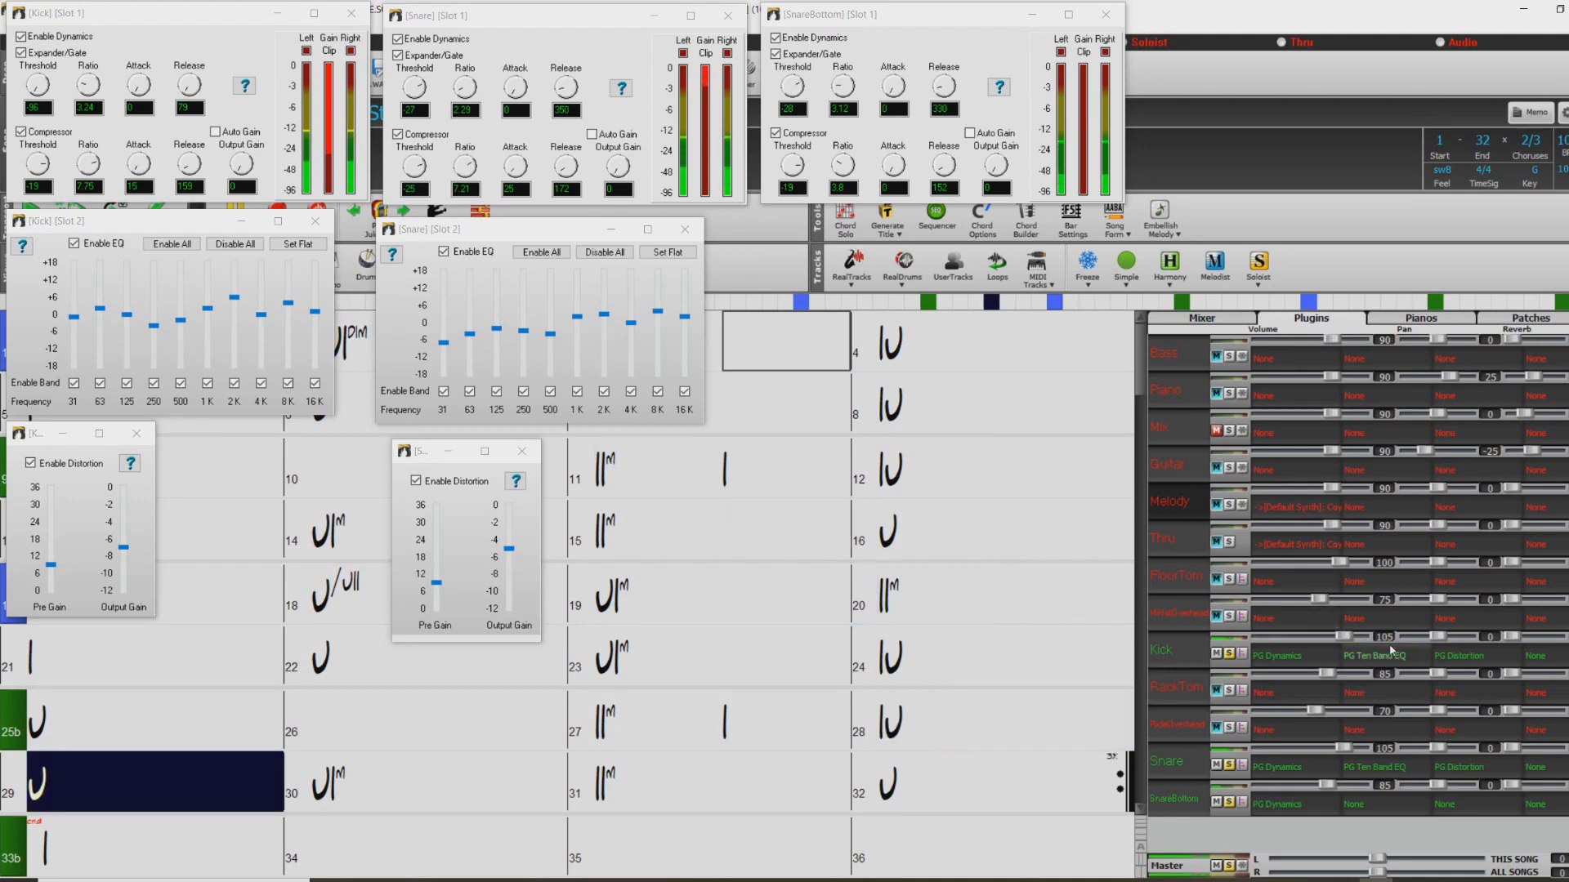
Step: Lower the Kick track's volume to 100 during playback and stop the song
scroll(1397, 643, "down", 4)
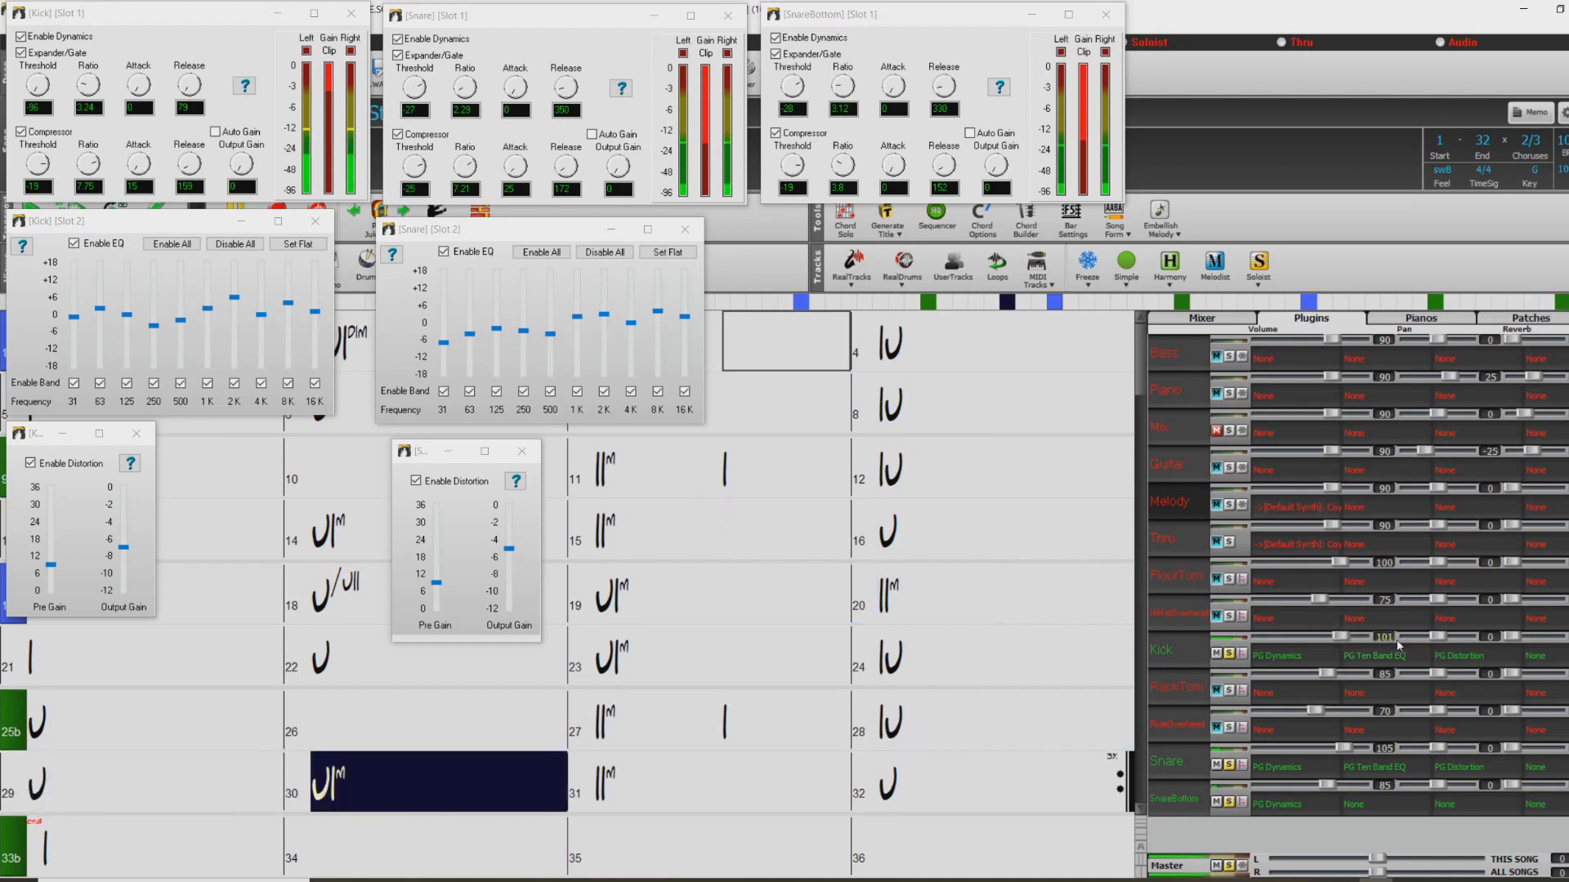
scroll(1399, 645, "down", 1)
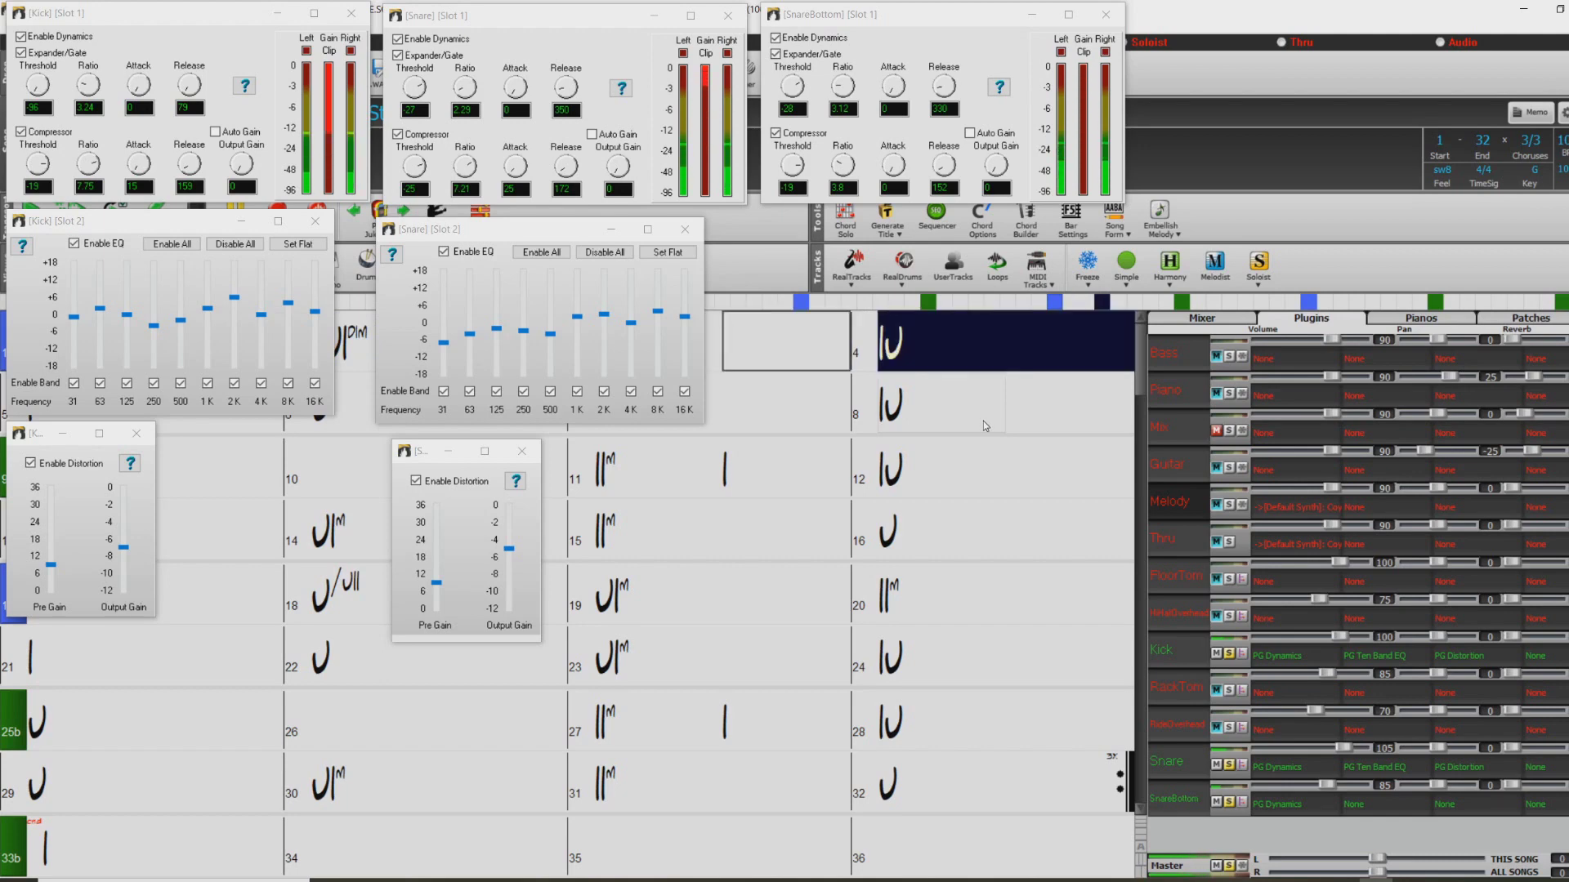
key("Escape")
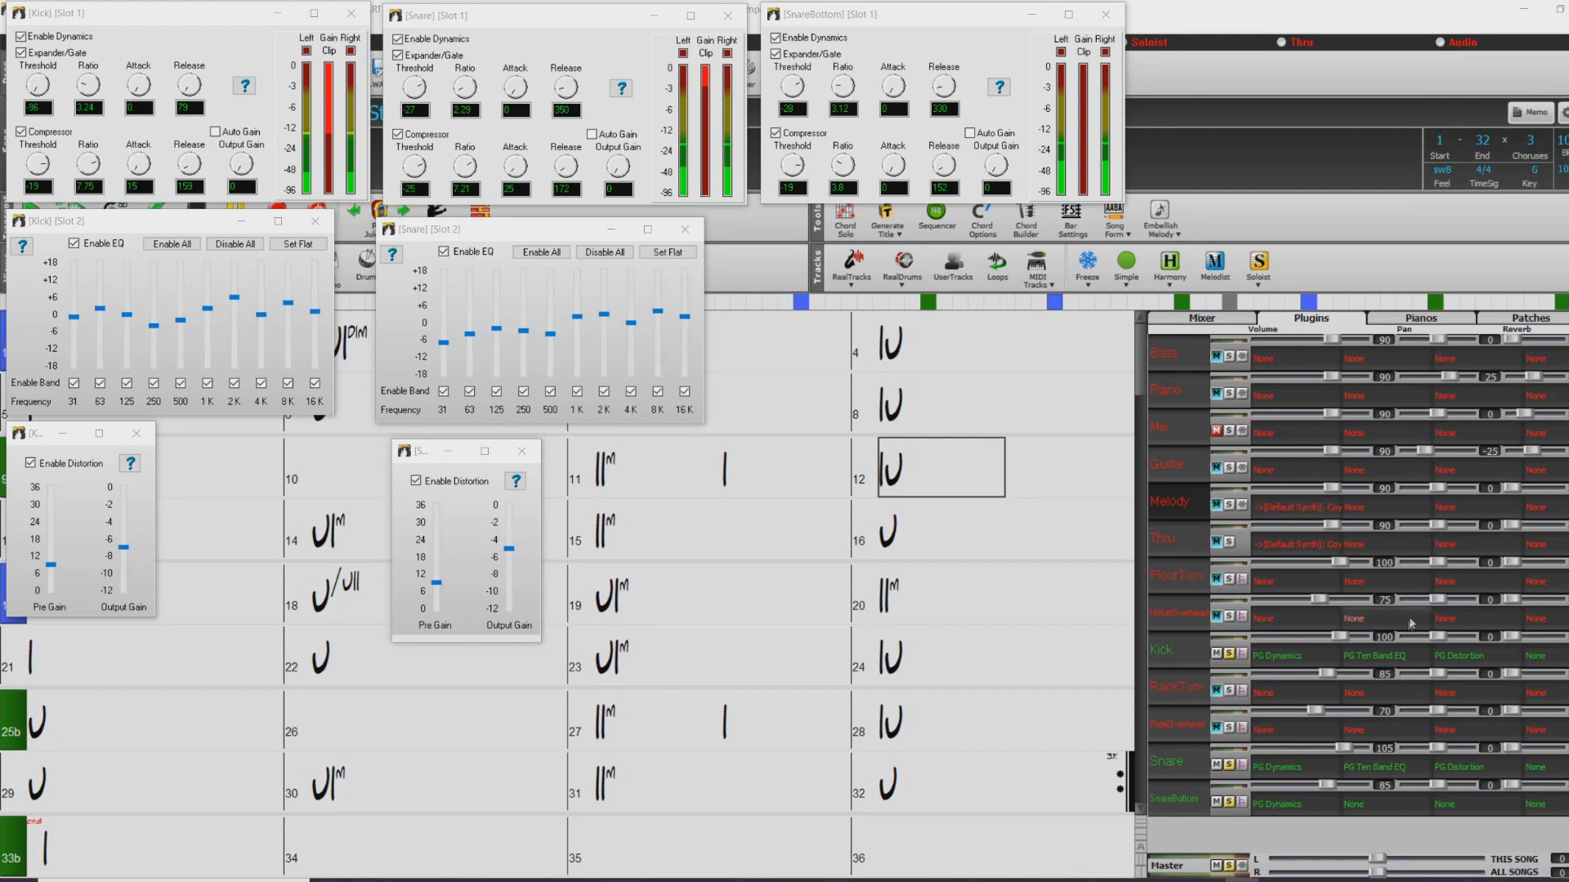
Step: Solo the HiHatOverhead and RideOverhead tracks together
left_click(1229, 616)
left_click(1228, 727)
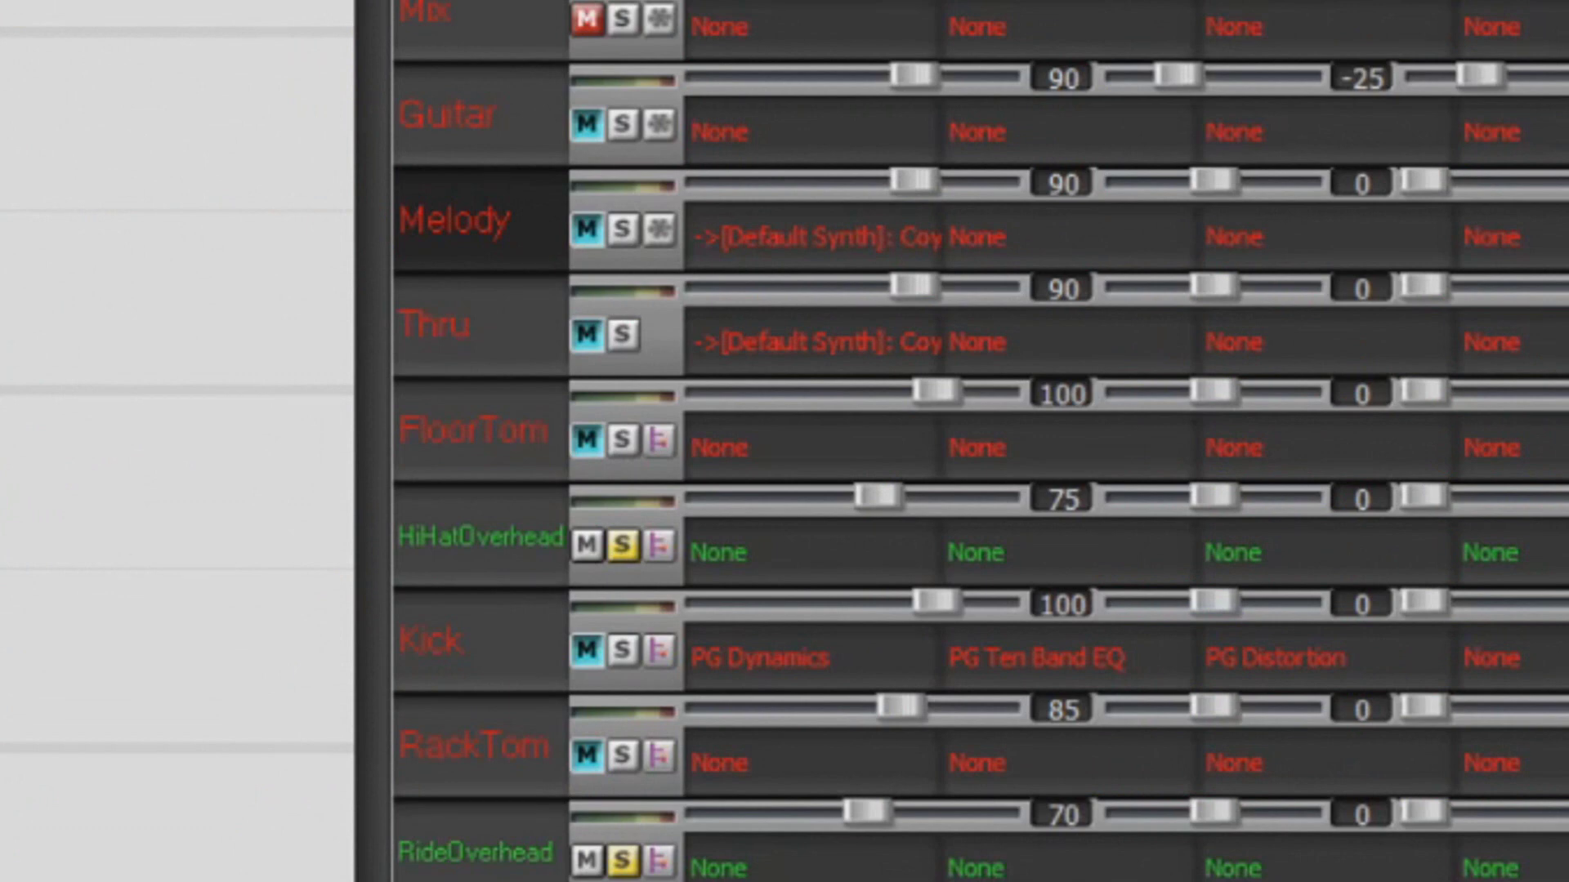
Step: Pan the HiHatOverhead track to 45 and the RideOverhead track to -45, and audition them from different bars
left_click(1368, 500)
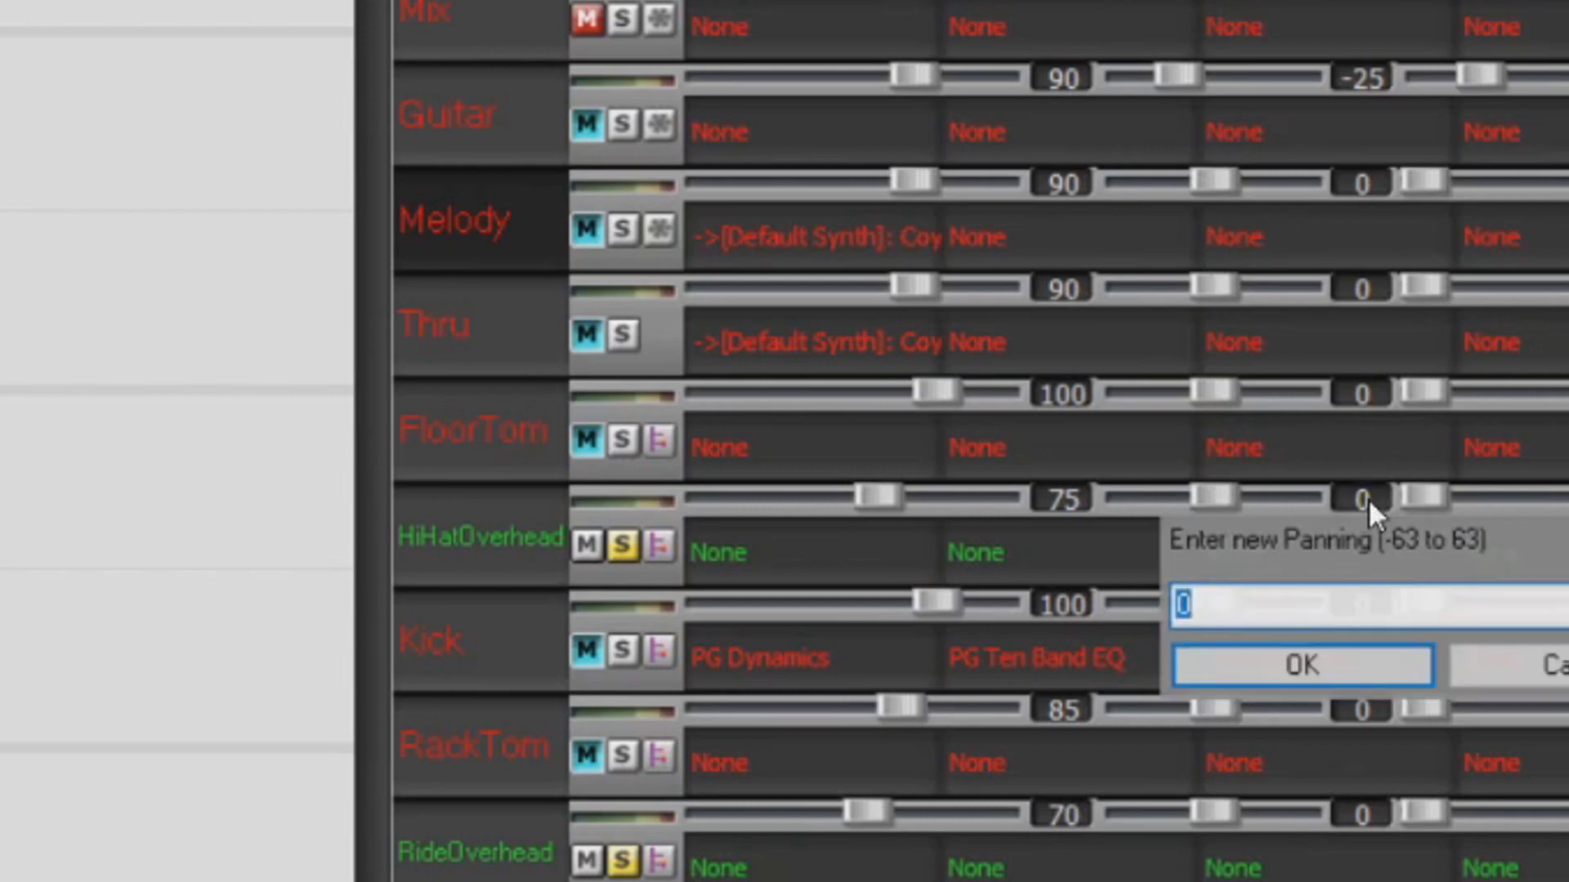
type("45")
key("Return")
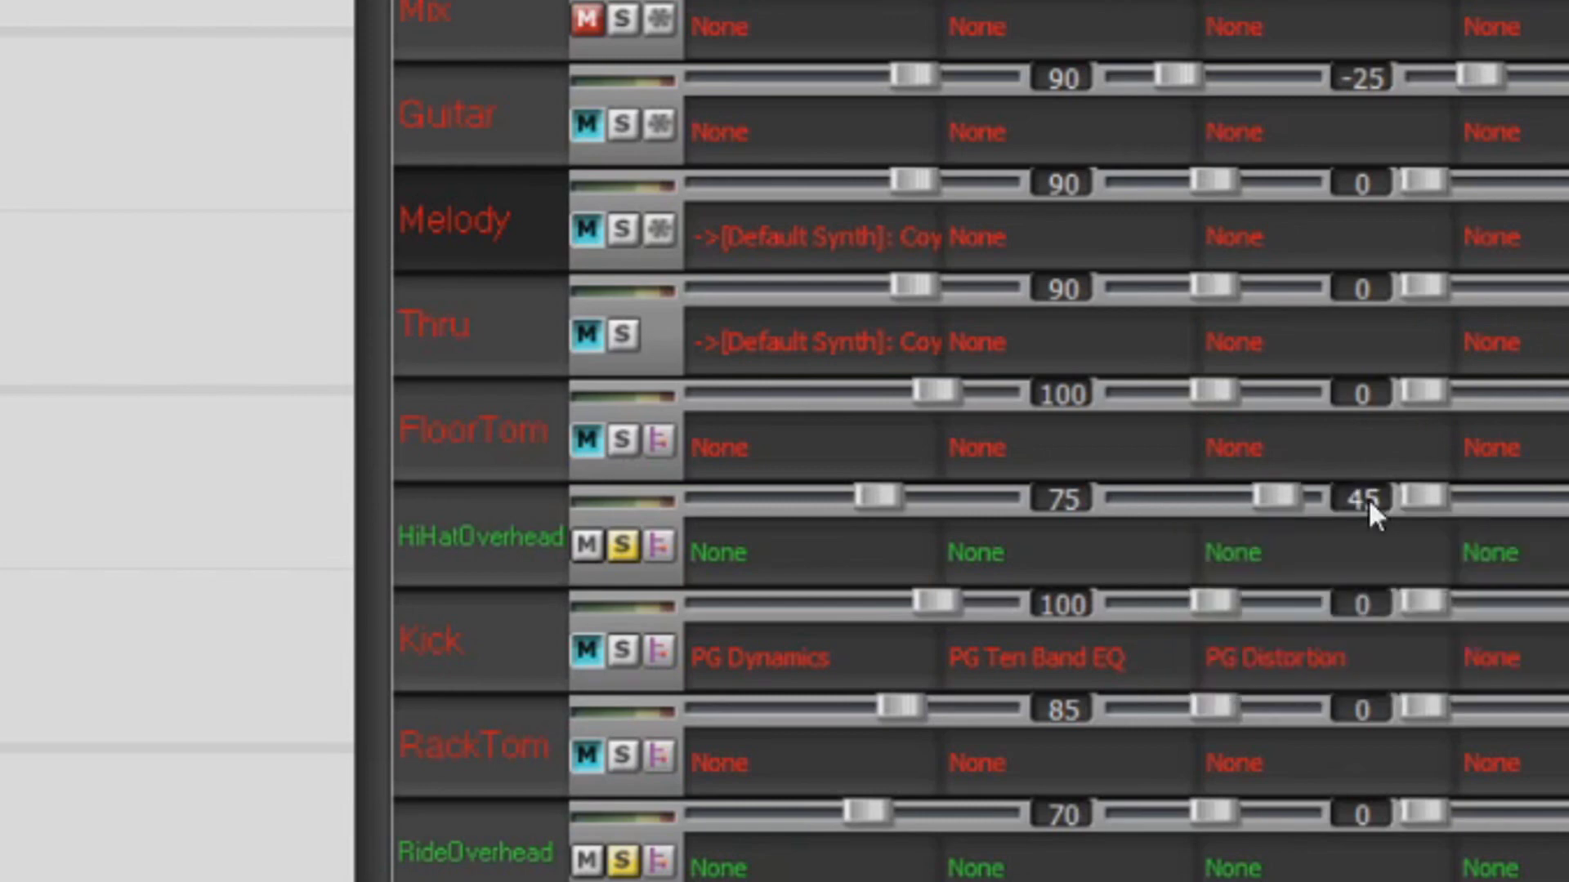
left_click(1363, 812)
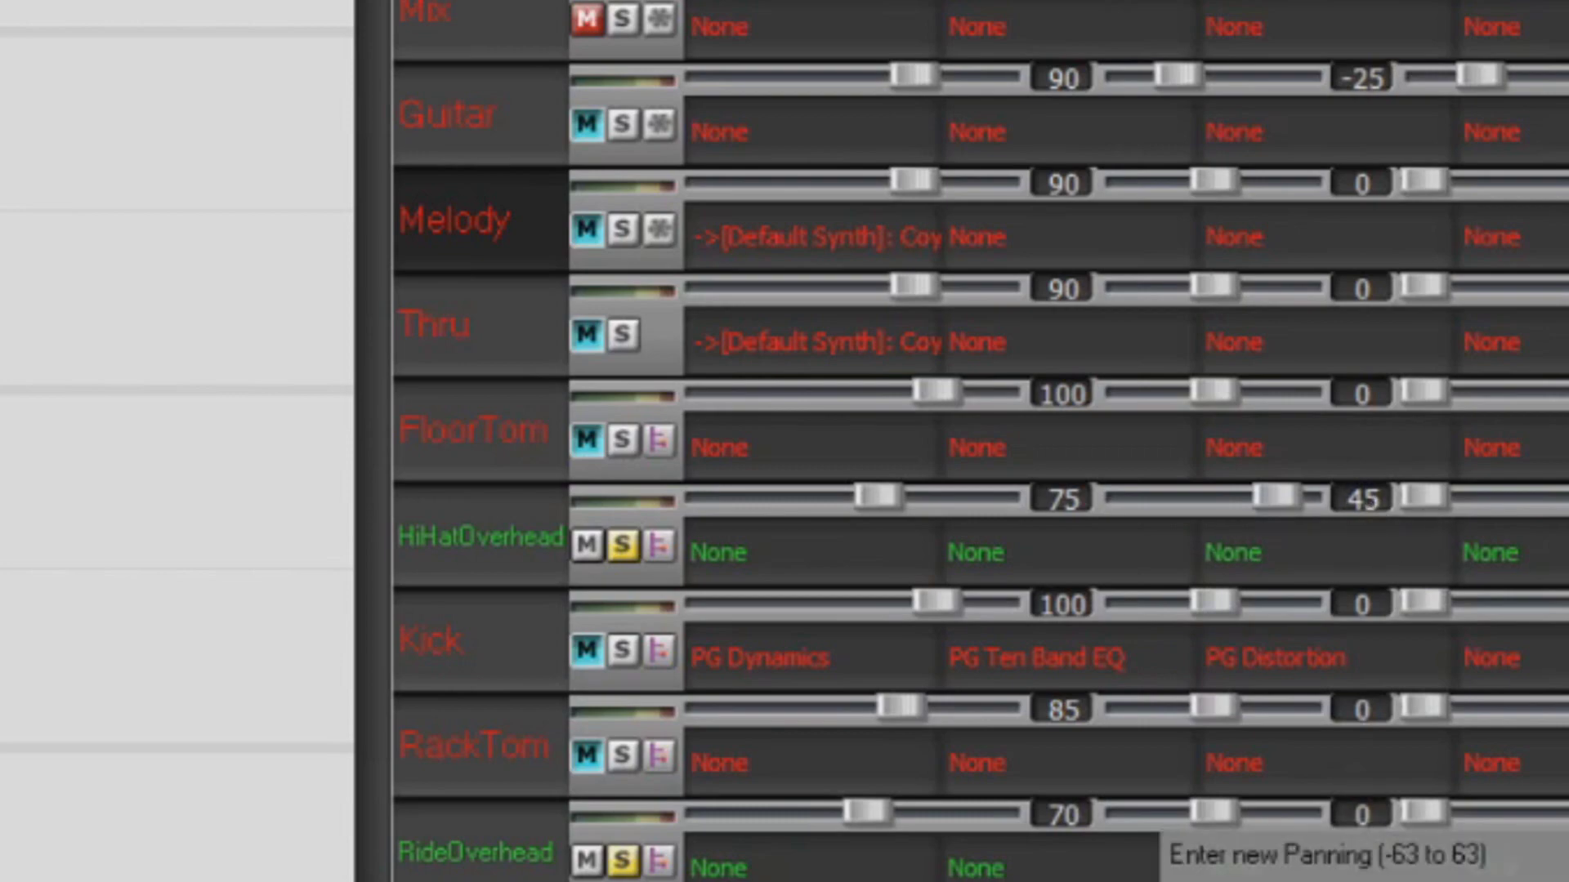
type("-45")
key("Return")
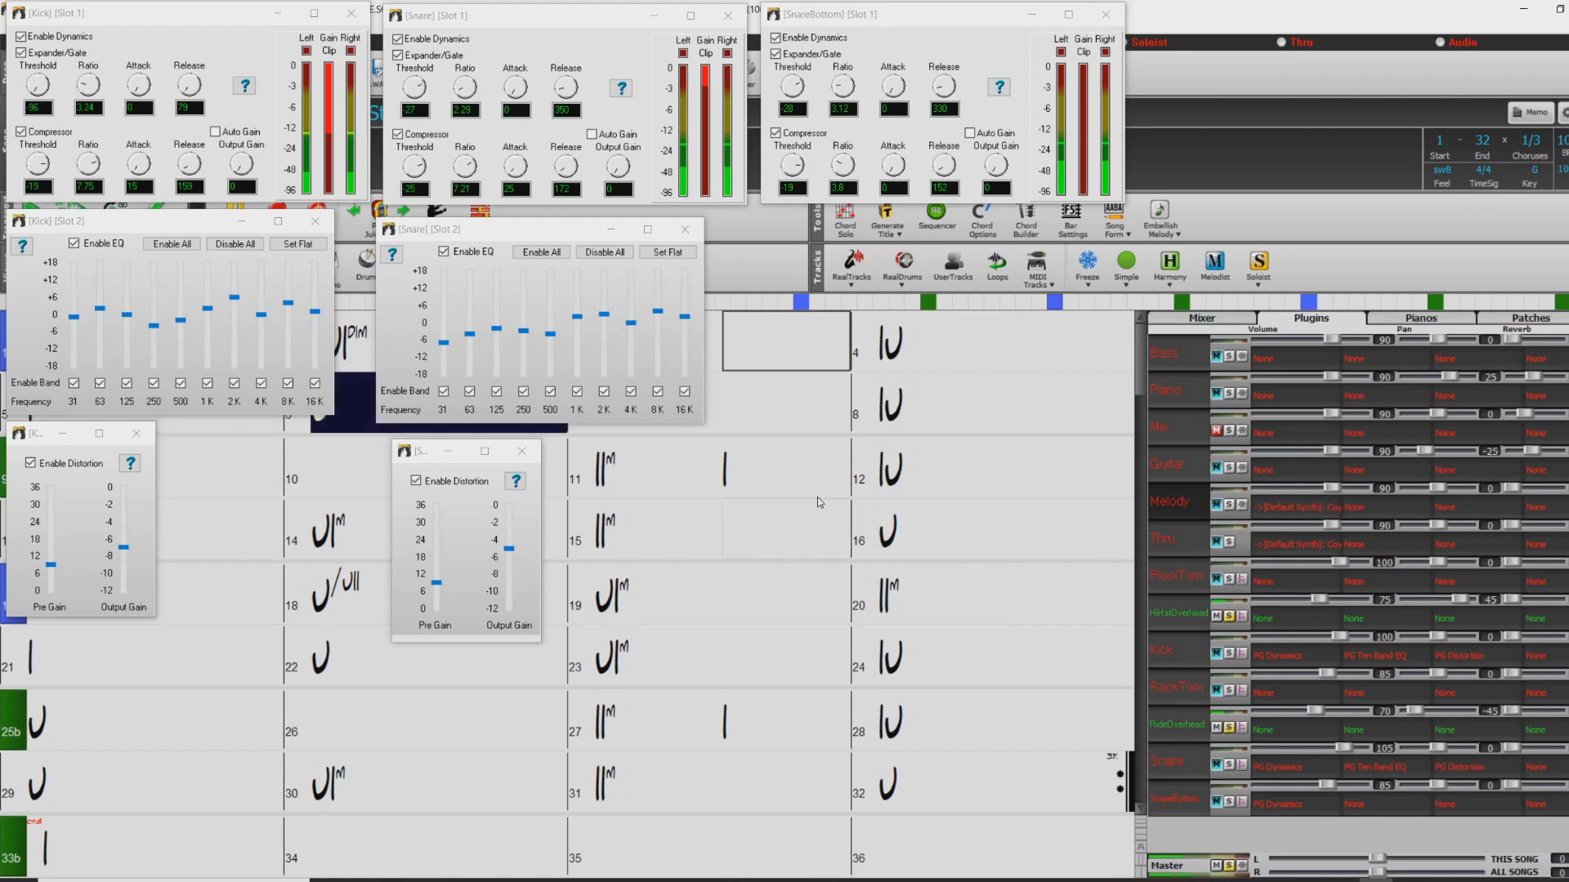
left_click(653, 465)
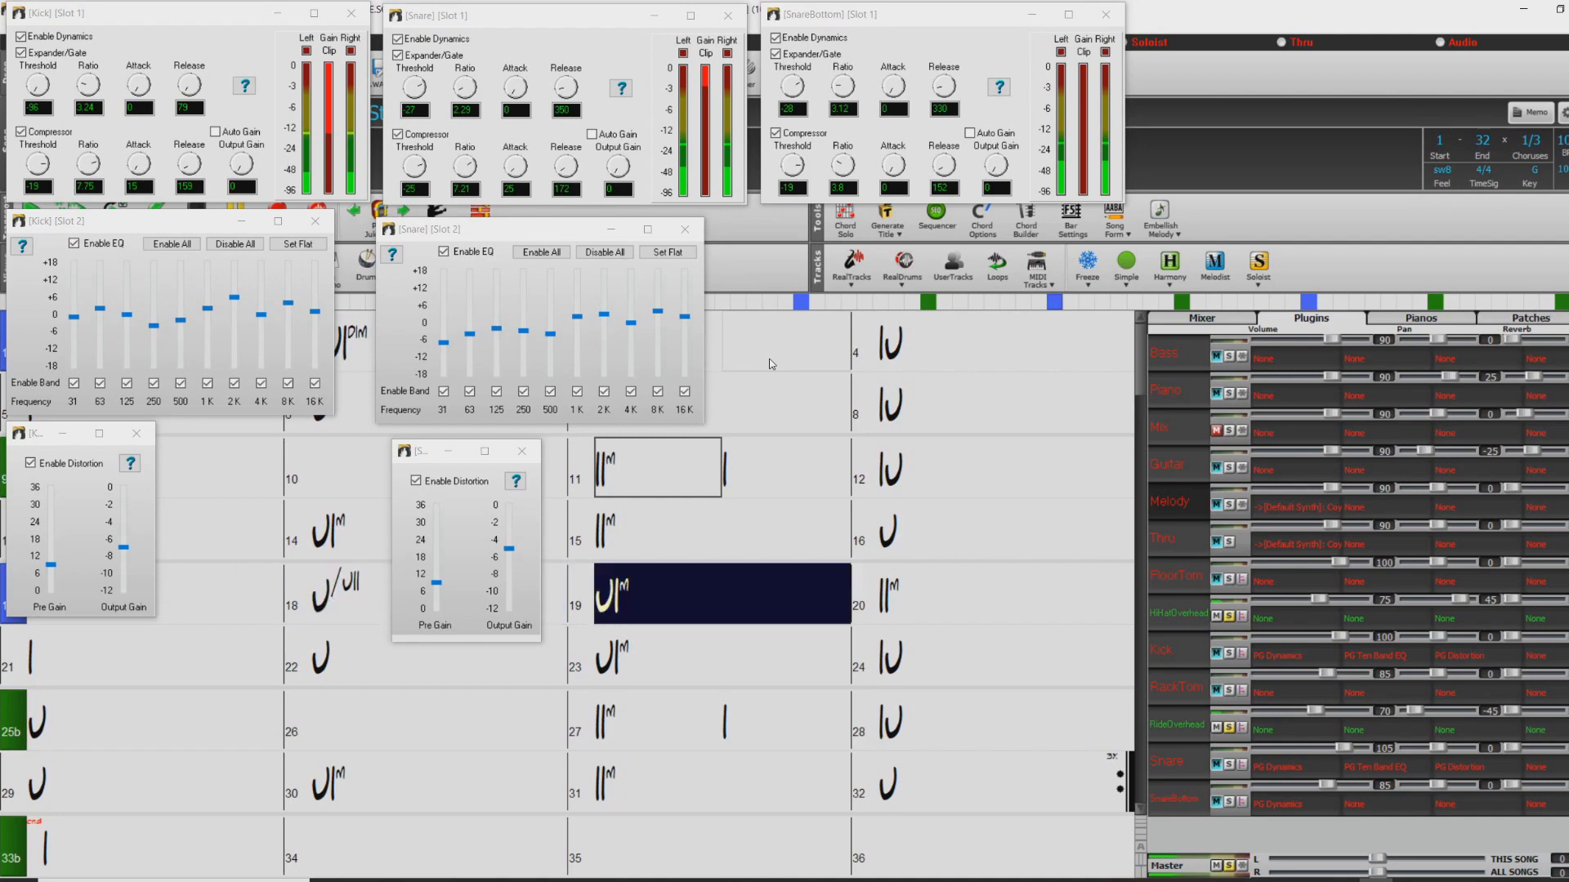
left_click(948, 408)
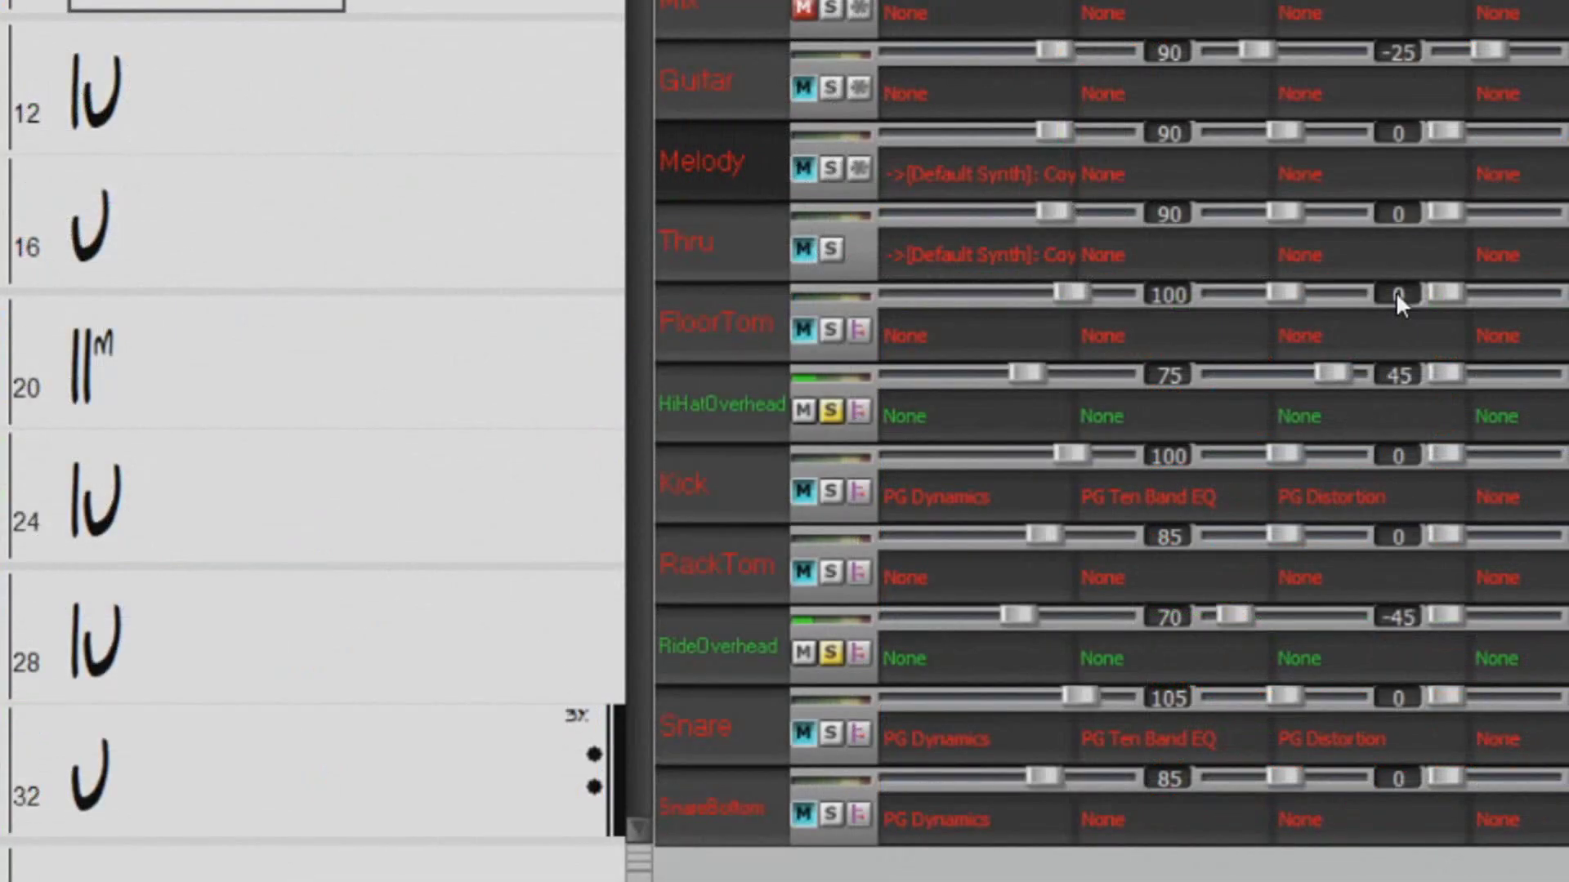
Step: Pan the FloorTom track to -30 and the RackTom track to -20
double_click(1489, 565)
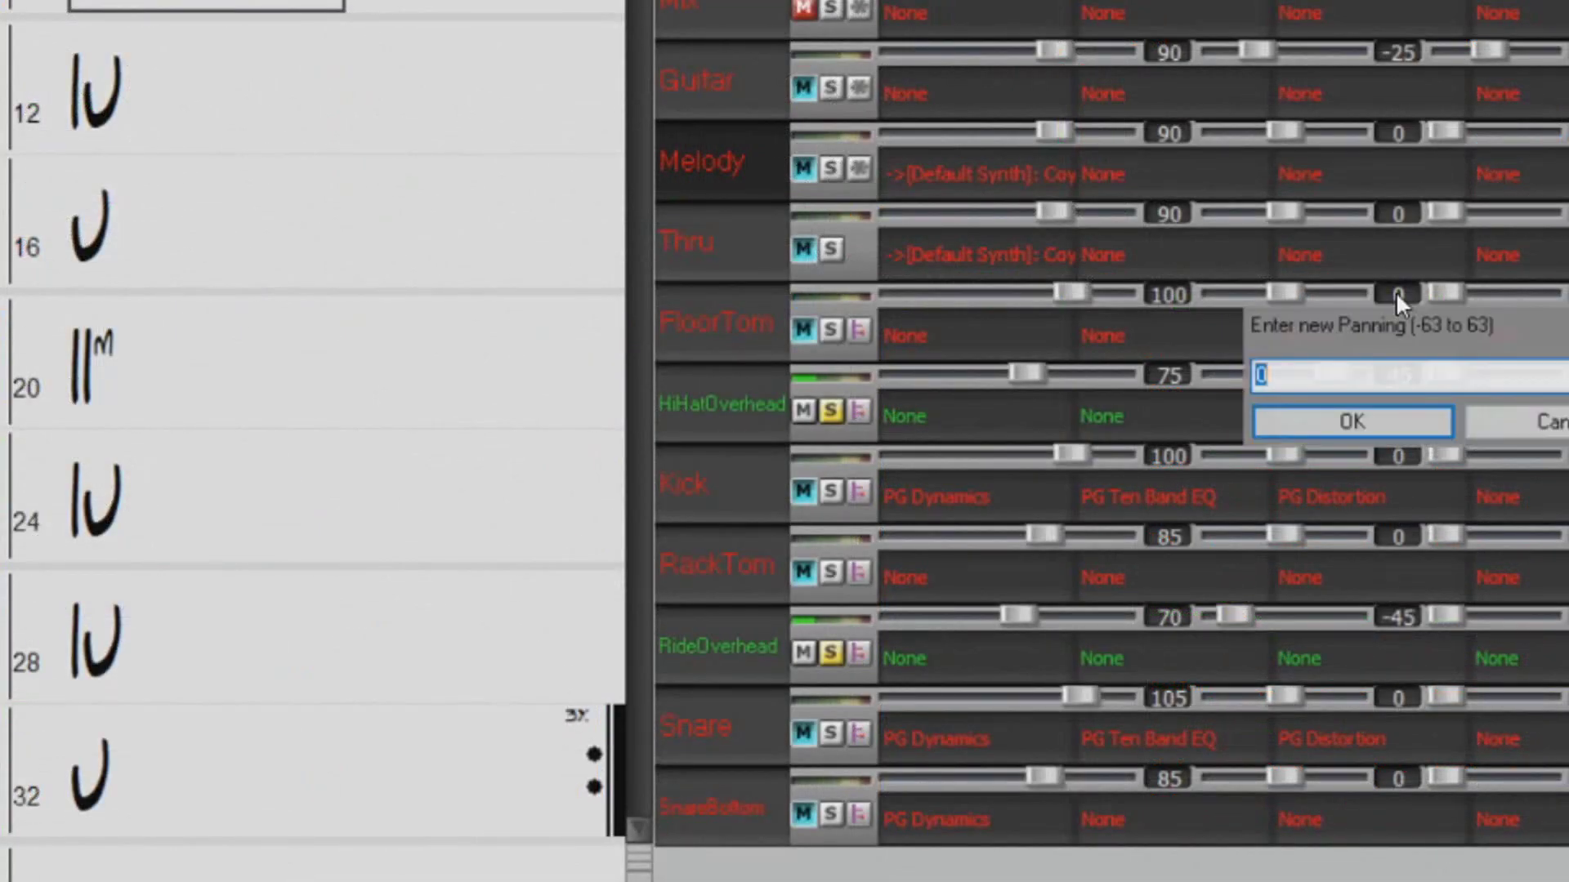
type("-30")
key("Return")
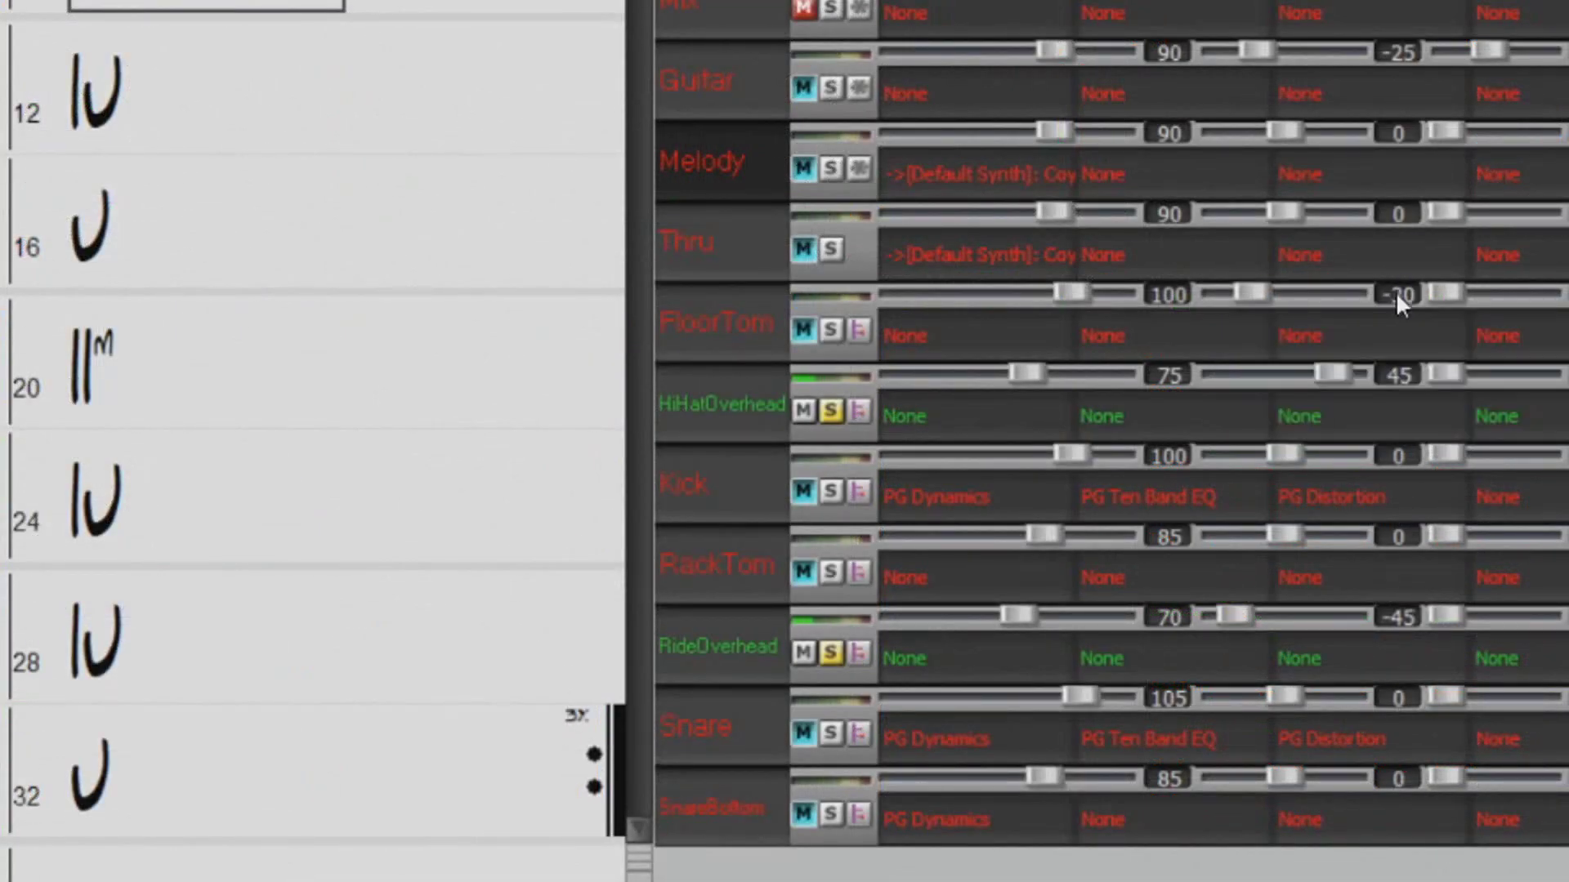
double_click(1394, 537)
type("-20")
key("Return")
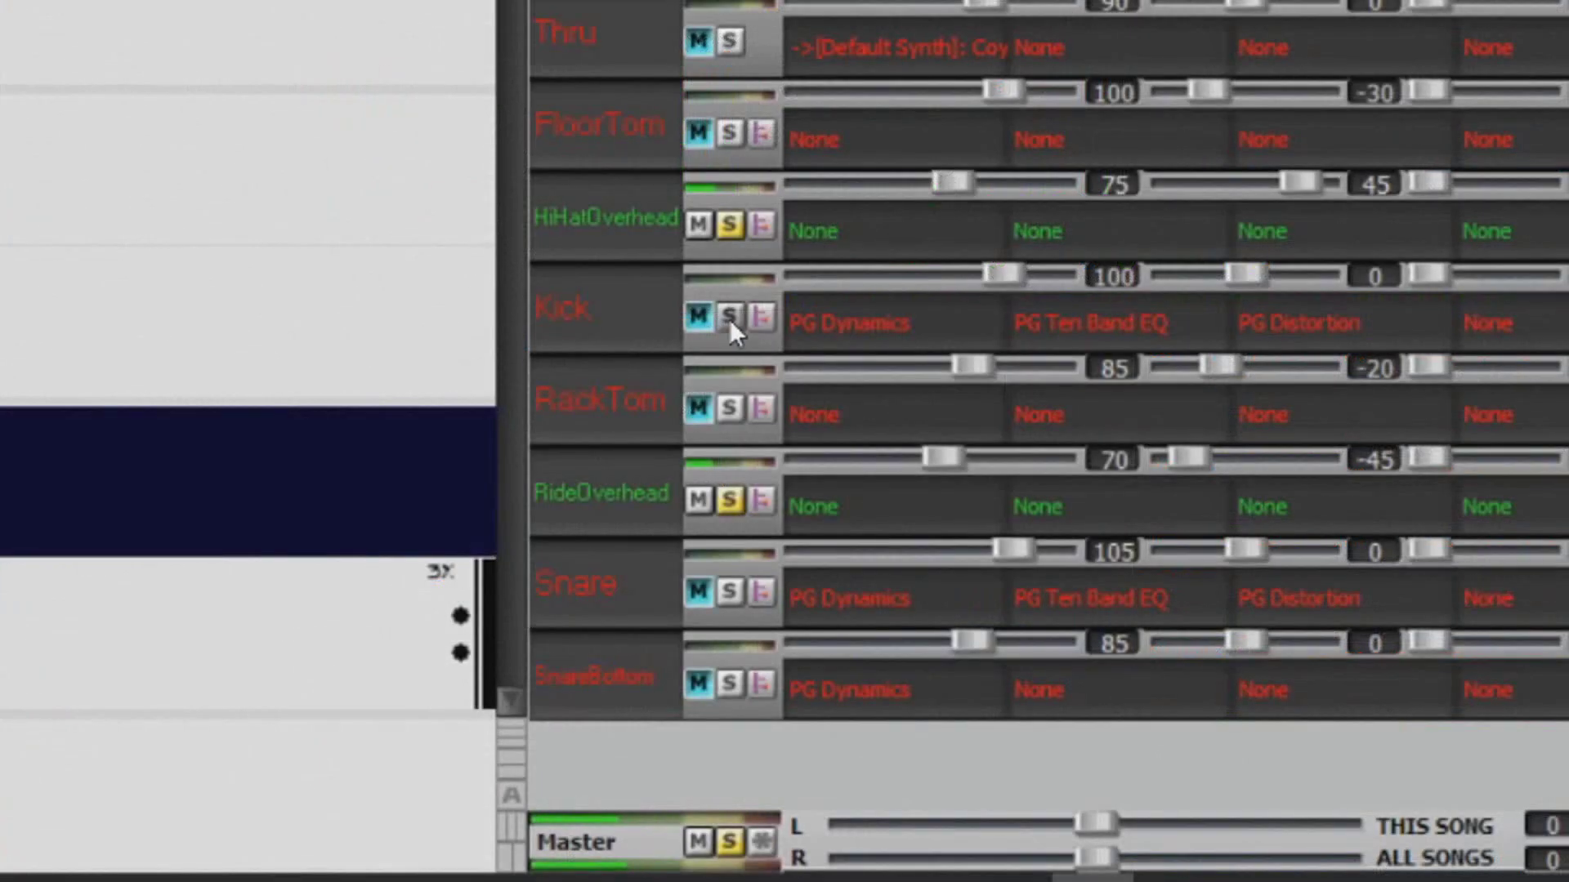
Step: Solo the Kick, Snare and SnareBottom tracks along with the overheads
left_click(1228, 652)
left_click(1228, 763)
left_click(728, 685)
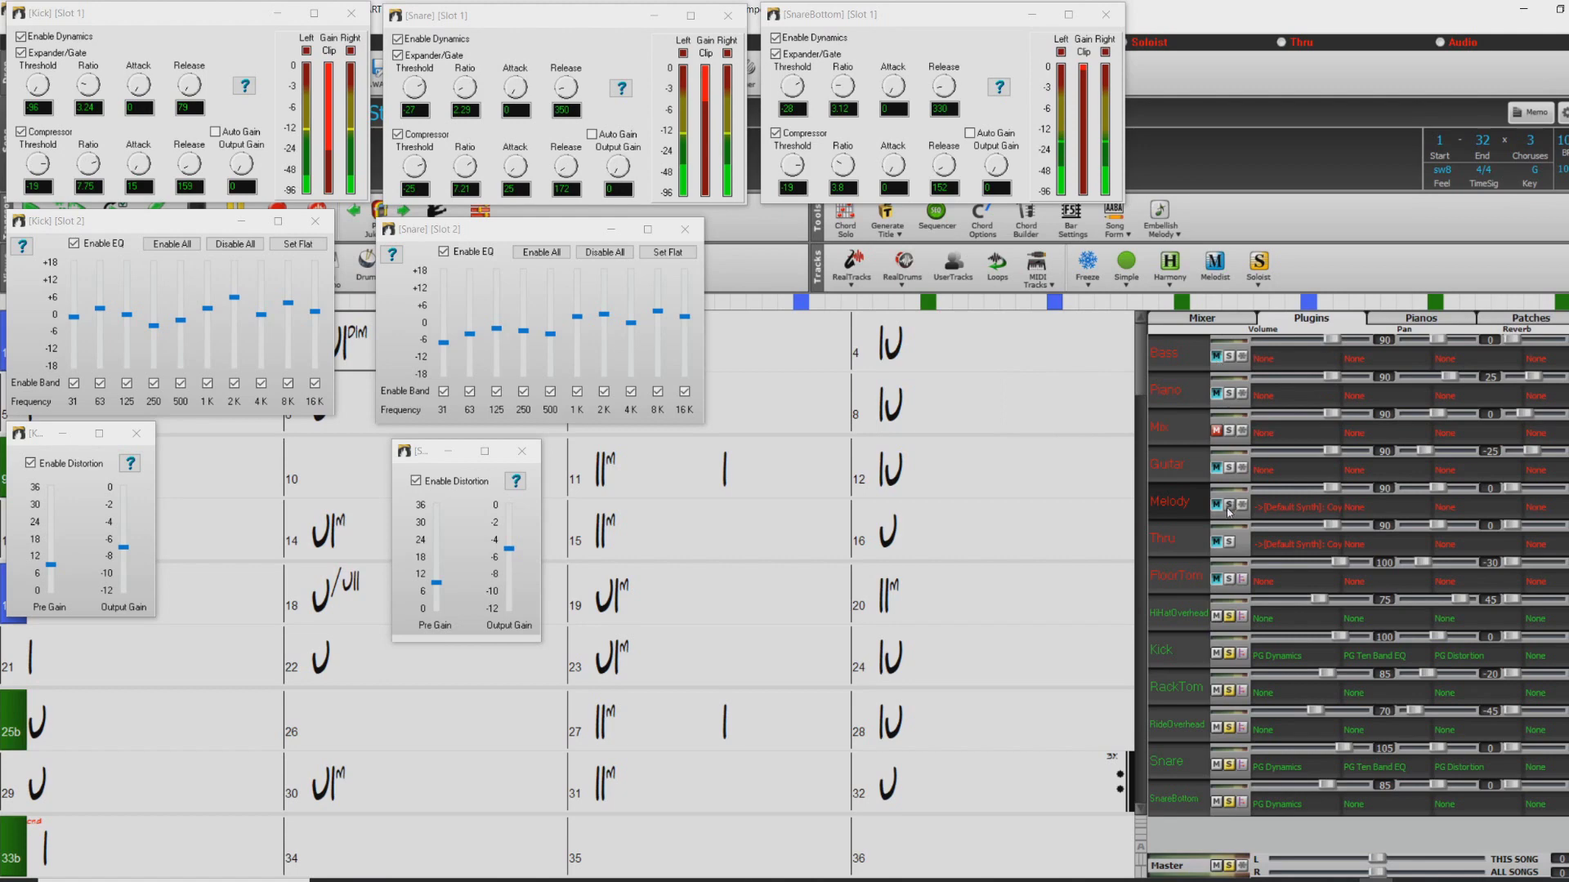
Step: Insert the PG Dynamics plugin in the RackTom track's first slot and place its window below the Kick plugin windows
left_click(1271, 700)
left_click(1293, 714)
left_click_drag(1009, 573, 1010, 656)
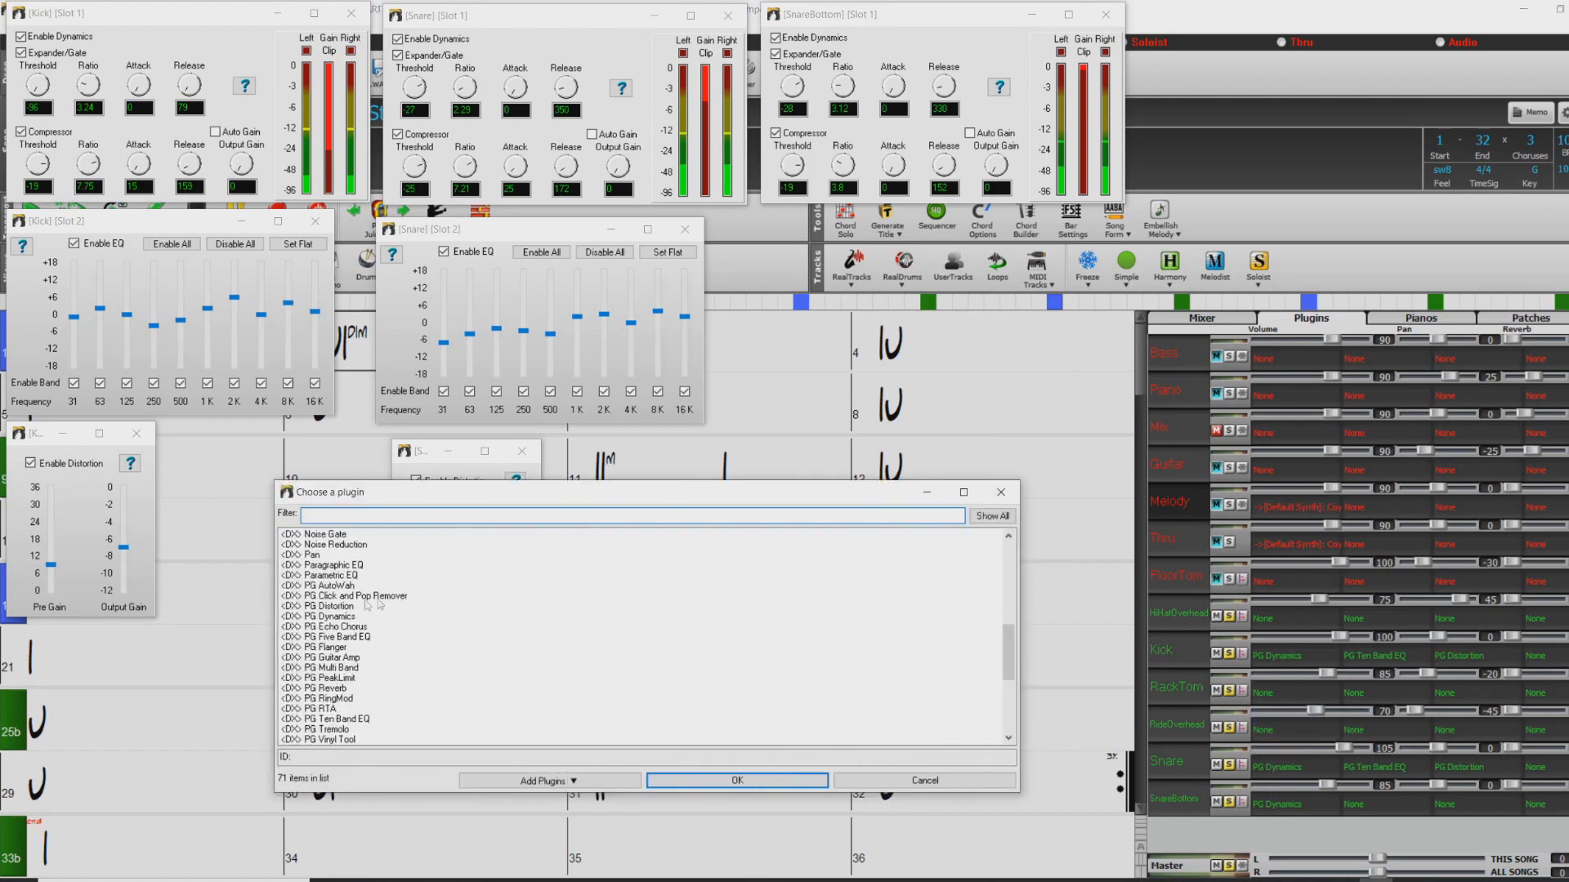
left_click(346, 627)
left_click(359, 617)
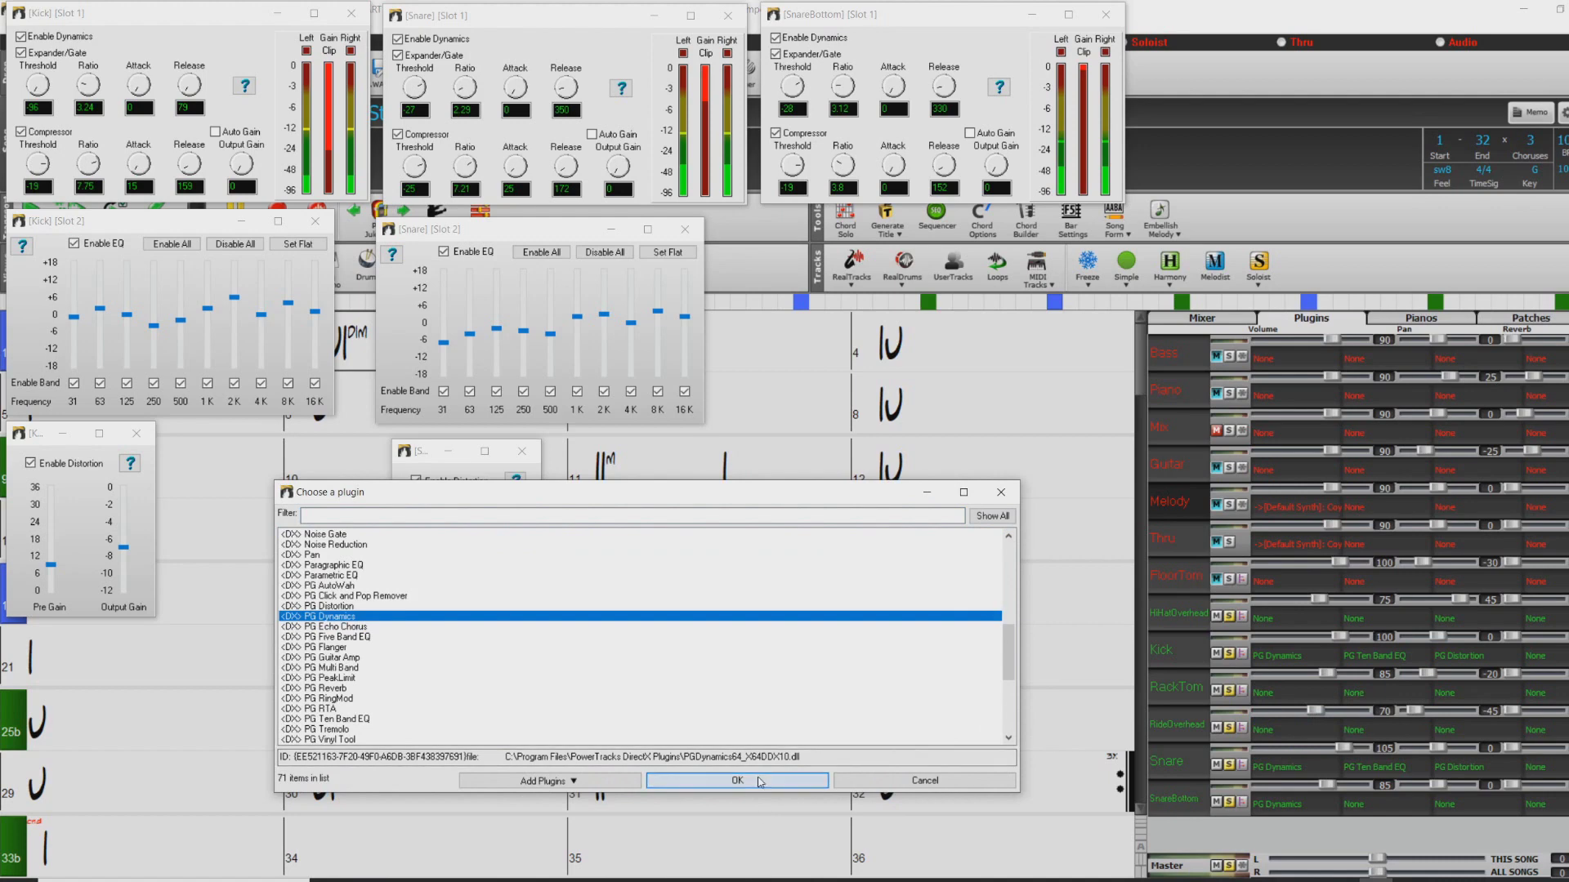
left_click(759, 781)
left_click_drag(166, 18, 183, 666)
left_click(933, 786)
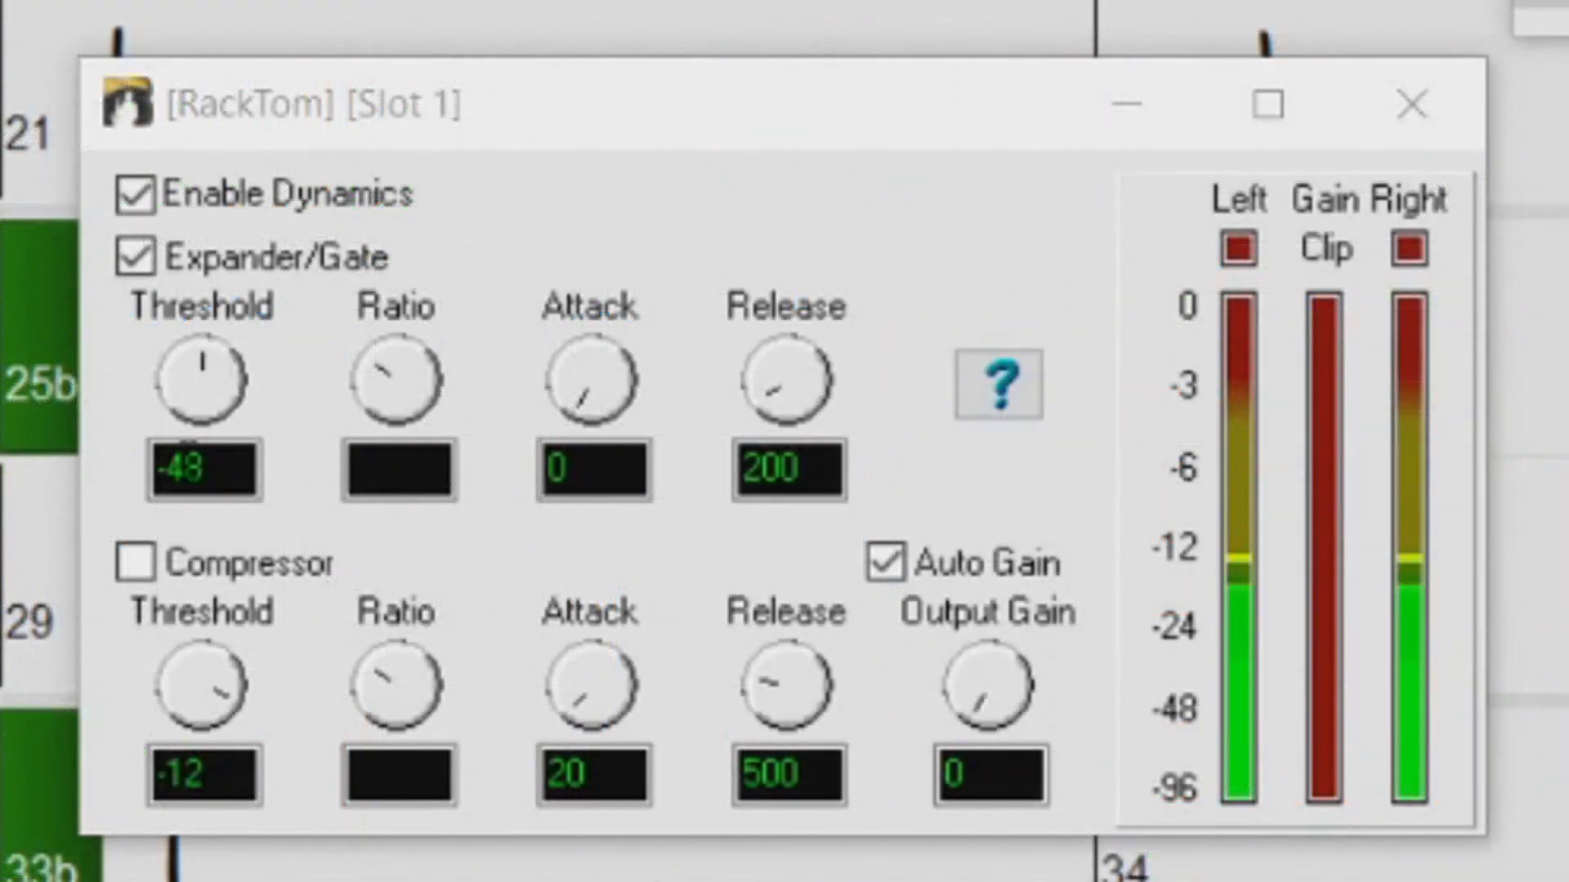
Step: Set RackTom's expander/gate threshold to -14, ratio to 4.21 and release to 271
mouse_move(222, 356)
left_mouse_down()
mouse_move(233, 340)
mouse_move(247, 386)
mouse_move(232, 386)
left_mouse_up()
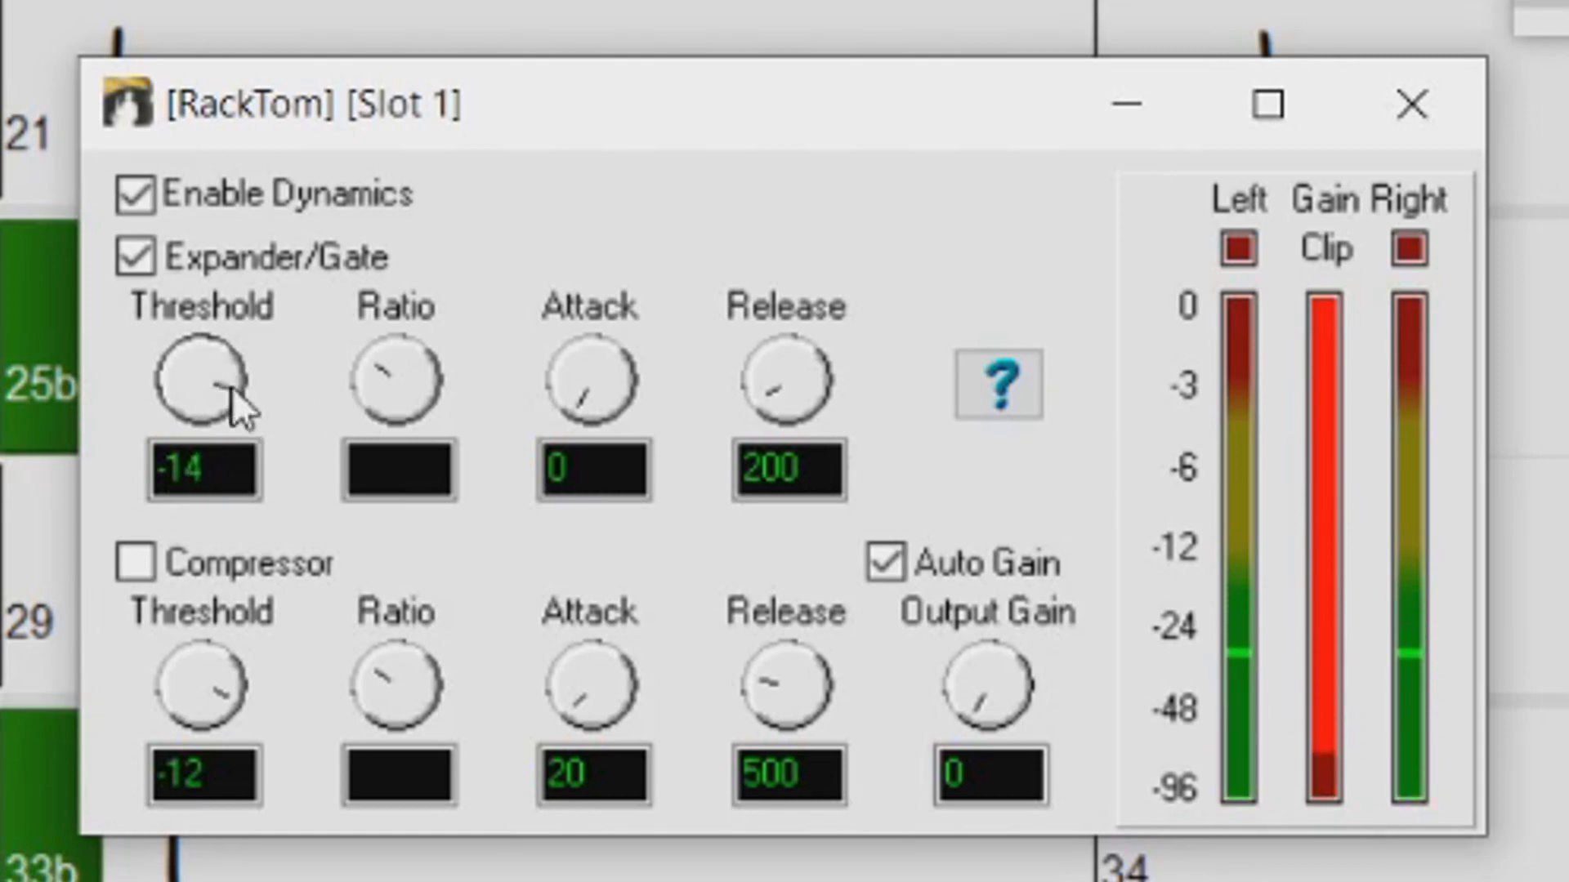
left_click(395, 374)
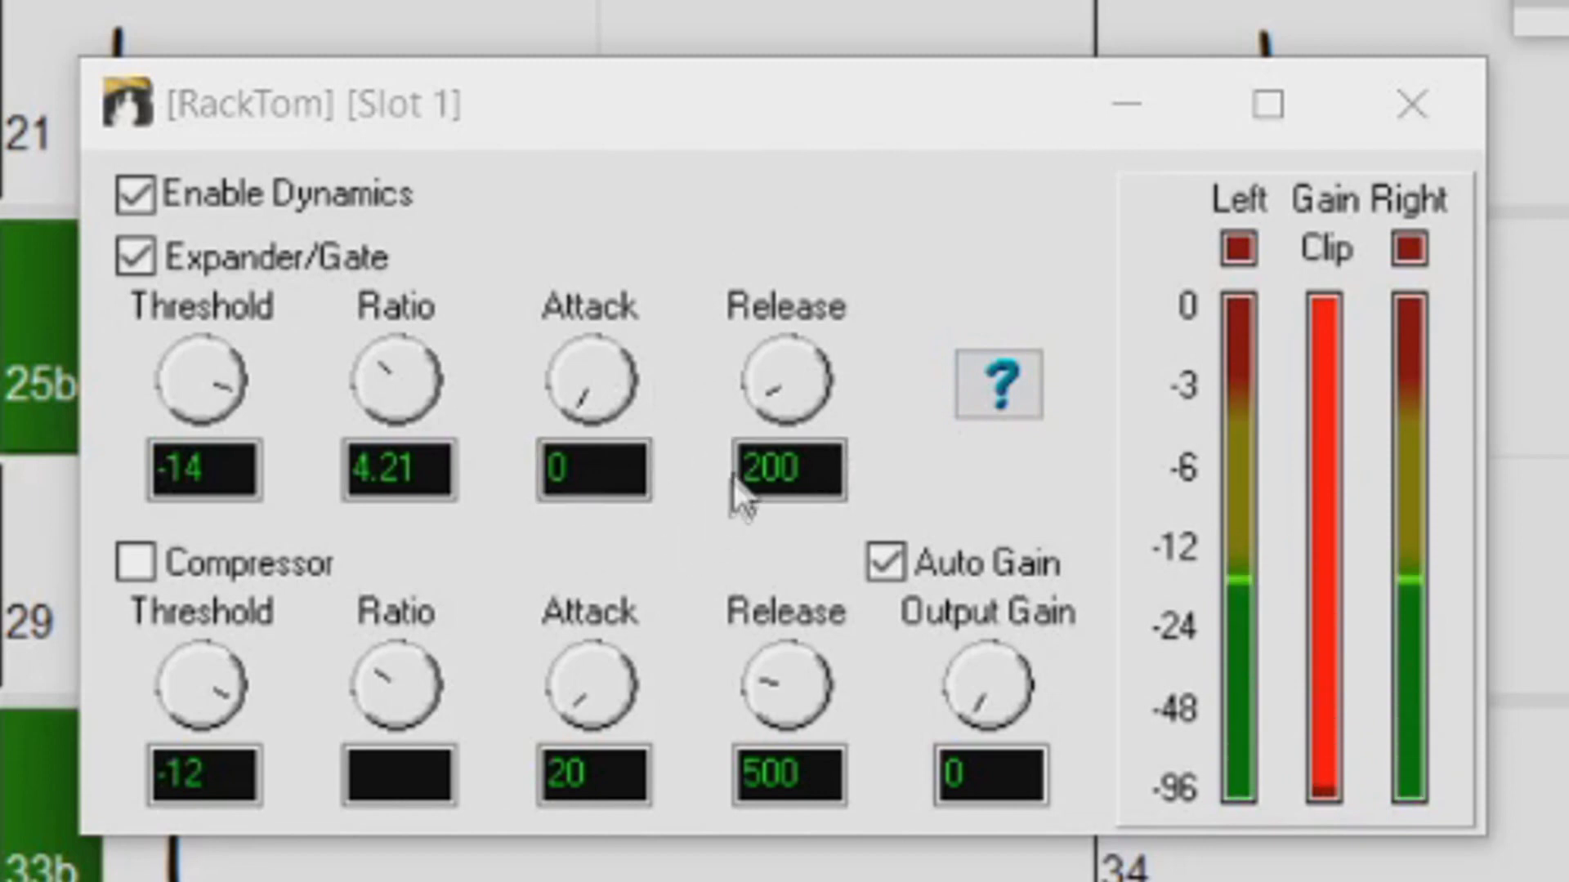
mouse_move(764, 413)
left_mouse_down()
mouse_move(784, 406)
mouse_move(773, 384)
left_mouse_up()
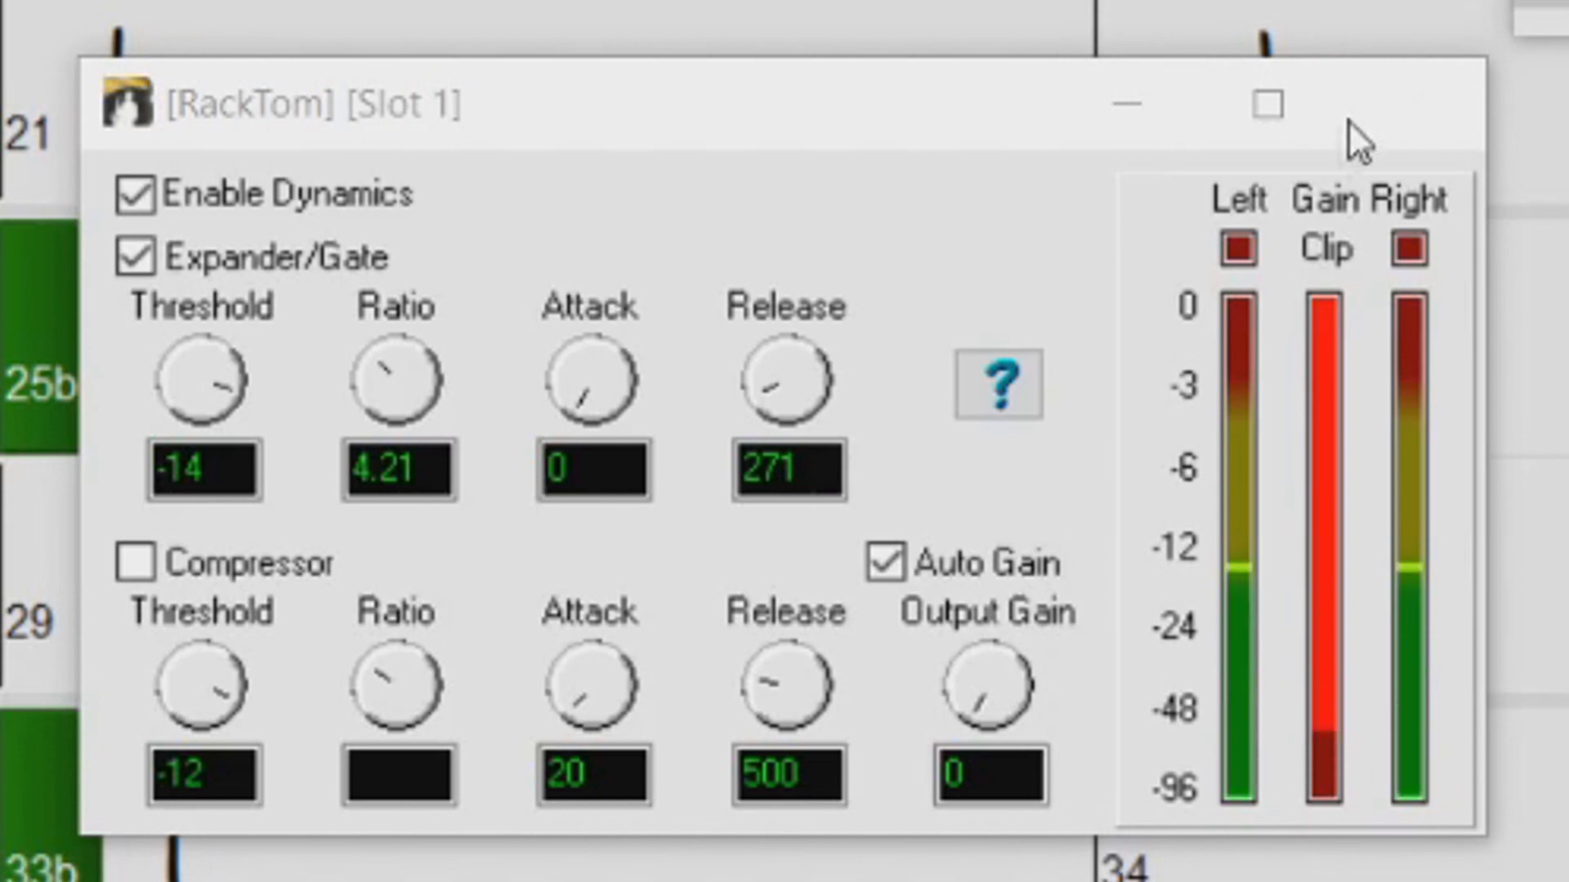
Step: Turn off RackTom's auto gain, enable its compressor and set the compressor ratio to 7.42
left_click(883, 560)
left_click(133, 562)
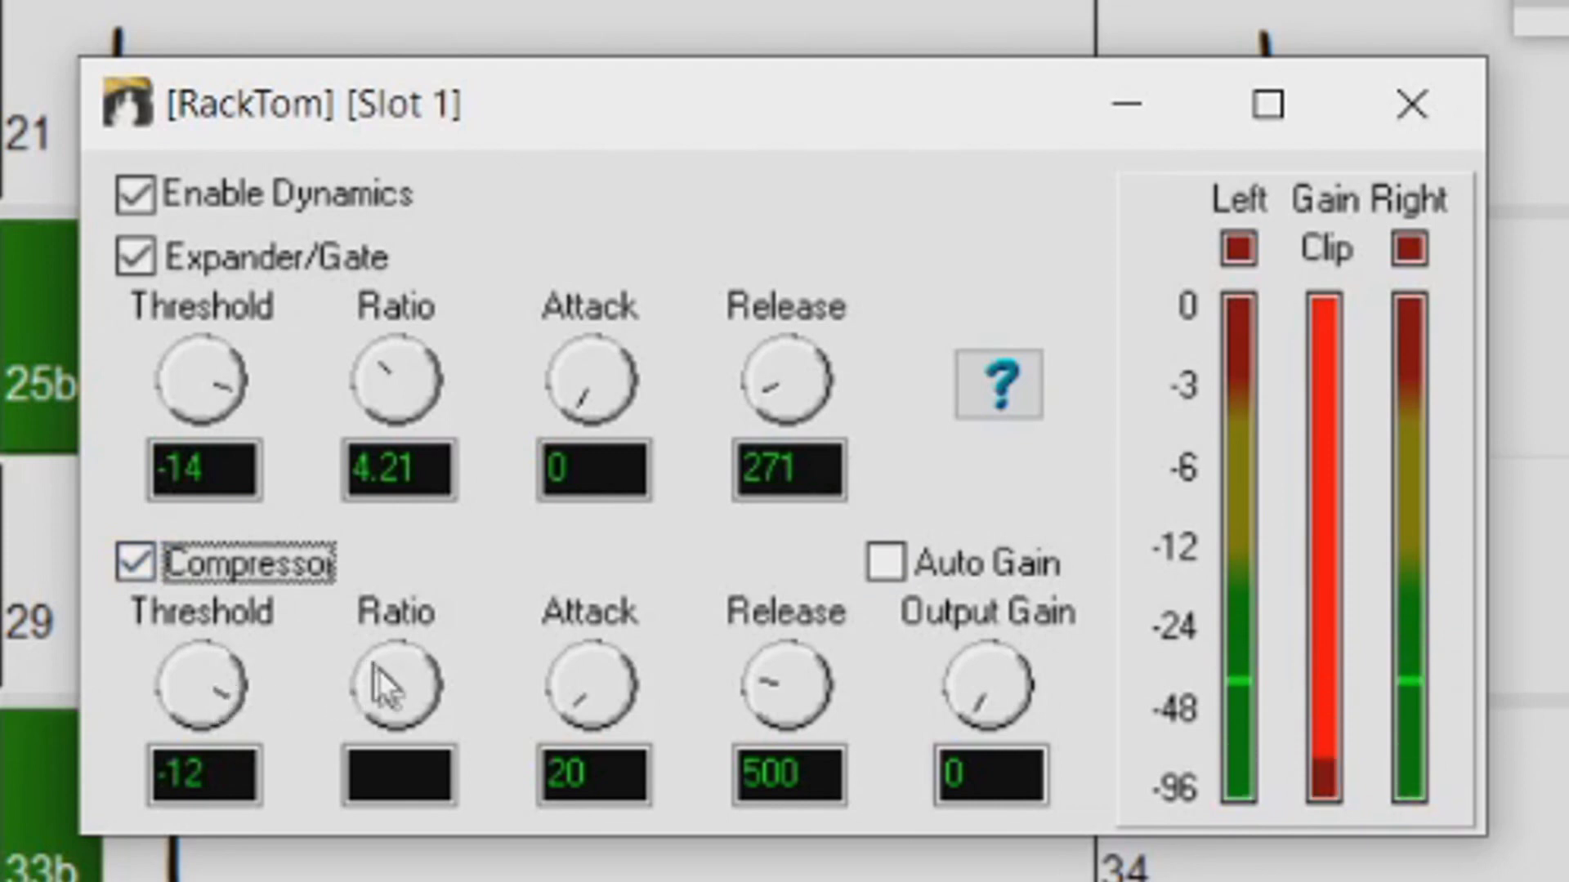
left_click_drag(405, 674, 449, 660)
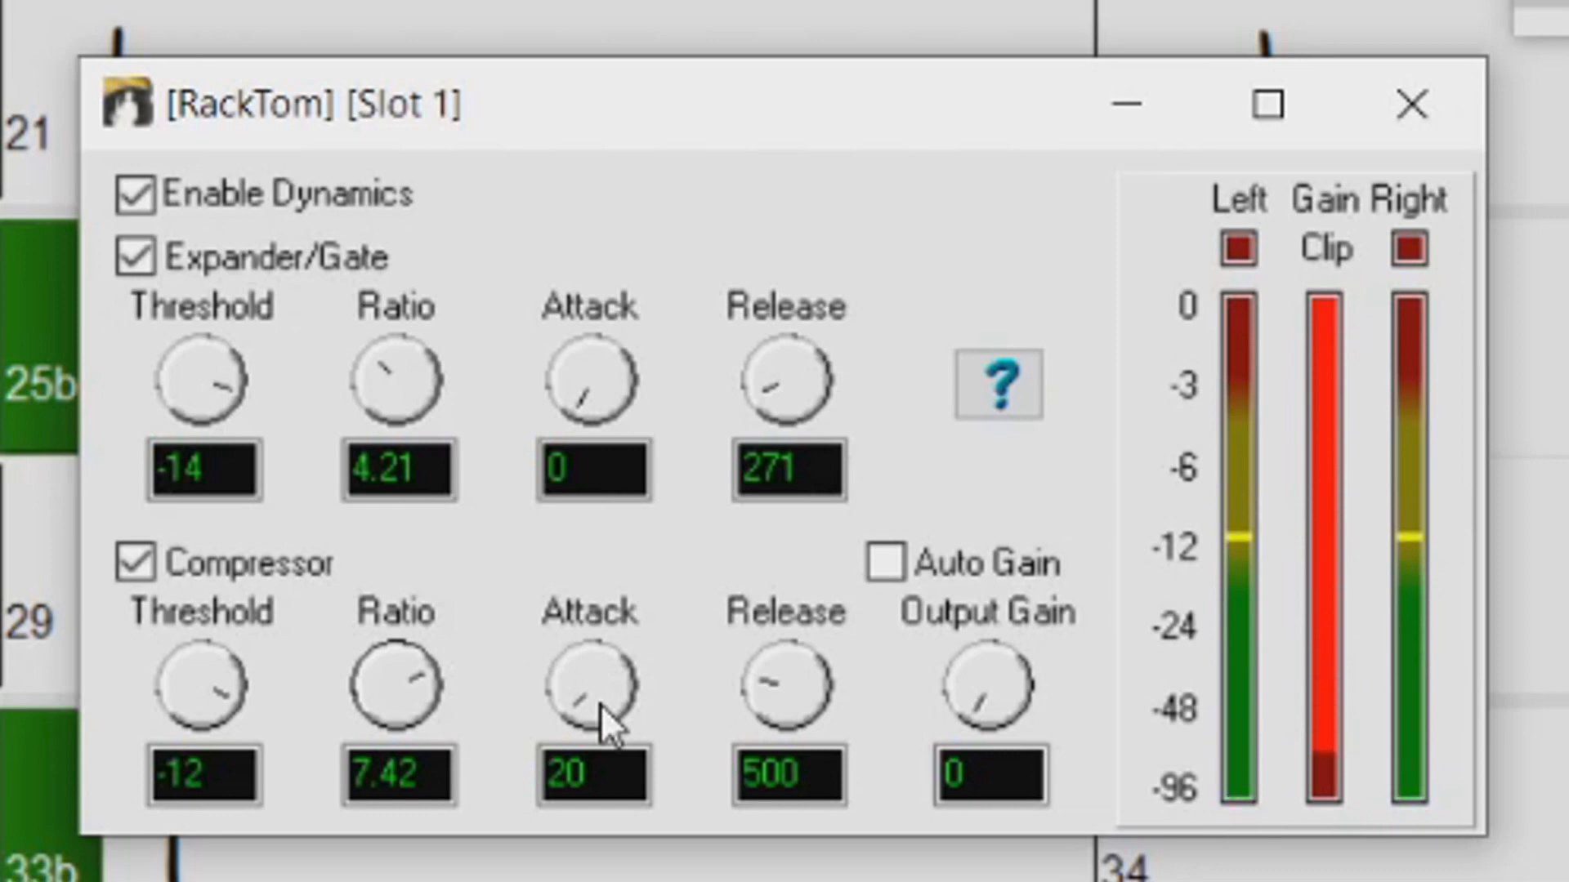
Step: Set RackTom's compressor attack to 0 and its release to 310
left_click_drag(566, 713, 588, 742)
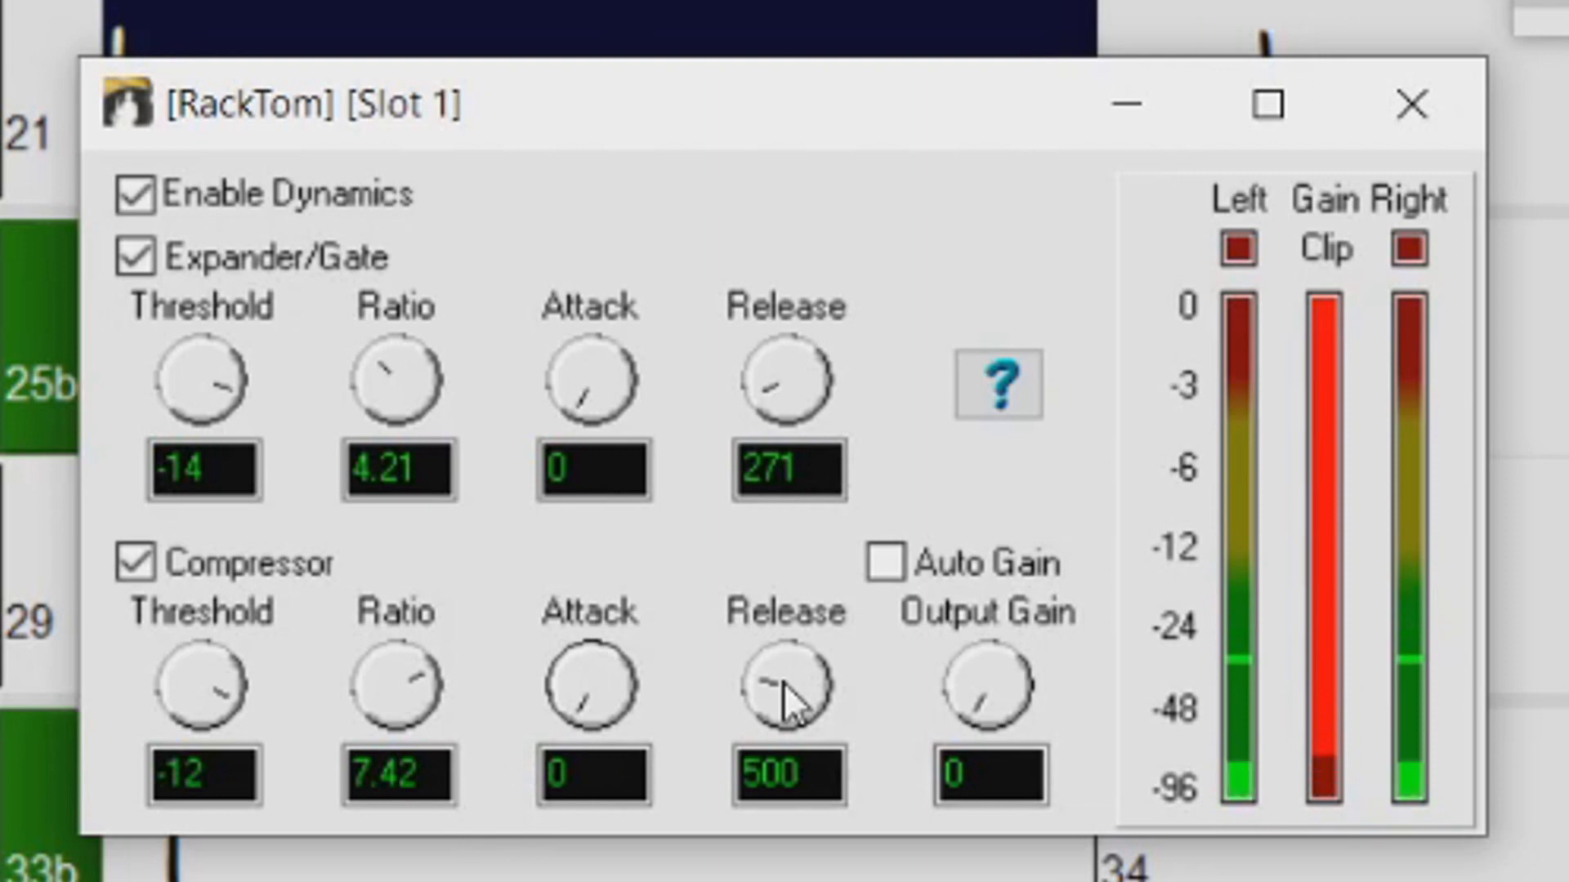
scroll(783, 690, "down", 6)
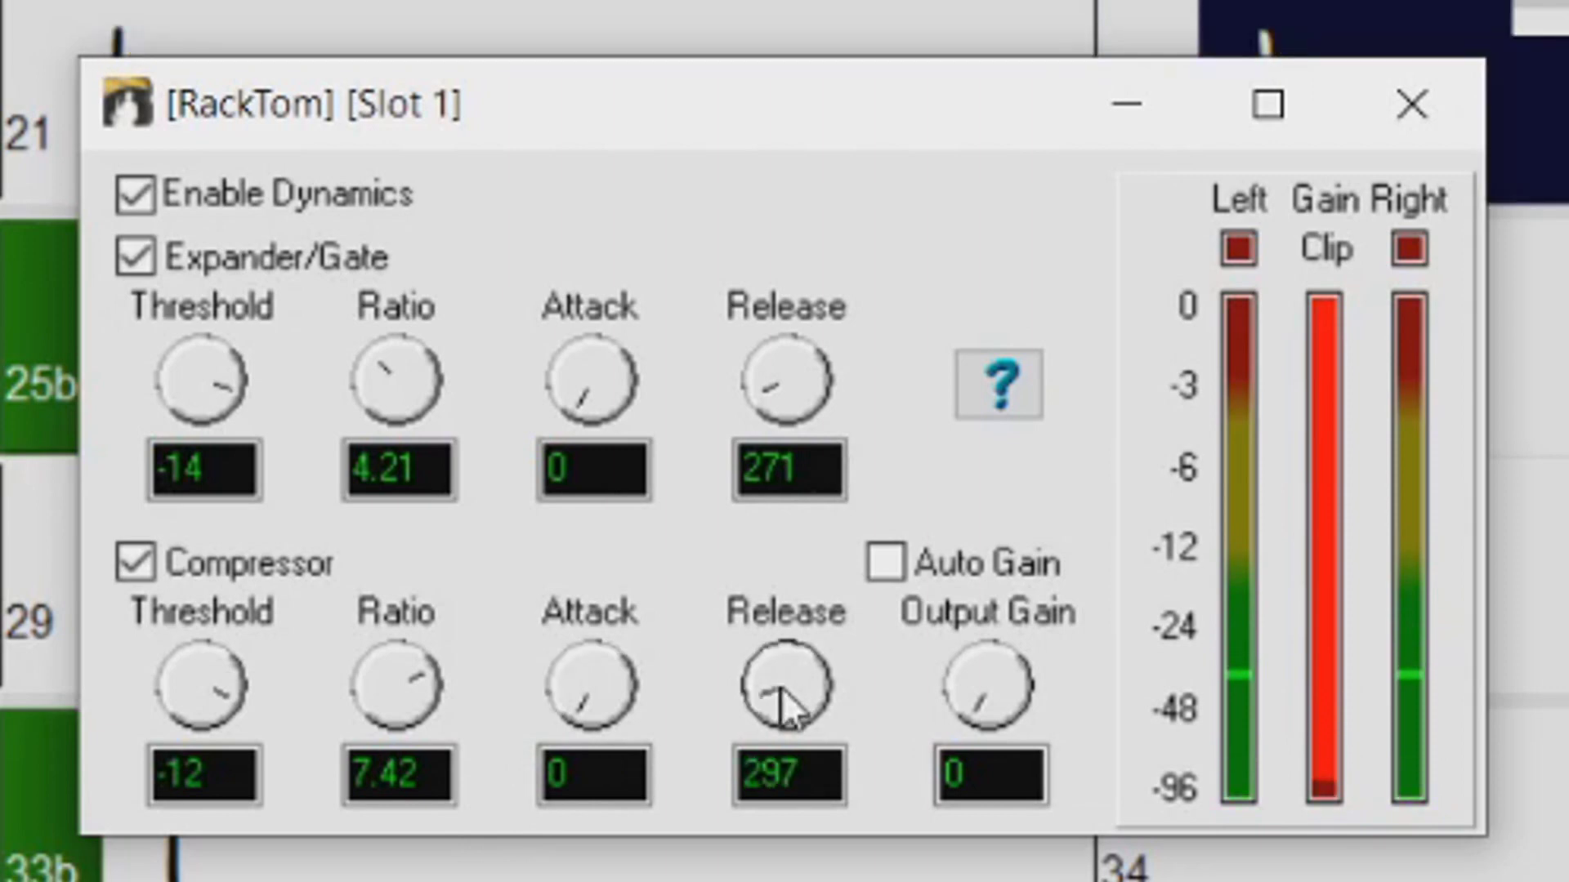
scroll(781, 688, "down", 2)
scroll(777, 691, "up", 2)
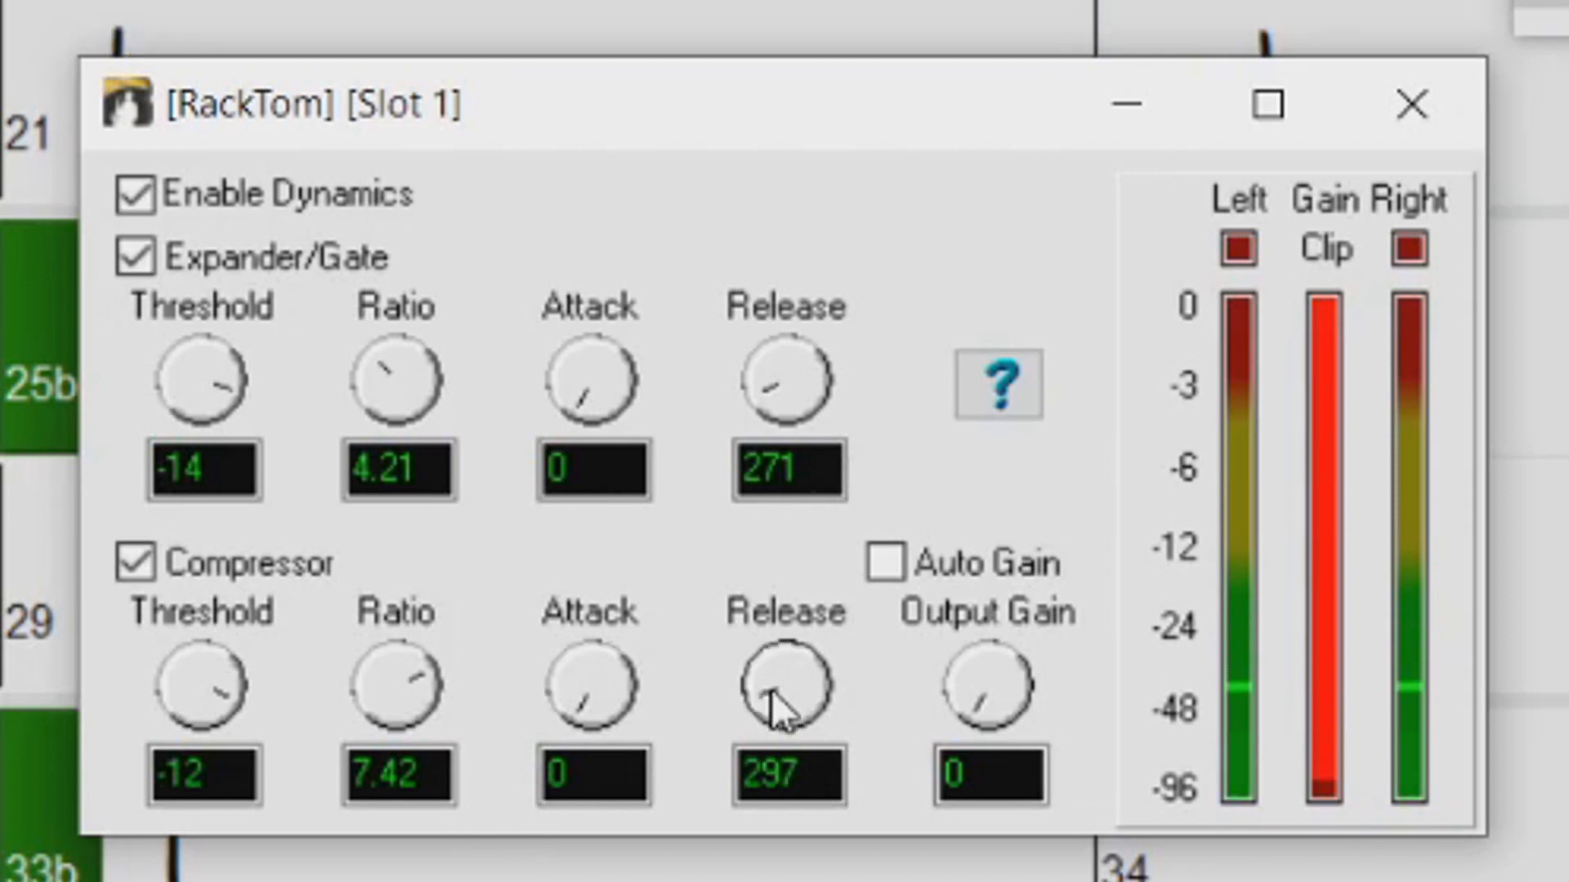
scroll(776, 701, "up", 1)
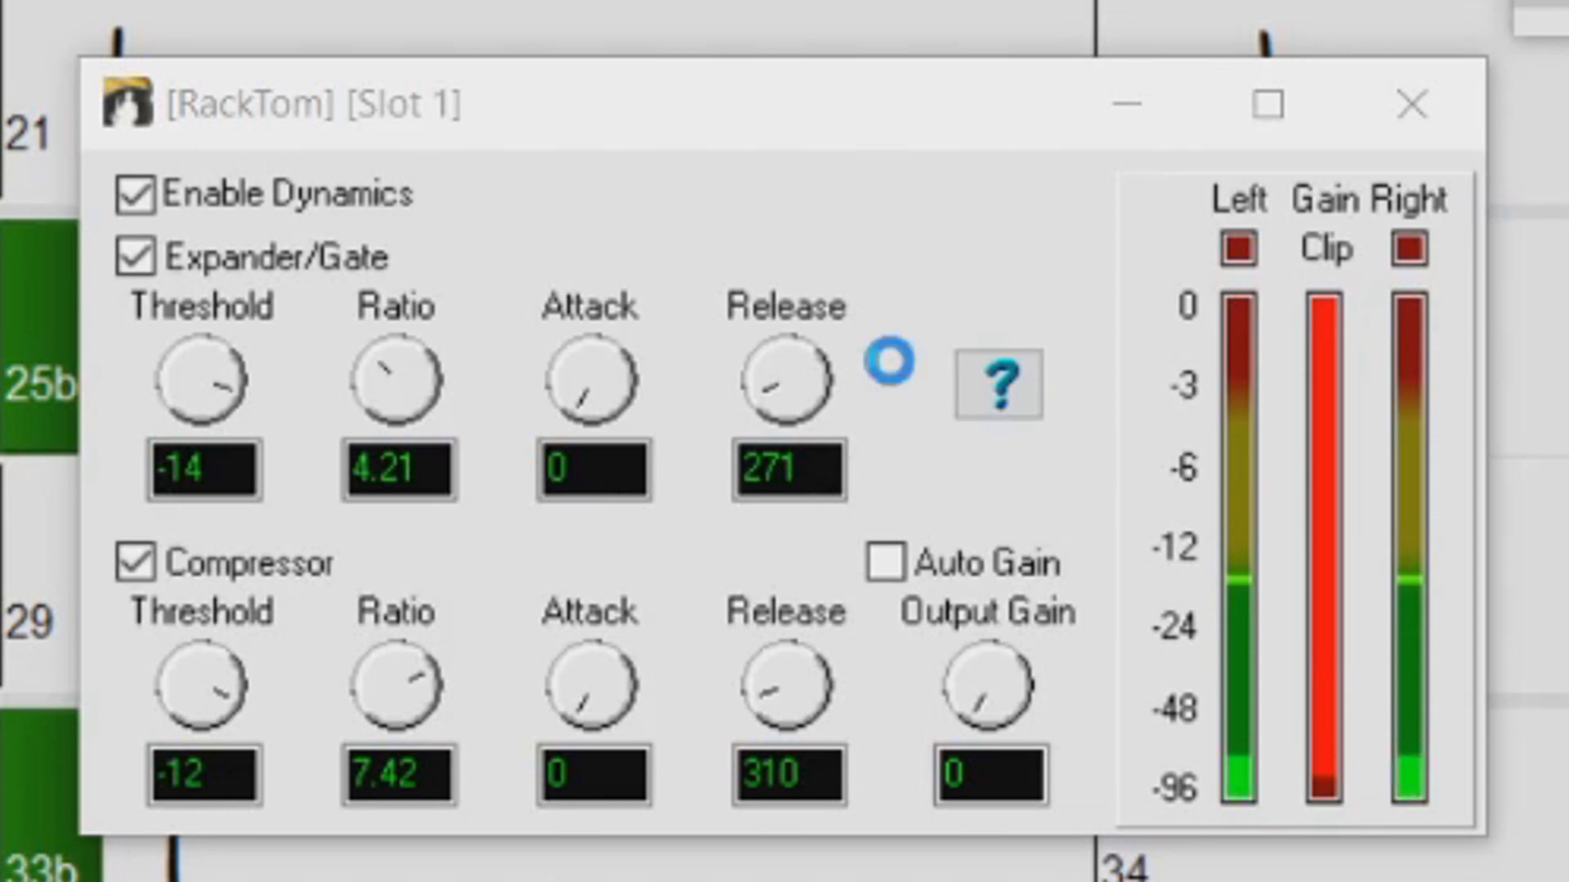
Step: Temporarily bypass RackTom's gate while setting the gate threshold to -21 and the compressor threshold to -15
left_click(133, 256)
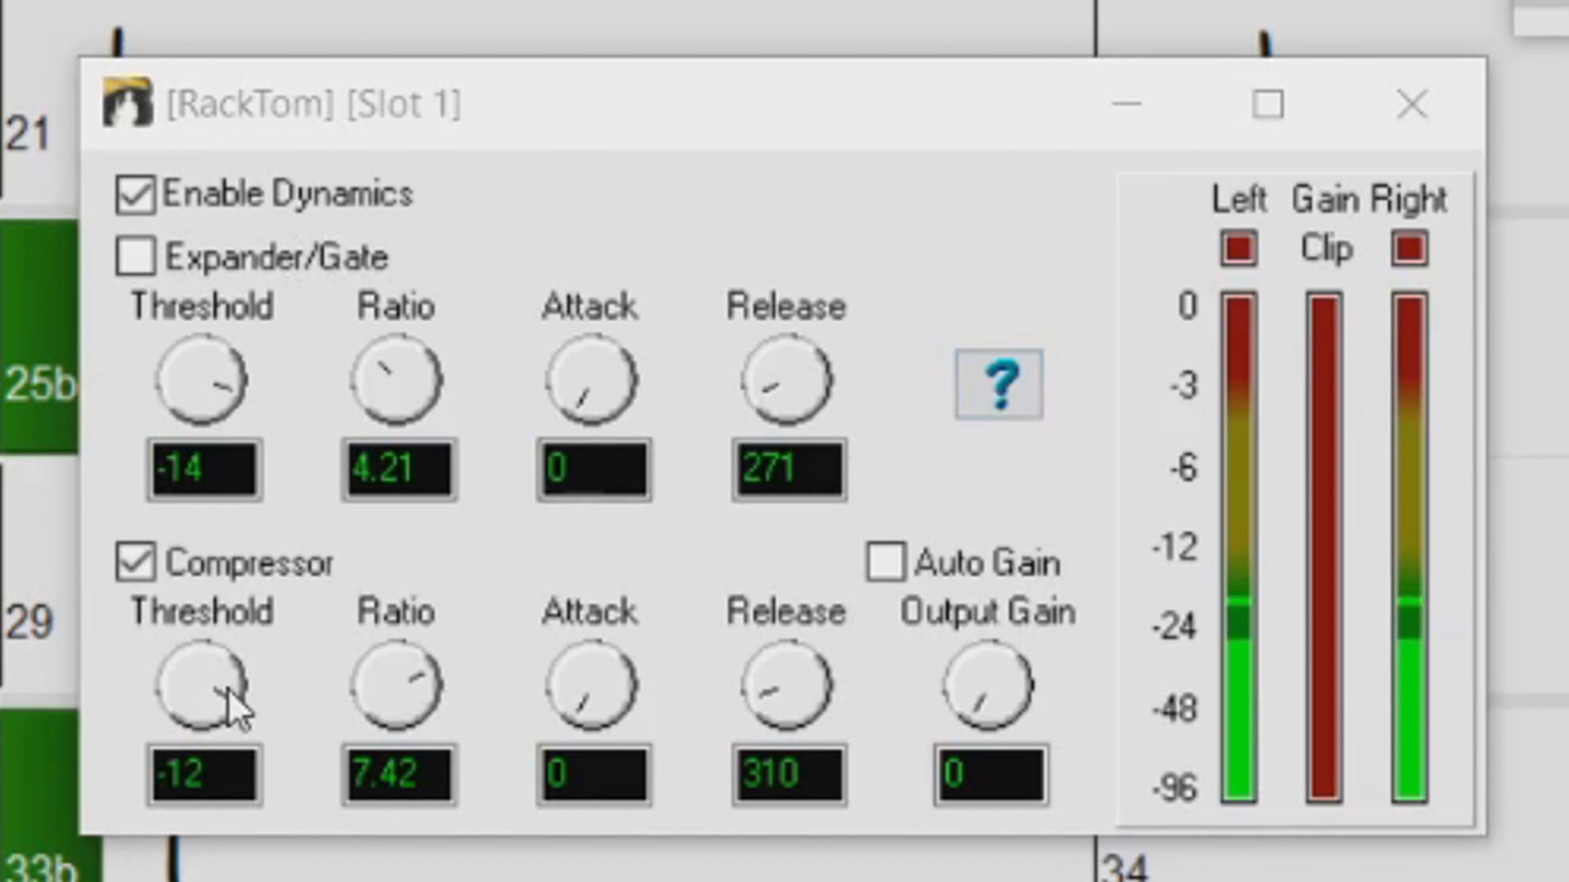
left_click_drag(232, 694, 244, 691)
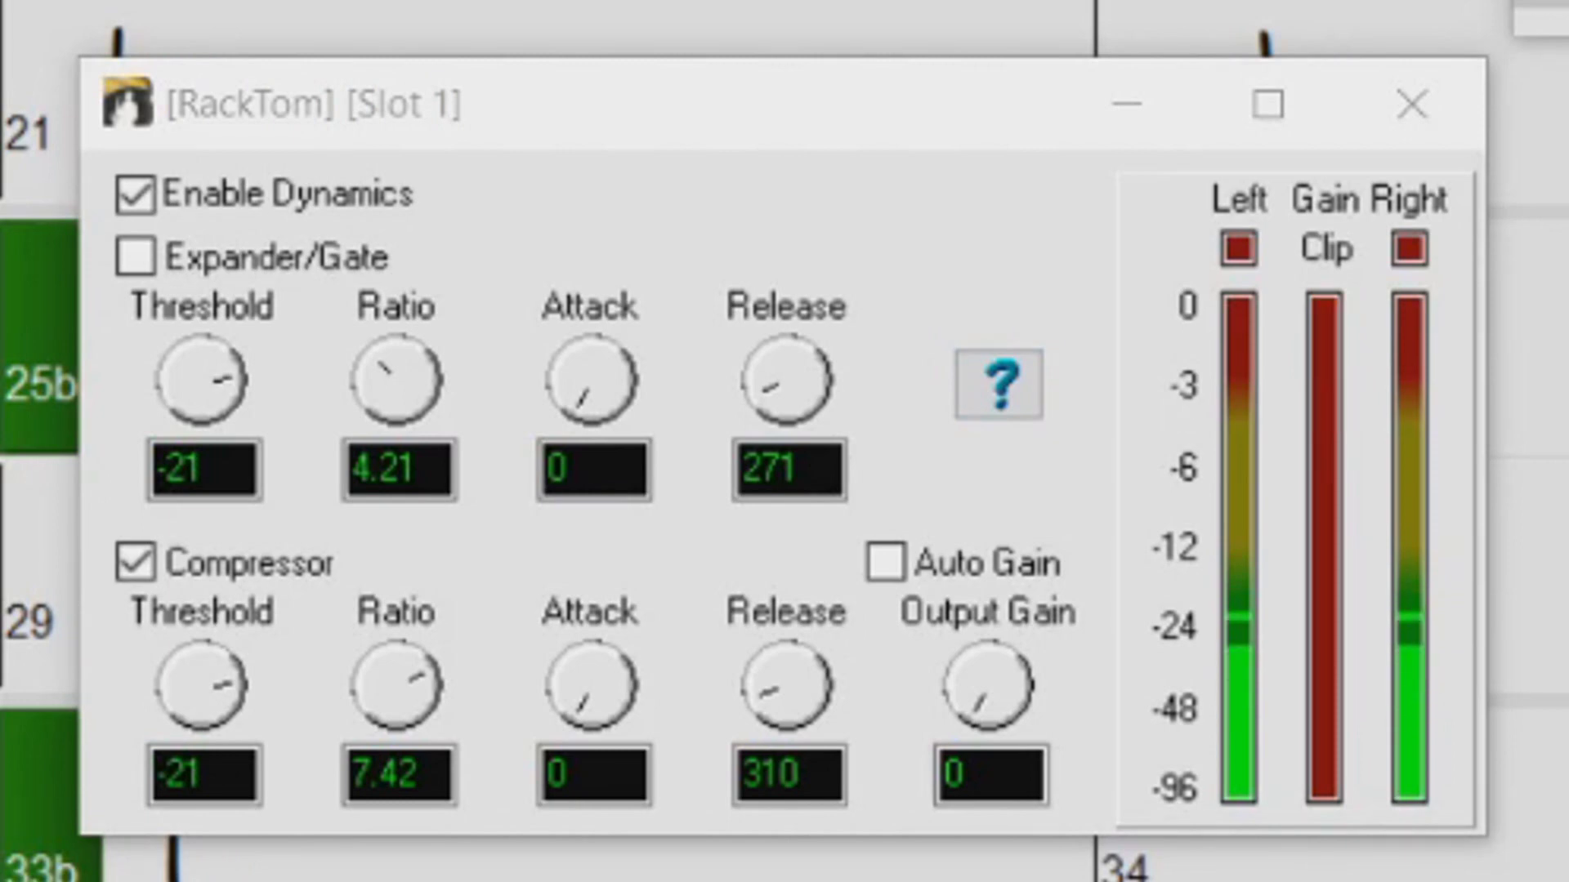
left_click_drag(196, 690, 234, 683)
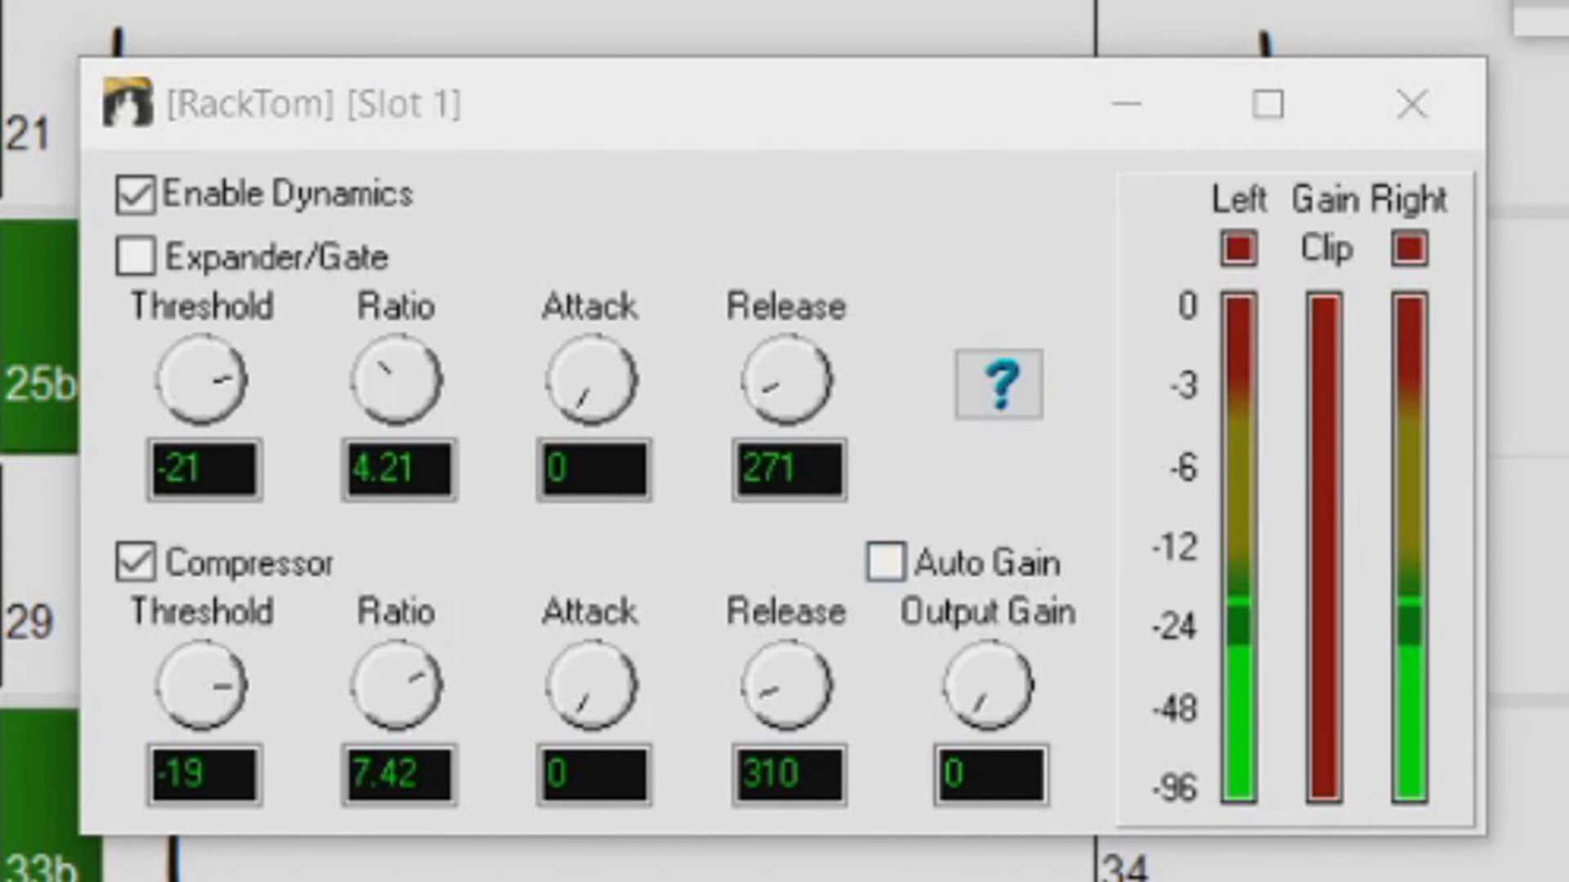
left_click_drag(233, 717, 237, 694)
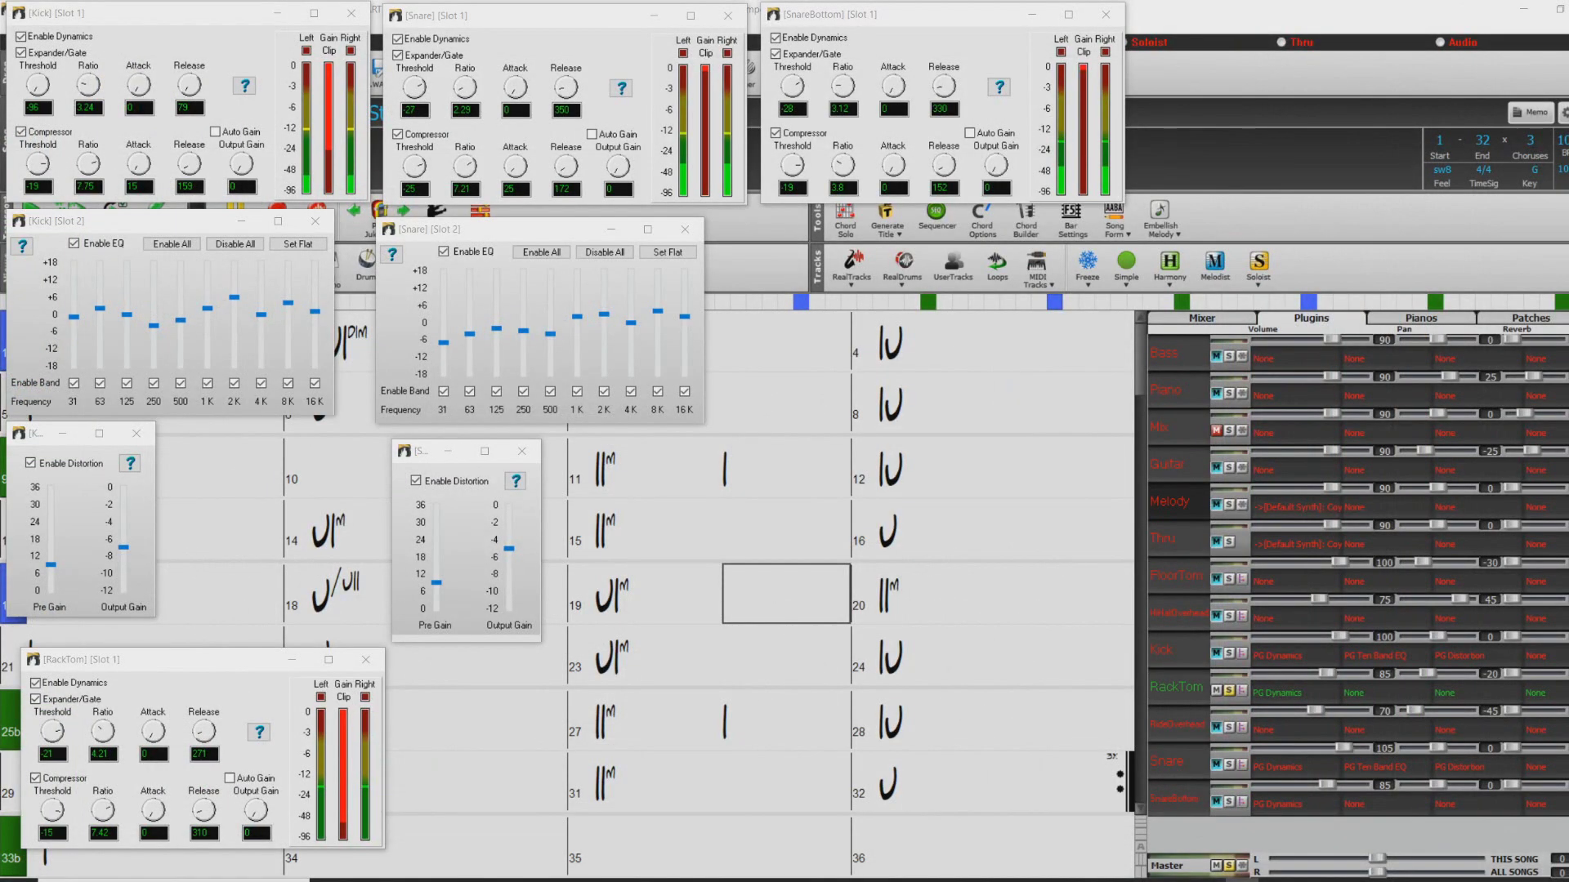
Step: Insert the PG Dynamics plugin in the FloorTom track's first slot and place its window beside the RackTom one
left_click(1268, 583)
left_click(1281, 599)
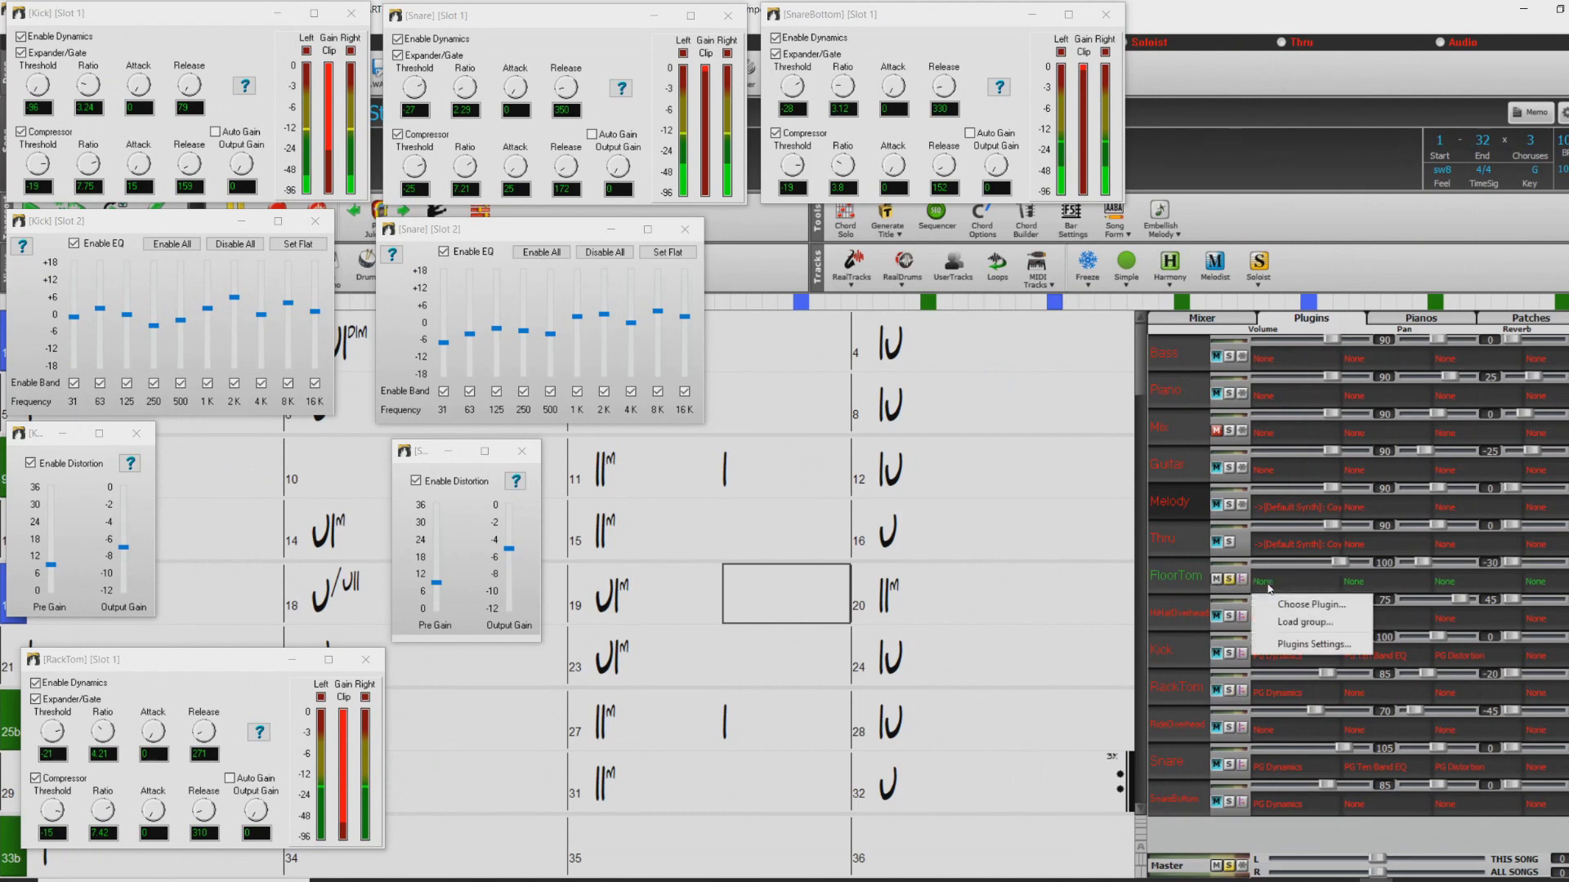
left_click(1290, 606)
left_click_drag(1008, 572, 1009, 642)
left_click(439, 658)
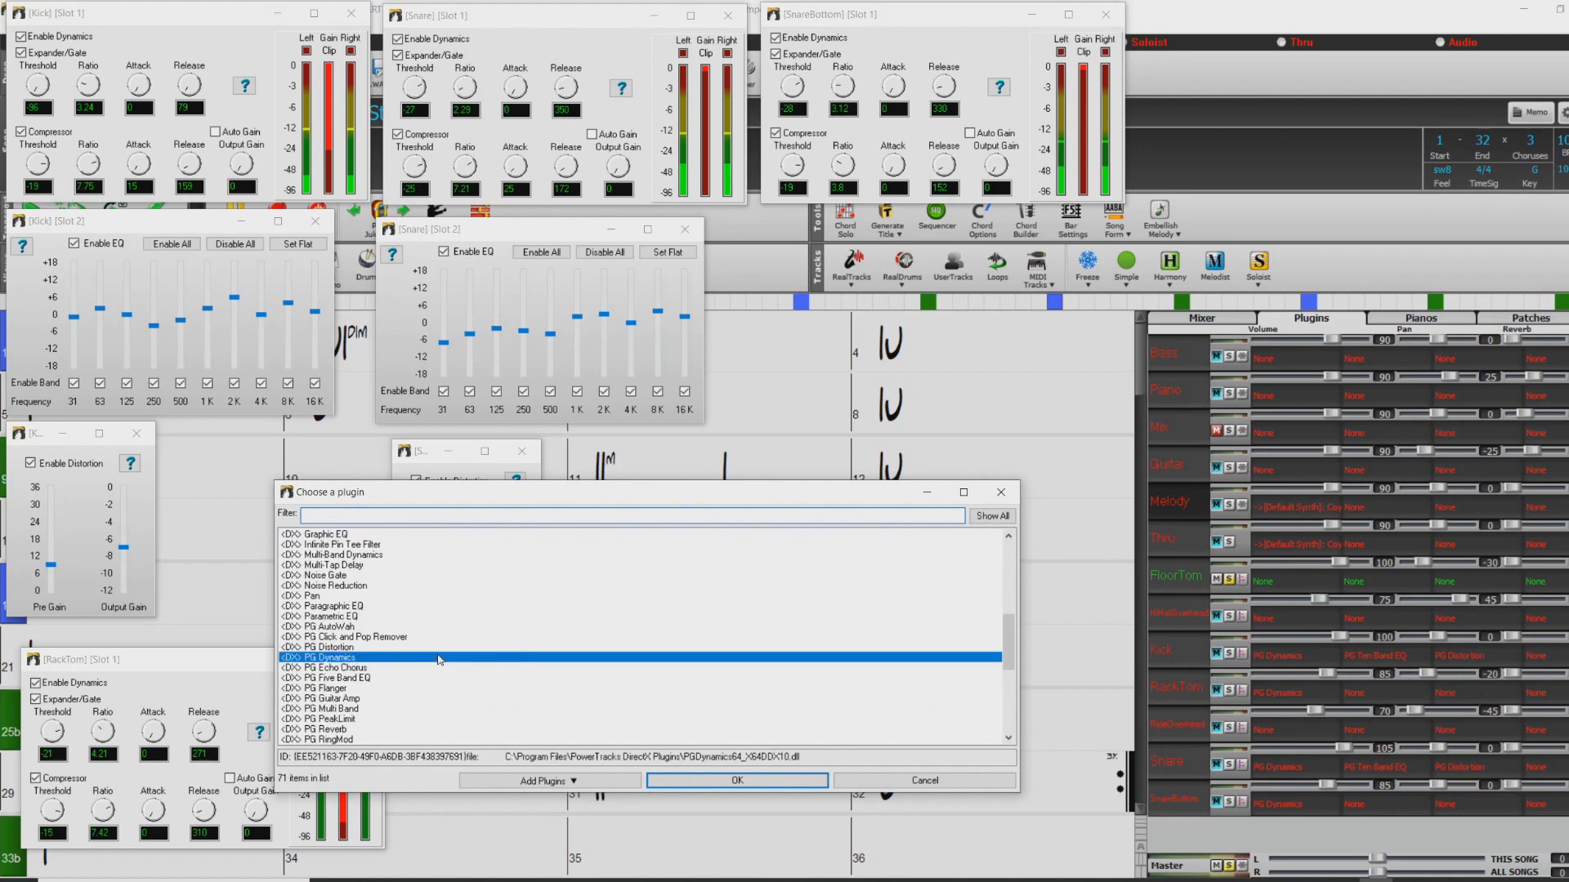
left_click(760, 783)
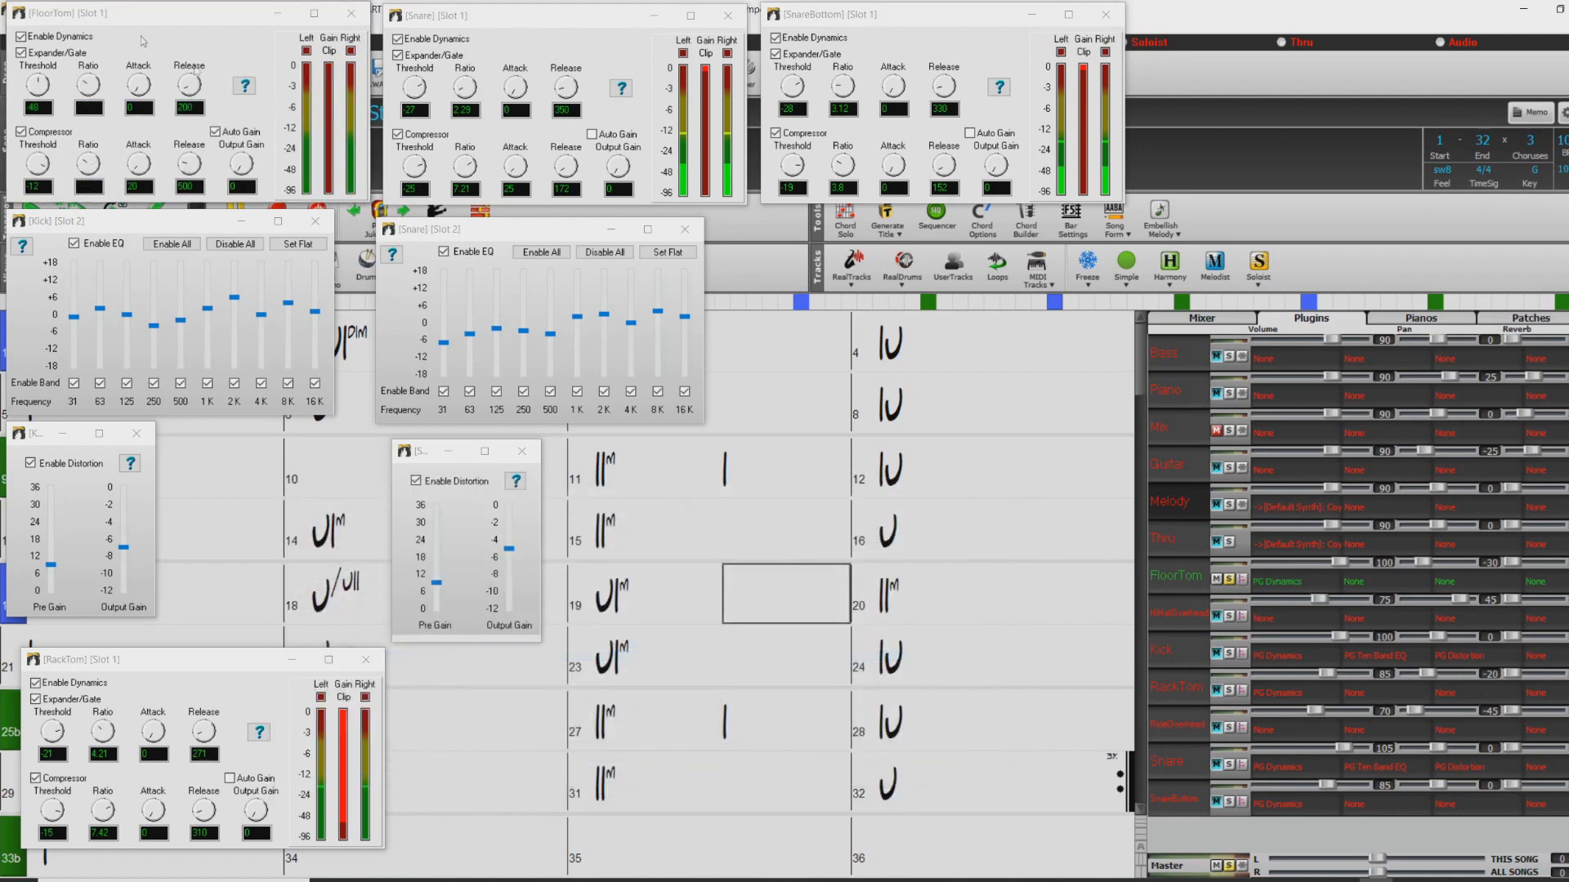
left_click_drag(73, 15, 472, 664)
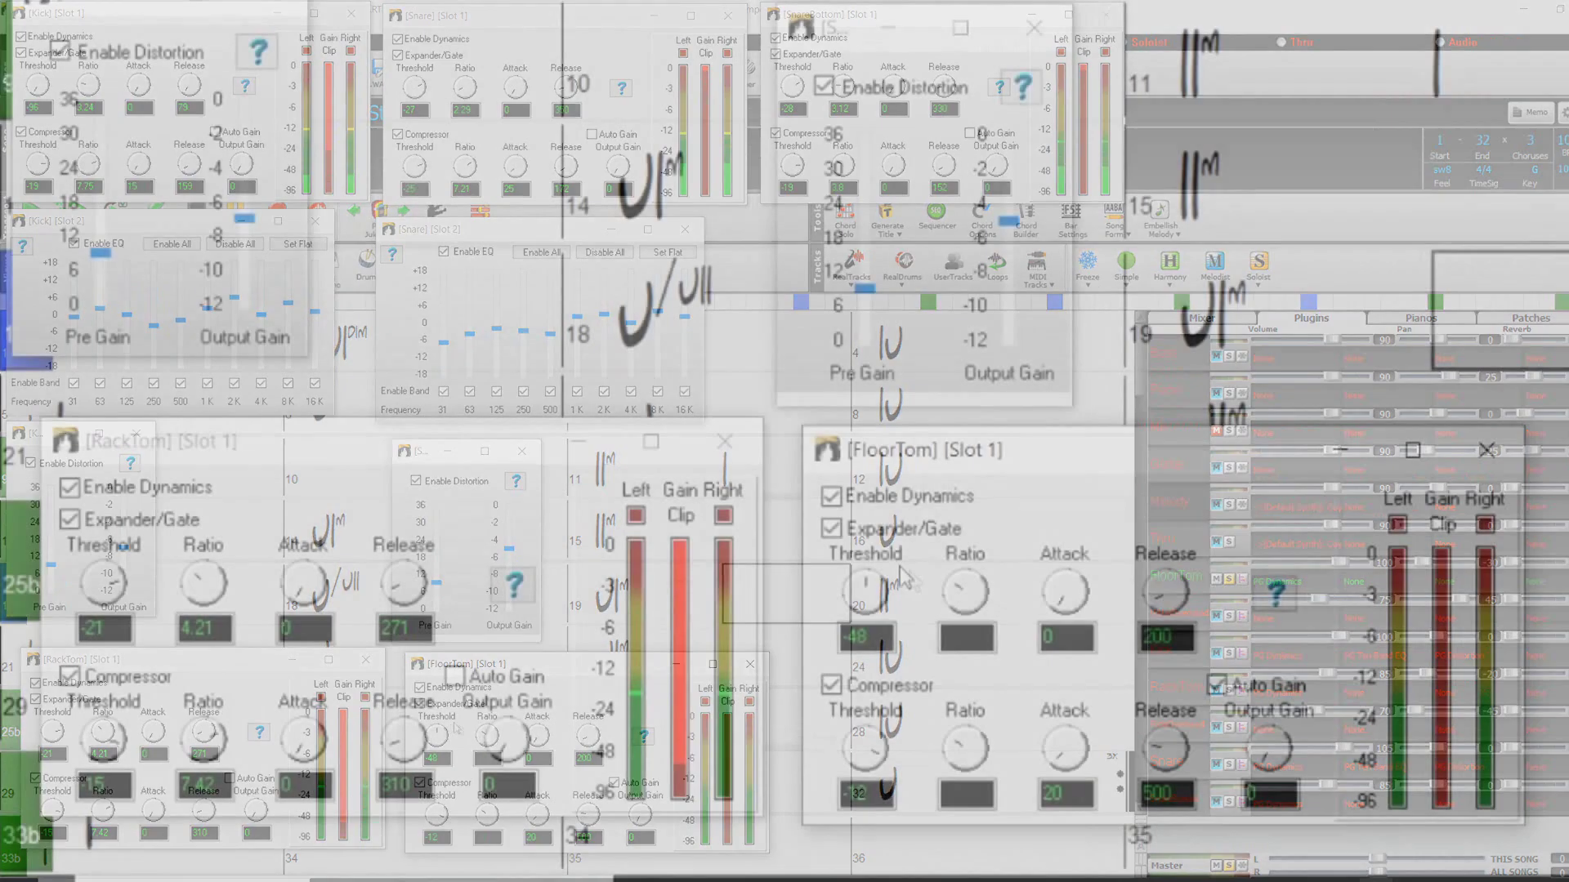
Step: Set FloorTom's expander/gate threshold to -21, ratio to 4.21 and release to 277
left_click_drag(901, 574, 893, 592)
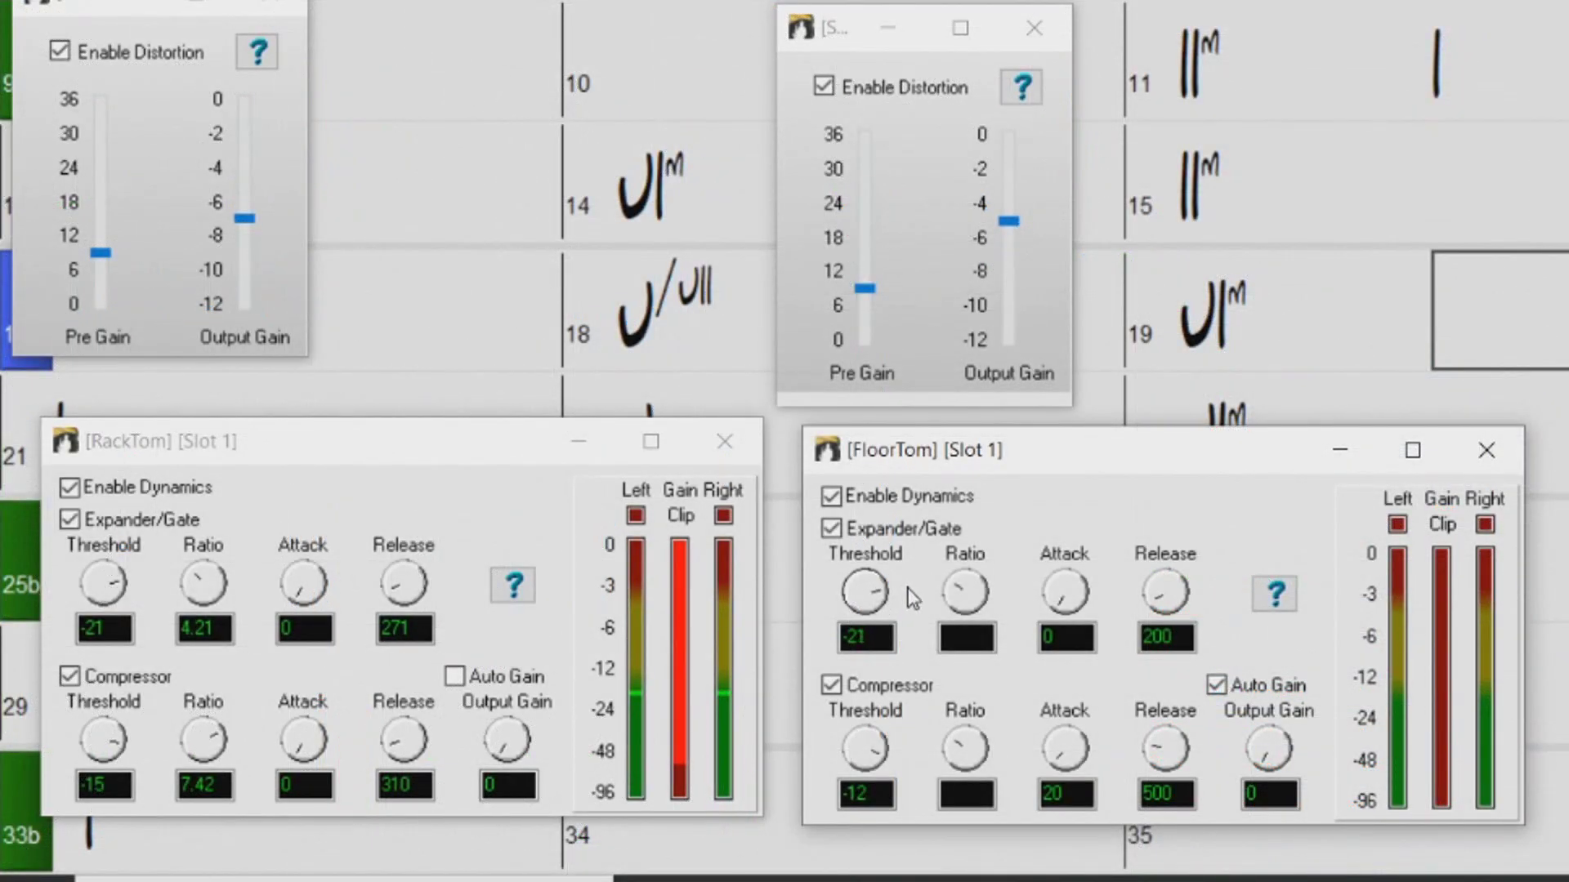
left_click_drag(974, 601, 964, 596)
left_click_drag(962, 594, 962, 590)
left_click_drag(1180, 595, 1150, 587)
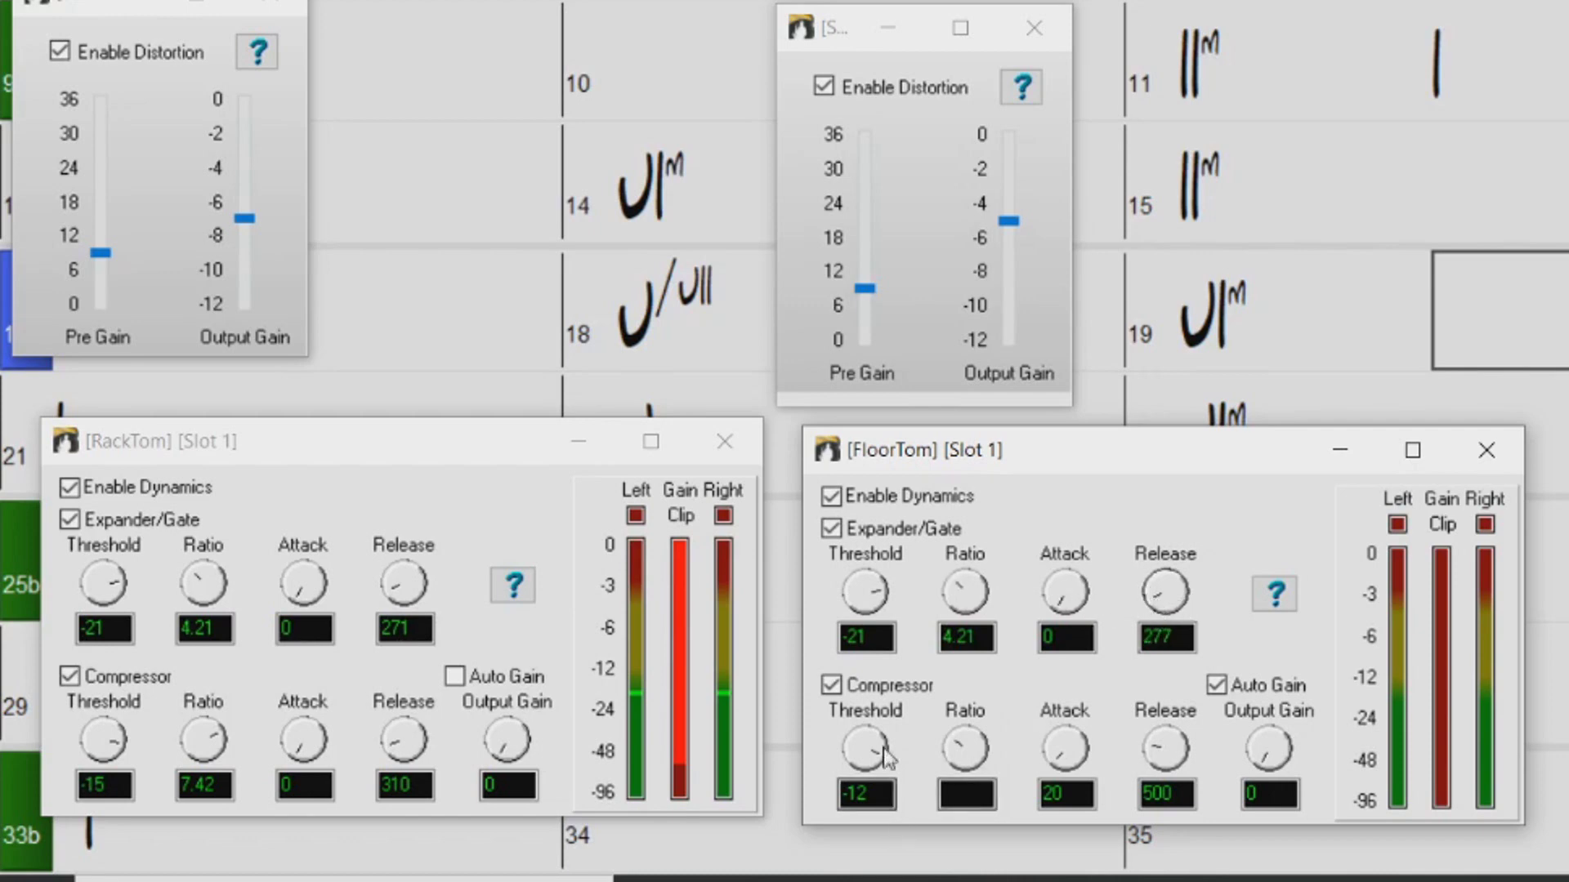
Step: Set FloorTom's compressor threshold to -16, ratio to 7.42 and release to 357, with auto gain off
left_click_drag(876, 743, 888, 756)
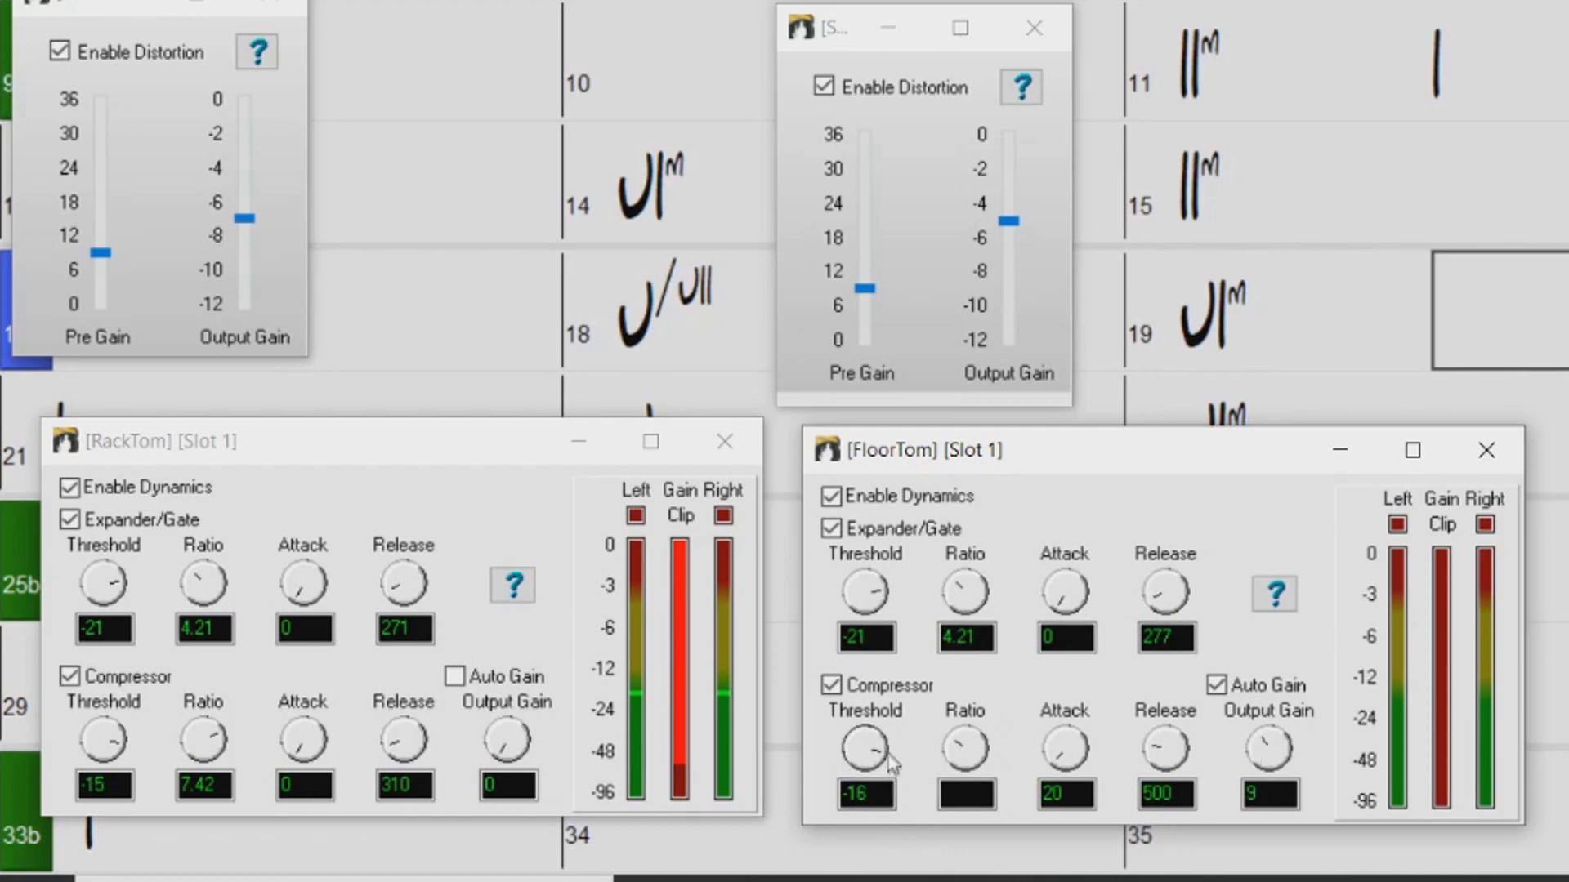
left_click_drag(969, 753, 995, 737)
left_click_drag(1167, 760, 1161, 745)
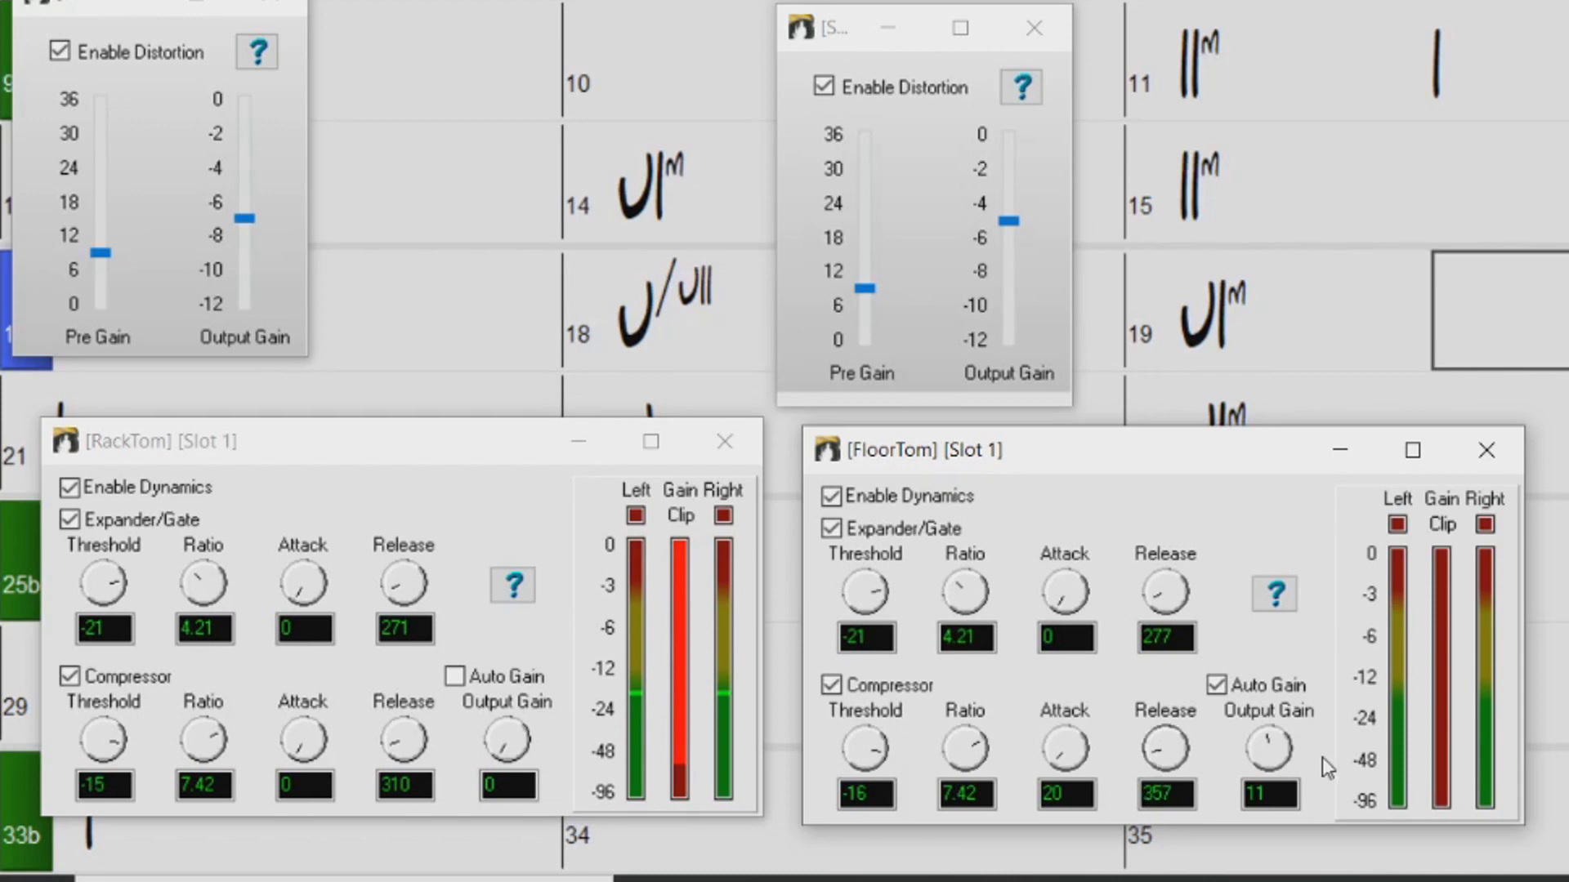
left_click(1217, 685)
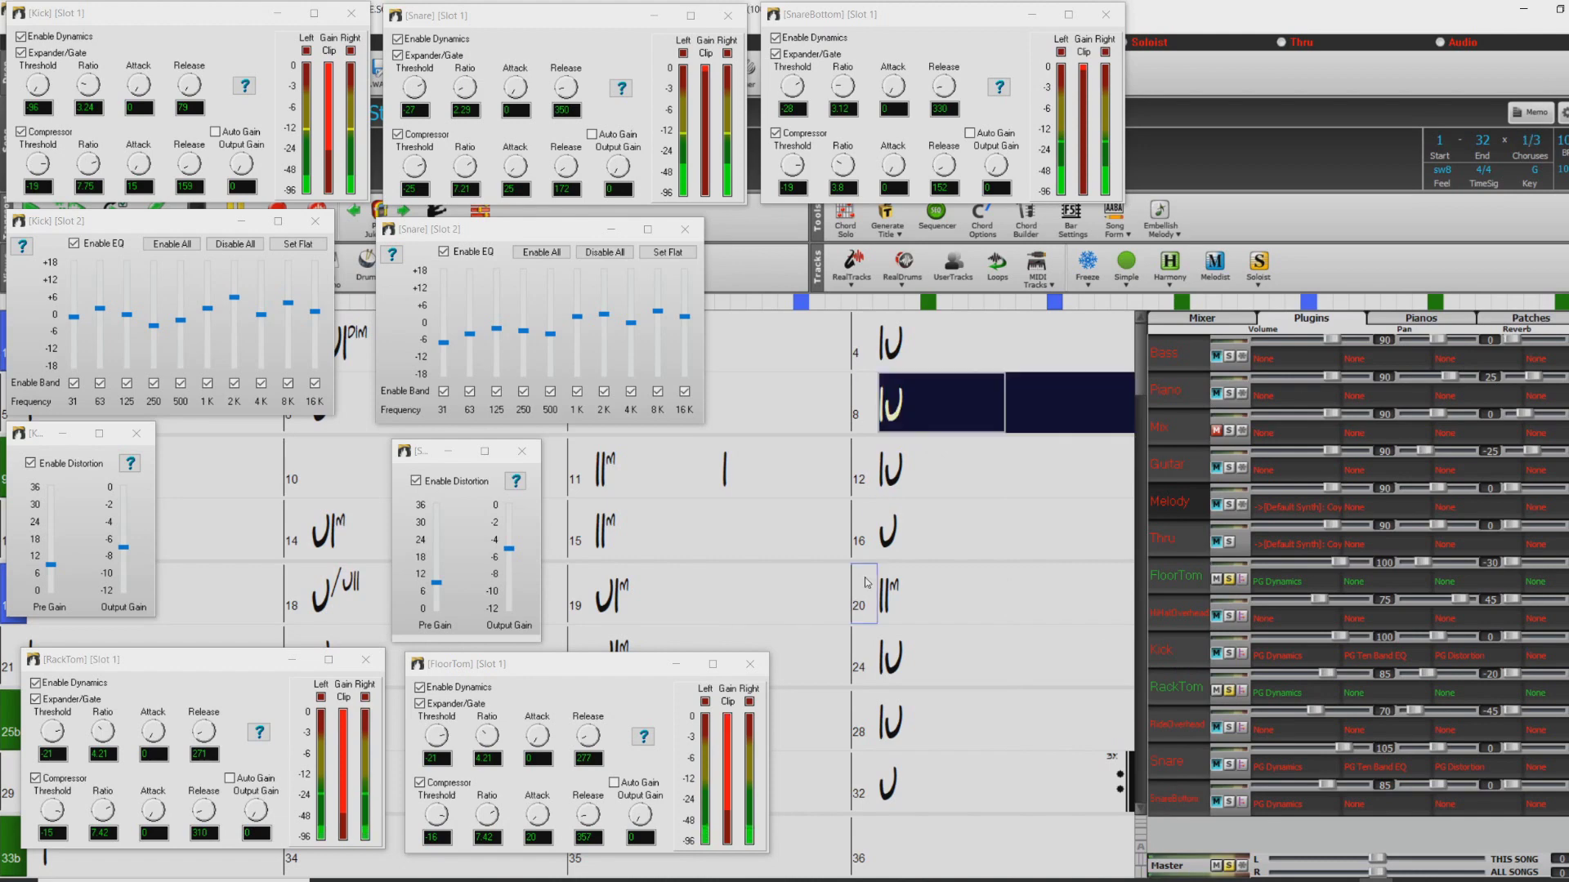
Step: Audition the toms, adding the HiHatOverhead and RideOverhead tracks to the solo and playing from several different bars of the chord sheet
double_click(943, 537)
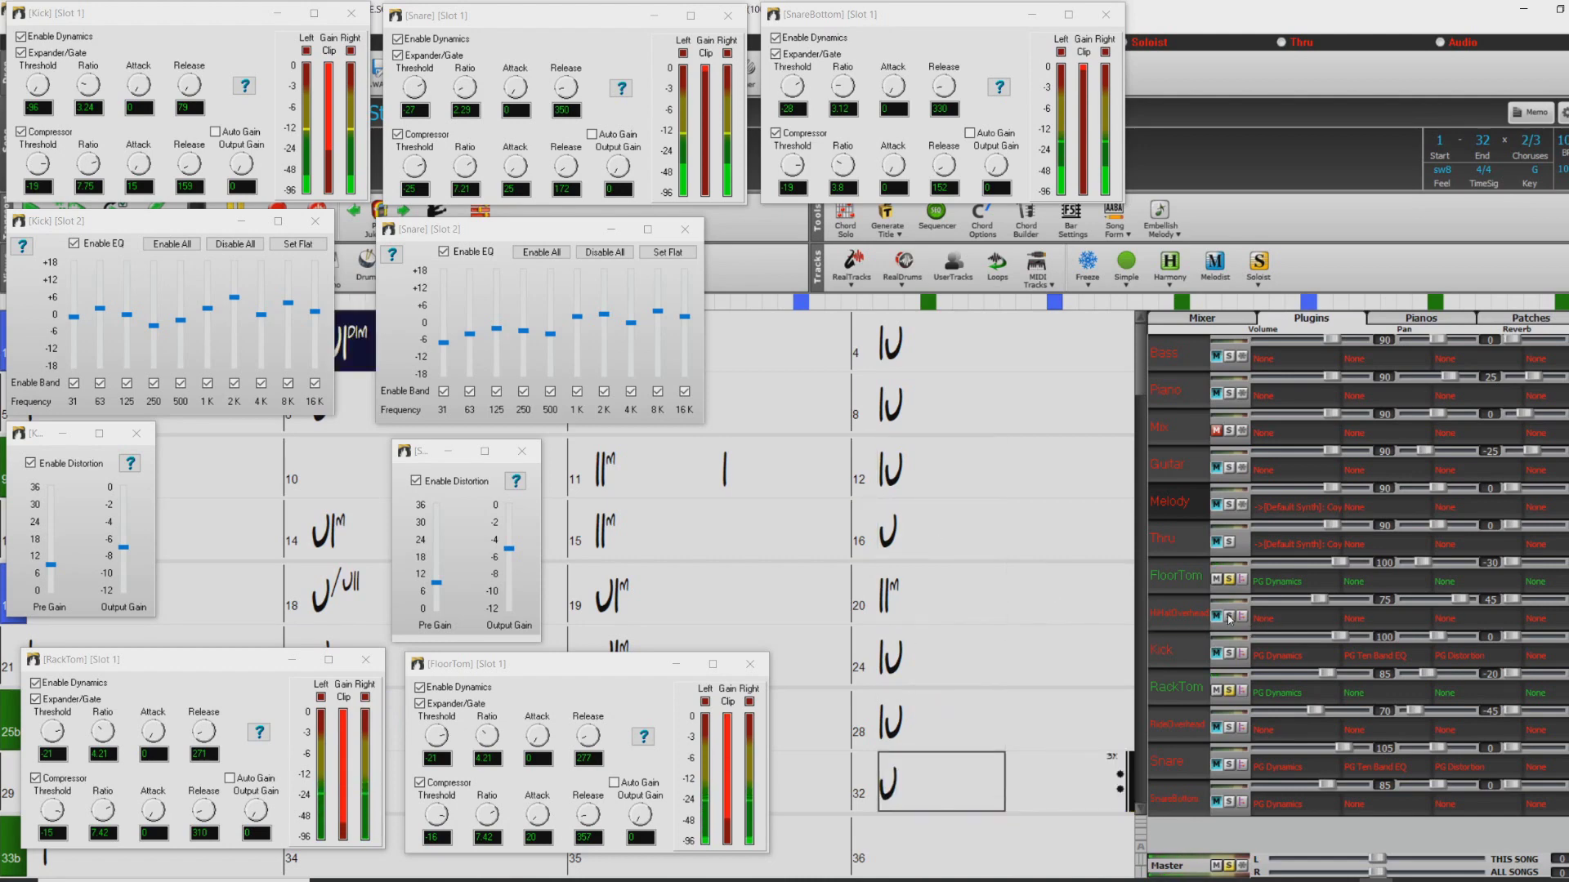
left_click(1230, 728)
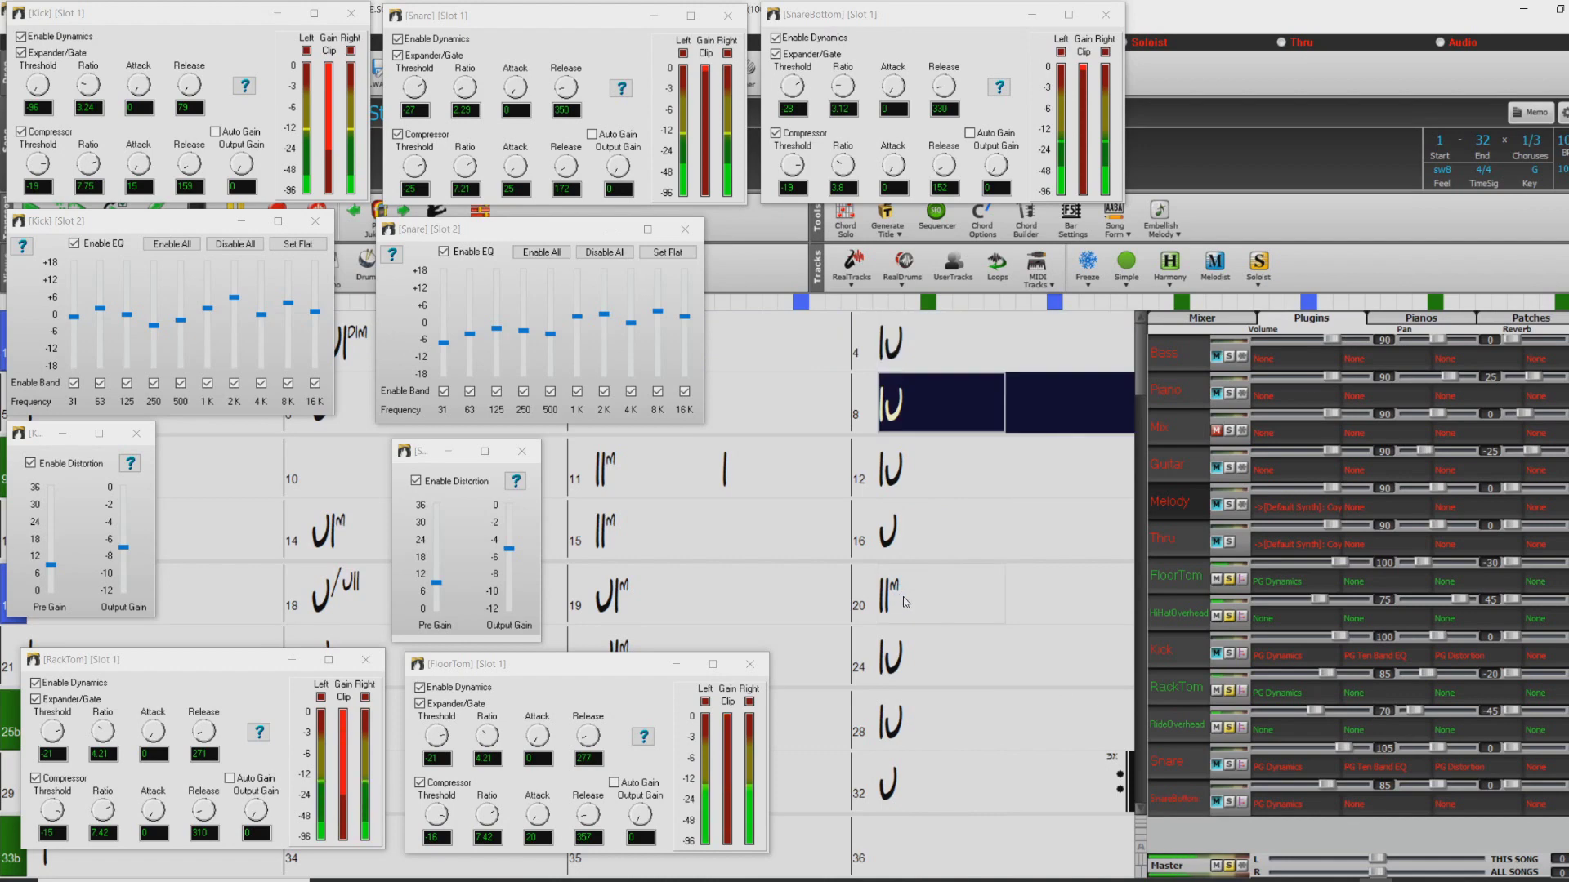
left_click(934, 657)
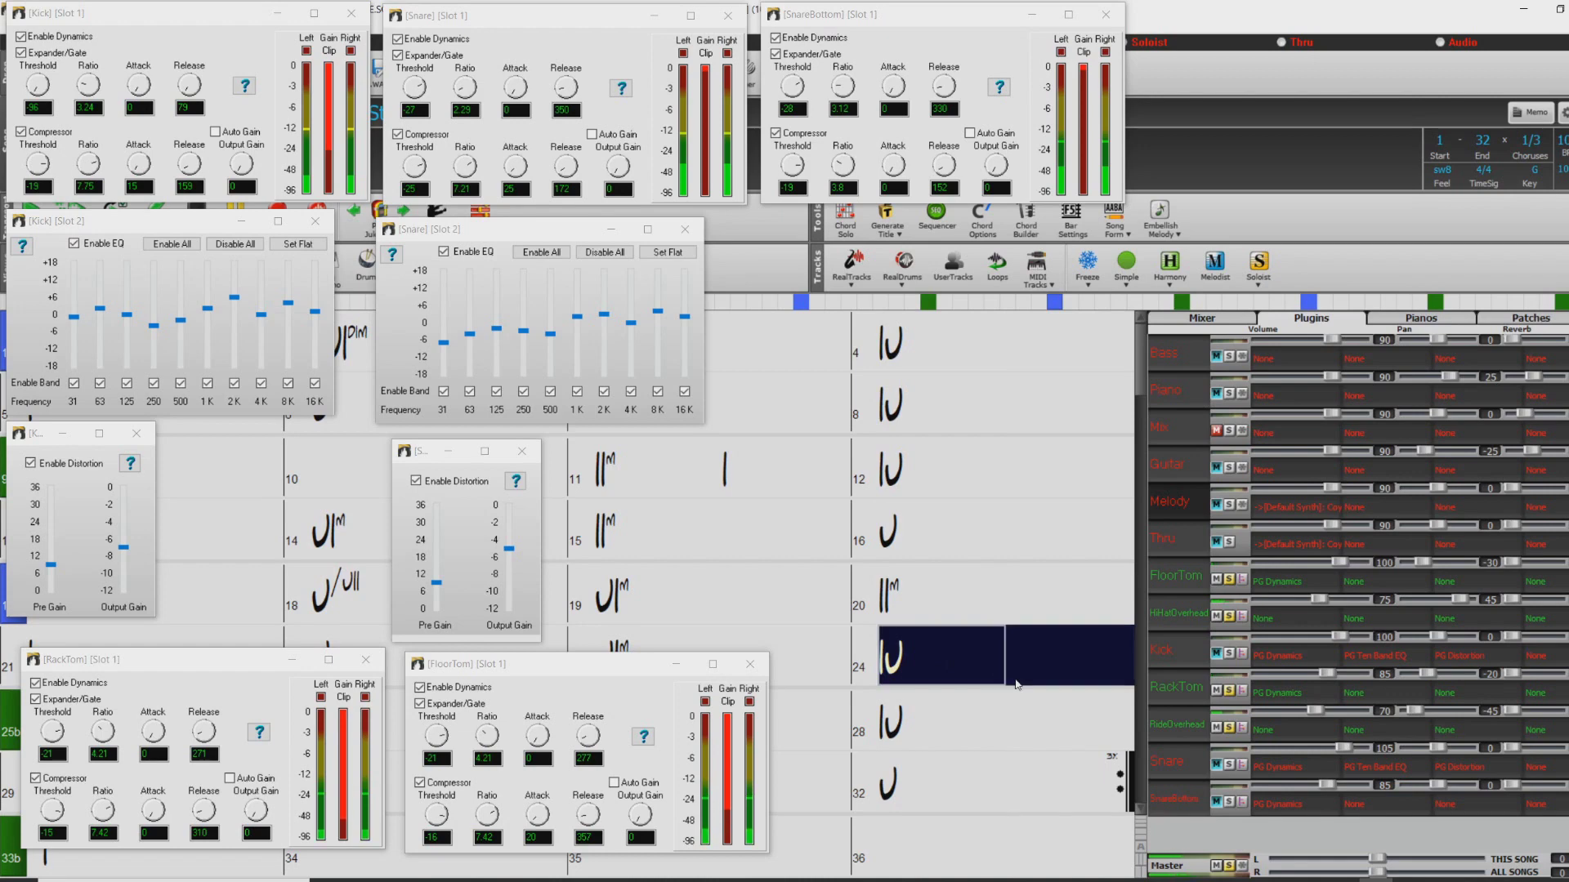
left_click(945, 780)
left_click(956, 724)
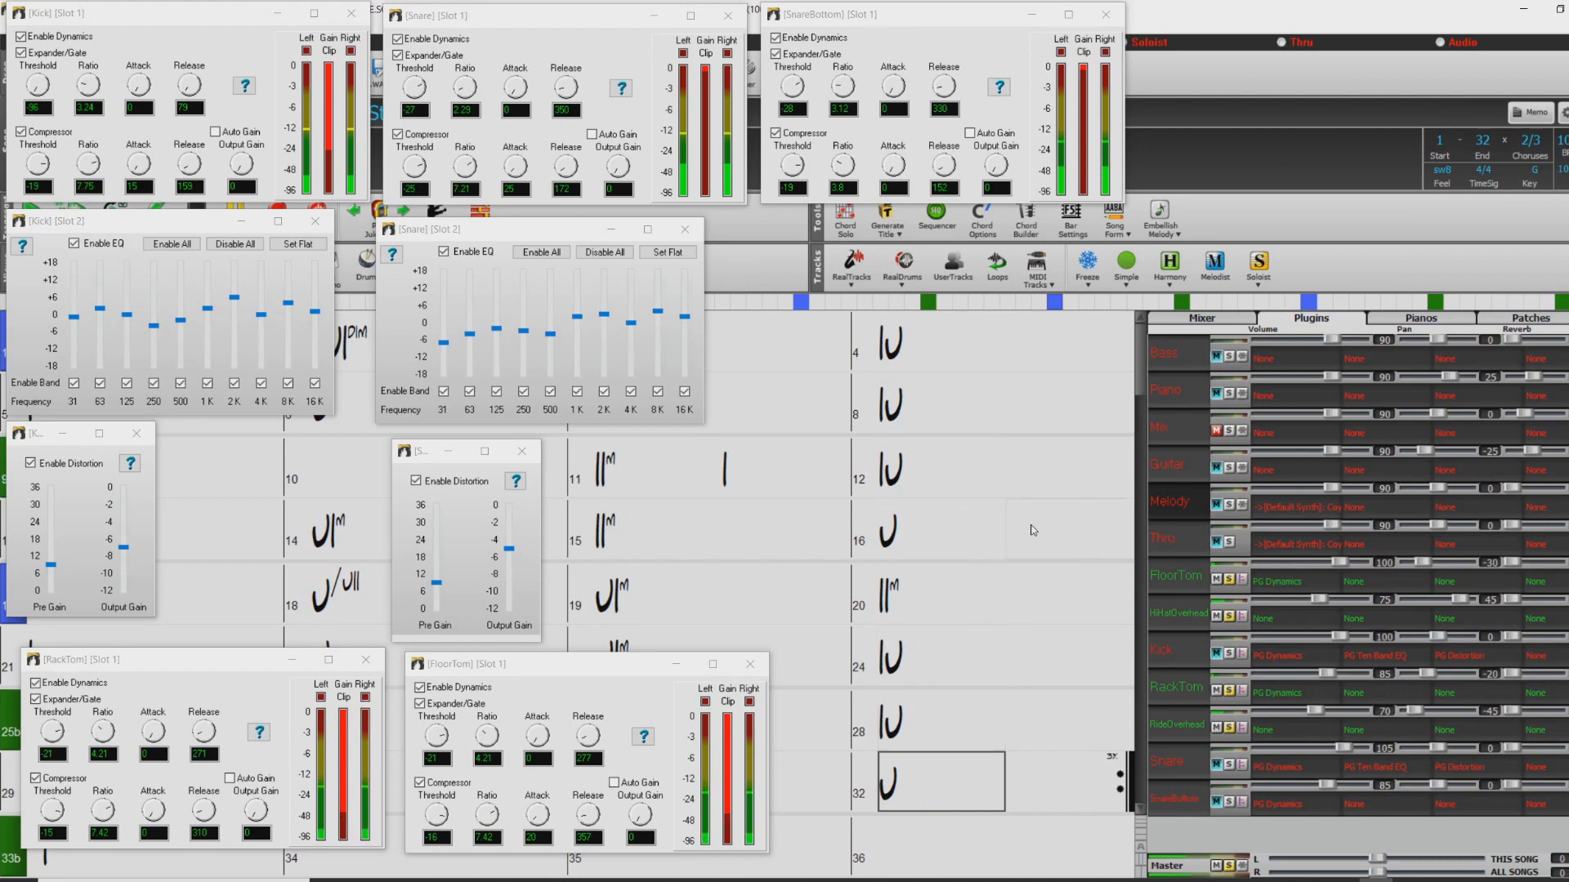
left_click(1019, 474)
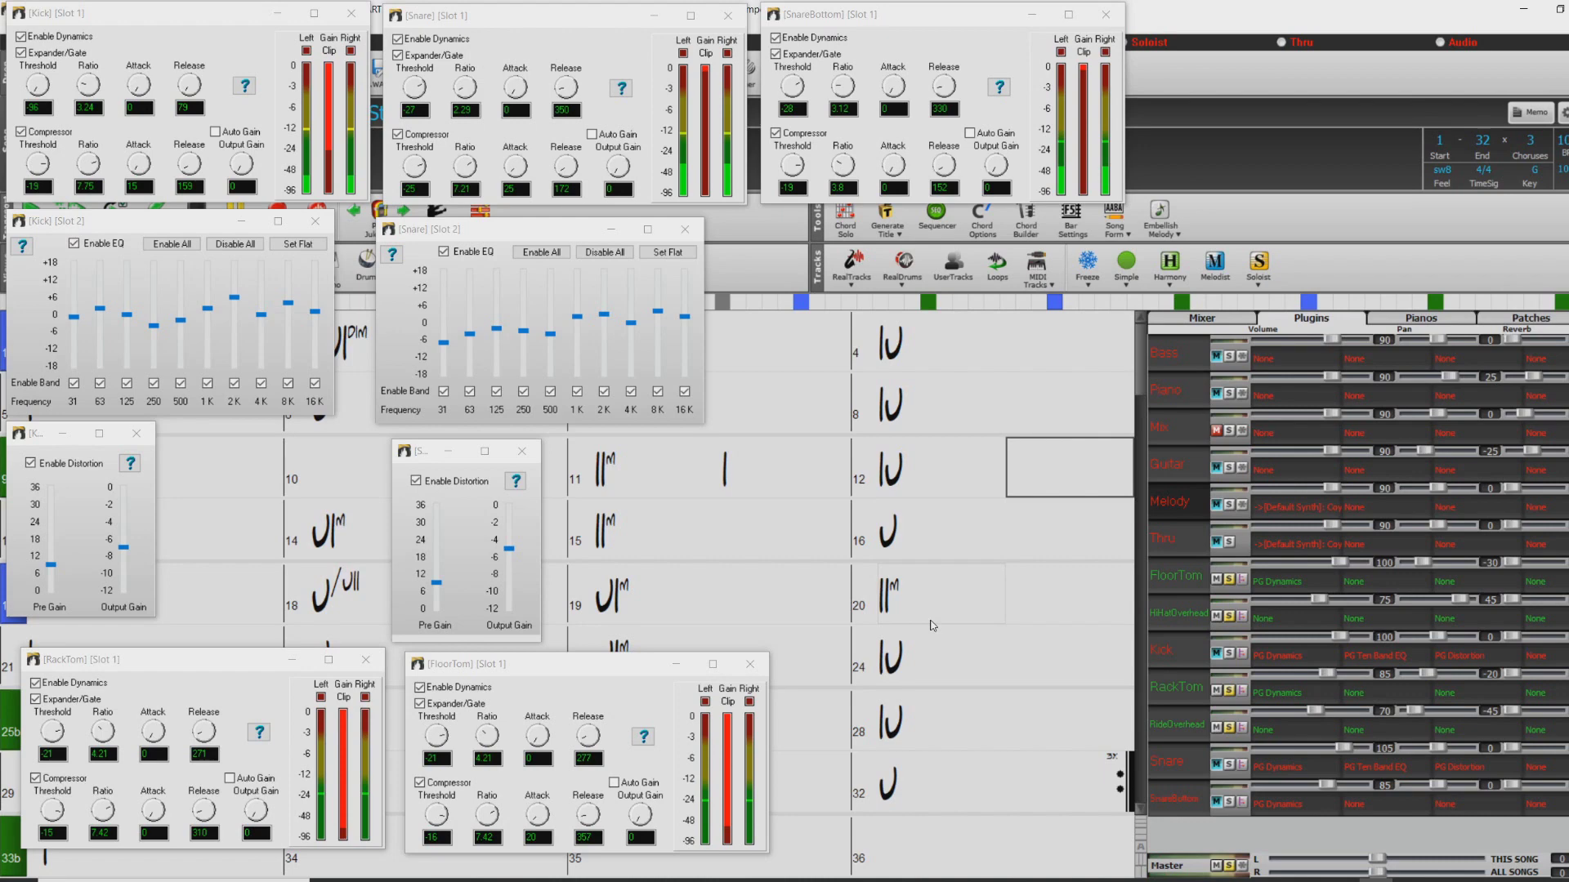
Step: Clear the current solos, solo all seven drum tracks from FloorTom through SnareBottom, and play the drum mix from bar 3
left_click(1230, 617)
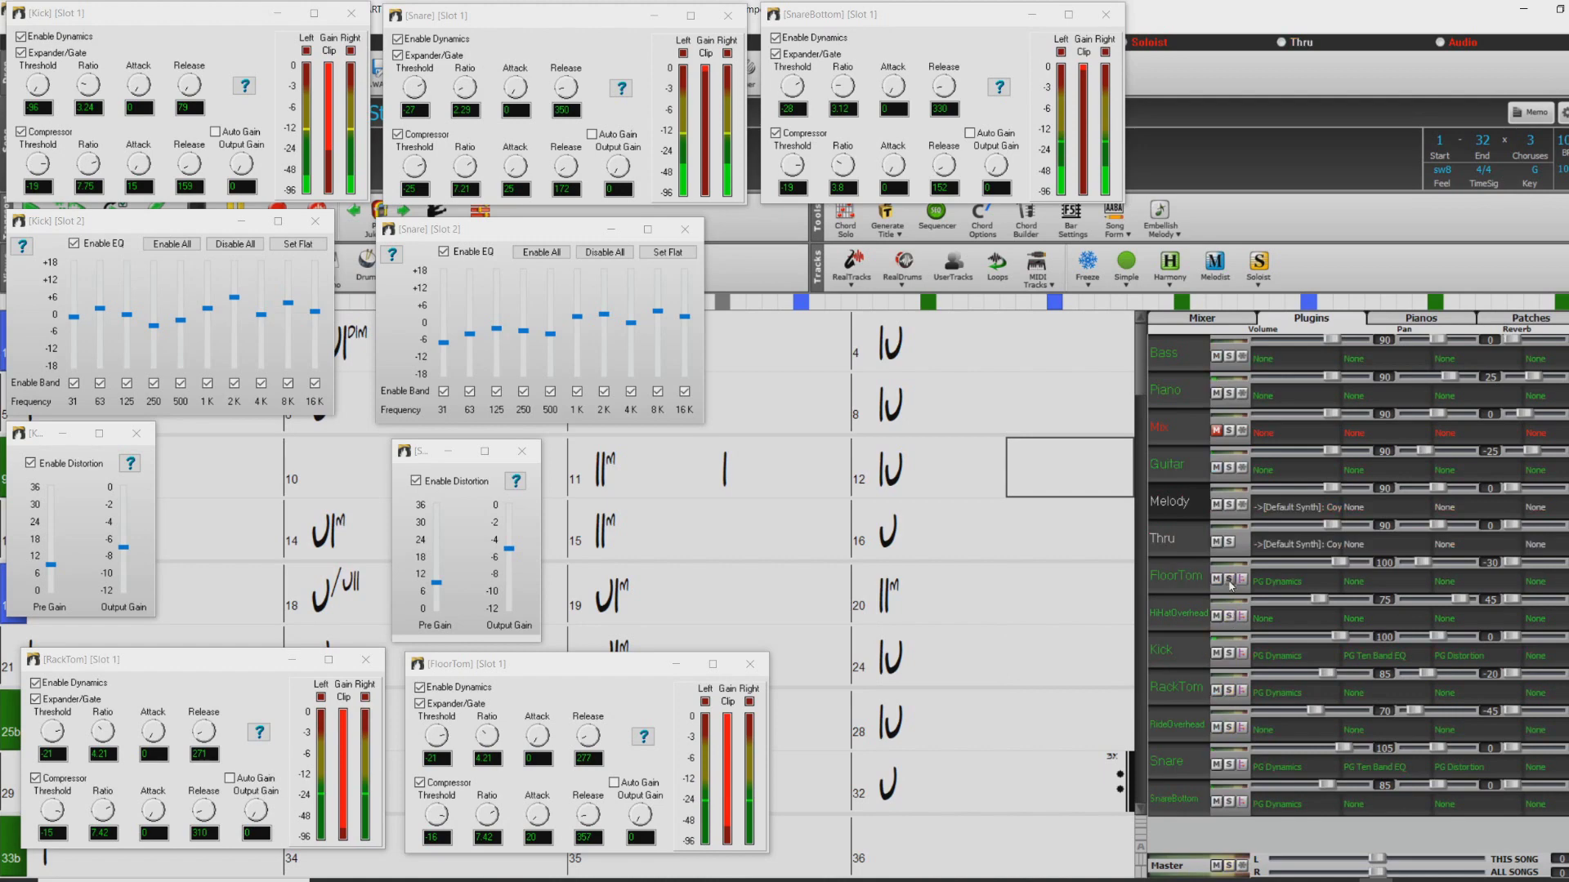
left_click(1229, 580)
left_click(1229, 617)
left_click(1229, 654)
left_click(1229, 691)
left_click(1230, 728)
left_click(1229, 765)
left_click(1230, 803)
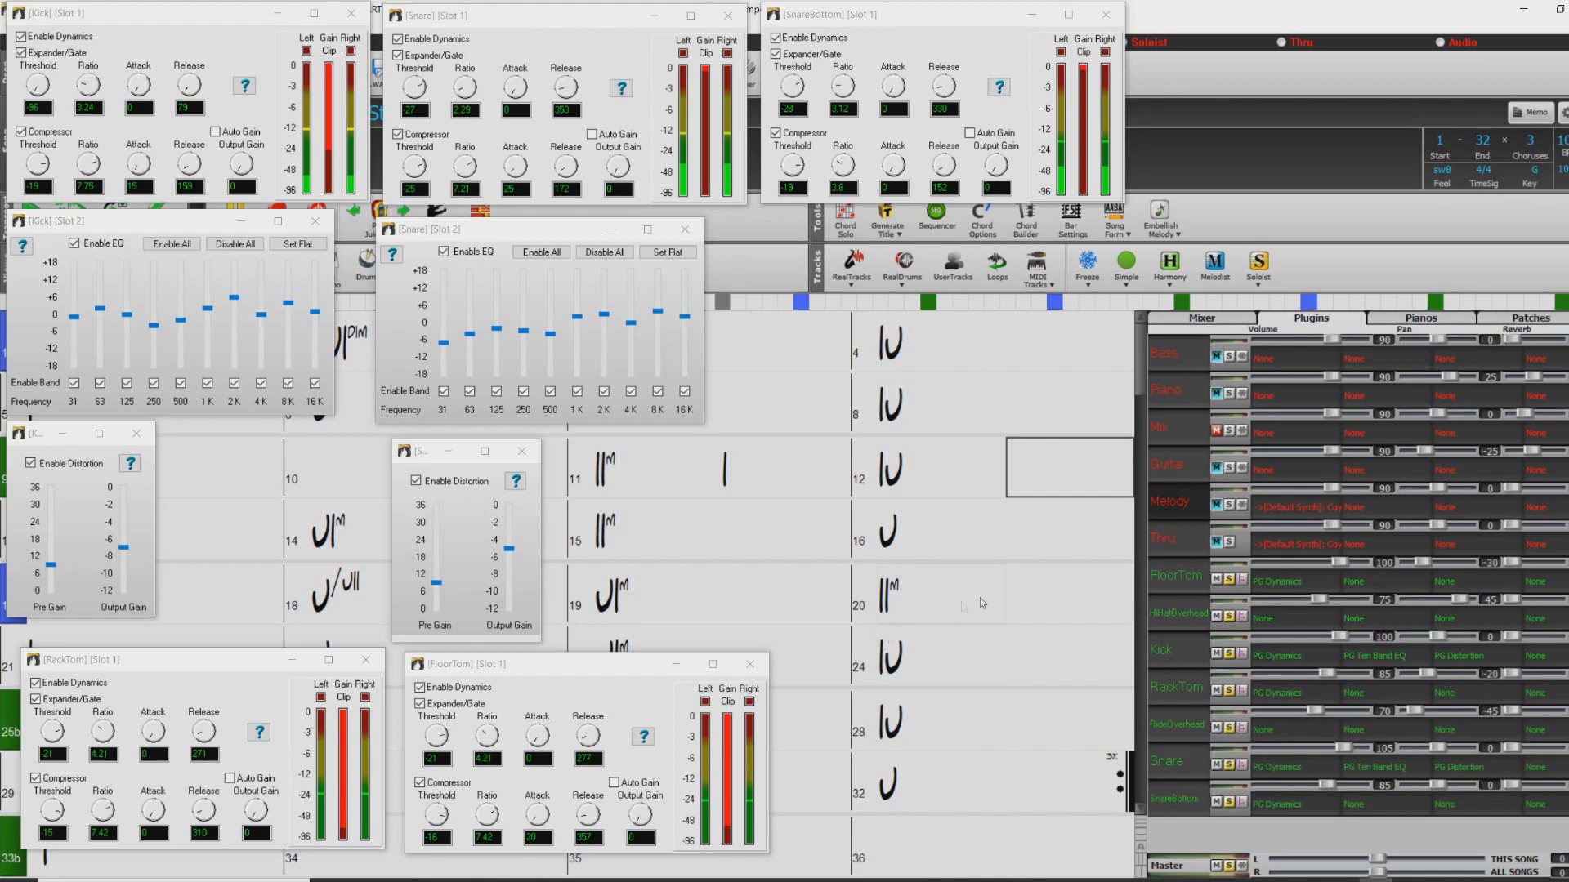
double_click(754, 346)
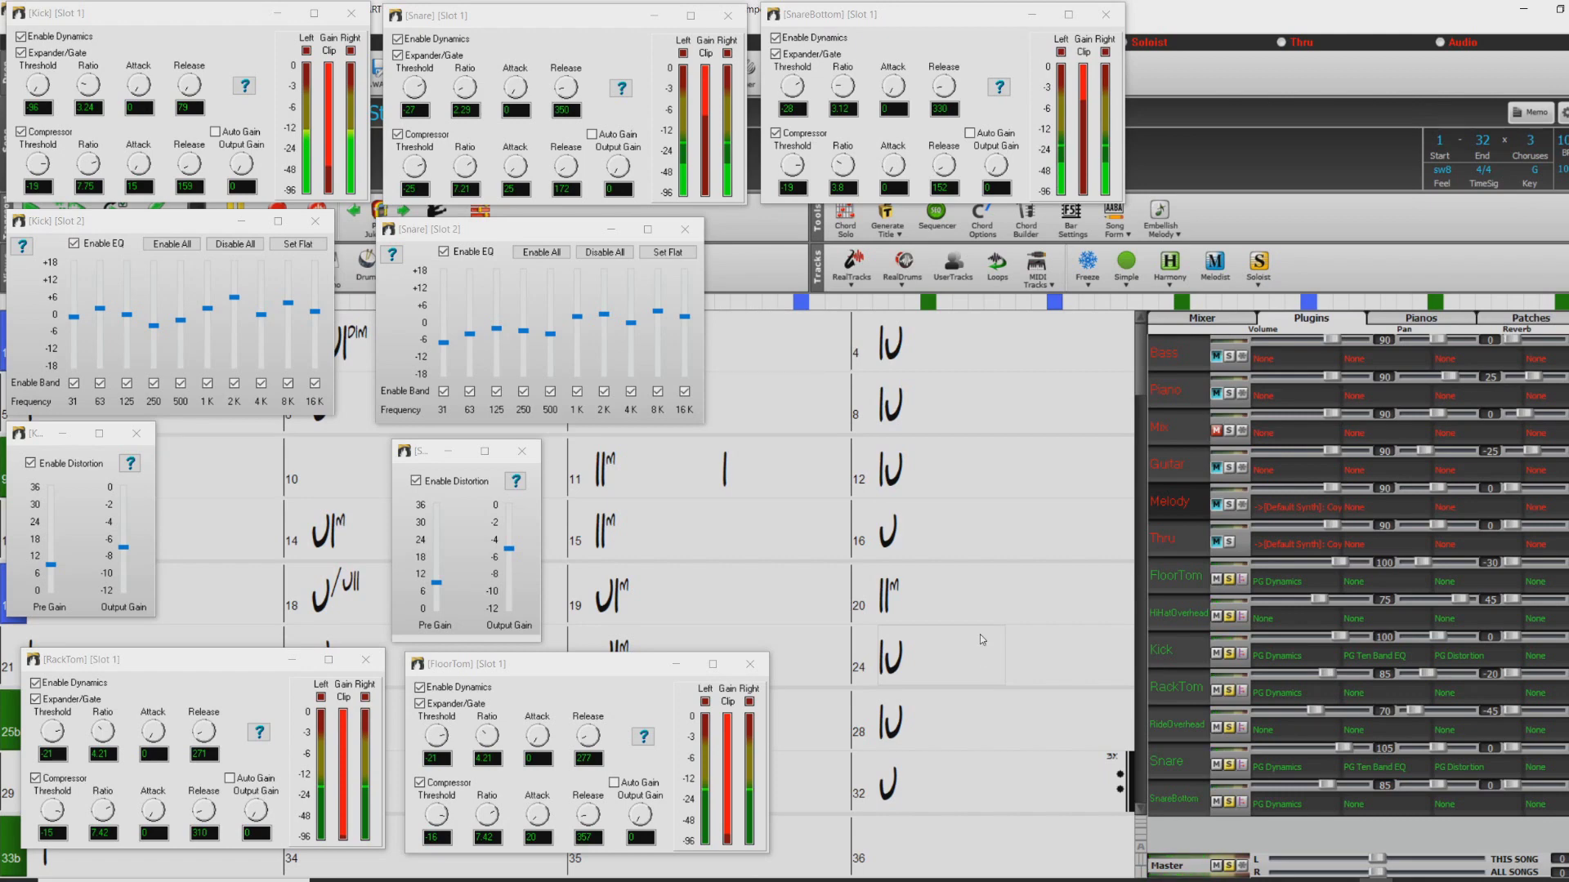
Step: Add the Bass, Piano and Guitar tracks to the soloed drums and play the arrangement from bar 3
left_click(1230, 357)
left_click(1229, 393)
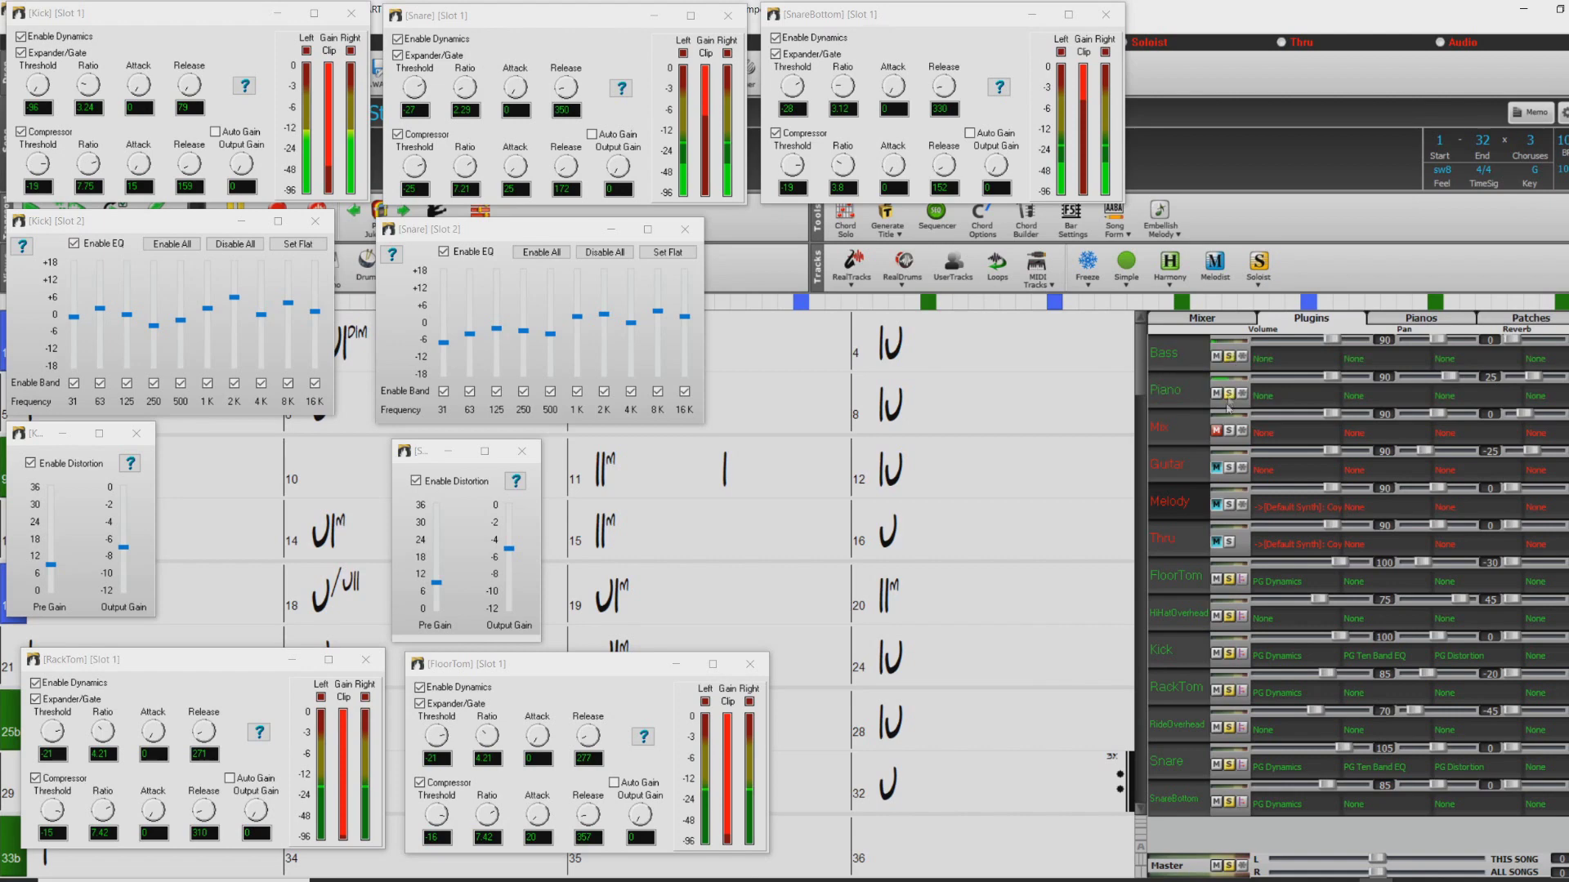
left_click(1231, 471)
left_click(760, 355)
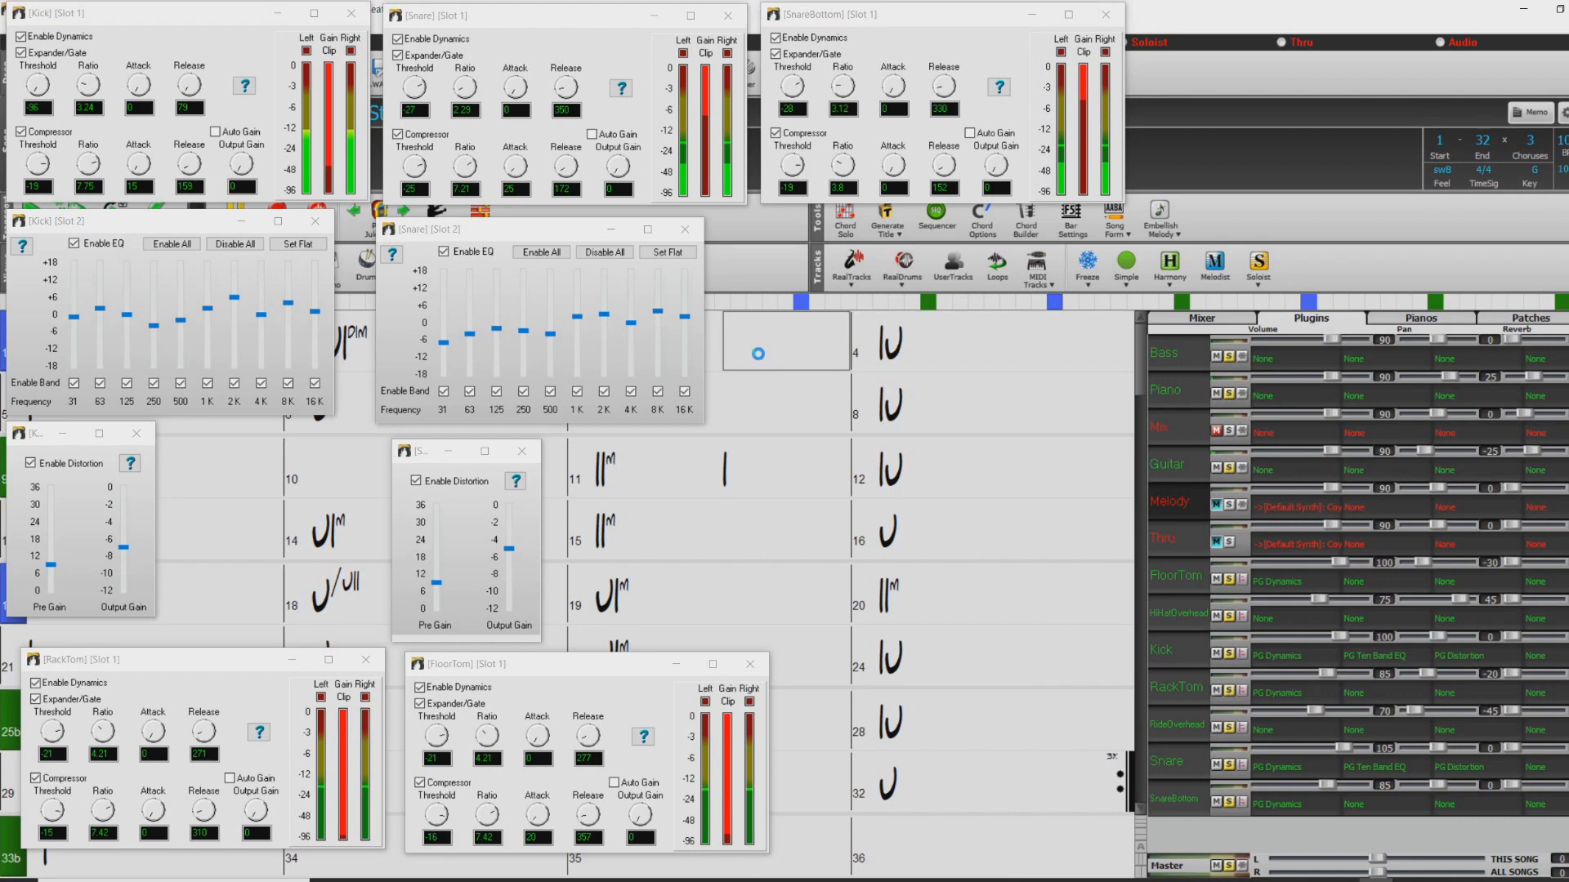